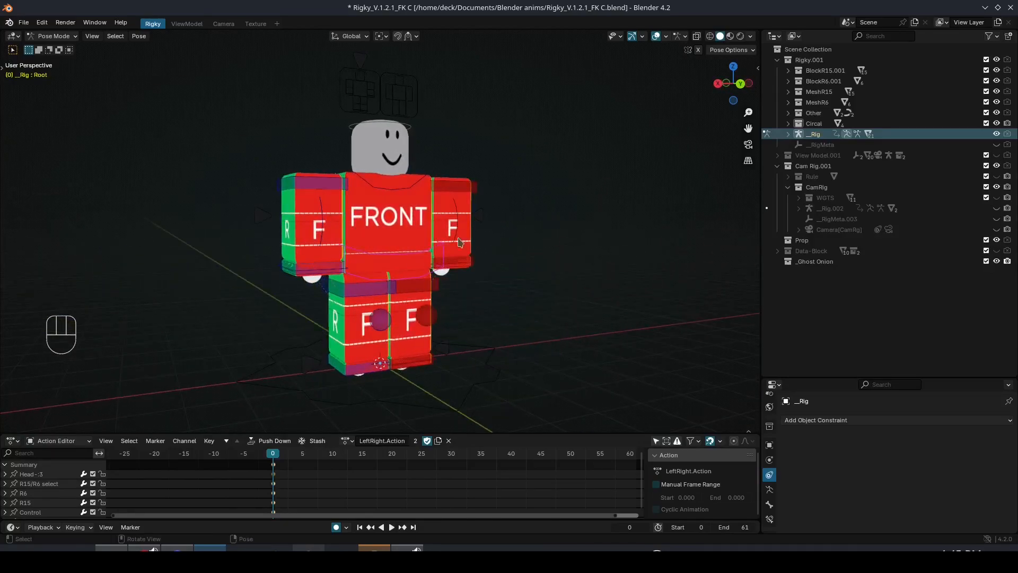
pyautogui.keyDown('shift'); pyautogui.moveTo(411, 234); pyautogui.dragTo(440, 269, button='middle'); pyautogui.keyUp('shift')
pyautogui.moveTo(440, 269); pyautogui.dragTo(472, 249, button='middle')
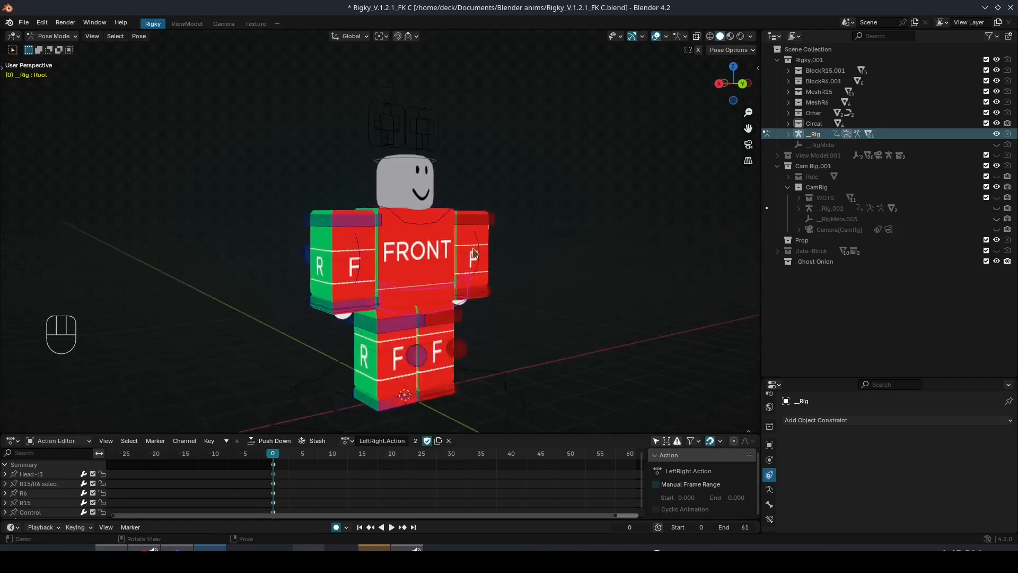
pyautogui.keyDown('shift'); pyautogui.moveTo(499, 303); pyautogui.dragTo(496, 296, button='middle'); pyautogui.keyUp('shift')
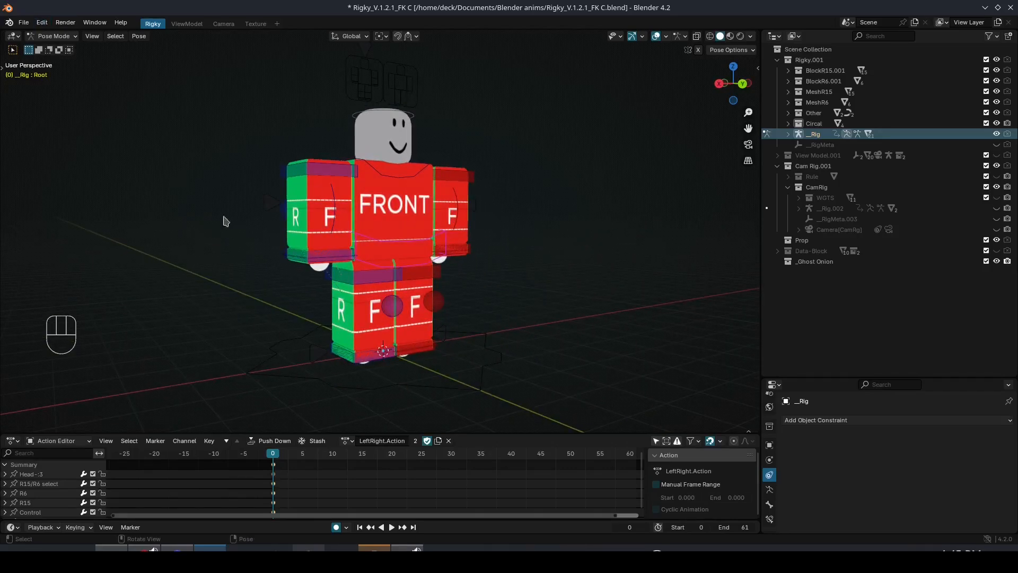
pyautogui.keyDown('shift'); pyautogui.moveTo(231, 149); pyautogui.dragTo(239, 172, button='middle'); pyautogui.keyUp('shift')
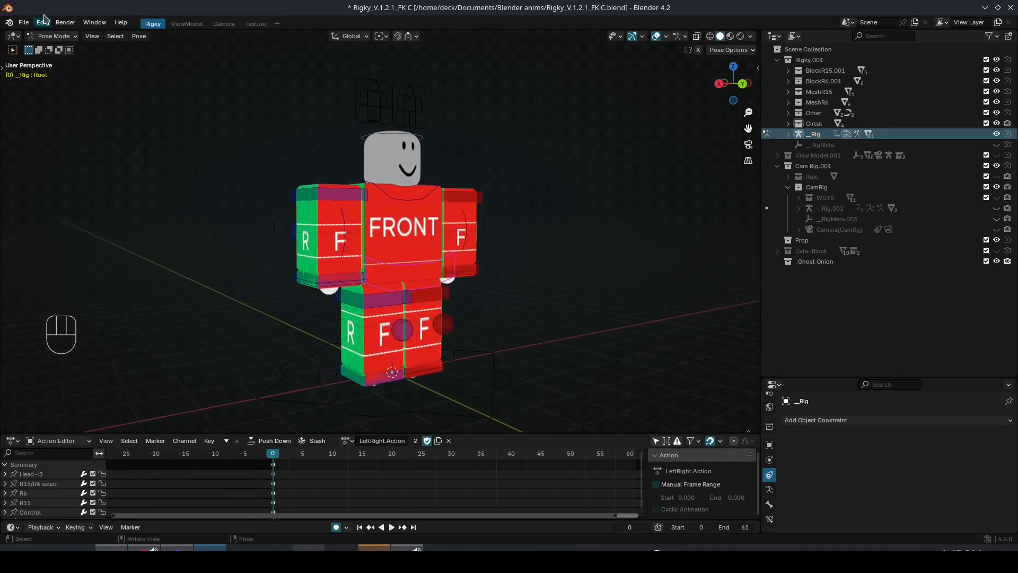
# View the add-on preferences and the option to install an add-on from disk
pyautogui.click(42, 22)
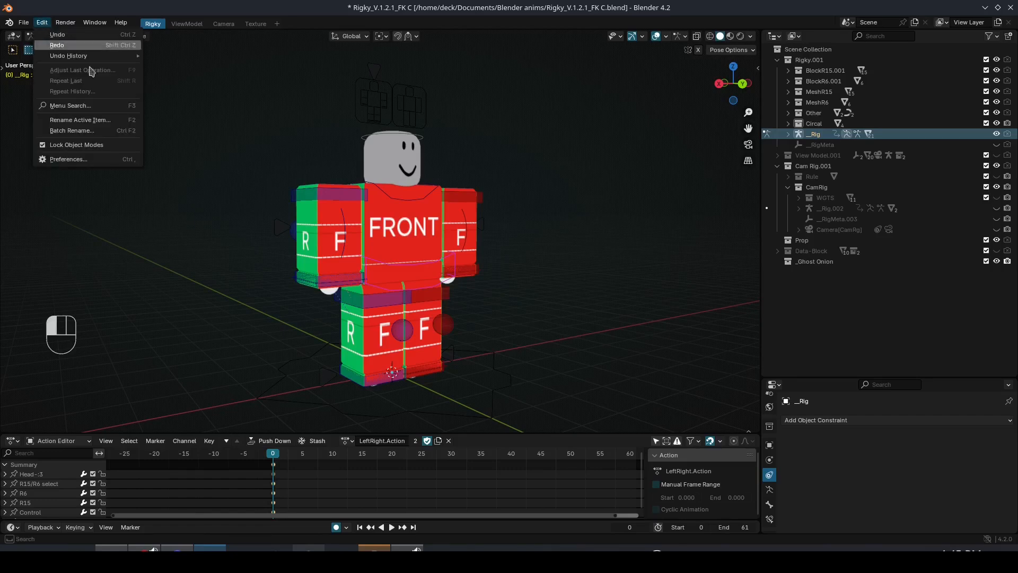
pyautogui.click(69, 162)
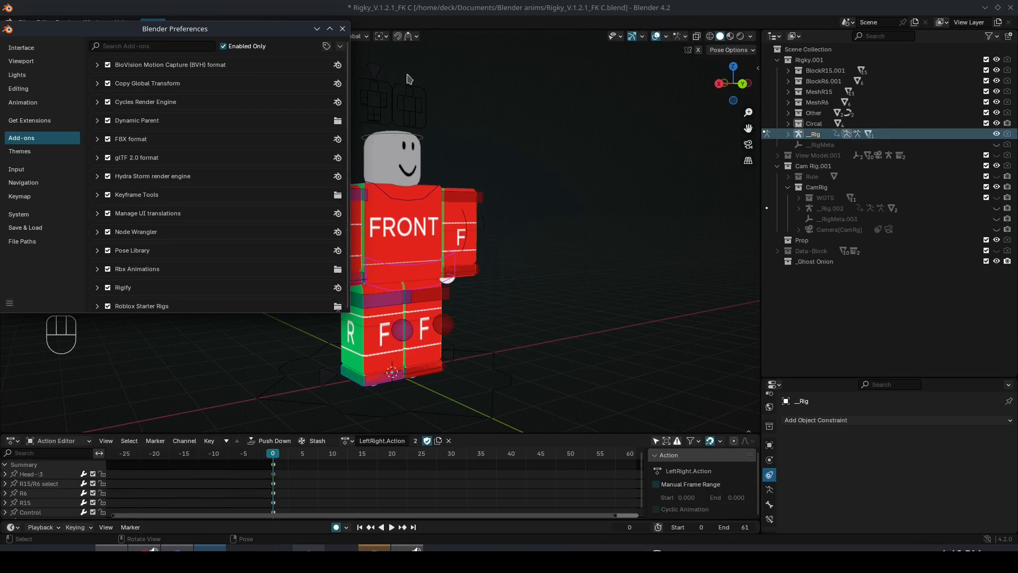
pyautogui.click(340, 46)
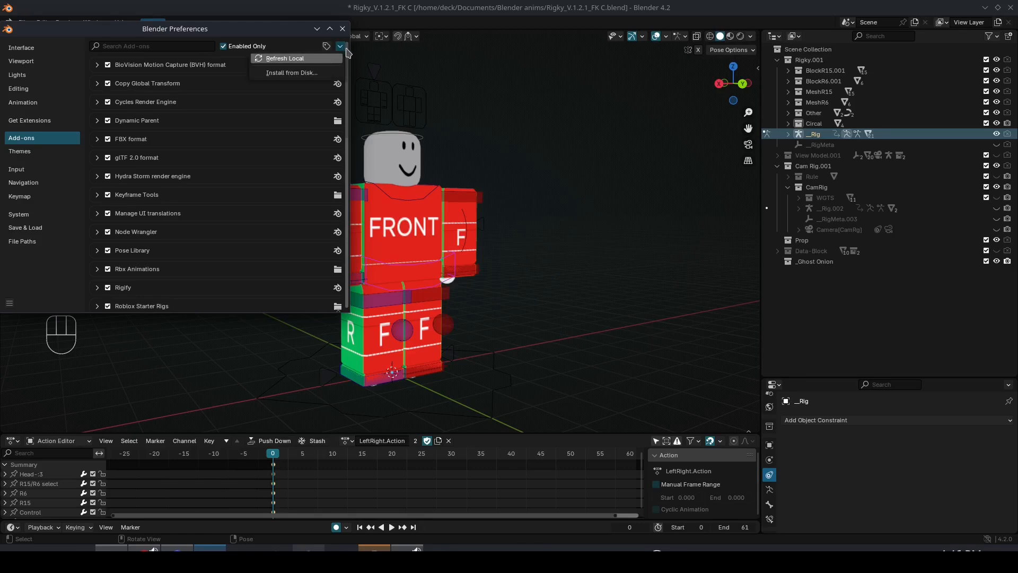
pyautogui.click(297, 72)
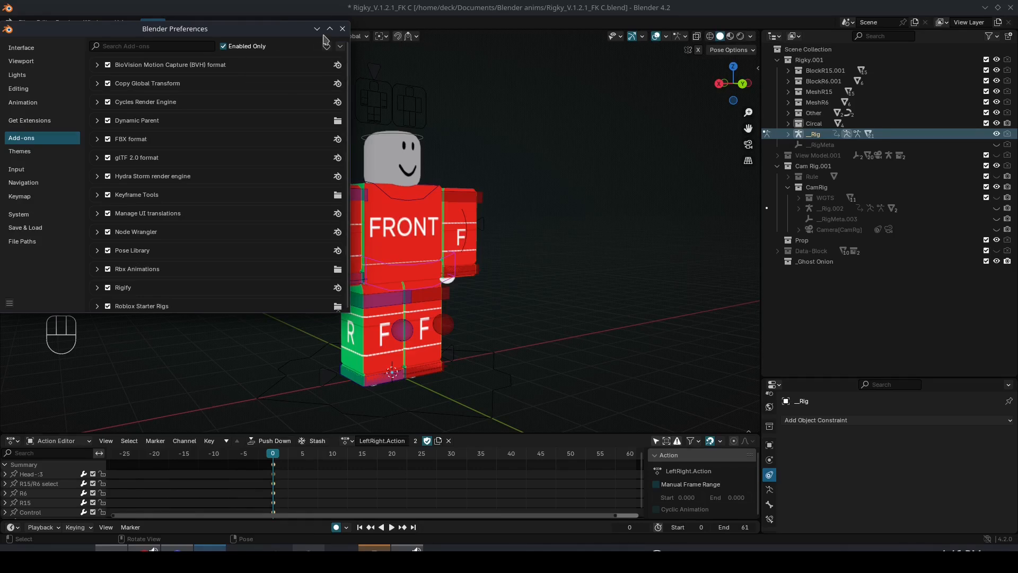
pyautogui.click(315, 28)
pyautogui.keyDown('shift'); pyautogui.moveTo(464, 221); pyautogui.dragTo(470, 228, button='middle'); pyautogui.keyUp('shift')
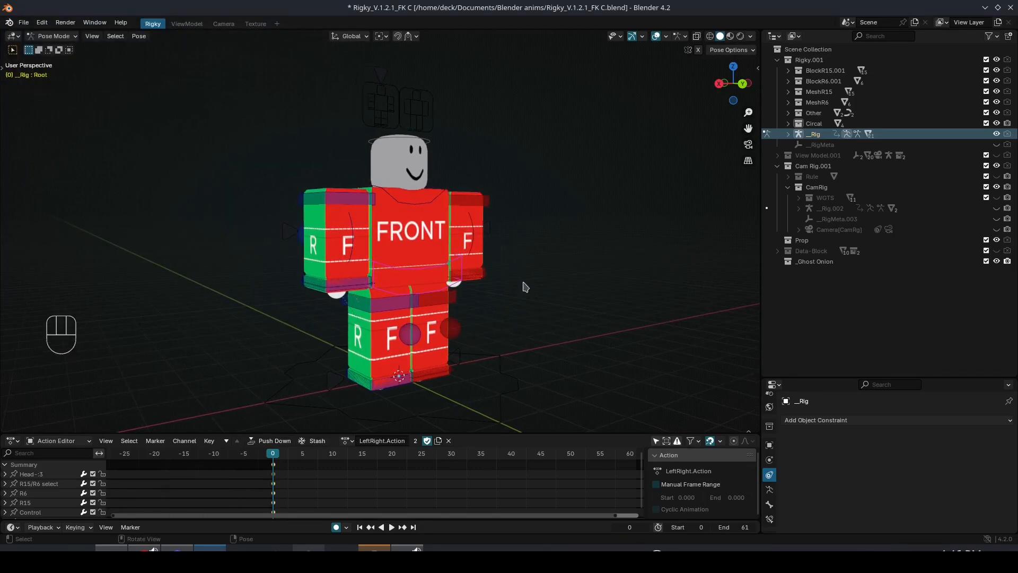
pyautogui.moveTo(523, 284); pyautogui.dragTo(472, 284, button='middle')
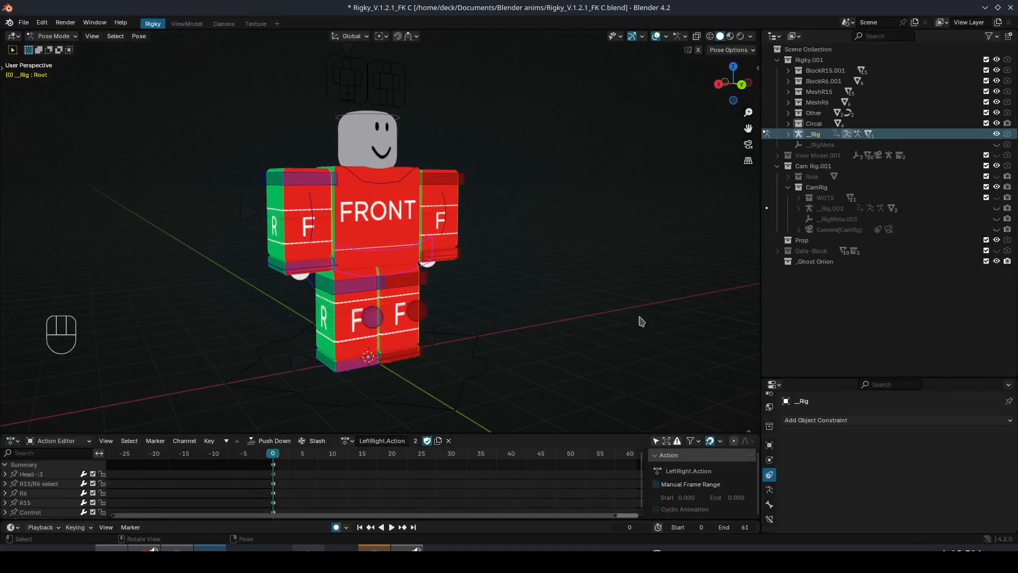
# Review the enabled add-ons in the preferences and the Rbx Animations rigging, import and export tools
pyautogui.press('n')
pyautogui.click(42, 23)
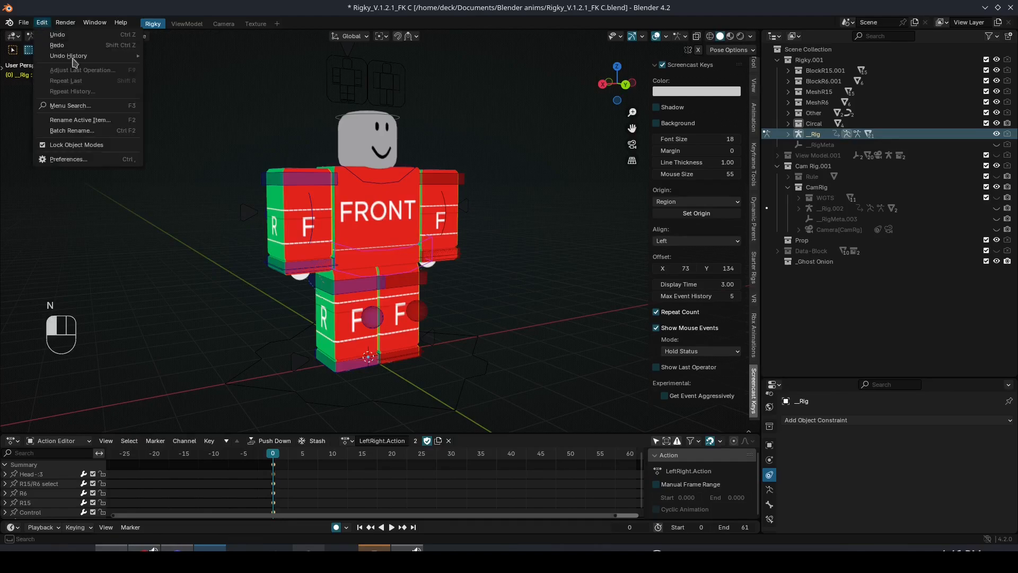
pyautogui.click(58, 161)
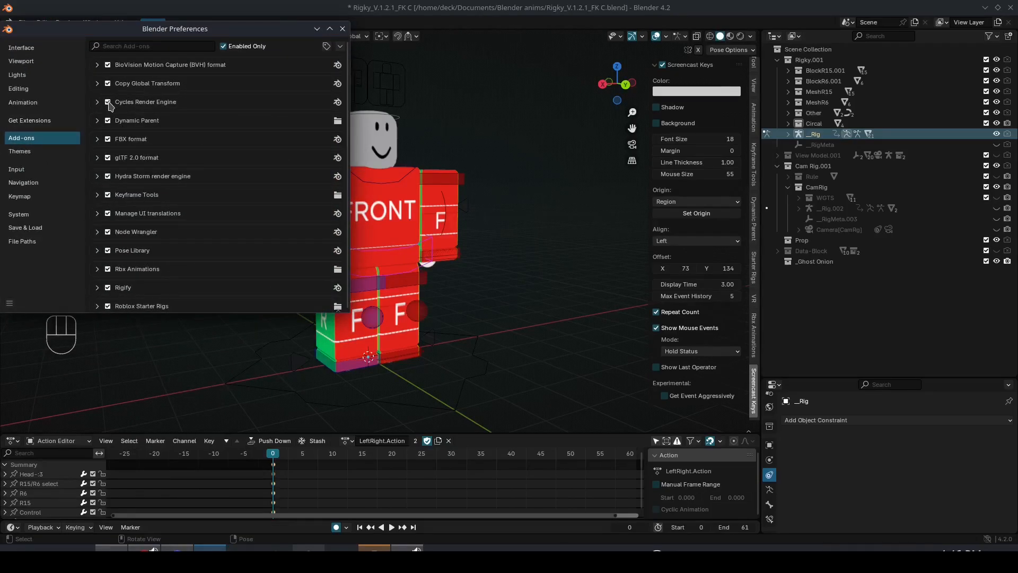
pyautogui.click(342, 29)
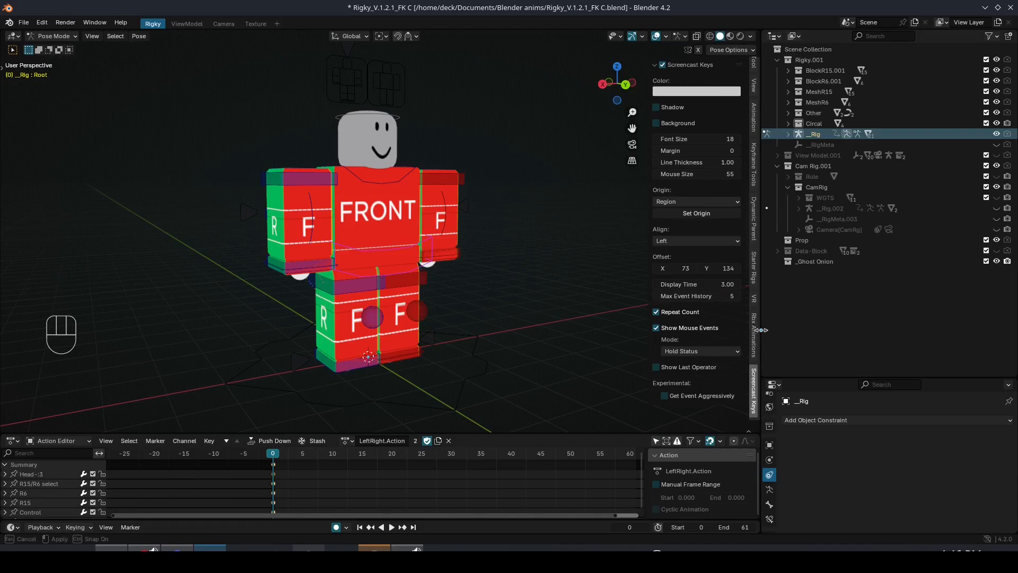
pyautogui.click(754, 327)
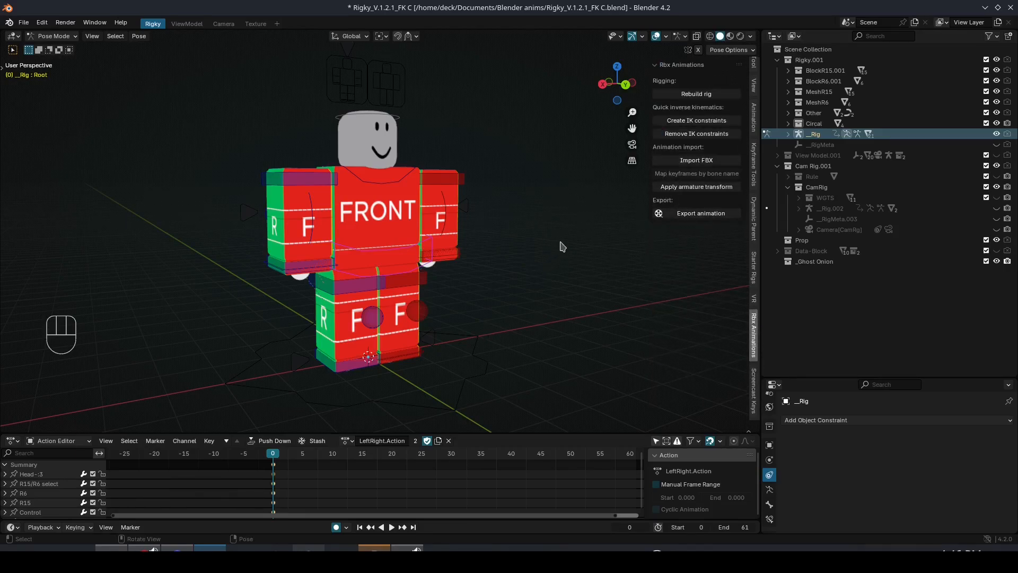
pyautogui.press('n')
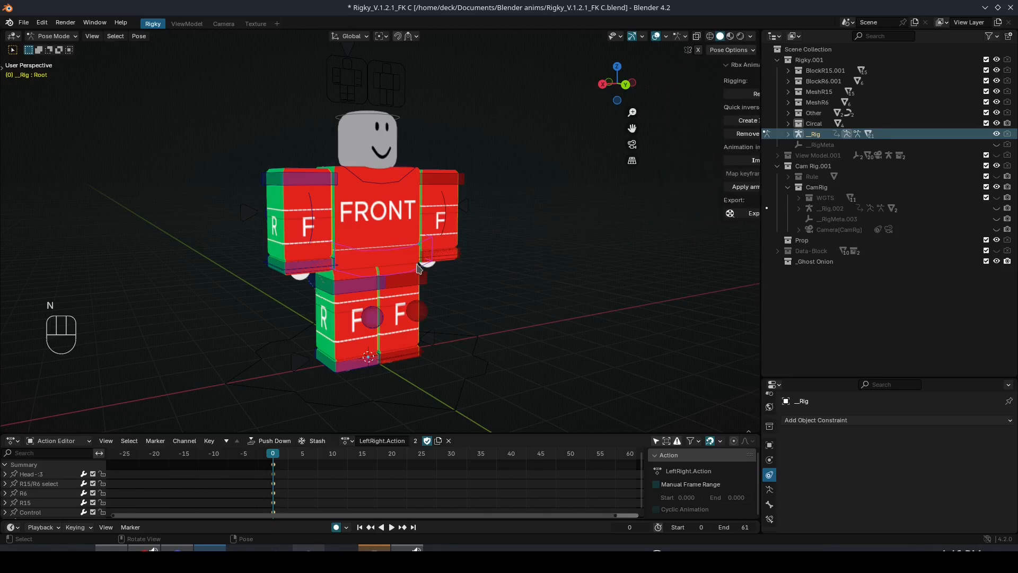
# Tilt the rig's root control slightly in side view and lower it about 0.07 m along global Z
pyautogui.moveTo(554, 228); pyautogui.dragTo(439, 323, button='middle')
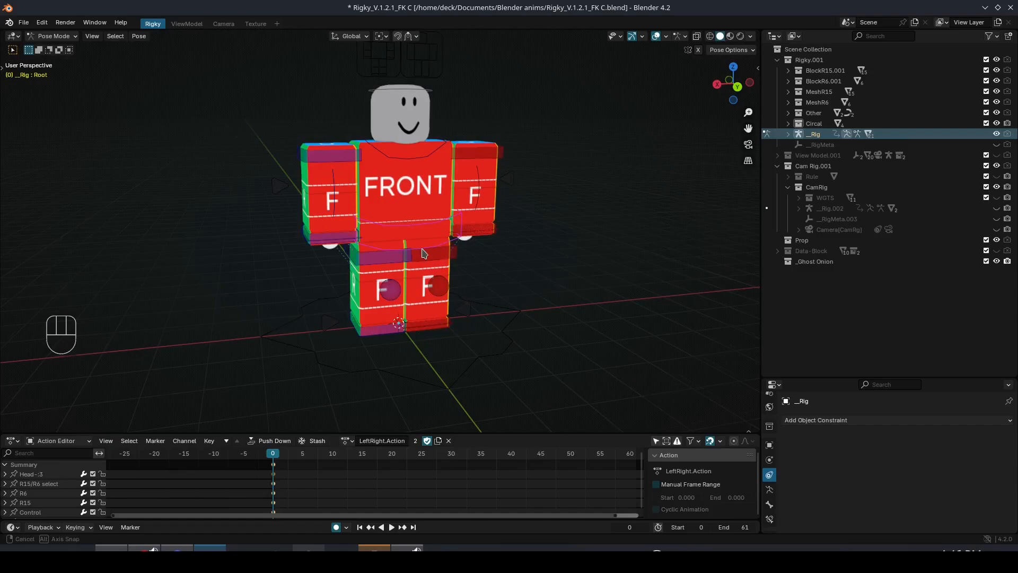
pyautogui.moveTo(424, 254); pyautogui.dragTo(457, 275, button='middle')
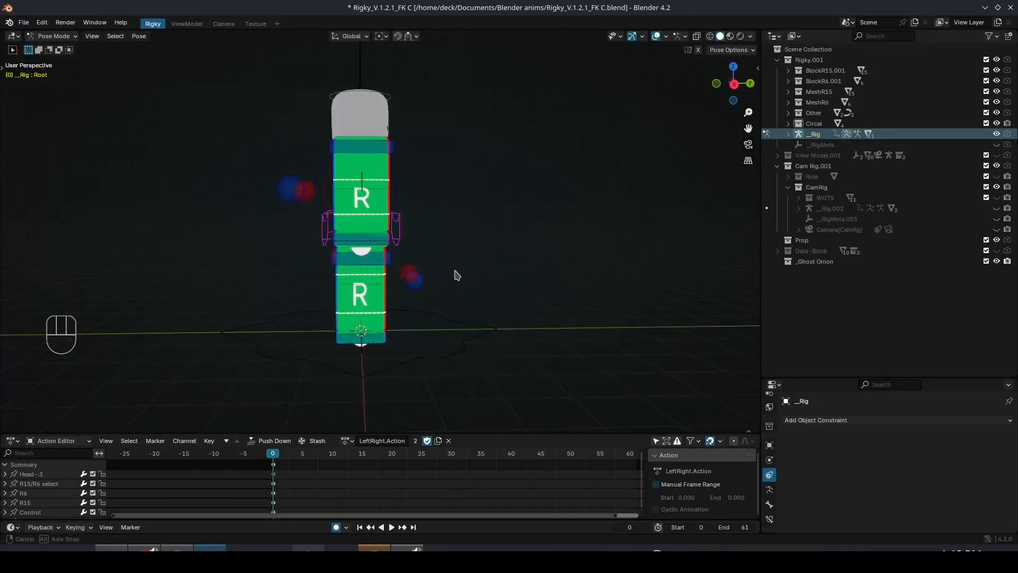
pyautogui.press('r')
pyautogui.click(507, 233)
pyautogui.press('g')
pyautogui.press('z')
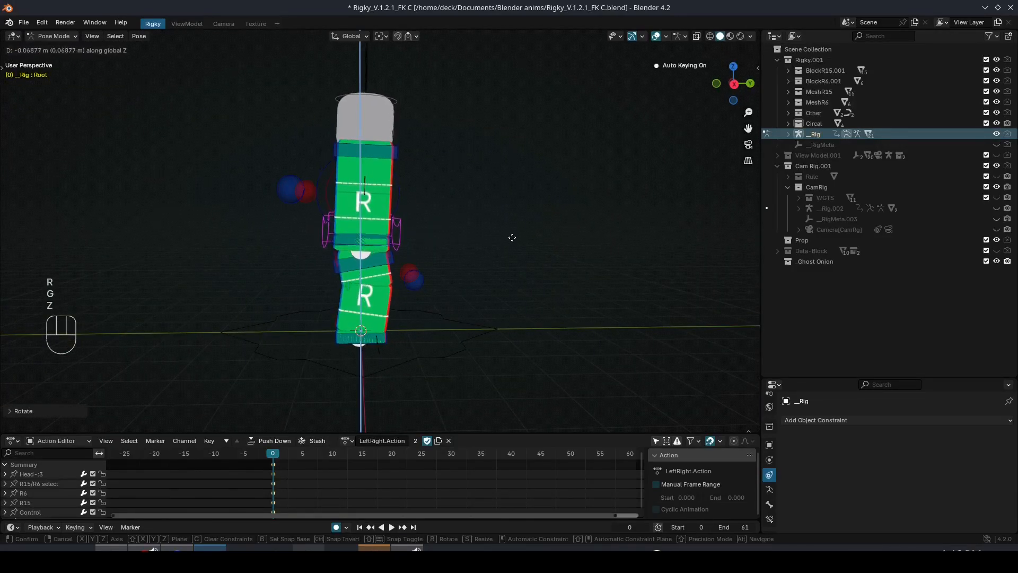
pyautogui.click(510, 236)
# Move the right leg's IK foot control forward along global Y
pyautogui.click(390, 340)
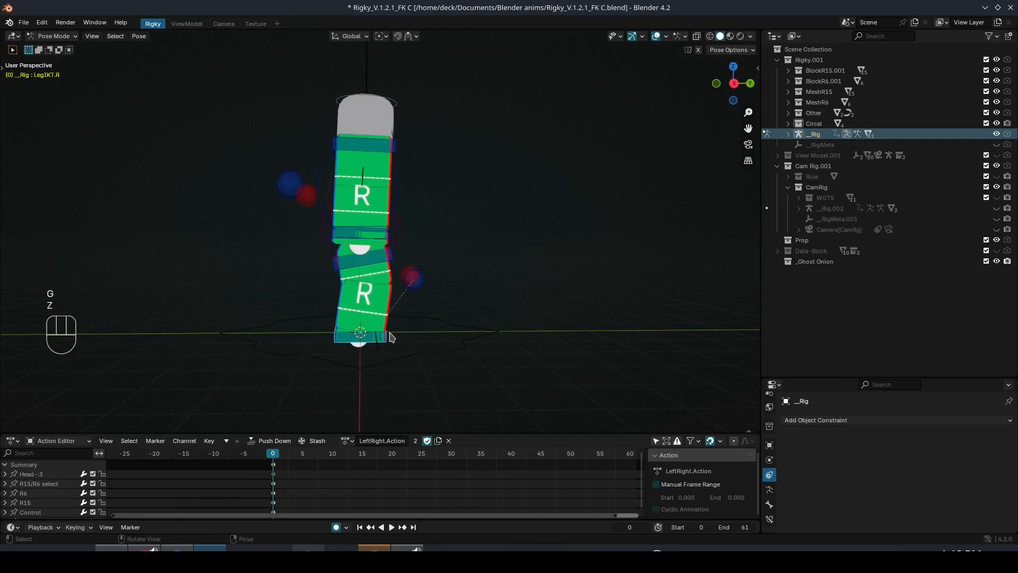
pyautogui.press('g')
pyautogui.press('y')
pyautogui.press('r')
pyautogui.click(423, 350)
pyautogui.hotkey('ctrl', 'z')
pyautogui.press('g')
pyautogui.press('y')
pyautogui.click(375, 363)
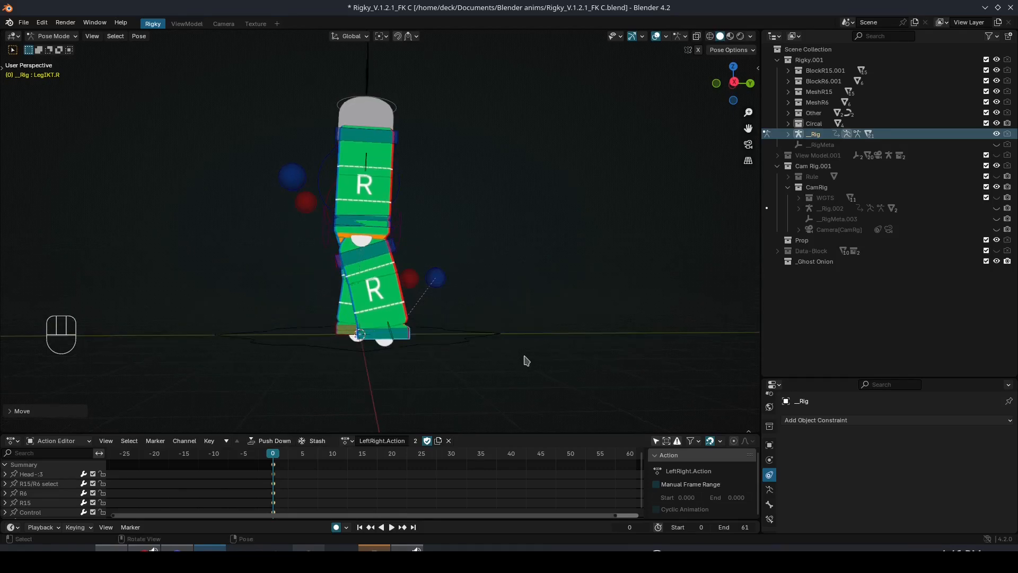
# Rotate the right foot control about global X and adjust its position along global Y
pyautogui.press('r')
pyautogui.press('x')
pyautogui.click(530, 324)
pyautogui.moveTo(509, 331); pyautogui.dragTo(387, 339, button='middle')
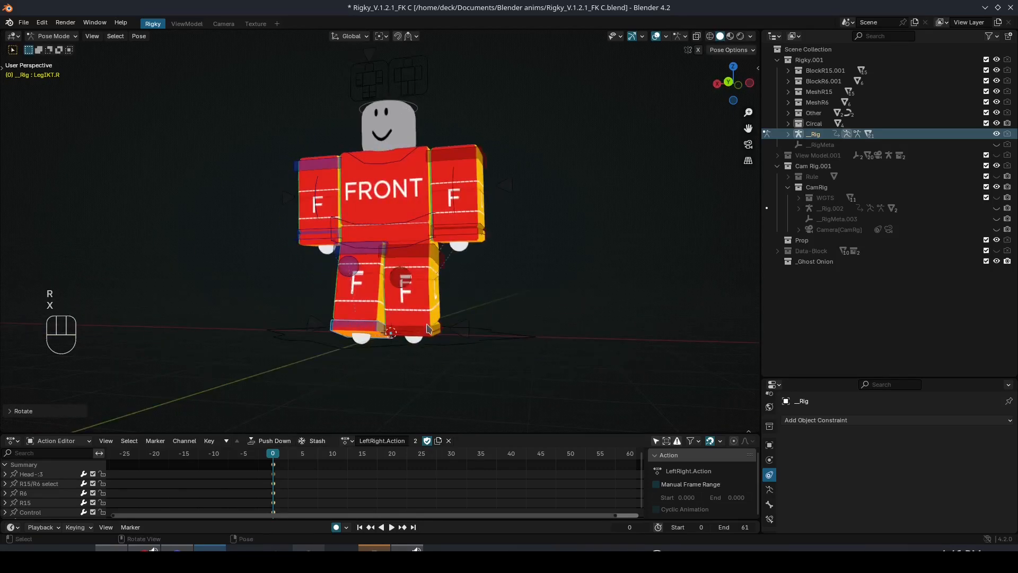
pyautogui.moveTo(459, 333); pyautogui.dragTo(364, 345, button='middle')
pyautogui.press('g')
pyautogui.press('y')
pyautogui.click(371, 339)
# Move the left leg's IK foot control backward along global Y and rotate it about global X to tilt the foot
pyautogui.moveTo(431, 344); pyautogui.dragTo(649, 340, button='middle')
pyautogui.moveTo(360, 319); pyautogui.dragTo(430, 329, button='middle')
pyautogui.click(317, 330)
pyautogui.moveTo(318, 330); pyautogui.dragTo(445, 336, button='middle')
pyautogui.press('g')
pyautogui.press('y')
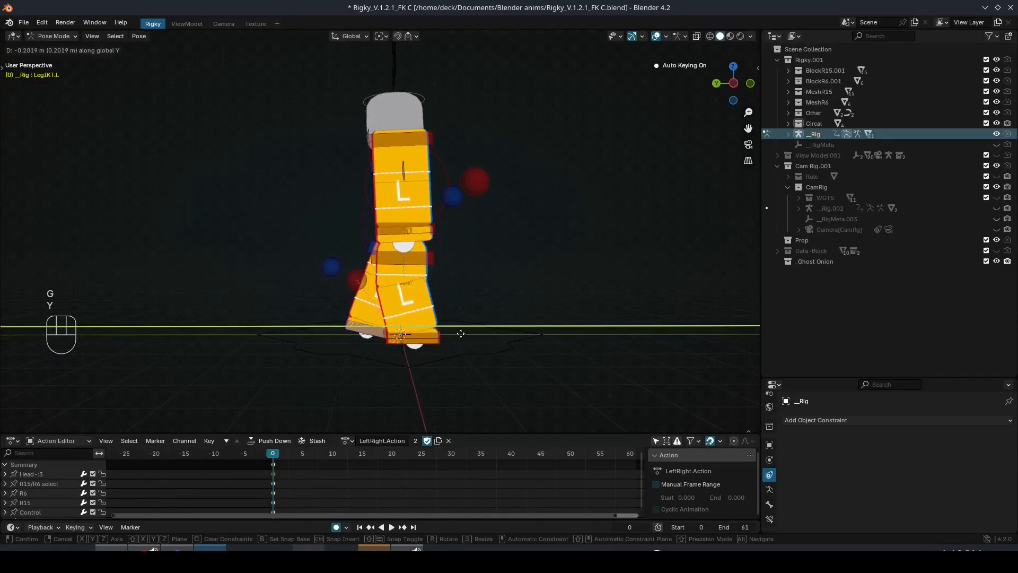
pyautogui.click(473, 339)
pyautogui.moveTo(536, 358); pyautogui.dragTo(522, 354, button='middle')
pyautogui.press('r')
pyautogui.press('x')
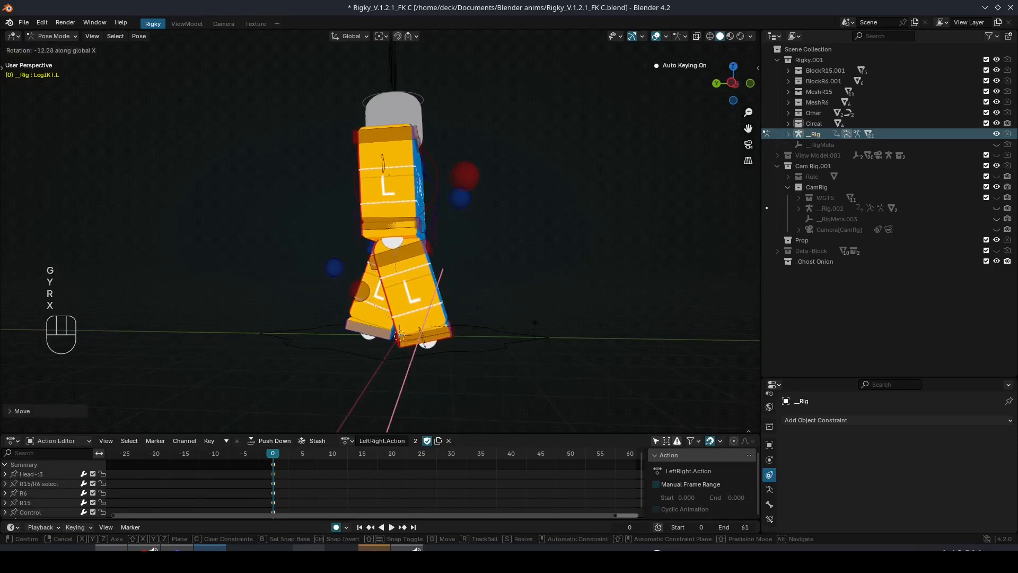
pyautogui.click(533, 318)
# Fine-tune the left foot control's position along global Y and Z
pyautogui.press('g')
pyautogui.press('y')
pyautogui.click(537, 317)
pyautogui.press('g')
pyautogui.press('z')
pyautogui.click(525, 323)
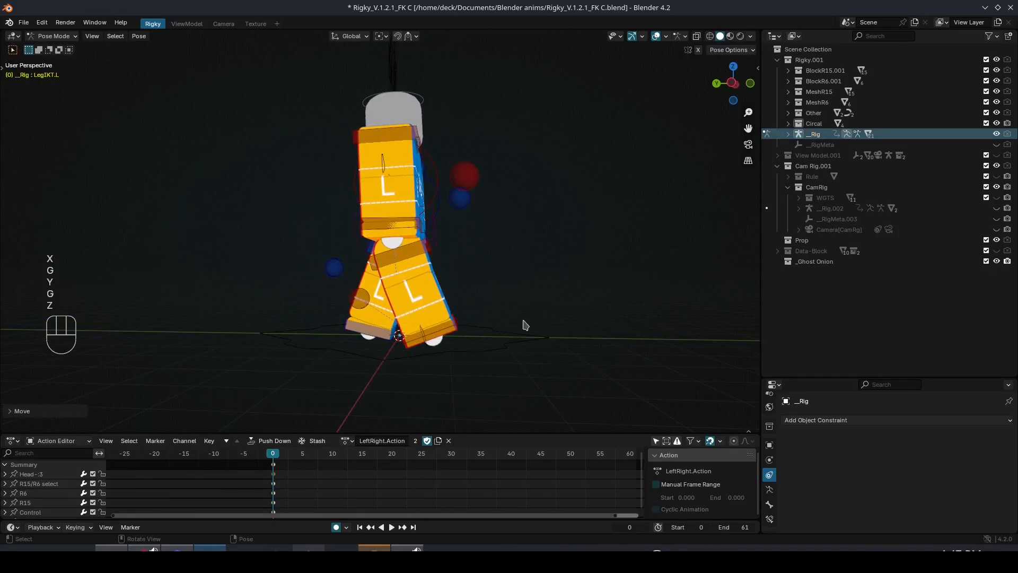
pyautogui.moveTo(525, 324); pyautogui.dragTo(499, 365, button='middle')
pyautogui.press('g')
pyautogui.press('y')
pyautogui.click(539, 328)
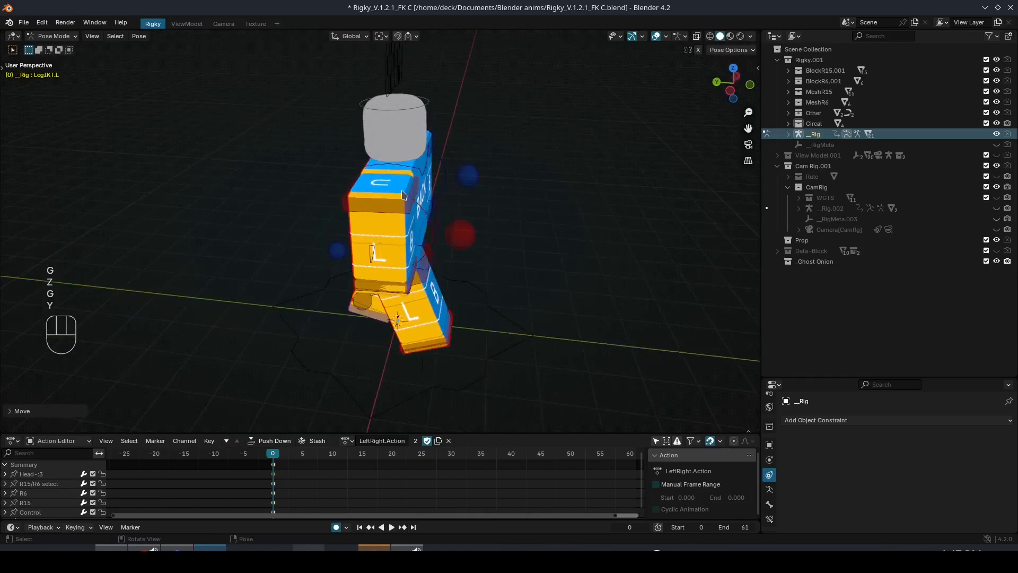
# Turn the left upper arm about global Z, tilt it freely and shift it into place at the shoulder
pyautogui.click(411, 214)
pyautogui.moveTo(491, 220); pyautogui.dragTo(500, 246, button='middle')
pyautogui.press('r')
pyautogui.press('z')
pyautogui.click(491, 305)
pyautogui.moveTo(491, 305); pyautogui.dragTo(461, 272, button='middle')
pyautogui.press('r')
pyautogui.click(494, 281)
pyautogui.press('r')
pyautogui.click(492, 246)
pyautogui.press('g')
pyautogui.click(475, 281)
# Rotate the right upper arm about global Z, then tilt and reposition it at the shoulder
pyautogui.moveTo(594, 228); pyautogui.dragTo(497, 239, button='middle')
pyautogui.click(446, 187)
pyautogui.press('r')
pyautogui.press('z')
pyautogui.click(503, 272)
pyautogui.press('r')
pyautogui.click(496, 245)
pyautogui.press('g')
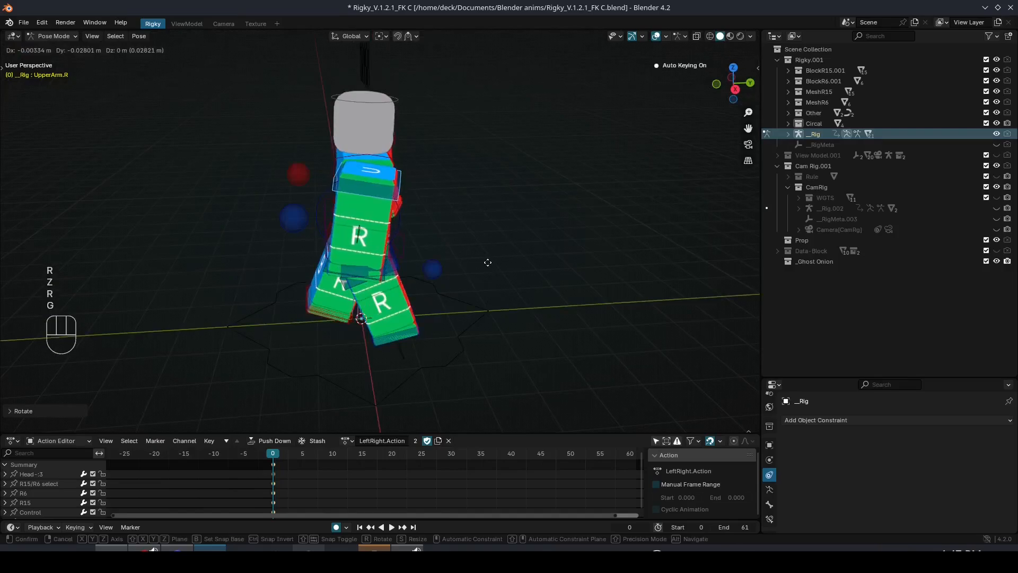
pyautogui.click(456, 265)
# Refine the right upper arm's pose with further free rotations, a turn about global Z and small moves
pyautogui.moveTo(456, 266); pyautogui.dragTo(480, 197, button='middle')
pyautogui.press('r')
pyautogui.click(464, 247)
pyautogui.press('g')
pyautogui.click(462, 245)
pyautogui.press('r')
pyautogui.press('z')
pyautogui.click(465, 249)
pyautogui.moveTo(416, 223); pyautogui.dragTo(416, 302, button='middle')
pyautogui.press('r')
pyautogui.click(443, 215)
pyautogui.press('g')
pyautogui.click(455, 319)
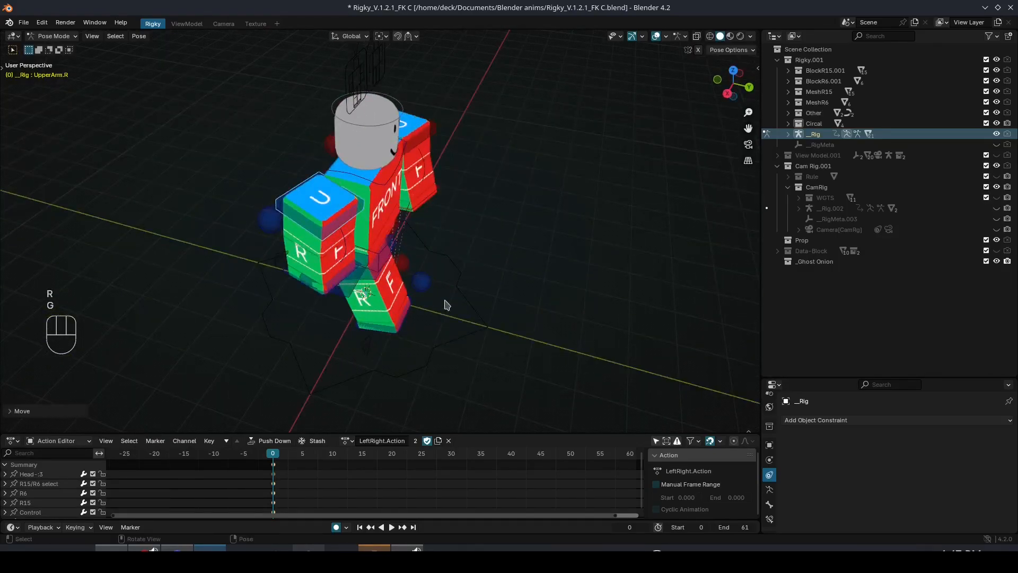
# Save the file as "EvanGelos Walk" in the Blender anims folder
pyautogui.hotkey('shift', 'ctrl', 's')
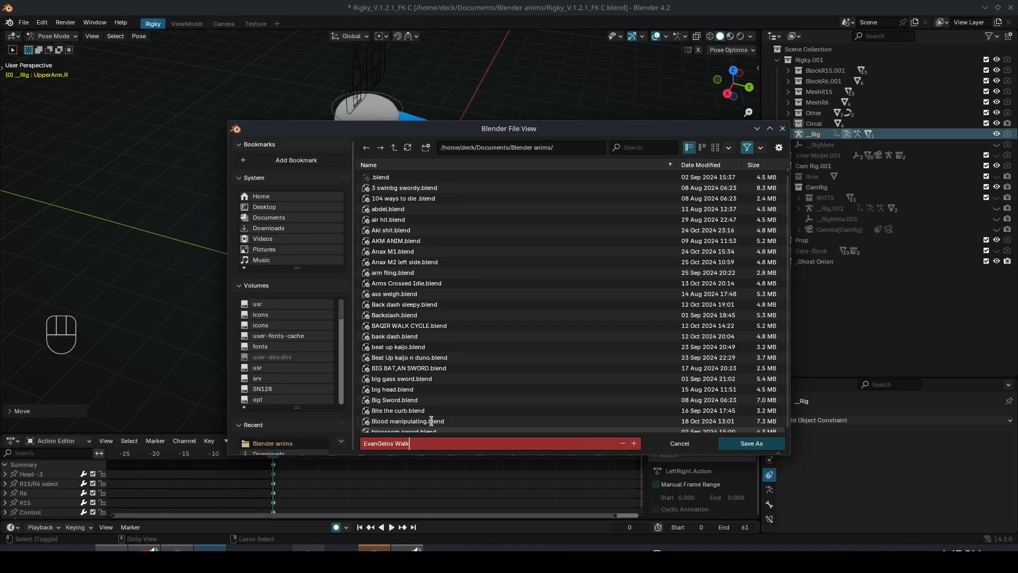
pyautogui.press('Return')
# Twist the upper torso about global Z and tilt it slightly in side view
pyautogui.moveTo(559, 398); pyautogui.dragTo(301, 321, button='middle')
pyautogui.moveTo(436, 294); pyautogui.dragTo(455, 256, button='middle')
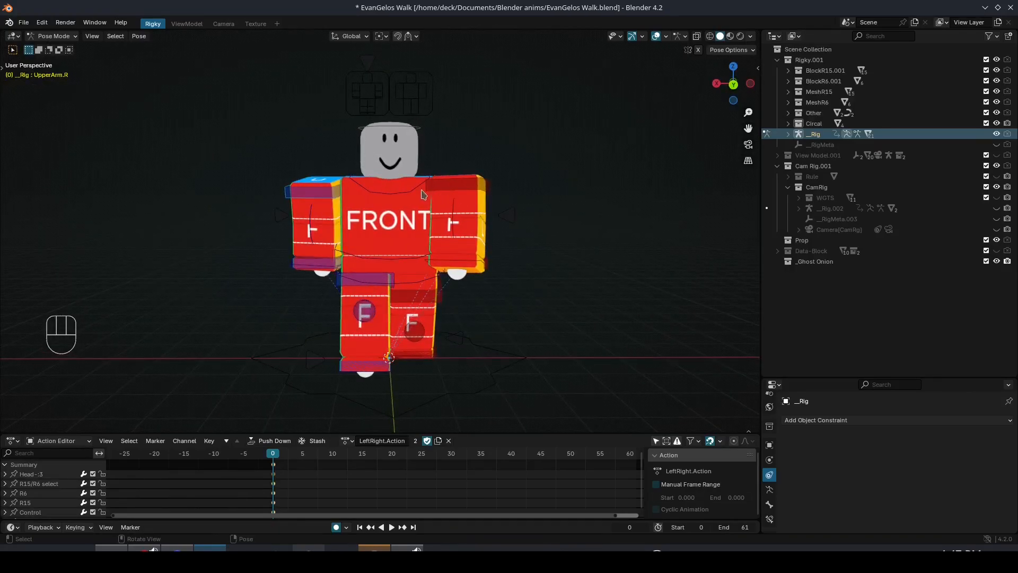
pyautogui.press('r')
pyautogui.press('z')
pyautogui.click(586, 275)
pyautogui.moveTo(586, 275); pyautogui.dragTo(449, 269, button='middle')
pyautogui.press('r')
pyautogui.click(513, 265)
# Lower the rig's root control along global Z
pyautogui.moveTo(513, 266)
pyautogui.mouseDown(button='middle')
pyautogui.moveTo(384, 257)
pyautogui.moveTo(504, 279)
pyautogui.mouseUp(button='middle')
pyautogui.click(376, 257)
pyautogui.press('g')
pyautogui.press('z')
pyautogui.click(379, 279)
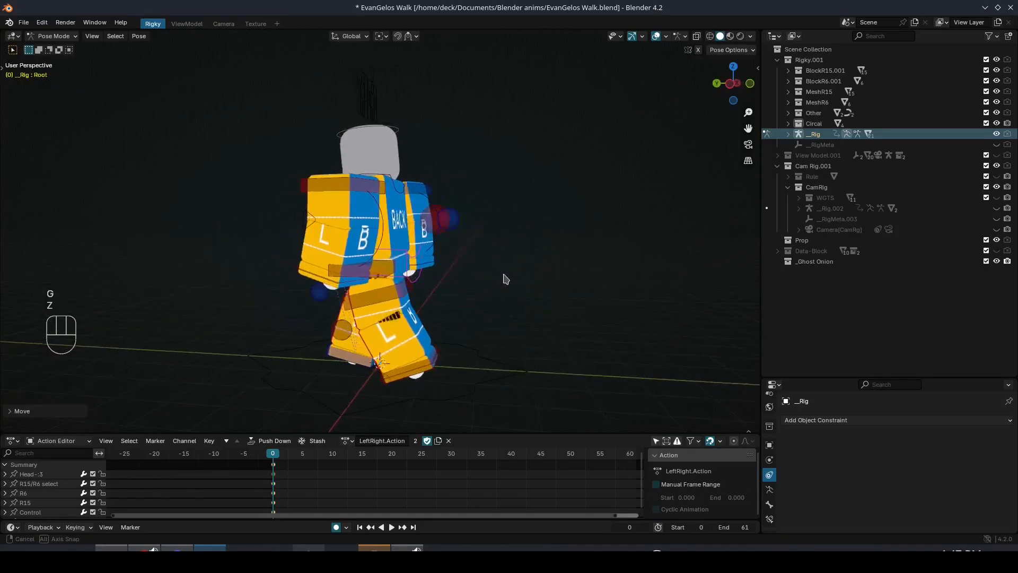
pyautogui.click(427, 353)
pyautogui.moveTo(427, 353); pyautogui.dragTo(459, 302, button='middle')
pyautogui.press('r')
pyautogui.click(508, 346)
pyautogui.hotkey('ctrl', 'z')
pyautogui.press('h')
# Move the right foot control slightly further along global Y and rotate it about global X
pyautogui.click(394, 301)
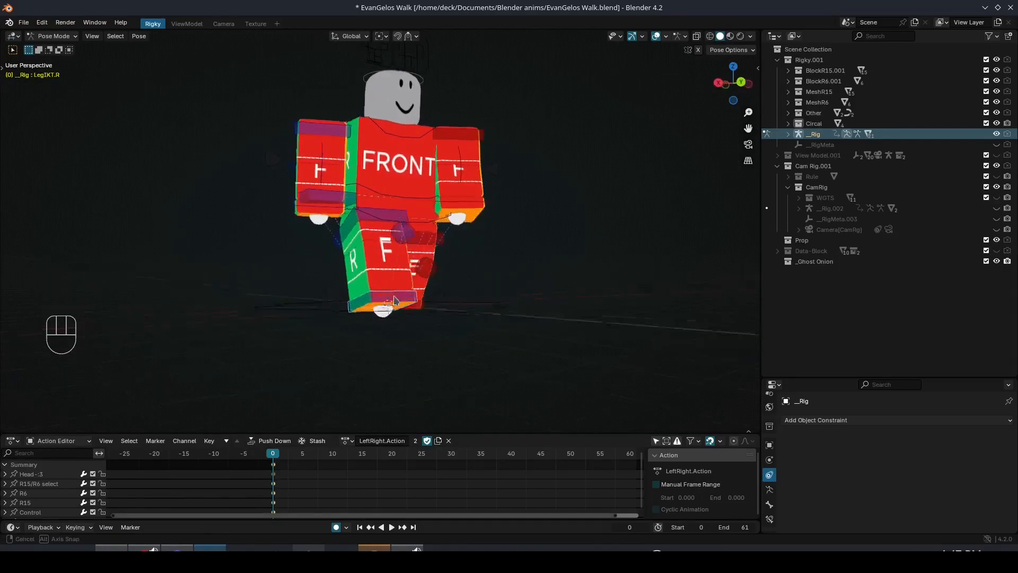
pyautogui.moveTo(394, 301); pyautogui.dragTo(458, 285, button='middle')
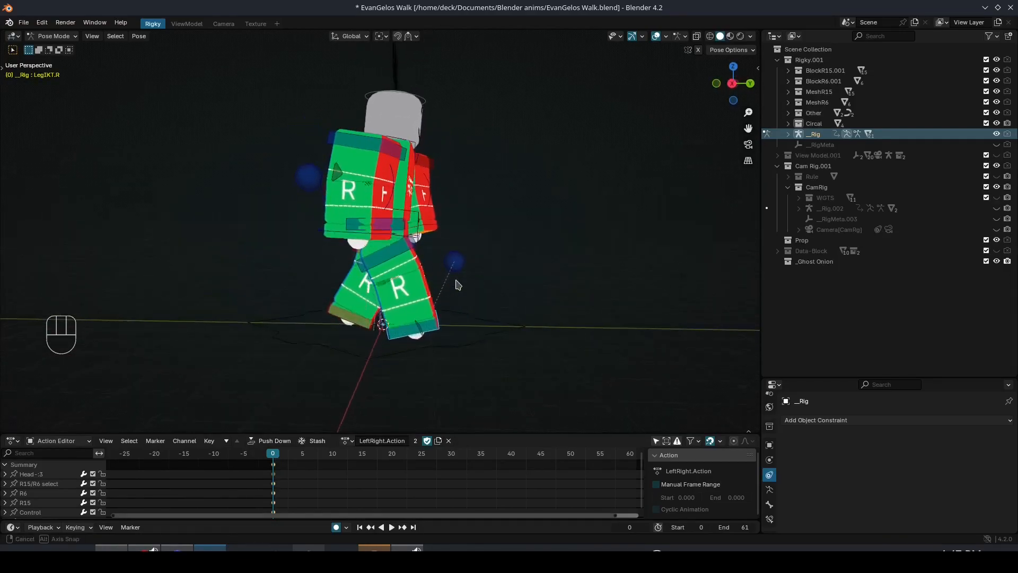
pyautogui.press('g')
pyautogui.press('y')
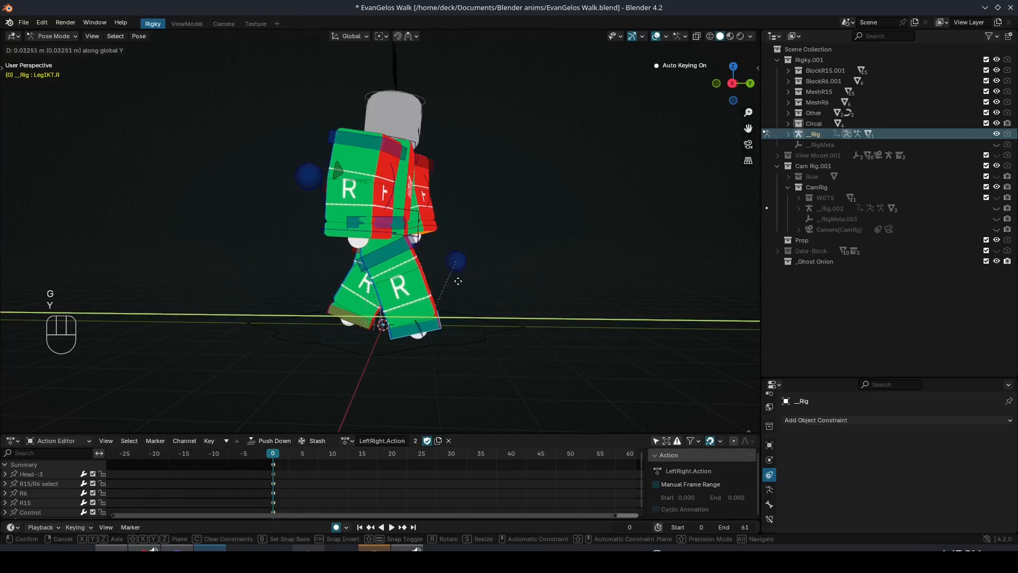
pyautogui.click(461, 287)
pyautogui.press('r')
pyautogui.press('x')
pyautogui.click(520, 339)
# Rotate the upper torso about -4 degrees around global Z
pyautogui.moveTo(524, 336); pyautogui.dragTo(366, 255, button='middle')
pyautogui.click(366, 255)
pyautogui.press('r')
pyautogui.press('z')
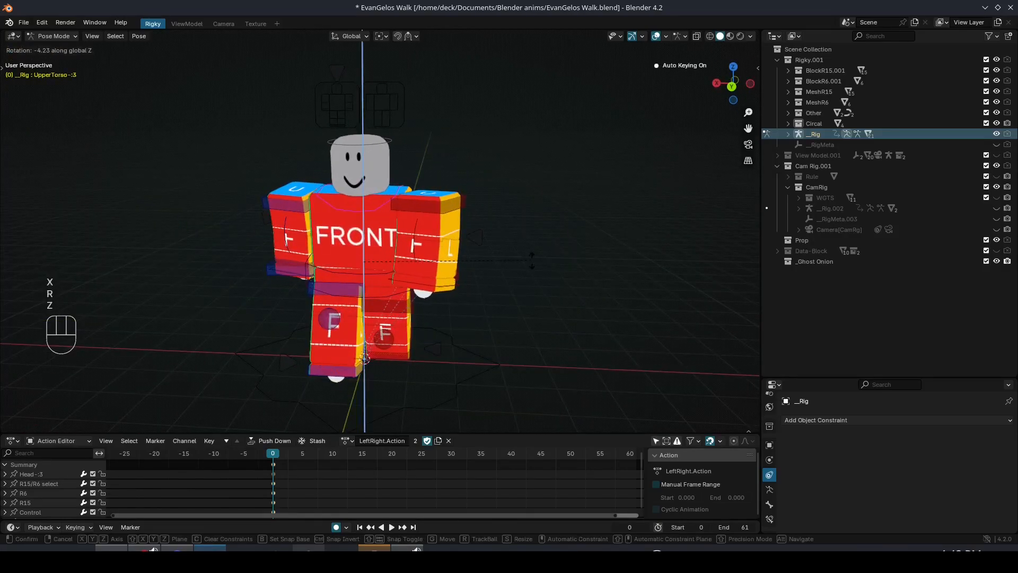
pyautogui.click(532, 259)
pyautogui.moveTo(532, 259); pyautogui.dragTo(512, 274, button='middle')
# Turn the head control about global Z
pyautogui.moveTo(444, 176); pyautogui.dragTo(404, 165, button='middle')
pyautogui.click(386, 142)
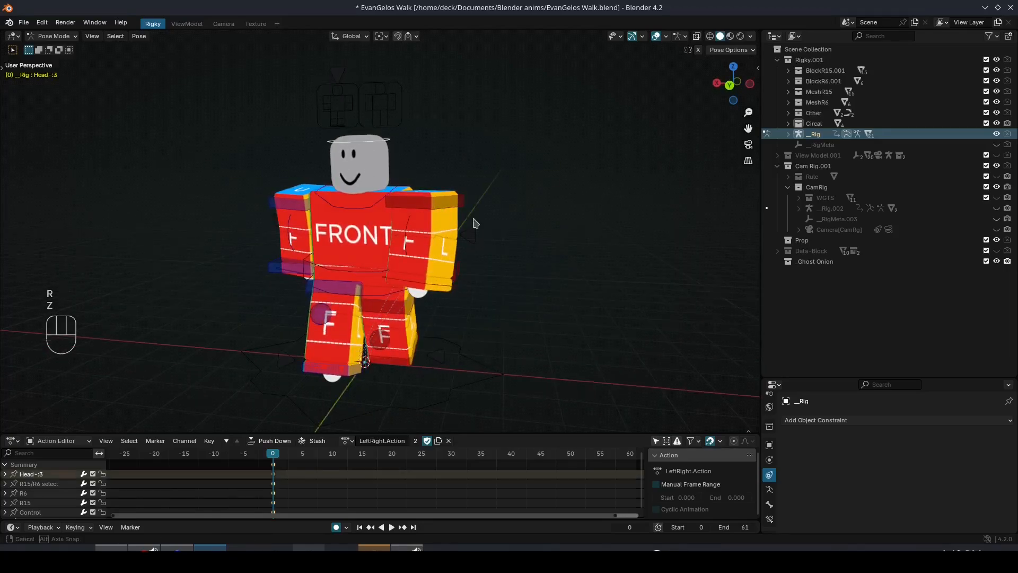
pyautogui.moveTo(471, 218); pyautogui.dragTo(504, 227, button='middle')
pyautogui.press('r')
pyautogui.press('z')
pyautogui.click(507, 228)
# Adjust the left upper arm from behind by repositioning it and rotating it about global Z
pyautogui.click(451, 204)
pyautogui.moveTo(618, 233); pyautogui.dragTo(338, 318, button='middle')
pyautogui.press('r')
pyautogui.press('g')
pyautogui.click(520, 254)
pyautogui.press('r')
pyautogui.press('z')
pyautogui.click(450, 313)
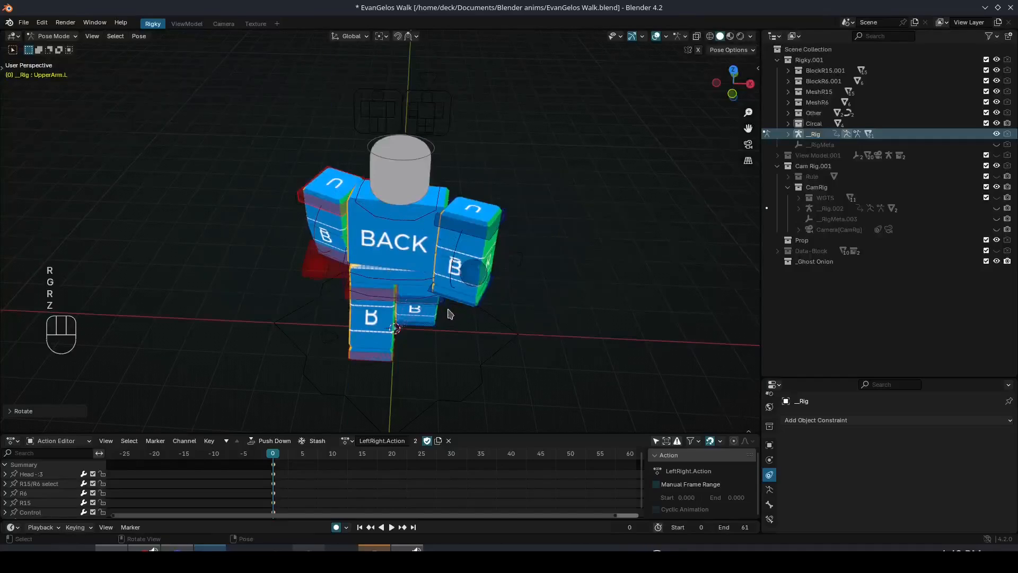
# Adjust the right upper arm by rotating it freely and about global Z, and shift its position slightly
pyautogui.moveTo(450, 314); pyautogui.dragTo(535, 310, button='middle')
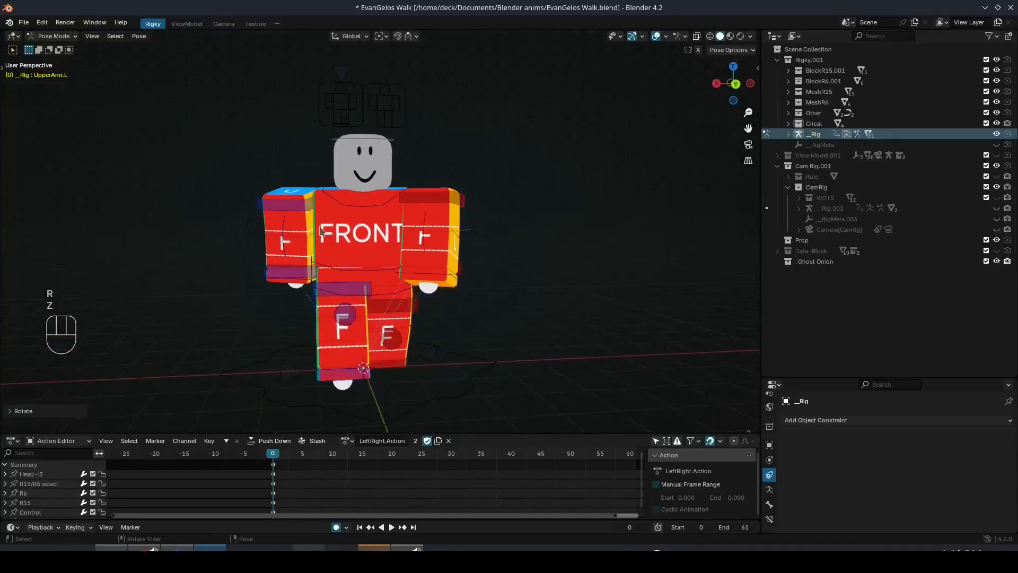
pyautogui.click(286, 204)
pyautogui.press('r')
pyautogui.click(449, 251)
pyautogui.press('r')
pyautogui.press('z')
pyautogui.moveTo(449, 251); pyautogui.dragTo(352, 305, button='middle')
pyautogui.click(539, 323)
pyautogui.press('g')
pyautogui.click(562, 306)
# Adjust the two foot controls of the stride pose, turning each about global Z
pyautogui.click(338, 373)
pyautogui.press('g')
pyautogui.press('r')
pyautogui.press('z')
pyautogui.click(528, 347)
pyautogui.moveTo(527, 348); pyautogui.dragTo(585, 371, button='middle')
pyautogui.click(449, 356)
pyautogui.press('r')
pyautogui.press('z')
pyautogui.click(568, 371)
# Rotate the upper torso slightly to refine its lean, checking it from several angles
pyautogui.moveTo(476, 289); pyautogui.dragTo(485, 289, button='middle')
pyautogui.click(370, 209)
pyautogui.moveTo(370, 209); pyautogui.dragTo(536, 246, button='middle')
pyautogui.press('r')
pyautogui.click(537, 247)
pyautogui.moveTo(636, 255); pyautogui.dragTo(506, 271, button='middle')
pyautogui.press('r')
pyautogui.rightClick(482, 255)
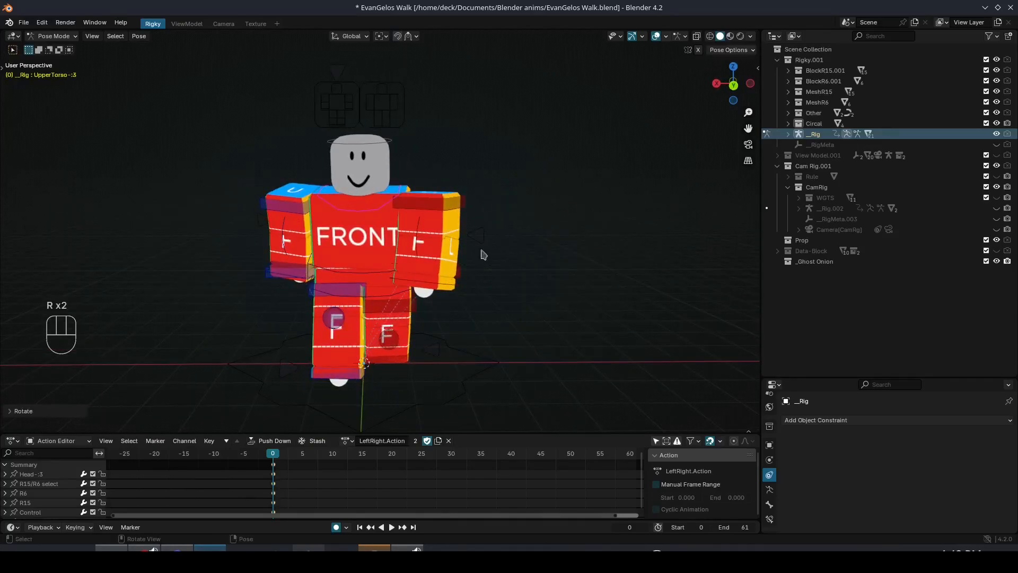
# Turn the head control about global Z and save the file
pyautogui.click(391, 142)
pyautogui.press('r')
pyautogui.press('z')
pyautogui.click(403, 148)
pyautogui.hotkey('ctrl', 's')
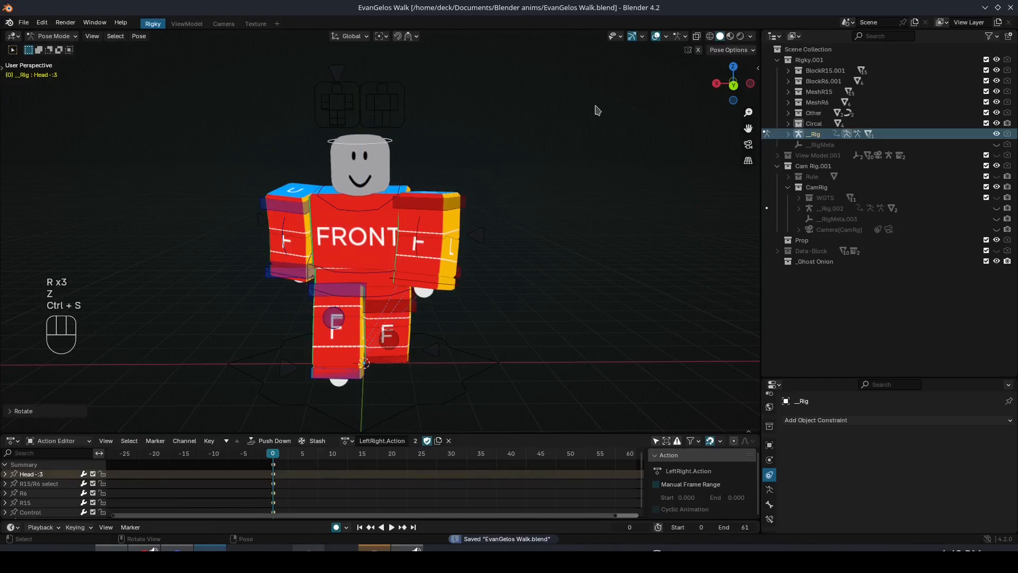
# Enlarge the properties editor and choose a 60 fps frame rate in the scene's output settings
pyautogui.keyDown('shift'); pyautogui.moveTo(549, 246); pyautogui.dragTo(568, 207, button='middle'); pyautogui.keyUp('shift')
pyautogui.click(275, 467)
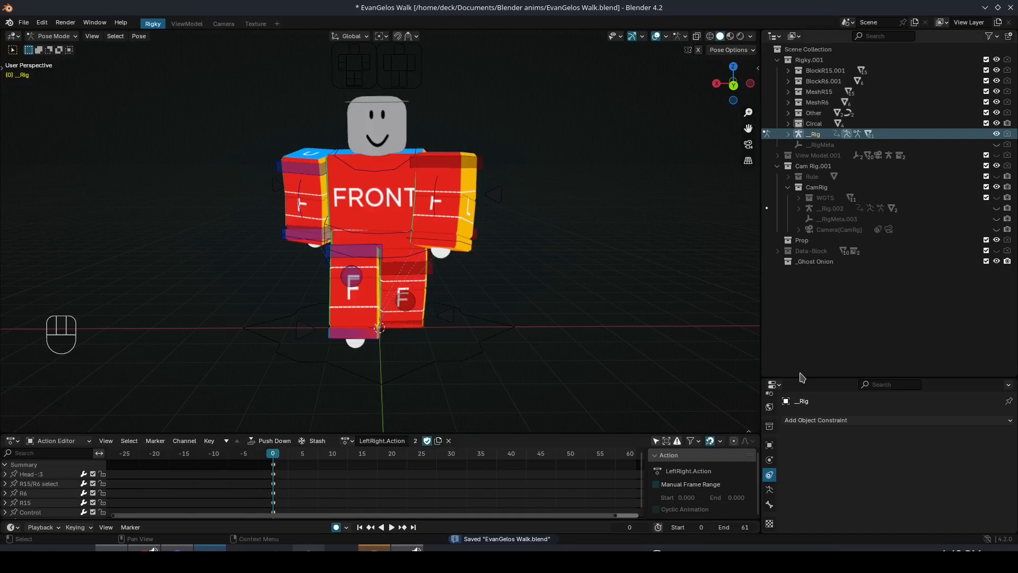
pyautogui.moveTo(800, 377); pyautogui.dragTo(801, 201)
pyautogui.click(770, 259)
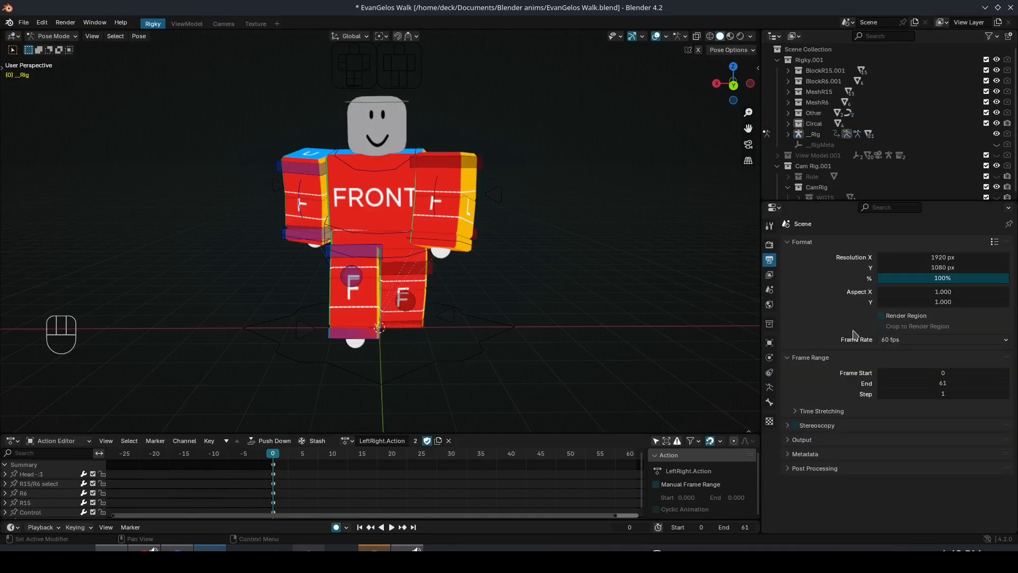
pyautogui.moveTo(894, 342); pyautogui.dragTo(899, 431)
# Select all bones, copy their keyframes at frame 0 and paste them at frame 60
pyautogui.keyDown('shift'); pyautogui.moveTo(291, 326); pyautogui.dragTo(407, 343, button='middle'); pyautogui.keyUp('shift')
pyautogui.press('a')
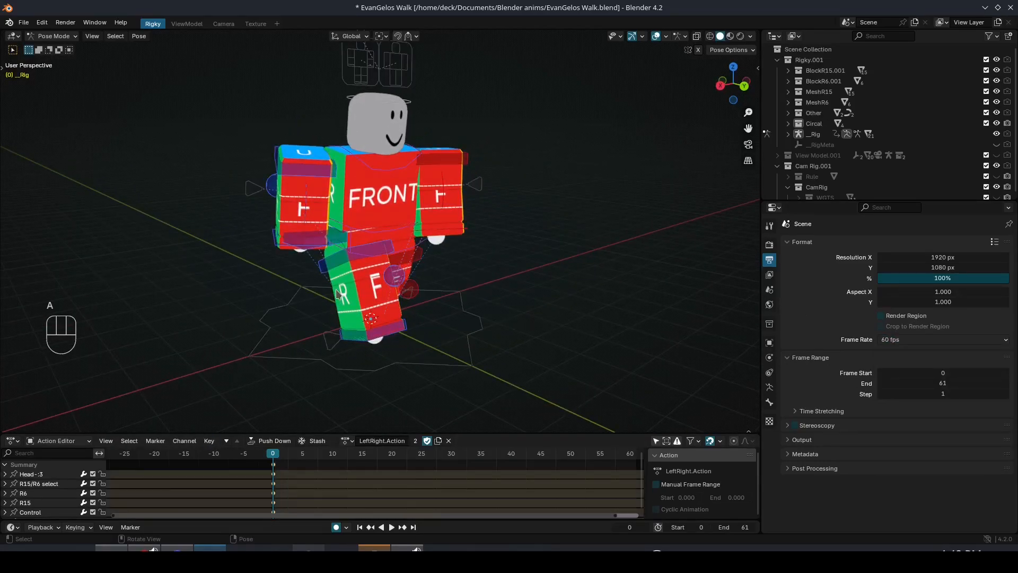
pyautogui.click(273, 468)
pyautogui.press('a')
pyautogui.rightClick(273, 467)
pyautogui.click(236, 406)
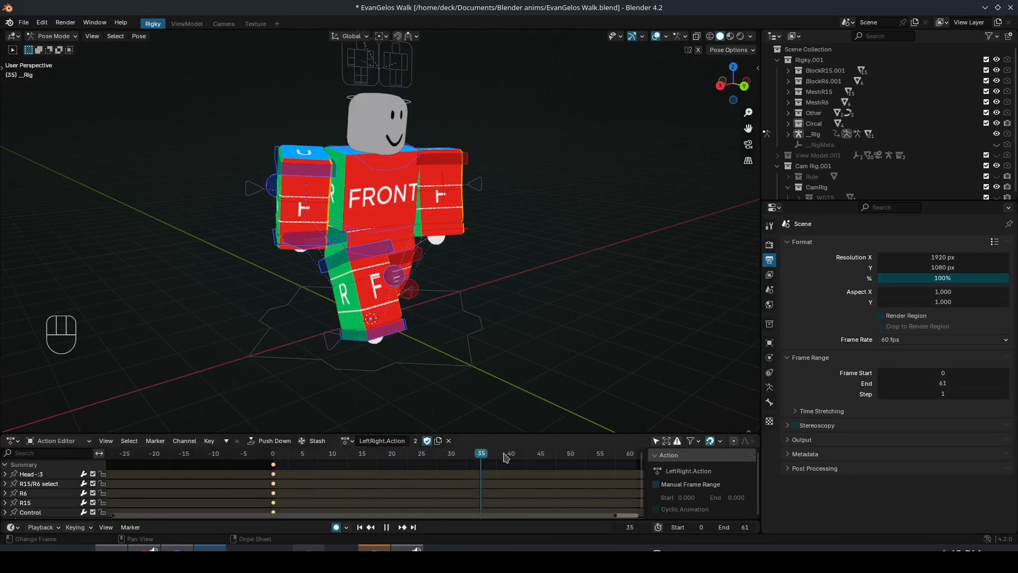
pyautogui.press('space')
pyautogui.moveTo(523, 472); pyautogui.dragTo(355, 490, button='middle')
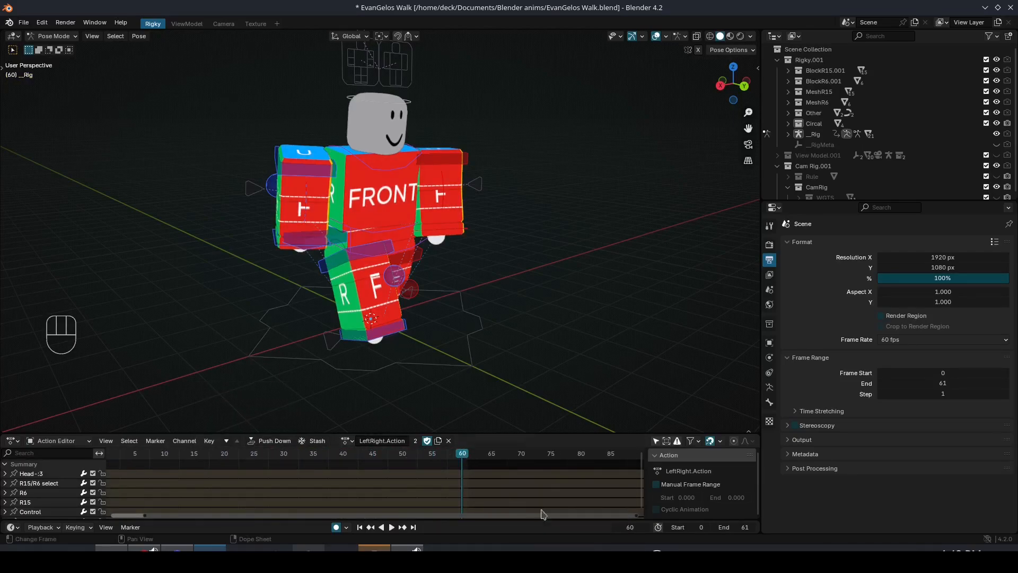
pyautogui.hotkey('ctrl', 'v')
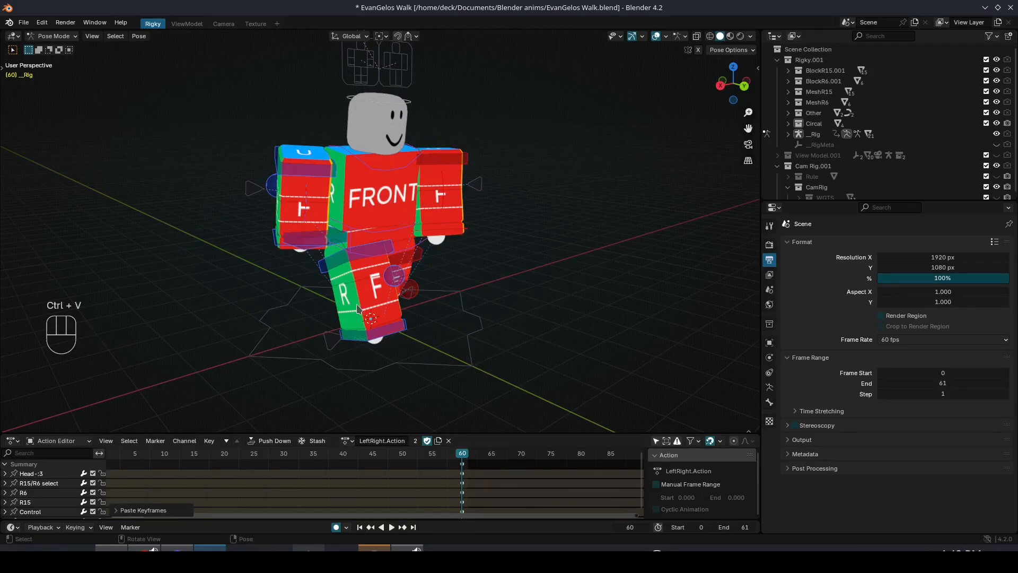
# Paste the copied keyframes flipped at frame 30 to mirror the stride pose
pyautogui.press('Escape')
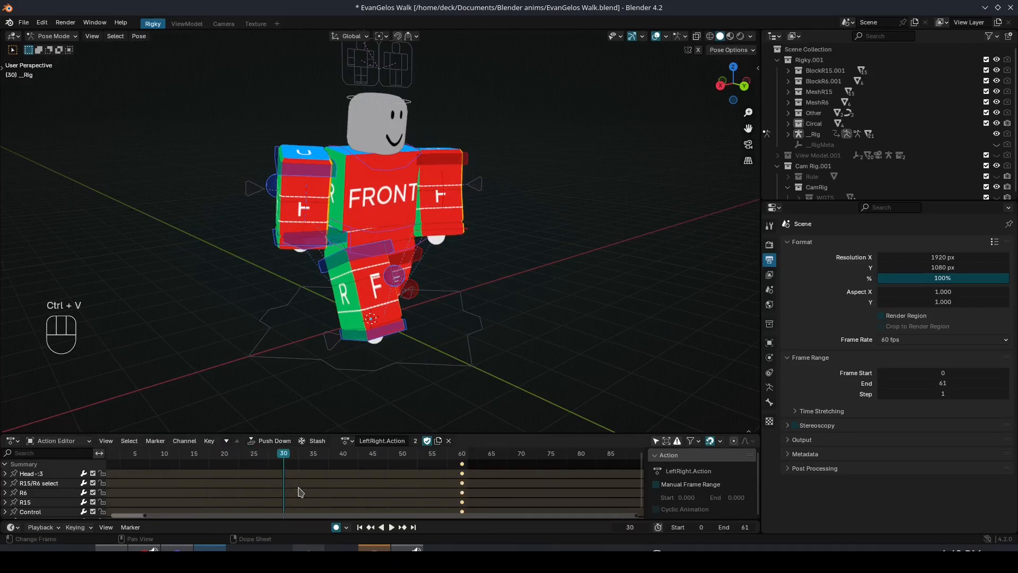
pyautogui.hotkey('shift', 'ctrl', 'v')
pyautogui.moveTo(362, 332); pyautogui.dragTo(389, 310, button='middle')
pyautogui.keyDown('shift'); pyautogui.moveTo(394, 117); pyautogui.dragTo(430, 221, button='middle'); pyautogui.keyUp('shift')
# Move the R15/R6 select control at frame 30 along global X to the opposite rig icon
pyautogui.click(407, 87)
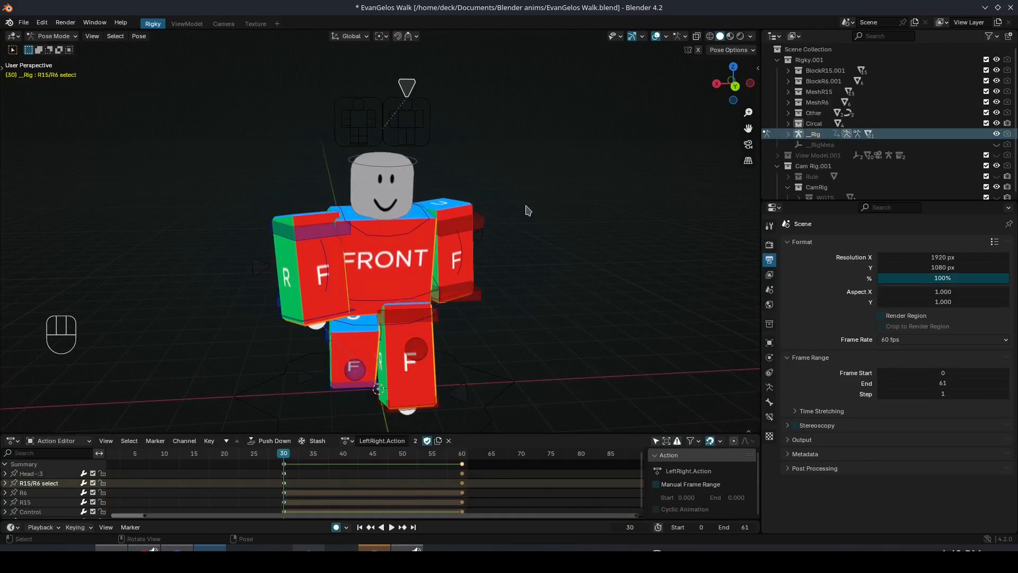
pyautogui.press('g')
pyautogui.press('x')
pyautogui.click(328, 119)
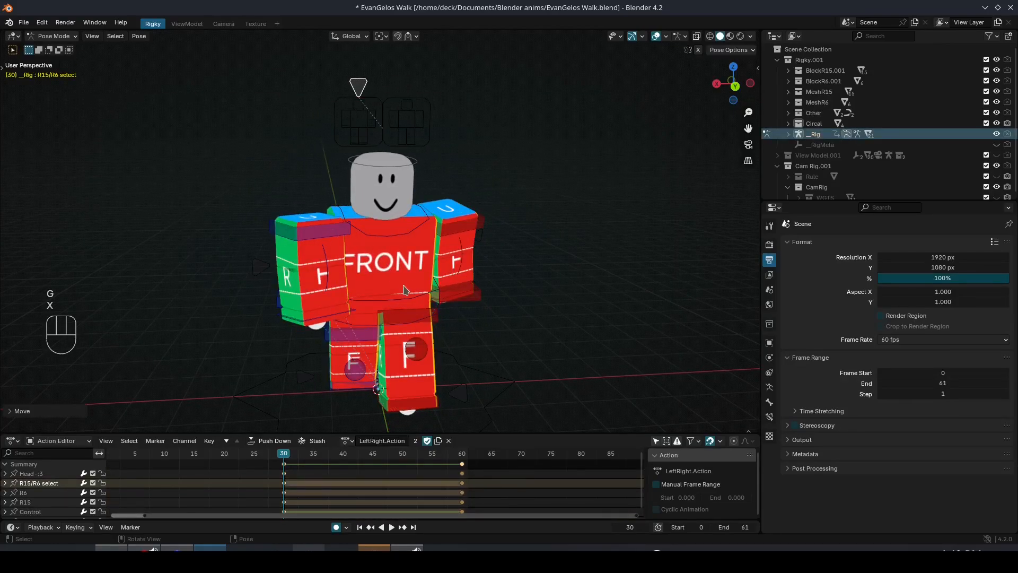
# Play back the walk with viewport overlays temporarily hidden, viewing it from several angles, and save the file
pyautogui.moveTo(404, 290); pyautogui.dragTo(498, 247, button='middle')
pyautogui.press('space')
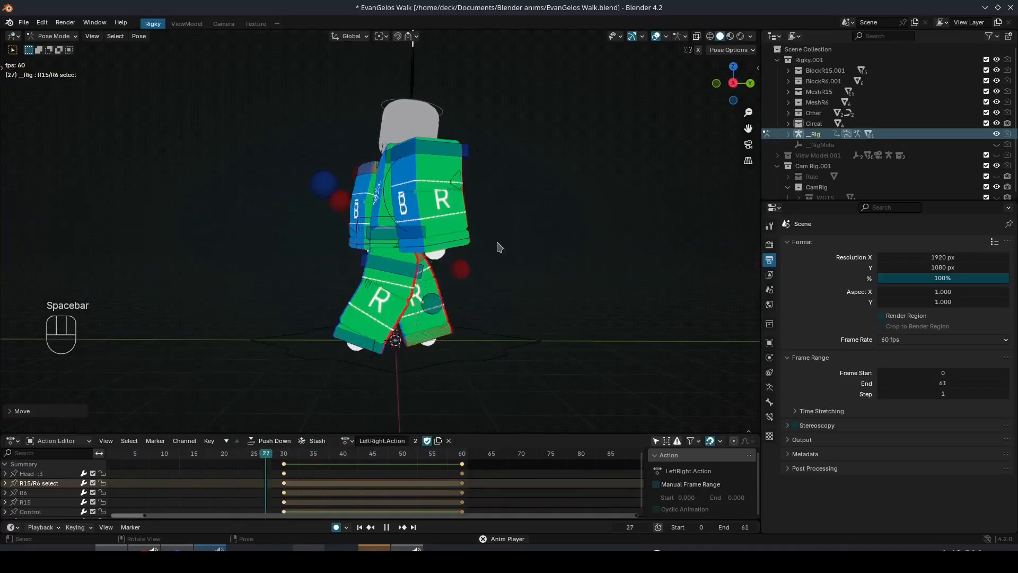
pyautogui.click(656, 38)
pyautogui.moveTo(630, 130); pyautogui.dragTo(520, 182, button='middle')
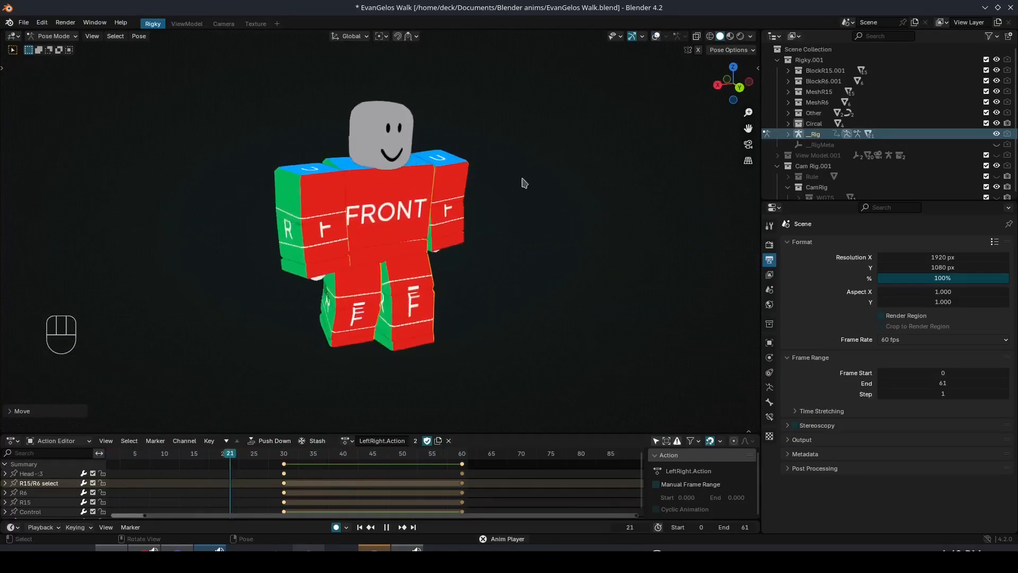
pyautogui.hotkey('ctrl', 's')
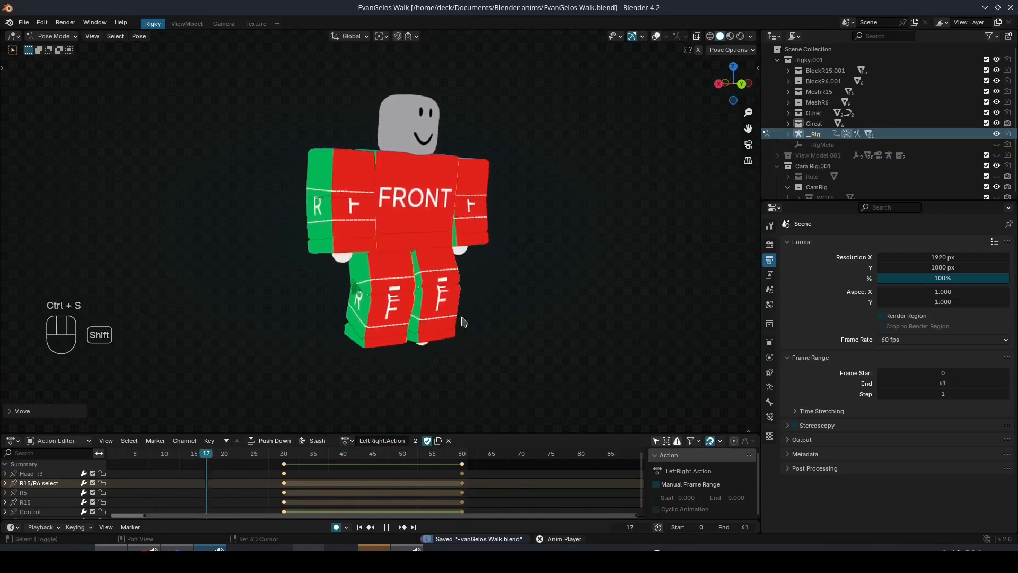
pyautogui.moveTo(462, 319); pyautogui.dragTo(404, 343, button='middle')
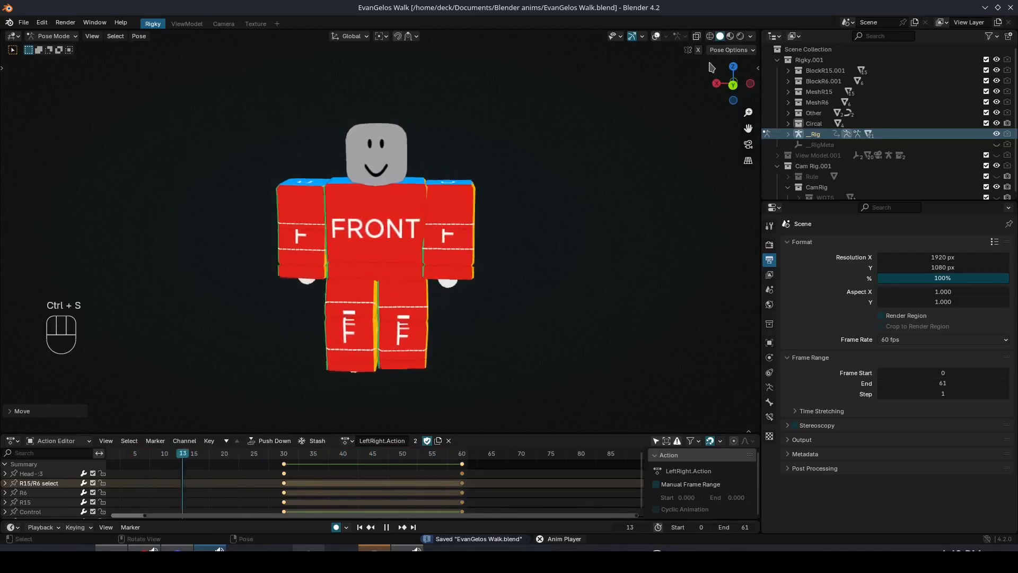
pyautogui.click(655, 35)
pyautogui.moveTo(358, 300); pyautogui.dragTo(467, 305, button='middle')
pyautogui.keyDown('shift'); pyautogui.moveTo(440, 348); pyautogui.dragTo(453, 325, button='middle'); pyautogui.keyUp('shift')
pyautogui.press('space')
# At frame 15, move the right foot control LegIKT.R along global Z and rotate it
pyautogui.moveTo(308, 484); pyautogui.dragTo(486, 488, button='middle')
pyautogui.scroll(-4, 416, 489)
pyautogui.moveTo(417, 483); pyautogui.dragTo(400, 478, button='middle')
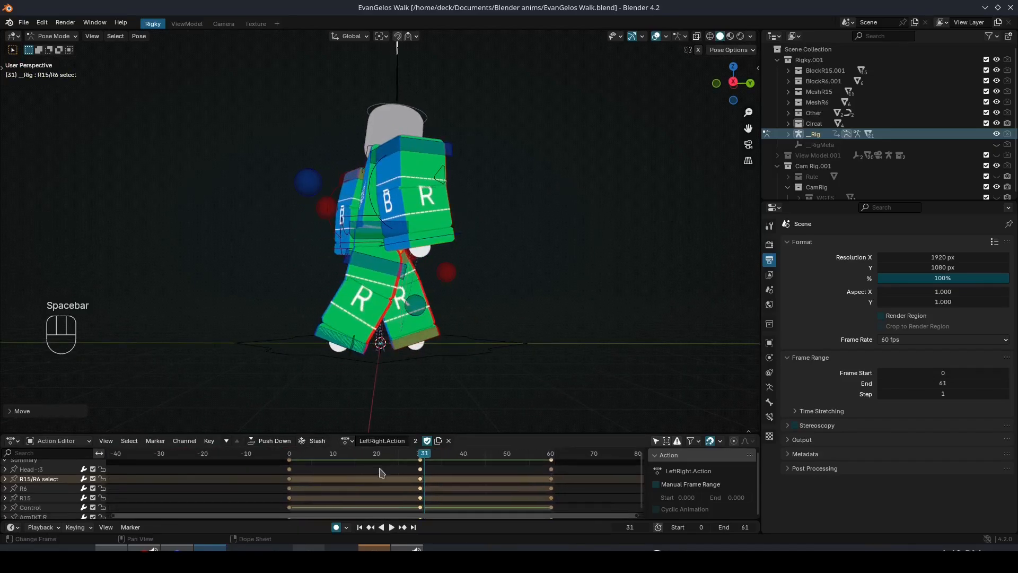
pyautogui.moveTo(357, 467); pyautogui.dragTo(290, 459)
pyautogui.scroll(1, 439, 314)
pyautogui.press('space')
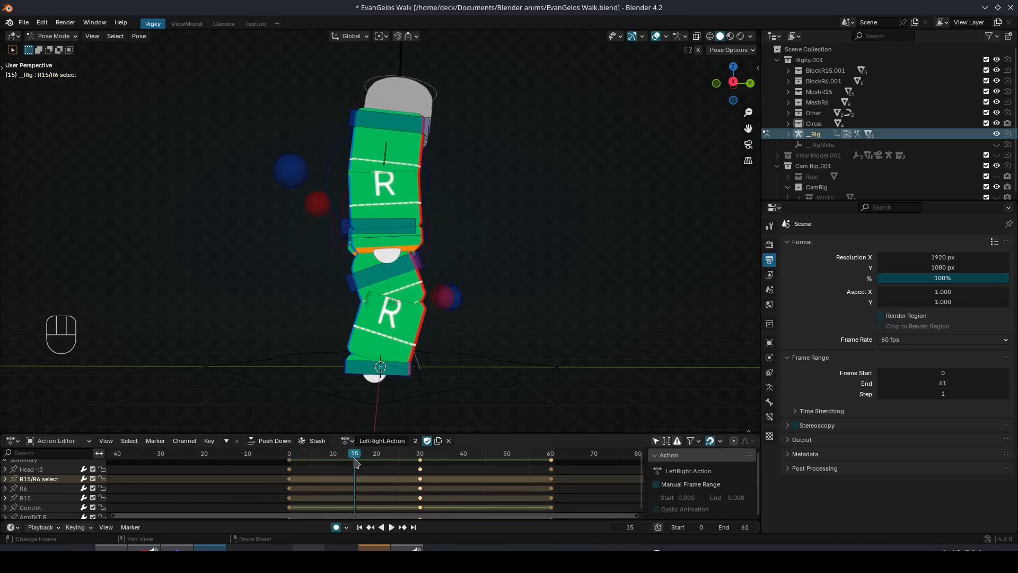
pyautogui.scroll(2, 356, 463)
pyautogui.click(422, 366)
pyautogui.press('g')
pyautogui.press('z')
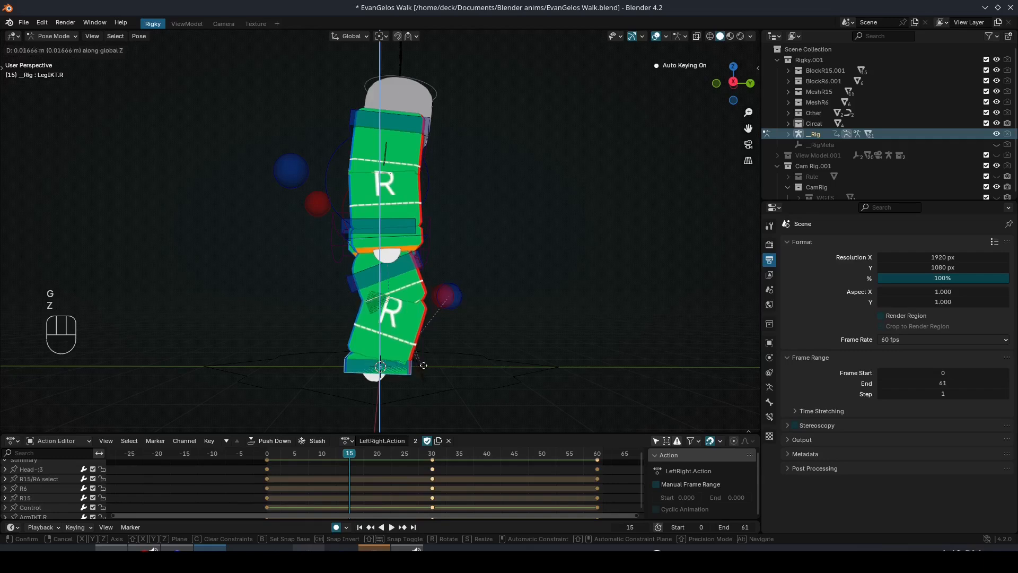
pyautogui.click(425, 363)
pyautogui.press('r')
pyautogui.click(454, 369)
# Refine the right foot control at frame 15 by repositioning it along global Z and rotating it about global X
pyautogui.moveTo(455, 369); pyautogui.dragTo(496, 380, button='middle')
pyautogui.moveTo(350, 453)
pyautogui.mouseDown()
pyautogui.moveTo(298, 456)
pyautogui.moveTo(349, 457)
pyautogui.mouseUp()
pyautogui.press('g')
pyautogui.press('z')
pyautogui.click(450, 386)
pyautogui.press('r')
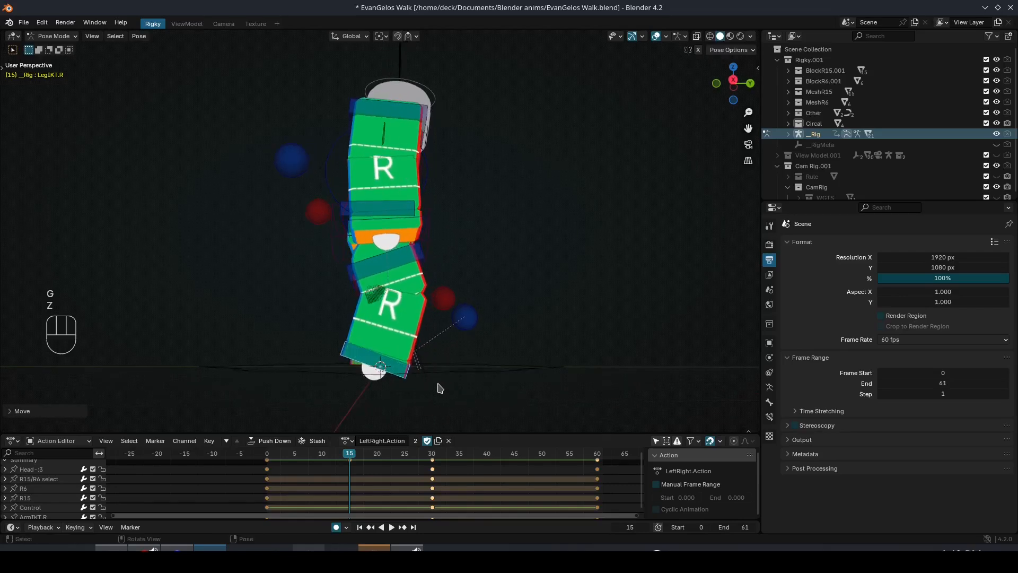
pyautogui.press('x')
pyautogui.click(455, 370)
pyautogui.press('g')
pyautogui.press('z')
pyautogui.click(455, 375)
# Raise the left foot control LegIKT.L at frame 15 along global Z and rotate it about -30 degrees around global X
pyautogui.moveTo(455, 375); pyautogui.dragTo(334, 363, button='middle')
pyautogui.click(408, 362)
pyautogui.press('g')
pyautogui.press('z')
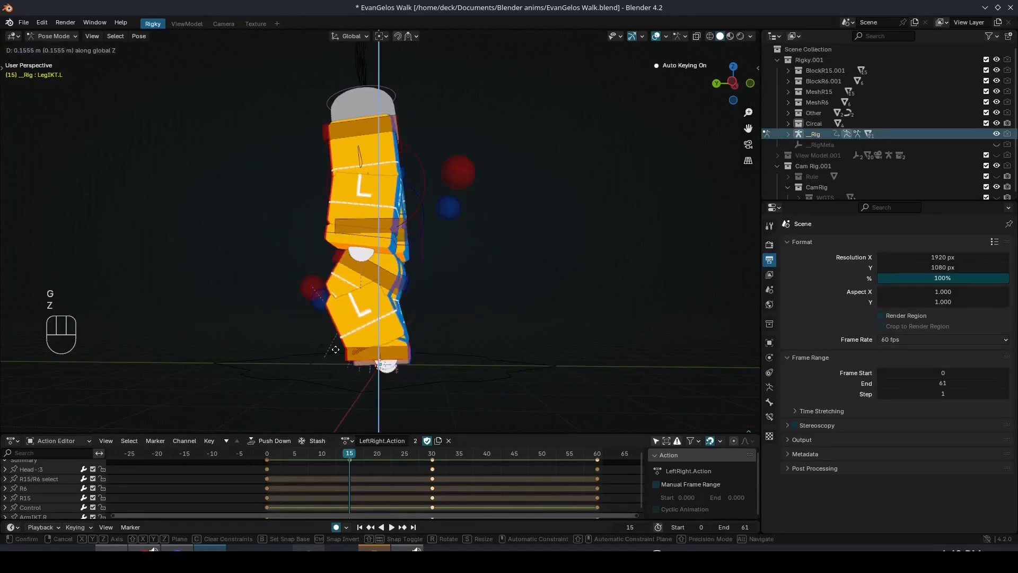
pyautogui.click(335, 355)
pyautogui.moveTo(481, 393); pyautogui.dragTo(486, 392, button='middle')
pyautogui.press('r')
pyautogui.press('x')
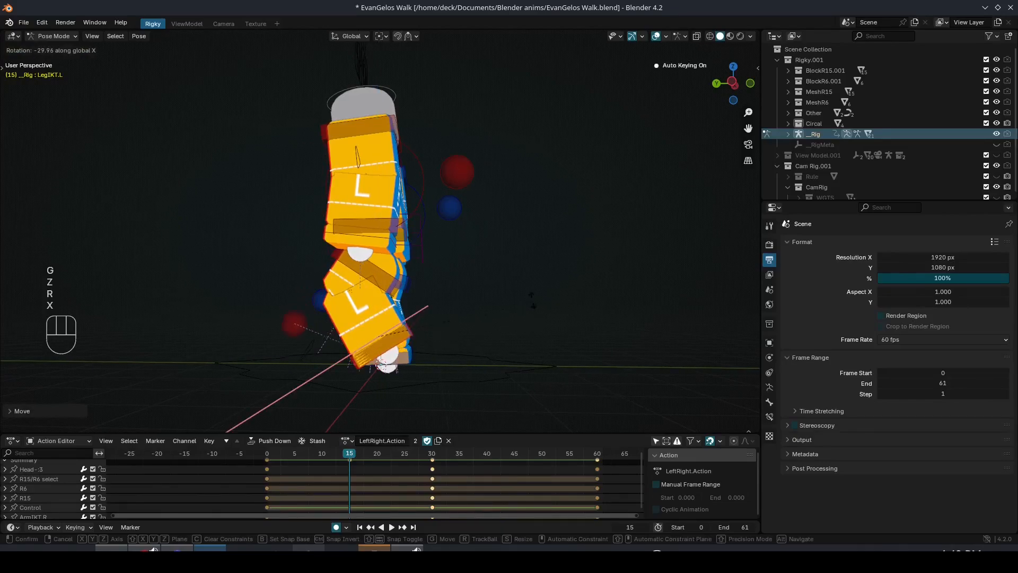
pyautogui.click(531, 296)
# Refine the left foot control at frame 15 by moving it along global Z and Y and rotating it slightly
pyautogui.moveTo(457, 314); pyautogui.dragTo(418, 341, button='middle')
pyautogui.press('g')
pyautogui.press('z')
pyautogui.click(541, 337)
pyautogui.press('g')
pyautogui.press('y')
pyautogui.click(447, 342)
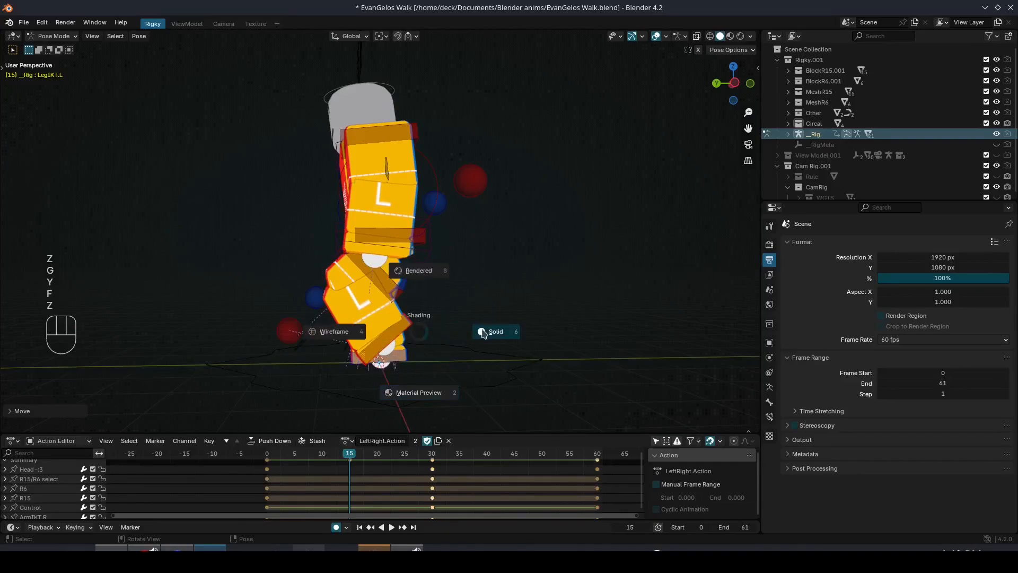
pyautogui.press('g')
pyautogui.press('z')
pyautogui.click(481, 334)
pyautogui.press('r')
pyautogui.click(487, 345)
# Play back the walk and scrub its opening frames from several angles to check the leg motion
pyautogui.moveTo(488, 345); pyautogui.dragTo(589, 359, button='middle')
pyautogui.moveTo(471, 322); pyautogui.dragTo(535, 336, button='middle')
pyautogui.moveTo(403, 277); pyautogui.dragTo(538, 265, button='middle')
pyautogui.press('space')
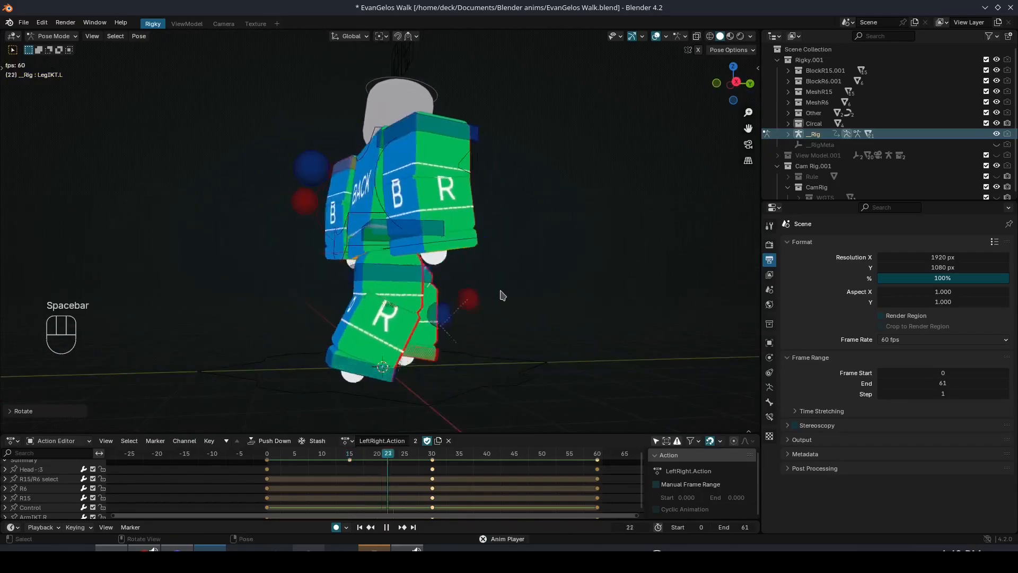
pyautogui.moveTo(500, 319); pyautogui.dragTo(419, 347, button='middle')
pyautogui.press('space')
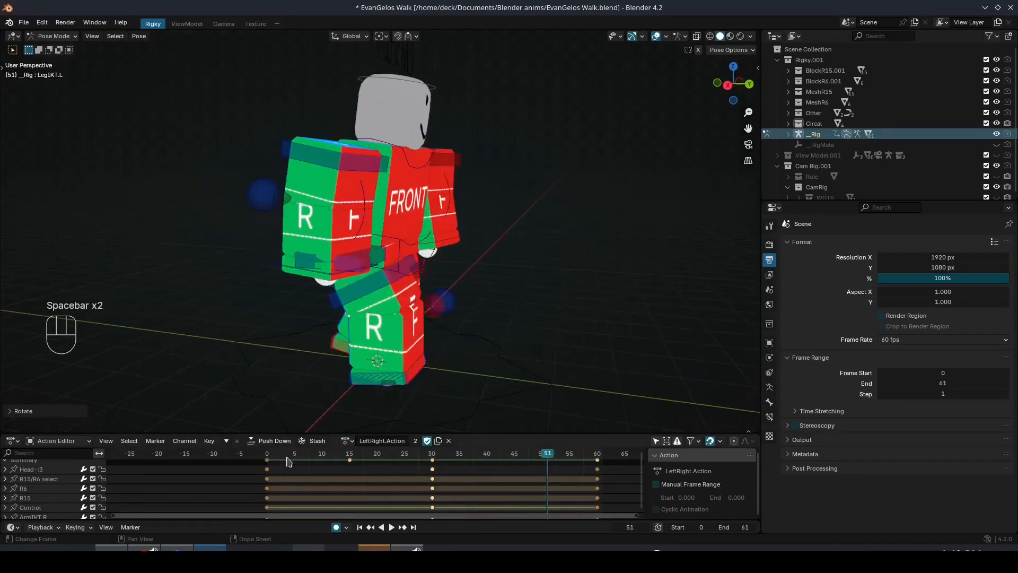
pyautogui.moveTo(278, 451)
pyautogui.mouseDown()
pyautogui.moveTo(304, 445)
pyautogui.moveTo(265, 448)
pyautogui.mouseUp()
pyautogui.moveTo(334, 361); pyautogui.dragTo(631, 360, button='middle')
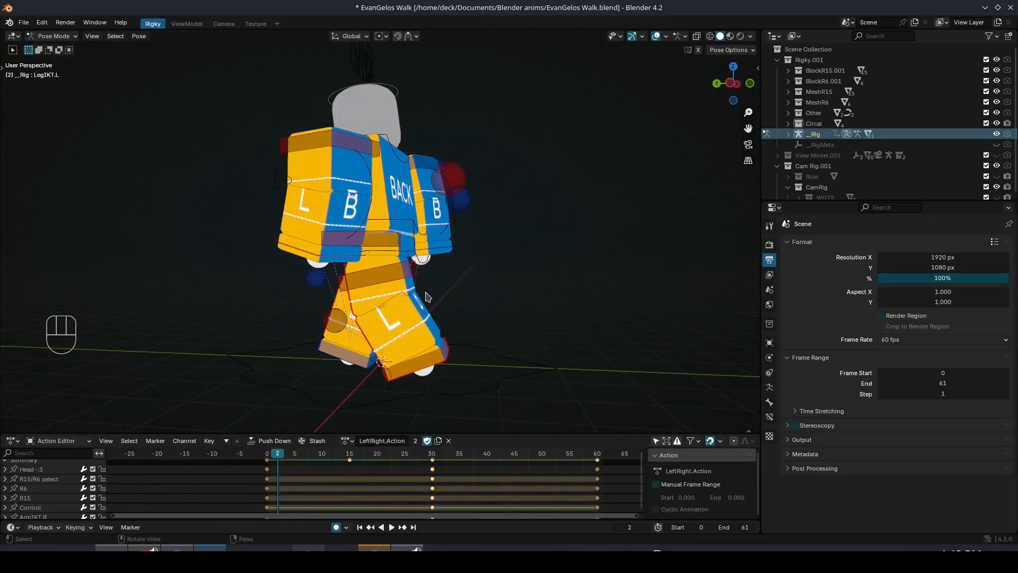
pyautogui.press('g')
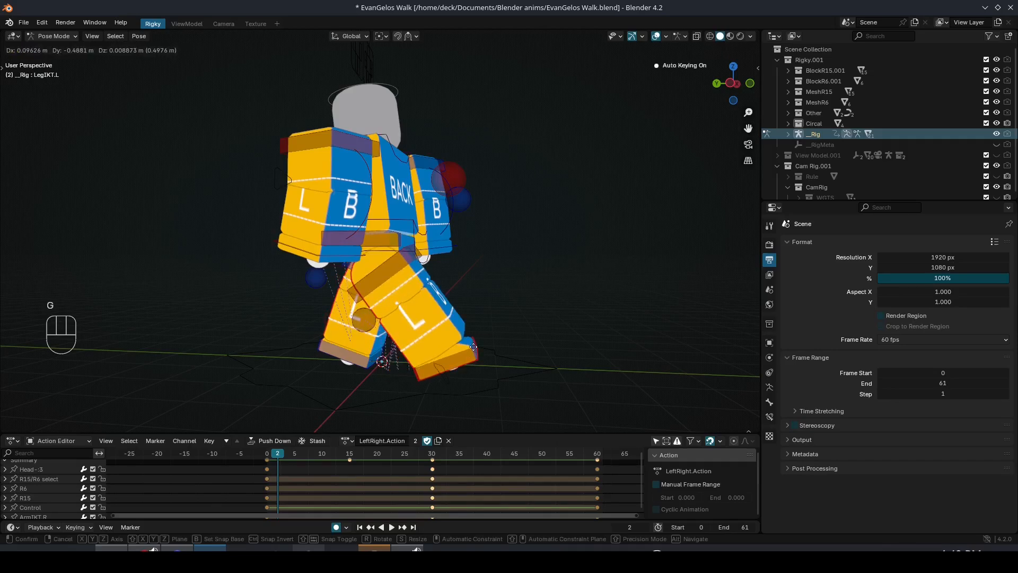
pyautogui.click(424, 331)
pyautogui.hotkey('ctrl', 'z')
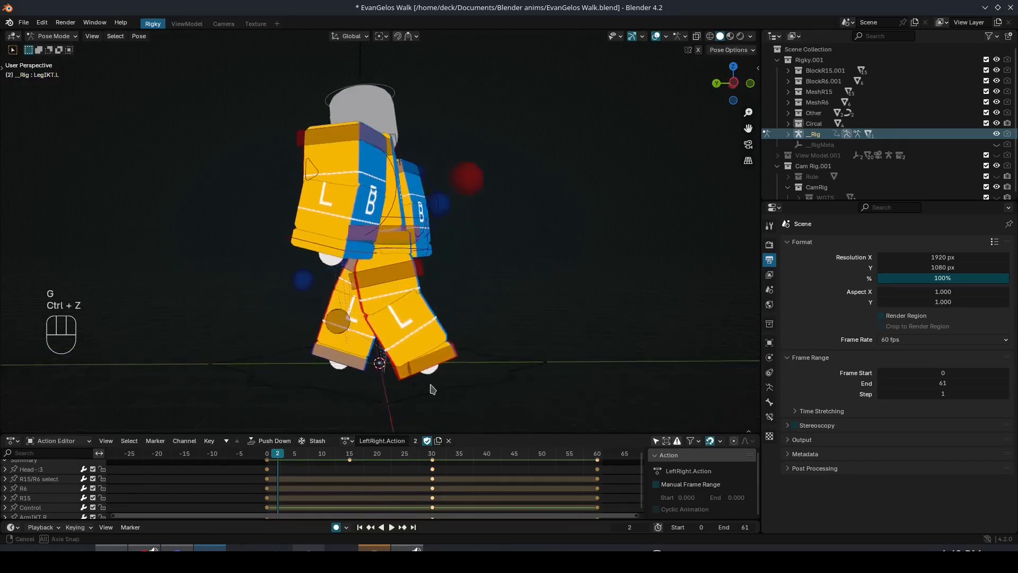
# At frame 45, raise the right foot control LegIKT.R along global Z and rotate it about global X
pyautogui.moveTo(279, 457); pyautogui.dragTo(514, 453)
pyautogui.moveTo(504, 341); pyautogui.dragTo(509, 339, button='middle')
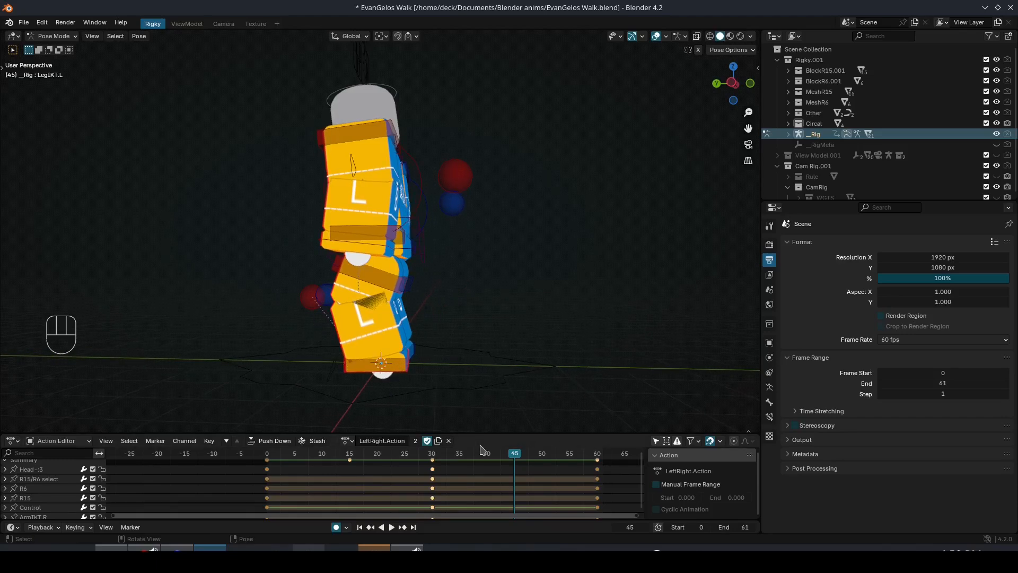
pyautogui.moveTo(433, 452); pyautogui.dragTo(516, 469)
pyautogui.moveTo(438, 373); pyautogui.dragTo(352, 348, button='middle')
pyautogui.click(424, 367)
pyautogui.press('g')
pyautogui.press('z')
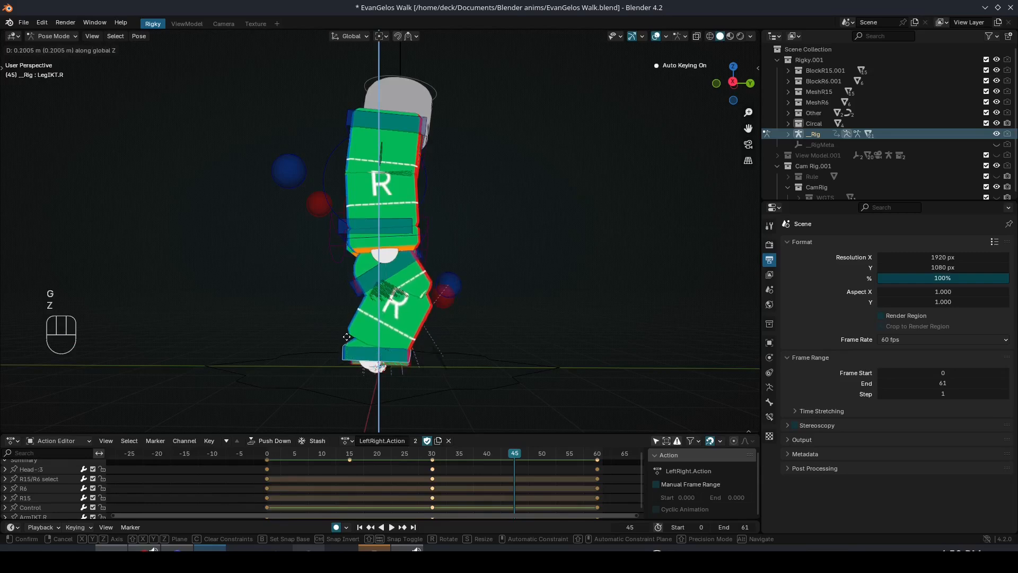
pyautogui.click(350, 332)
pyautogui.press('r')
pyautogui.press('x')
pyautogui.click(401, 298)
# Lower the left foot control LegIKT.L slightly along global Z at frame 45
pyautogui.moveTo(451, 346); pyautogui.dragTo(345, 354, button='middle')
pyautogui.click(347, 354)
pyautogui.press('g')
pyautogui.press('z')
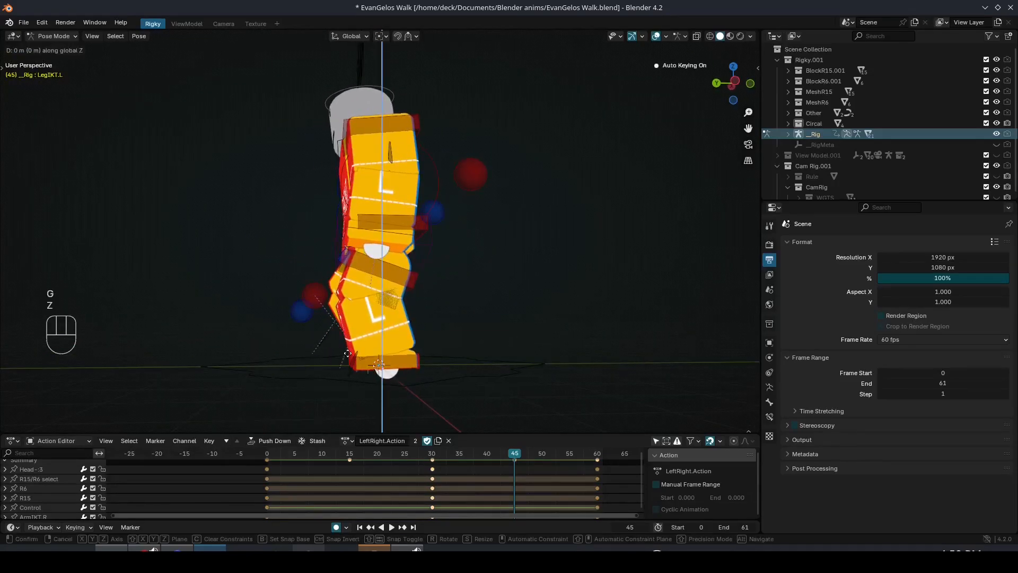
pyautogui.click(350, 362)
# Examine the bone constraints on the left foot control LegIKT.L, including its Limit Location and Copy Location settings
pyautogui.click(770, 403)
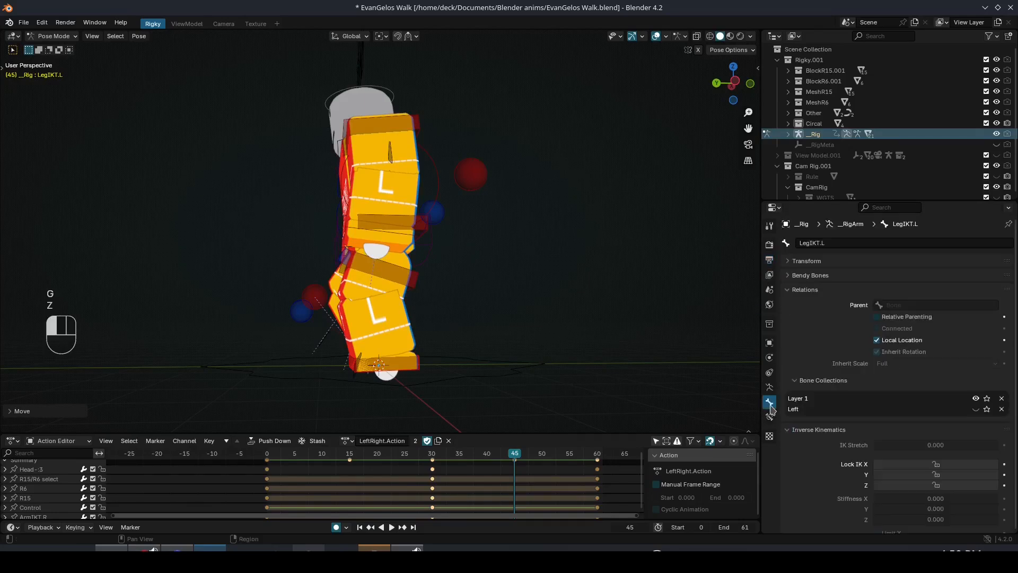
pyautogui.click(770, 387)
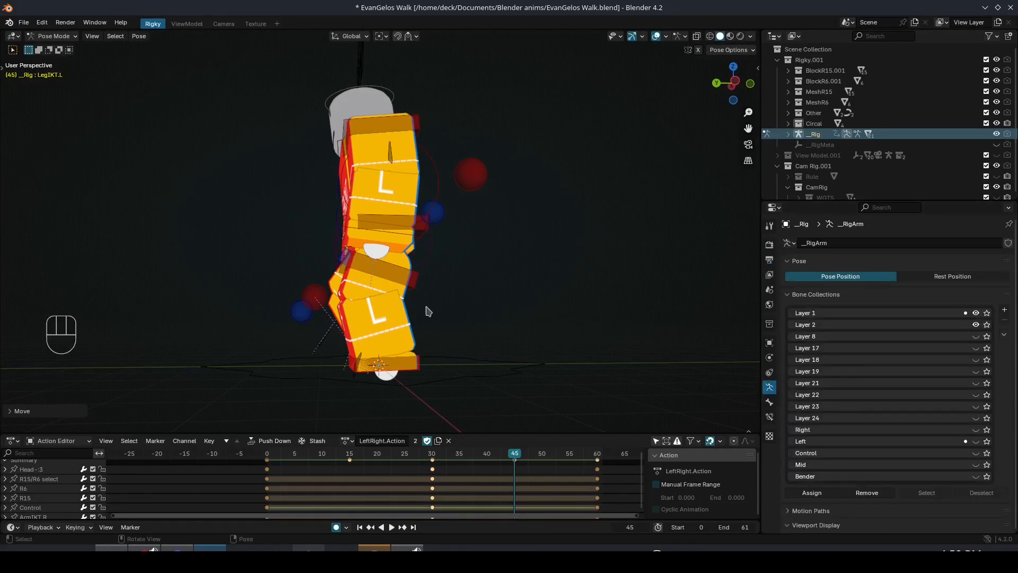
pyautogui.click(769, 373)
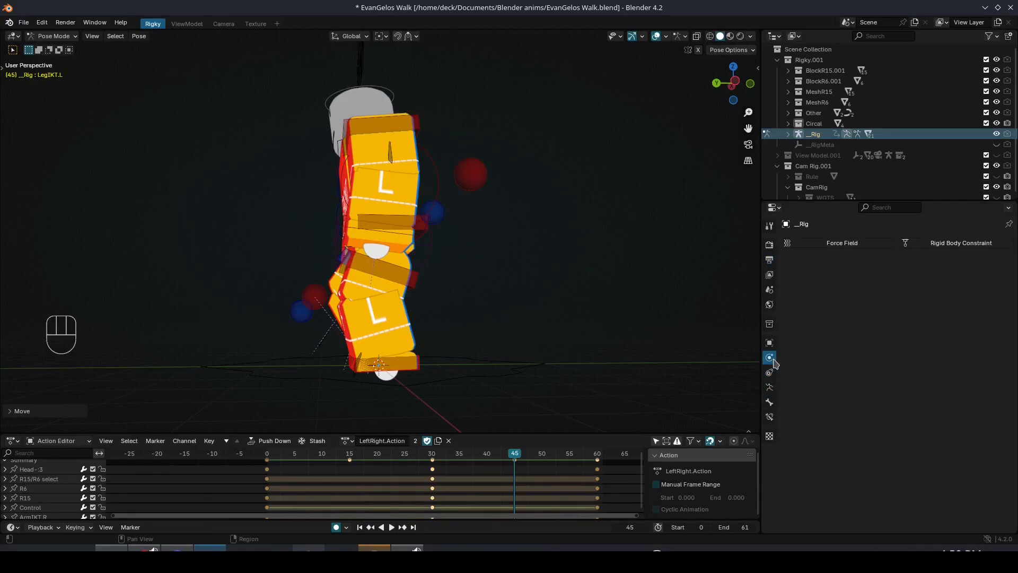
pyautogui.click(769, 389)
pyautogui.click(770, 403)
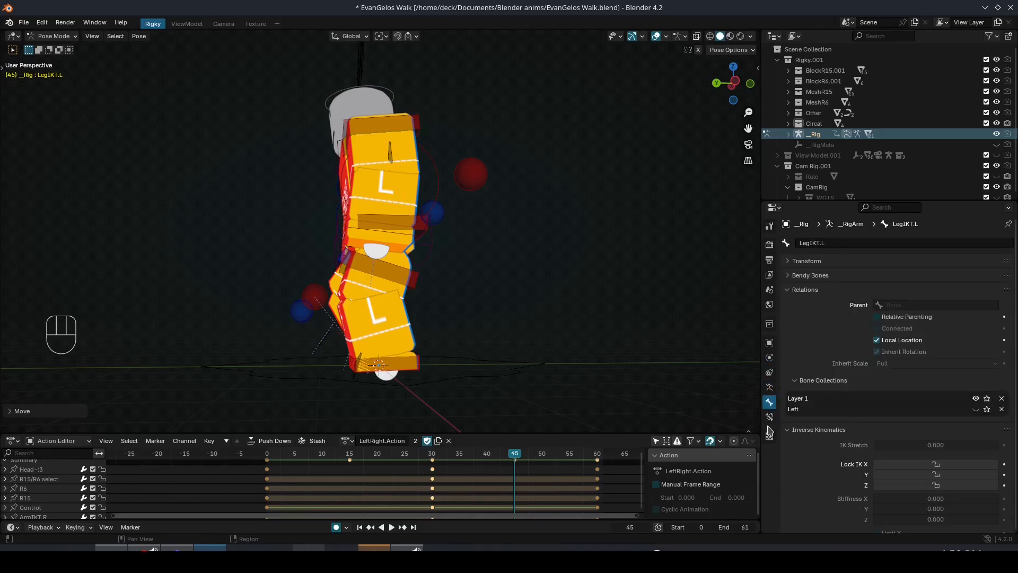
pyautogui.click(770, 417)
pyautogui.scroll(-3, 838, 373)
pyautogui.scroll(3, 849, 322)
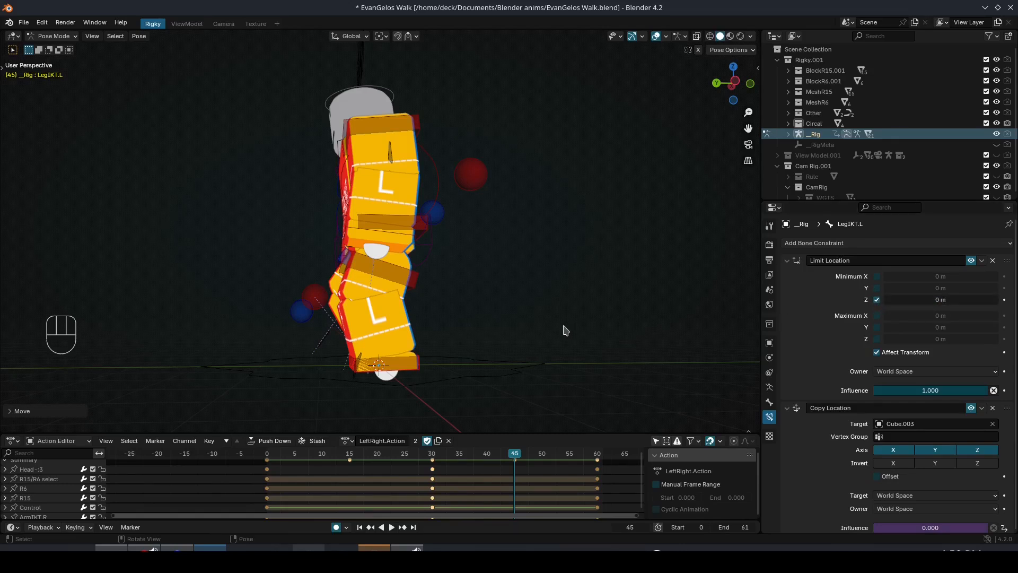
# Try raising the left foot control LegIKT.L along global Z at frame 45, and undo the move
pyautogui.press('g')
pyautogui.press('z')
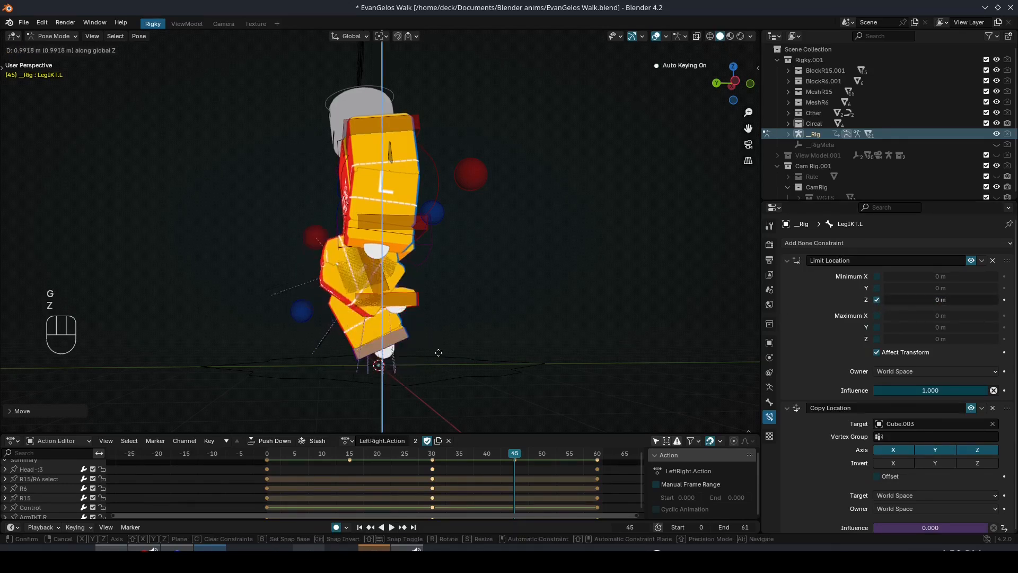
pyautogui.click(434, 339)
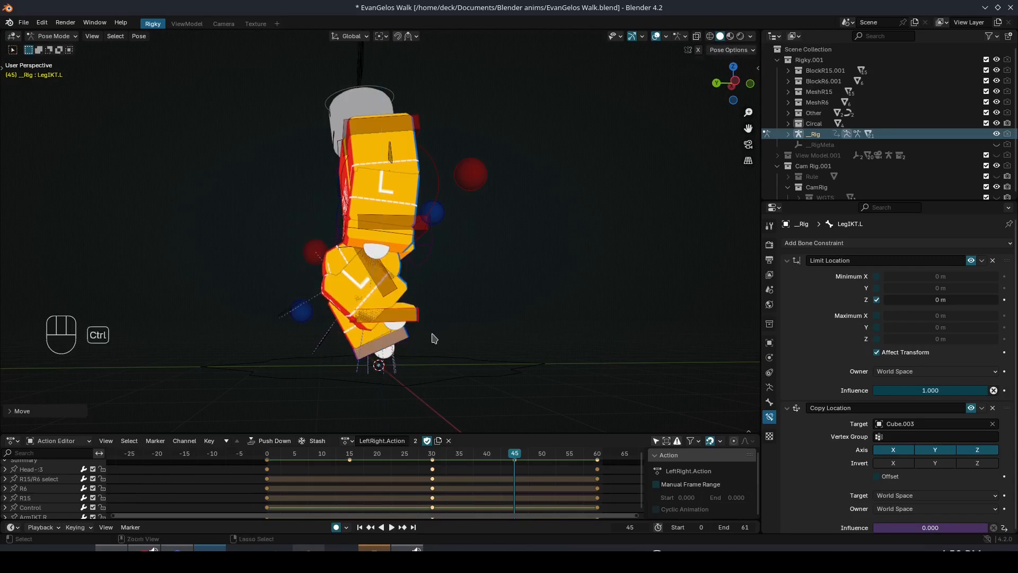
pyautogui.hotkey('ctrl', 'z')
# Move the left leg control IKLeg.L along global Z at frame 45 and save the file
pyautogui.moveTo(433, 338); pyautogui.dragTo(446, 359, button='middle')
pyautogui.click(418, 362)
pyautogui.click(432, 356)
pyautogui.click(443, 366)
pyautogui.press('g')
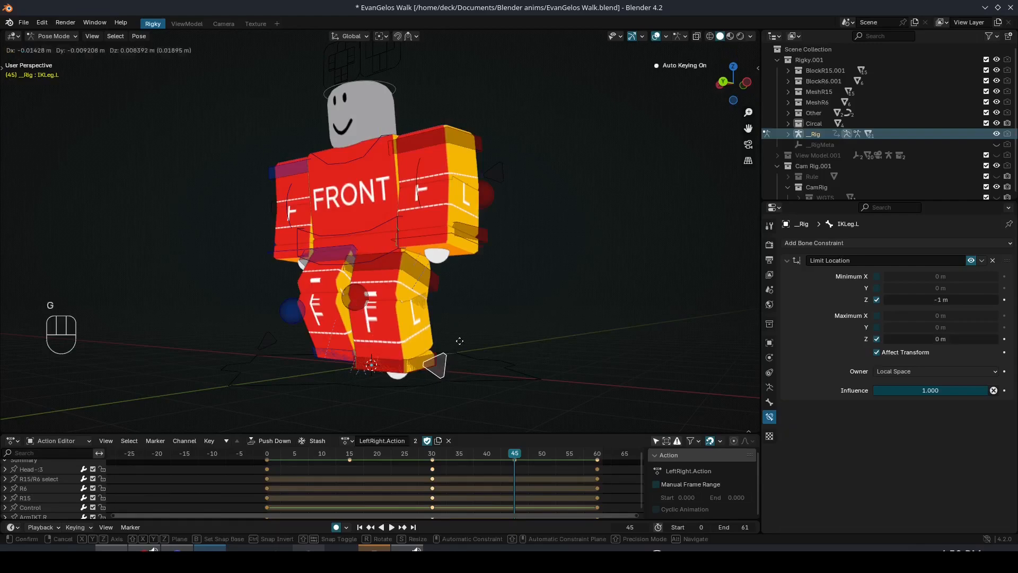
pyautogui.press('z')
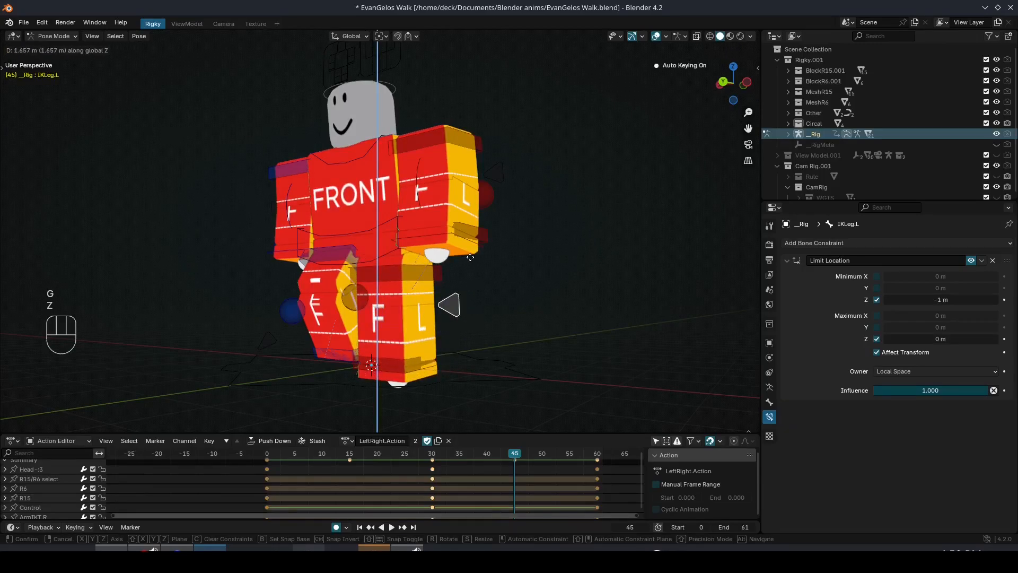
pyautogui.click(464, 392)
pyautogui.moveTo(599, 360); pyautogui.dragTo(557, 344, button='middle')
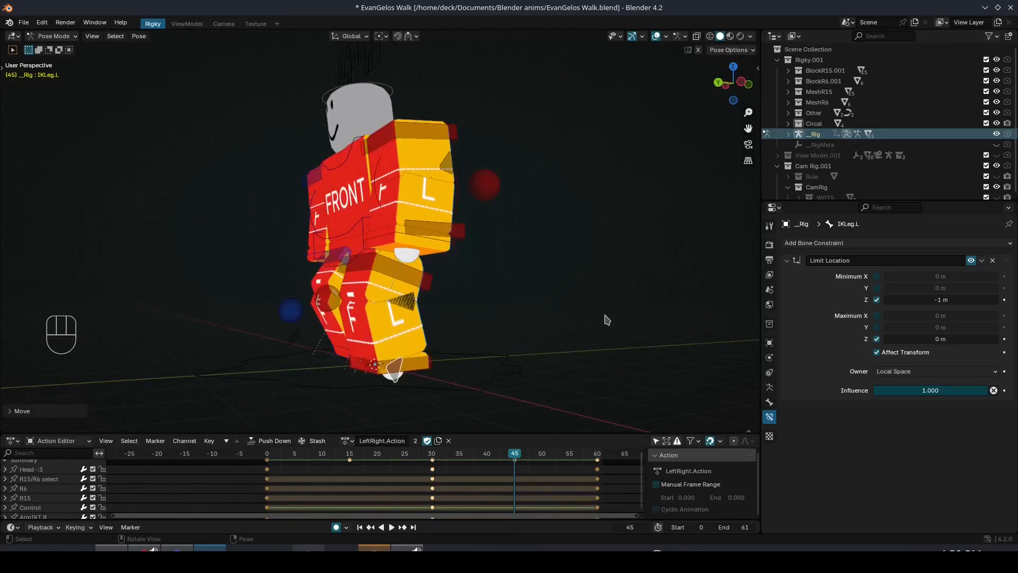
pyautogui.hotkey('ctrl', 's')
pyautogui.moveTo(607, 319); pyautogui.dragTo(385, 333, button='middle')
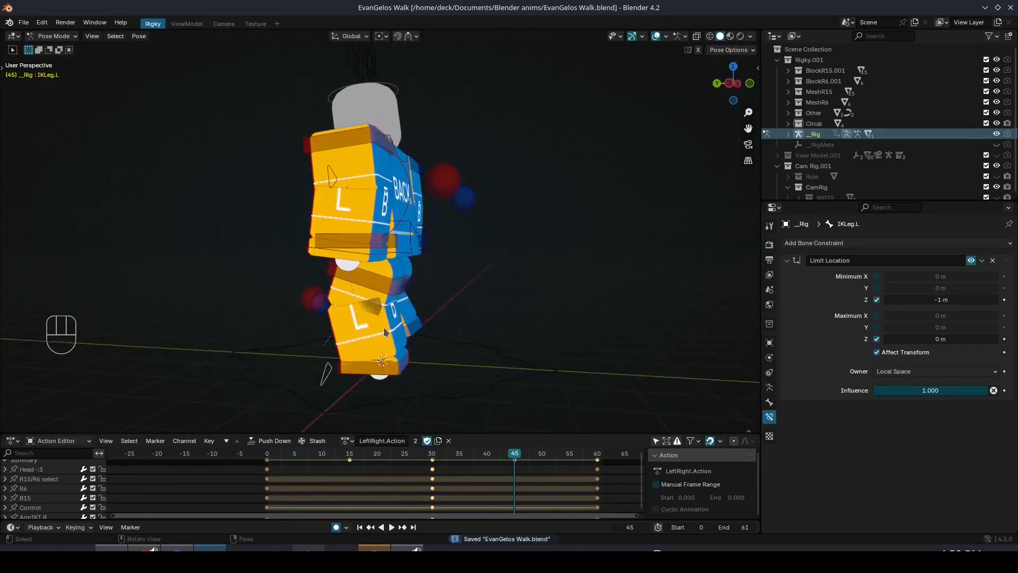
# Adjust the height of the right foot control LegIKT.R along global Z at frame 45
pyautogui.click(395, 370)
pyautogui.moveTo(445, 389); pyautogui.dragTo(336, 357, button='middle')
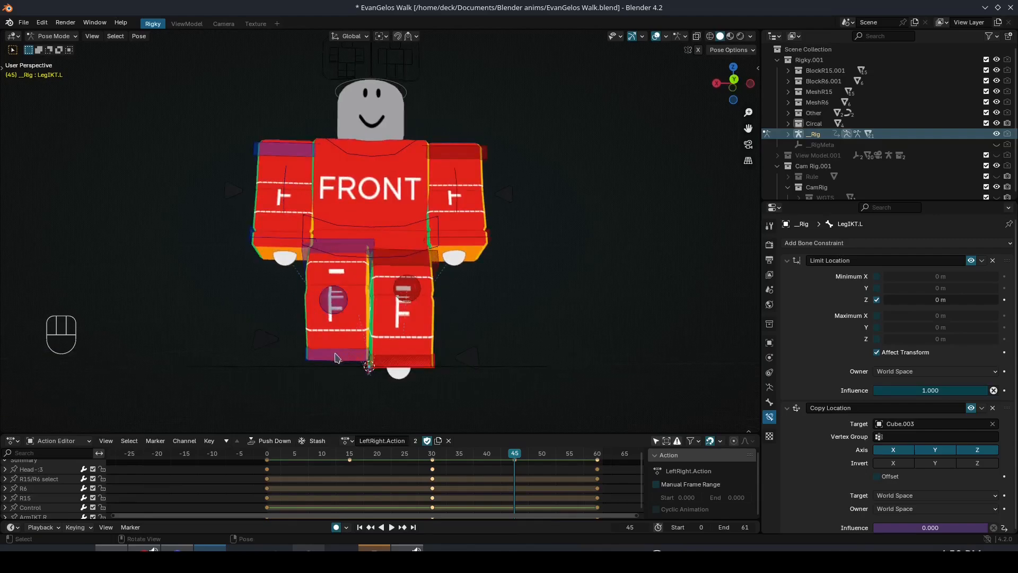
pyautogui.click(335, 354)
pyautogui.moveTo(407, 351); pyautogui.dragTo(512, 364, button='middle')
pyautogui.press('g')
pyautogui.press('z')
pyautogui.click(505, 366)
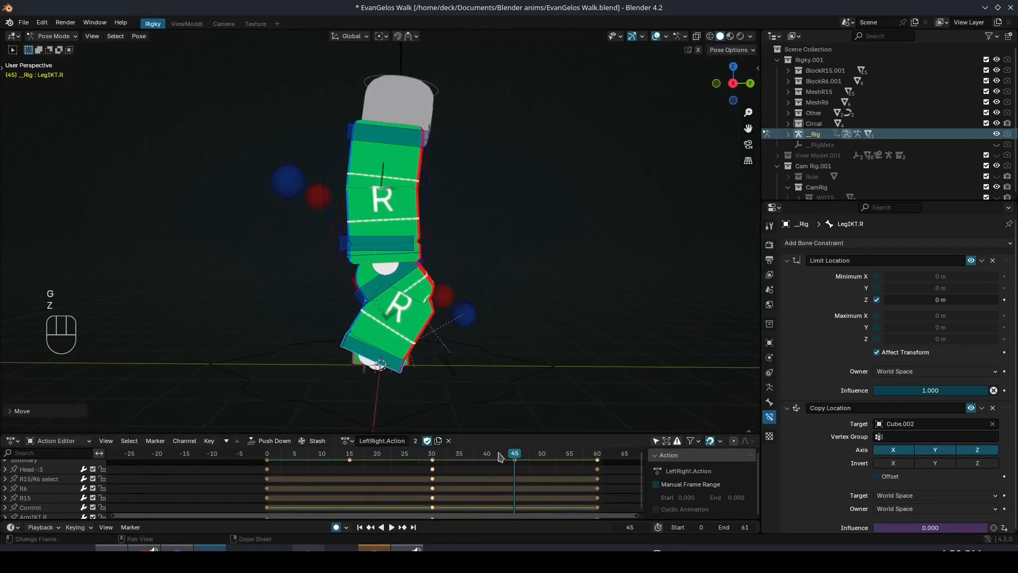
# At frame 37, move the left foot control LegIKT.L along global Z and rotate it about global X
pyautogui.moveTo(500, 457); pyautogui.dragTo(525, 454)
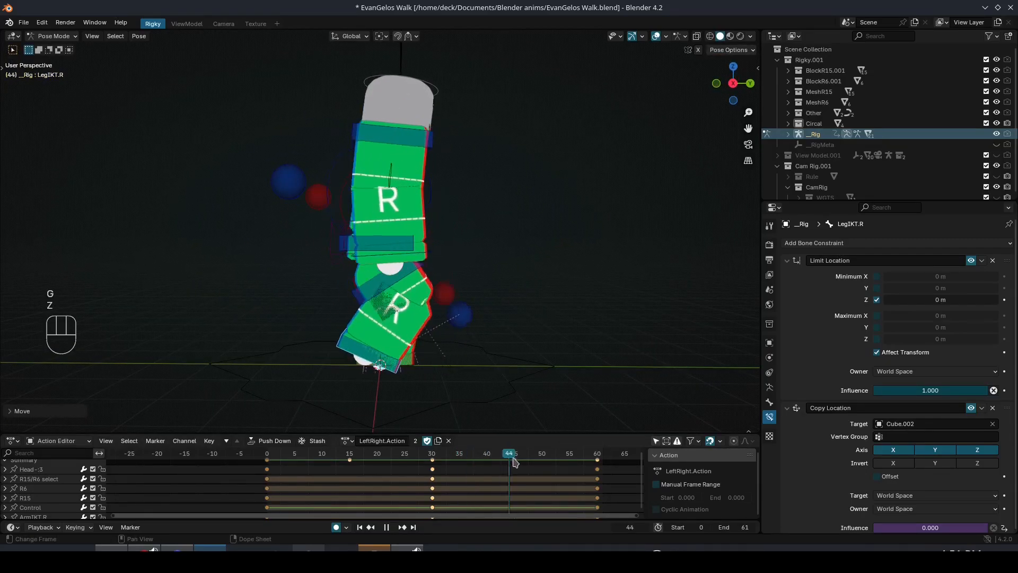
pyautogui.moveTo(519, 371); pyautogui.dragTo(281, 373, button='middle')
pyautogui.click(399, 367)
pyautogui.moveTo(479, 374); pyautogui.dragTo(447, 418, button='middle')
pyautogui.click(416, 370)
pyautogui.press('g')
pyautogui.press('z')
pyautogui.rightClick(418, 366)
pyautogui.click(374, 364)
pyautogui.press('g')
pyautogui.press('z')
pyautogui.click(379, 367)
pyautogui.press('r')
pyautogui.press('x')
pyautogui.click(446, 382)
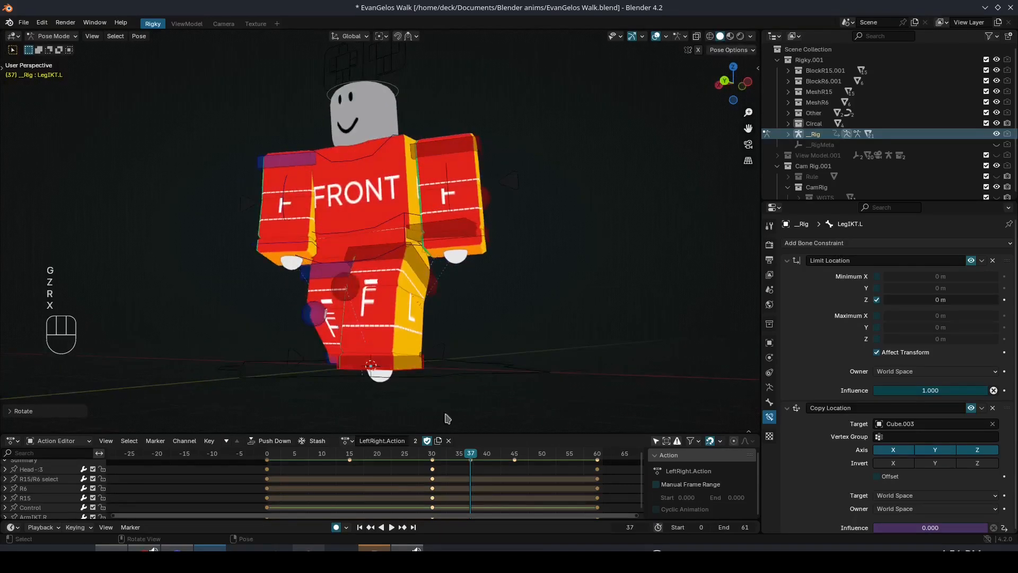
# At frame 7, rotate the right foot control LegIKT.R about global X and move it along global Z
pyautogui.click(301, 453)
pyautogui.moveTo(343, 398); pyautogui.dragTo(339, 439, button='middle')
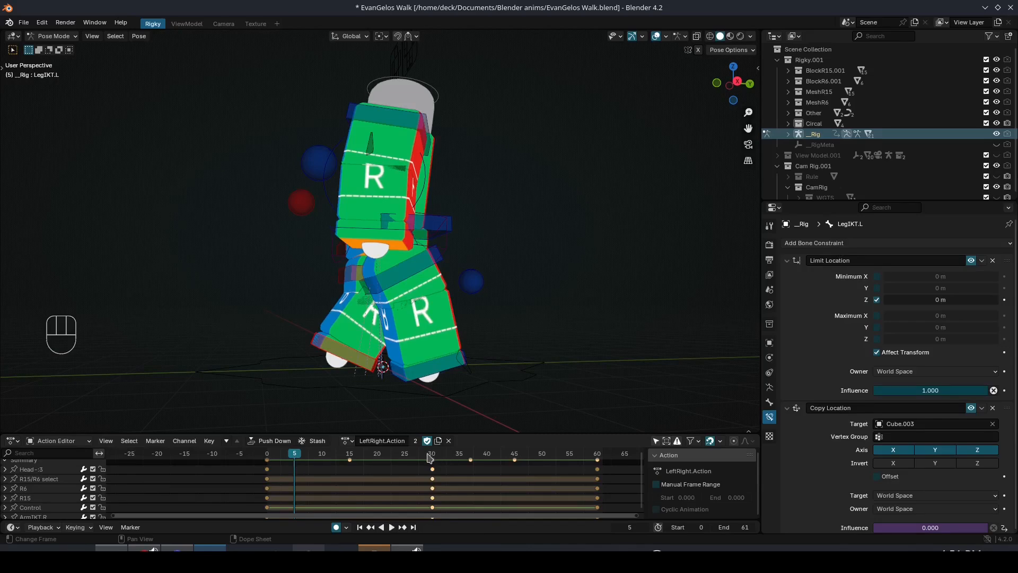
pyautogui.moveTo(427, 454); pyautogui.dragTo(473, 465)
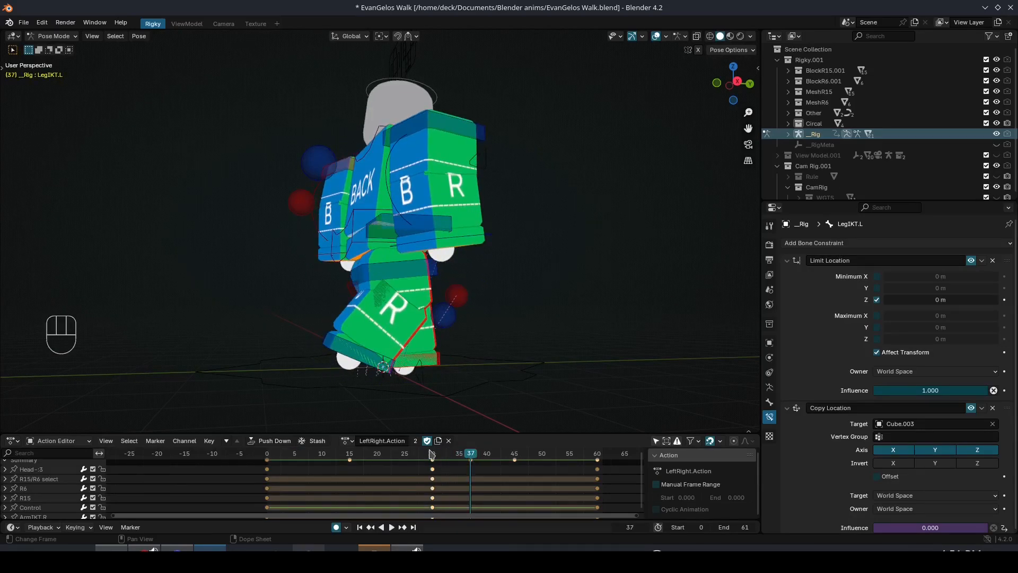
pyautogui.click(284, 454)
pyautogui.press('space')
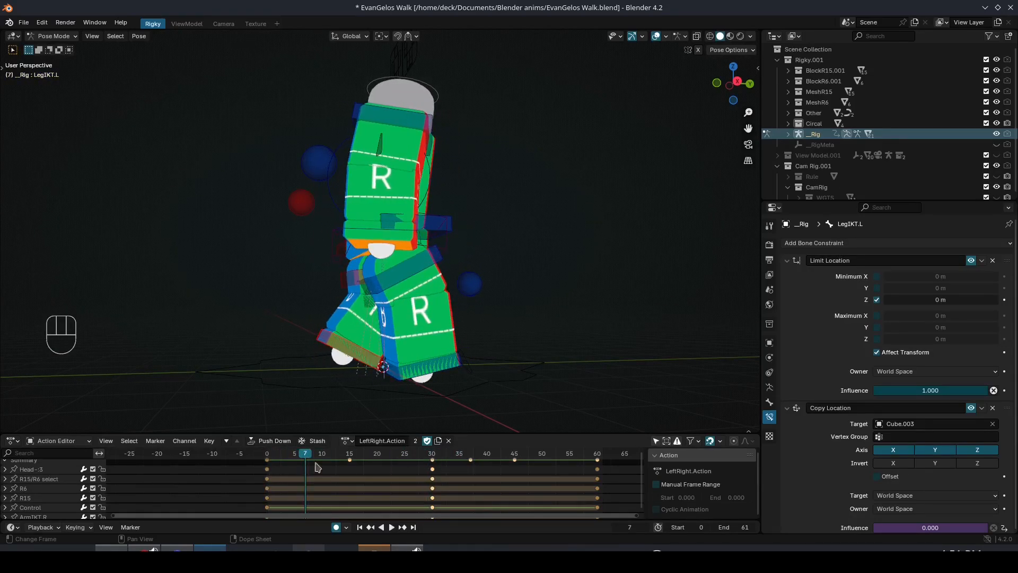
pyautogui.moveTo(491, 366)
pyautogui.mouseDown(button='middle')
pyautogui.moveTo(454, 366)
pyautogui.moveTo(466, 357)
pyautogui.moveTo(404, 374)
pyautogui.moveTo(371, 366)
pyautogui.moveTo(498, 384)
pyautogui.moveTo(480, 370)
pyautogui.mouseUp(button='middle')
pyautogui.click(494, 363)
pyautogui.click(443, 361)
pyautogui.press('r')
pyautogui.press('x')
pyautogui.click(491, 373)
pyautogui.press('g')
pyautogui.press('z')
pyautogui.click(433, 373)
# Play back the walk with viewport overlays hidden to check it from front and back, and save the file
pyautogui.press('space')
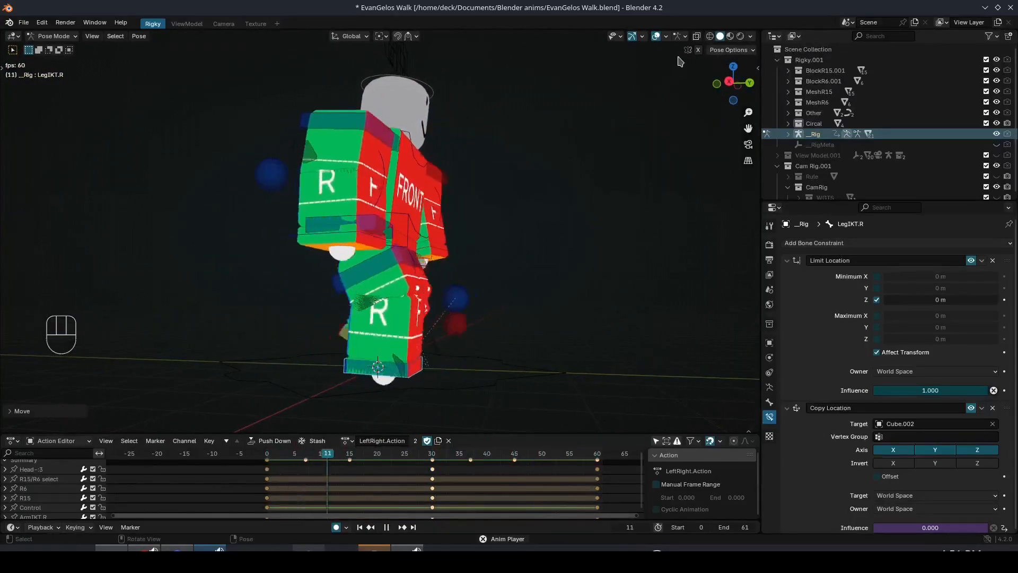
pyautogui.click(656, 36)
pyautogui.moveTo(626, 191); pyautogui.dragTo(503, 212, button='middle')
pyautogui.hotkey('ctrl', 's')
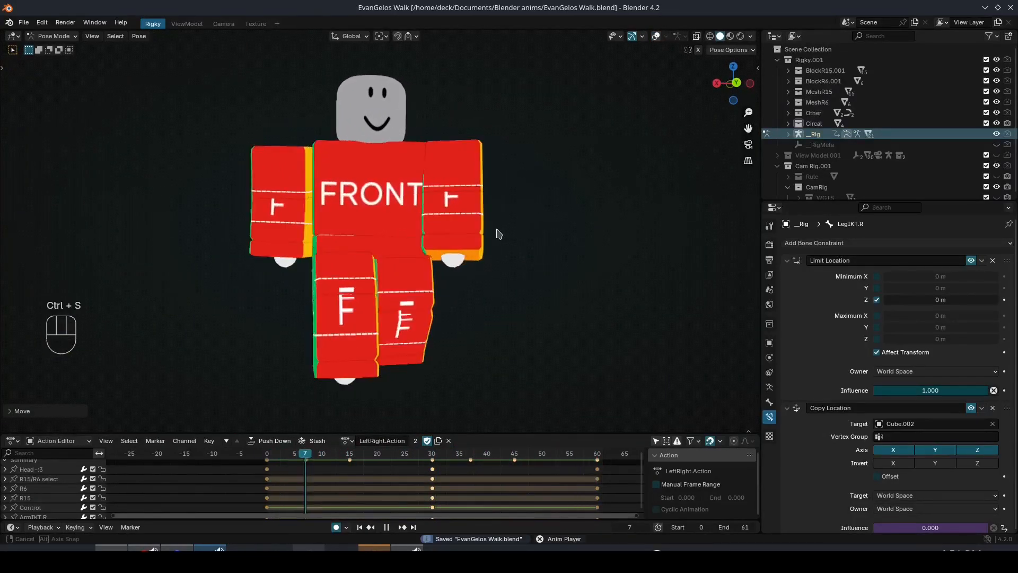
pyautogui.moveTo(443, 302); pyautogui.dragTo(291, 303, button='middle')
pyautogui.keyDown('shift'); pyautogui.moveTo(380, 300); pyautogui.dragTo(381, 329, button='middle'); pyautogui.keyUp('shift')
pyautogui.scroll(-2, 380, 329)
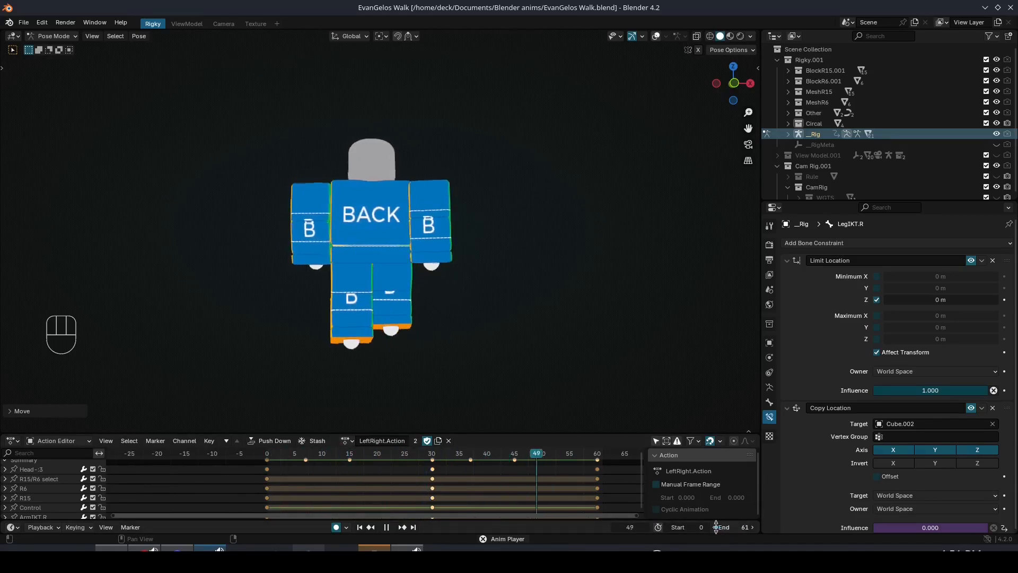
# Set the animation's end frame to 60 and rename the action to Slinky Action
pyautogui.moveTo(751, 527); pyautogui.dragTo(741, 527)
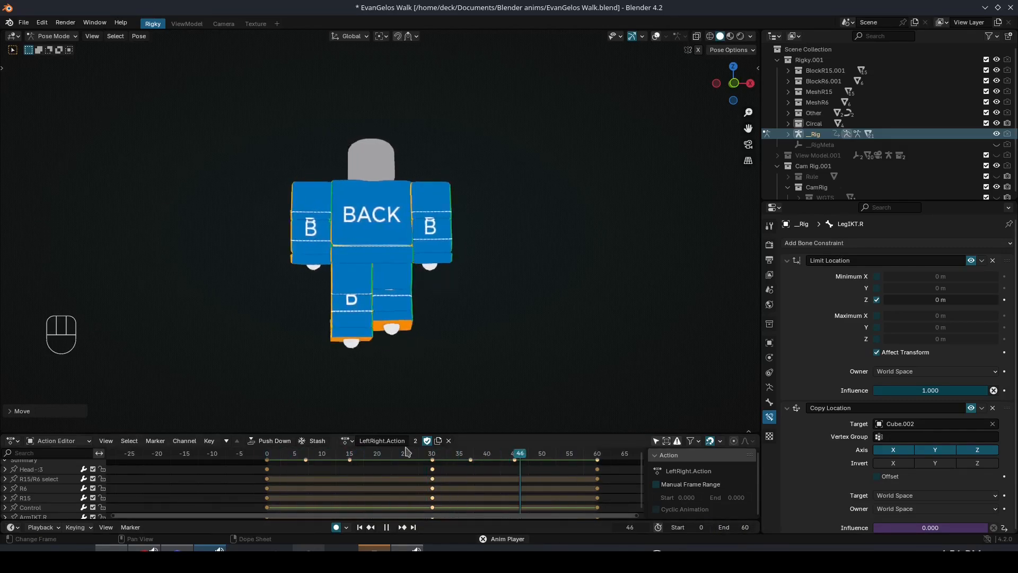
pyautogui.scroll(-1, 552, 490)
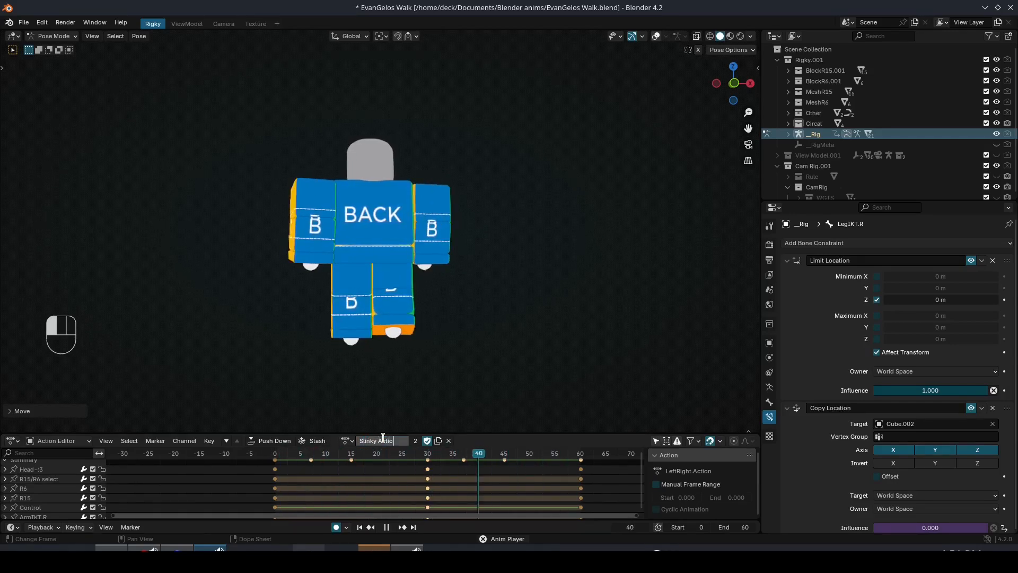
pyautogui.write('n')
pyautogui.press('Return')
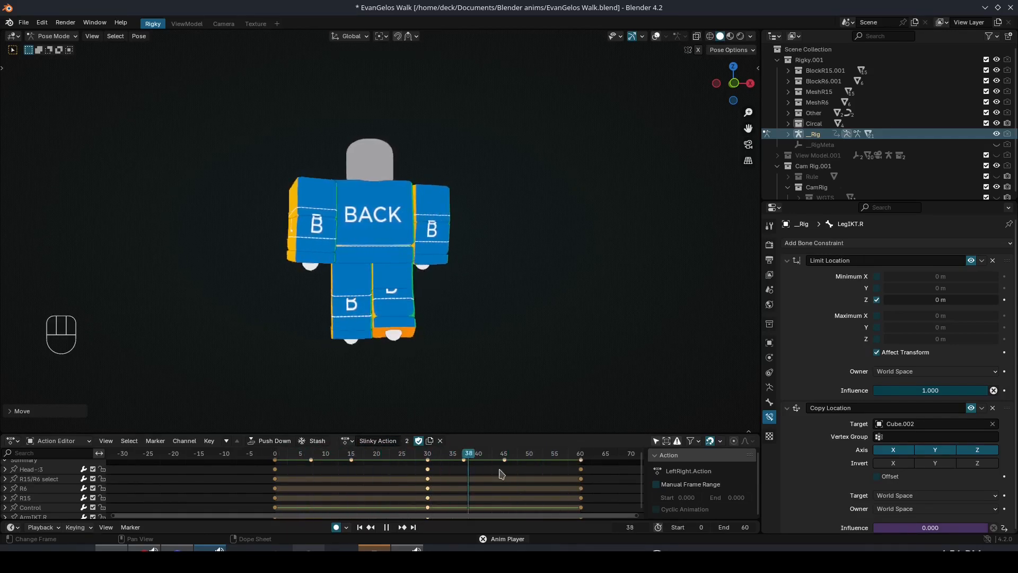
# Stop playback and make the F-curves of all keyframes cyclic with the Make Cyclic (F-Modifier) extrapolation
pyautogui.press('space')
pyautogui.press('a')
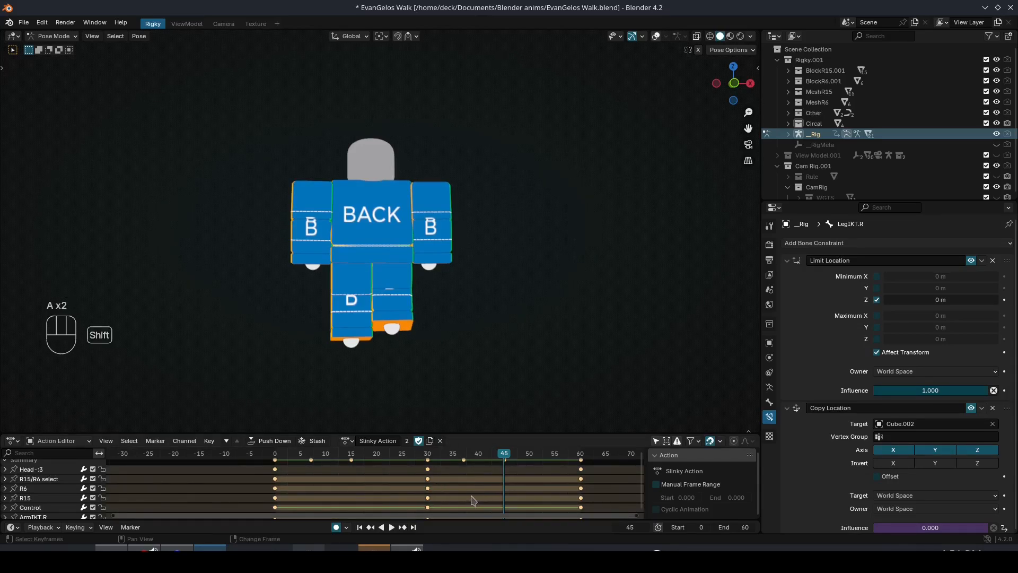
pyautogui.hotkey('shift', 'e')
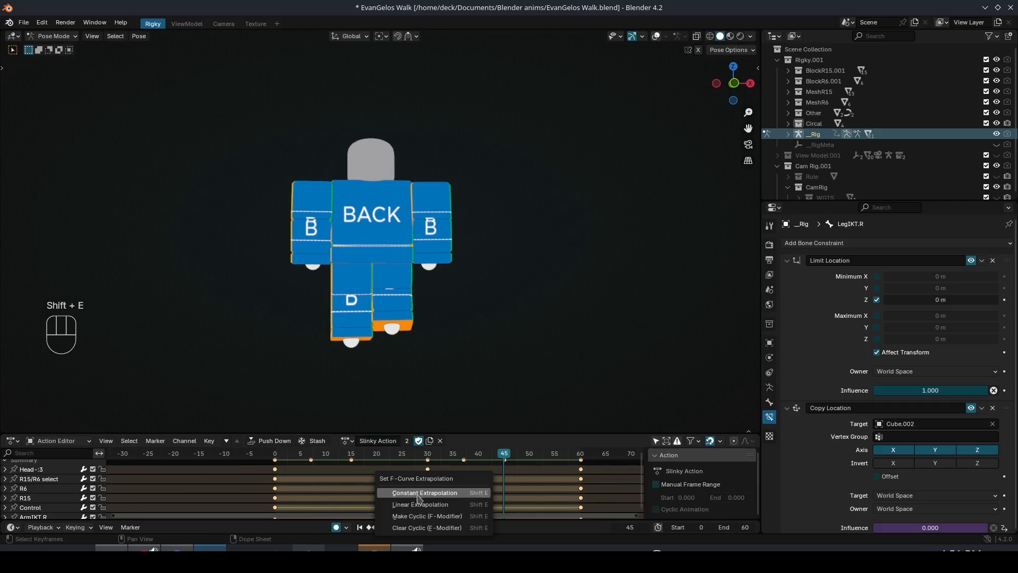
pyautogui.click(459, 521)
# Play back the looping walk from its first frame, viewing it from the front and side, and save the file
pyautogui.moveTo(443, 460); pyautogui.dragTo(274, 457)
pyautogui.press('space')
pyautogui.moveTo(373, 375); pyautogui.dragTo(596, 371, button='middle')
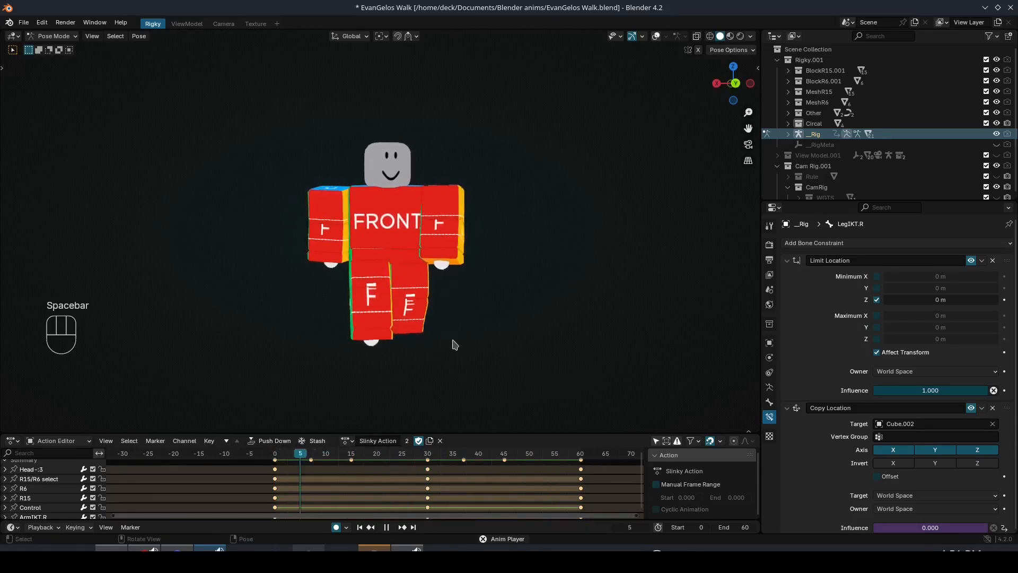
pyautogui.moveTo(453, 339); pyautogui.dragTo(514, 335, button='middle')
pyautogui.keyDown('shift'); pyautogui.moveTo(500, 289); pyautogui.dragTo(557, 333, button='middle'); pyautogui.keyUp('shift')
pyautogui.scroll(3, 497, 326)
pyautogui.hotkey('ctrl', 's')
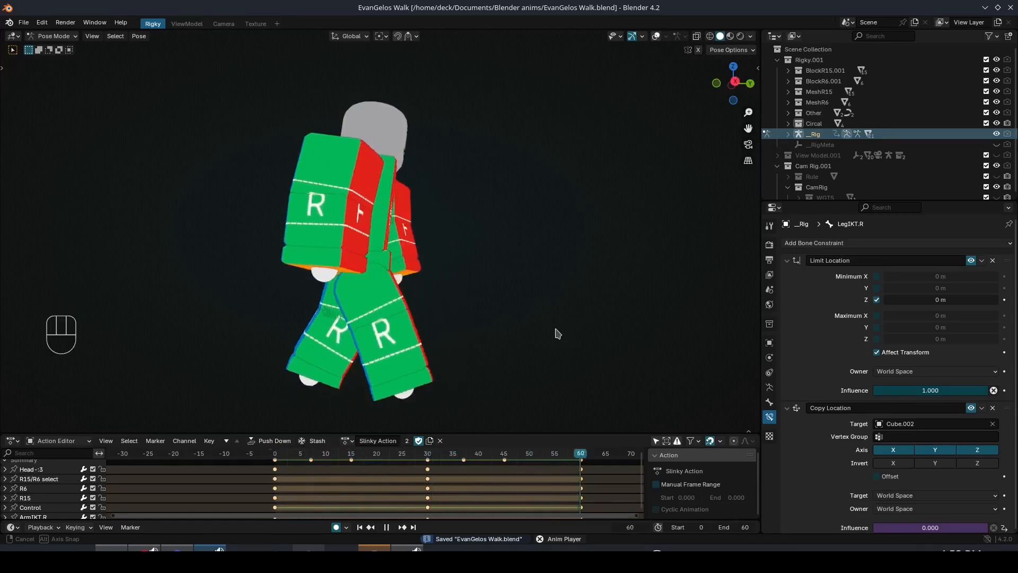
# Show the overlays and, at frame 7, move the left foot control LegIKT.L along global Z and Y and rotate it
pyautogui.click(656, 36)
pyautogui.moveTo(530, 375)
pyautogui.mouseDown(button='middle')
pyautogui.moveTo(490, 370)
pyautogui.moveTo(520, 371)
pyautogui.mouseUp(button='middle')
pyautogui.press('space')
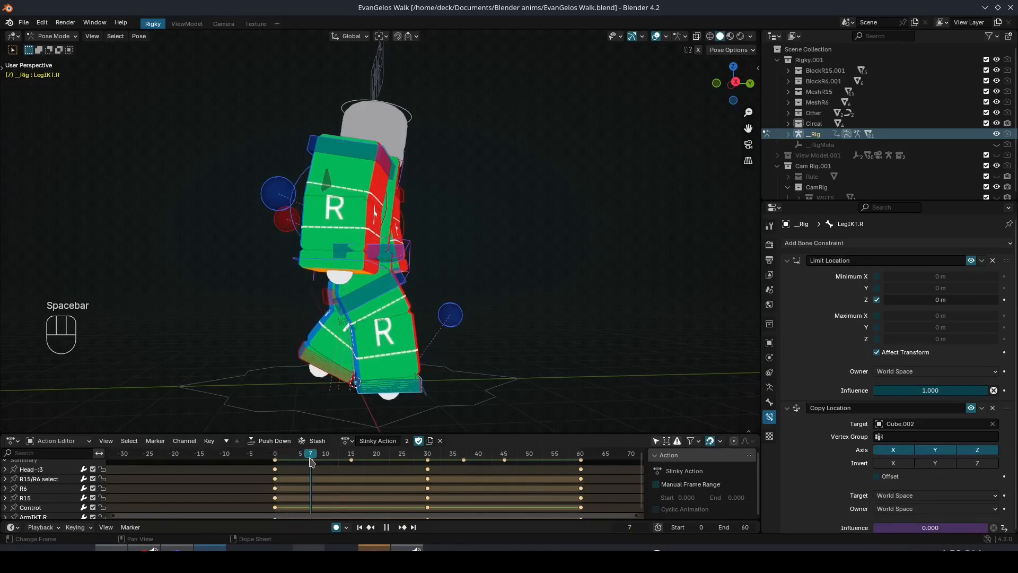
pyautogui.click(326, 356)
pyautogui.press('g')
pyautogui.press('z')
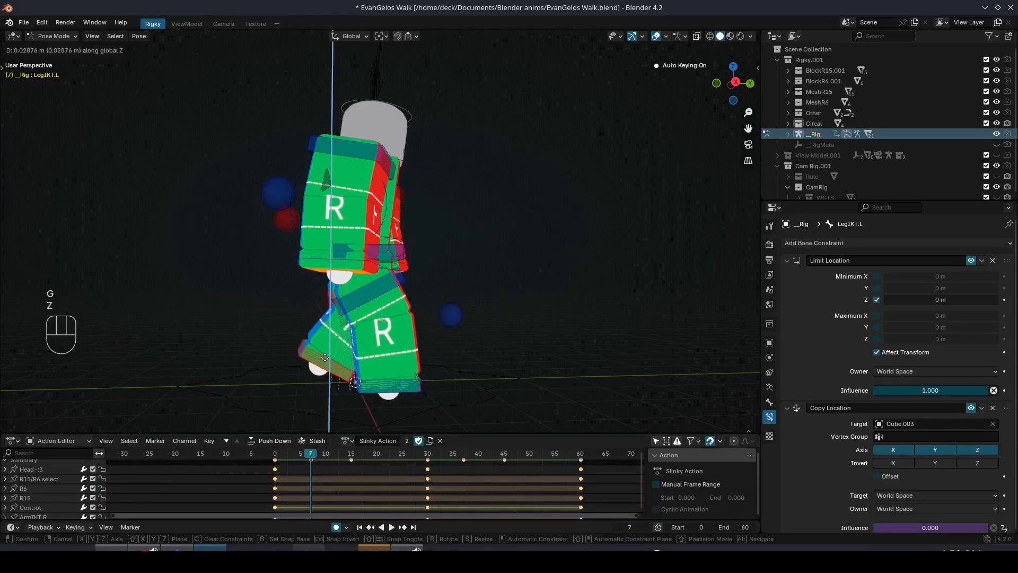
pyautogui.click(325, 358)
pyautogui.press('g')
pyautogui.press('y')
pyautogui.click(323, 357)
pyautogui.press('r')
pyautogui.click(477, 385)
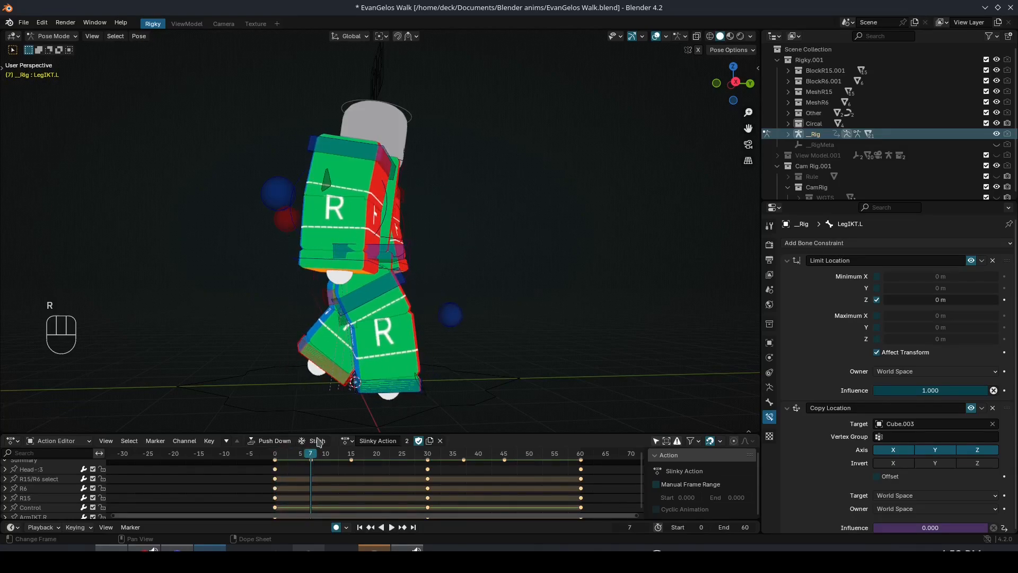
# Shift the left foot control LegIKT.L further along global Y and nudge it along global Z at frame 7
pyautogui.press('g')
pyautogui.press('y')
pyautogui.click(464, 371)
pyautogui.press('g')
pyautogui.press('z')
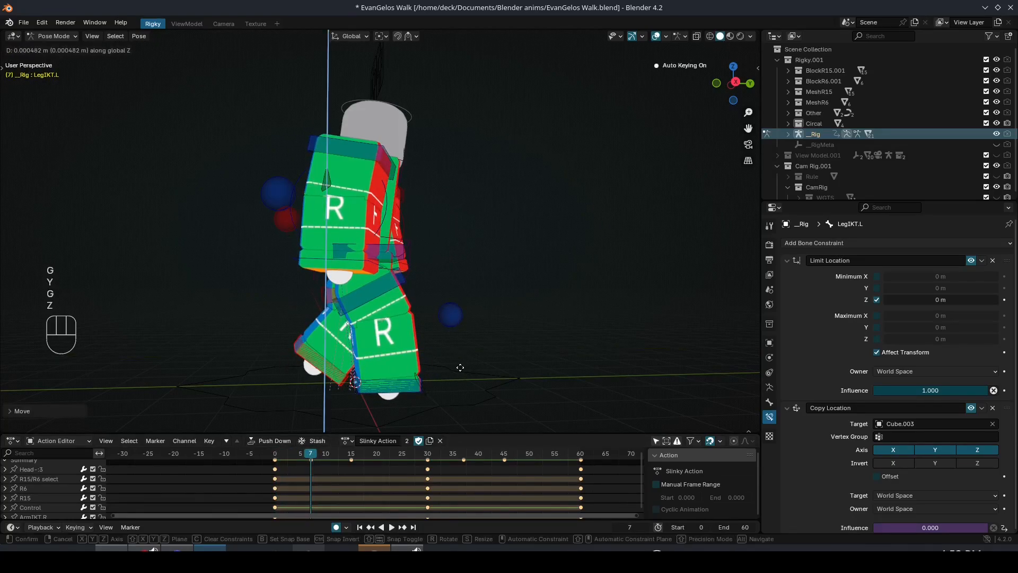
pyautogui.click(460, 371)
# Scrub the frames just before frame 7, and fine-tune LegIKT.L there with slight global Z moves and a small rotation
pyautogui.moveTo(460, 371); pyautogui.dragTo(629, 372, button='middle')
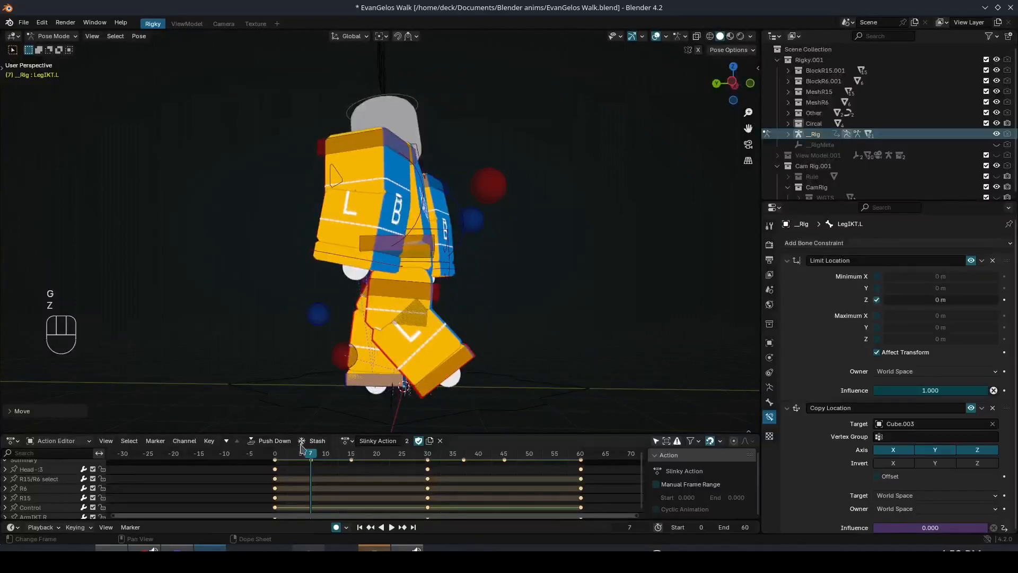
pyautogui.moveTo(303, 454); pyautogui.dragTo(291, 457)
pyautogui.moveTo(306, 454); pyautogui.dragTo(310, 454)
pyautogui.press('g')
pyautogui.press('z')
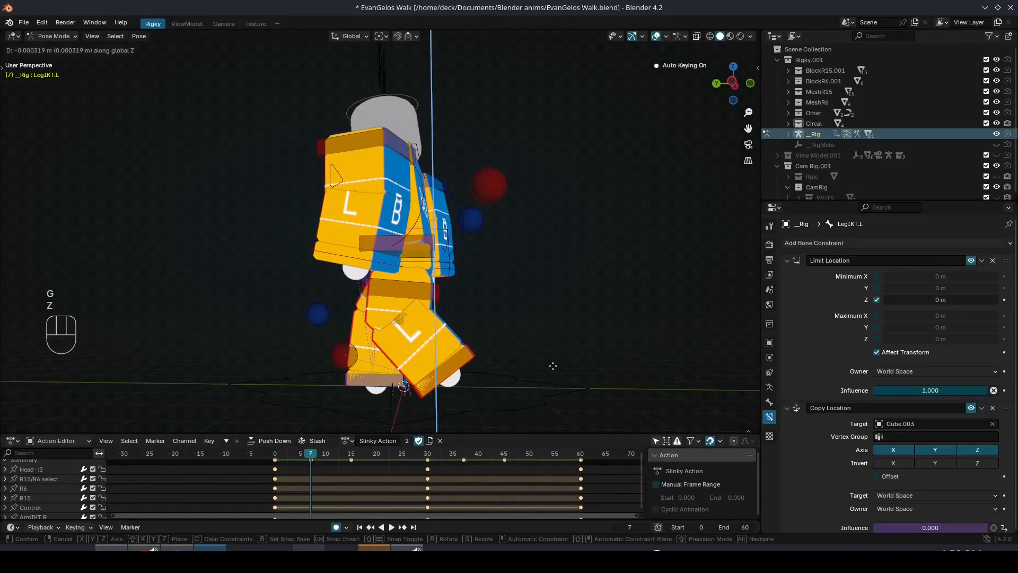
pyautogui.click(553, 366)
pyautogui.press('r')
pyautogui.click(555, 360)
pyautogui.press('g')
pyautogui.press('z')
pyautogui.click(483, 390)
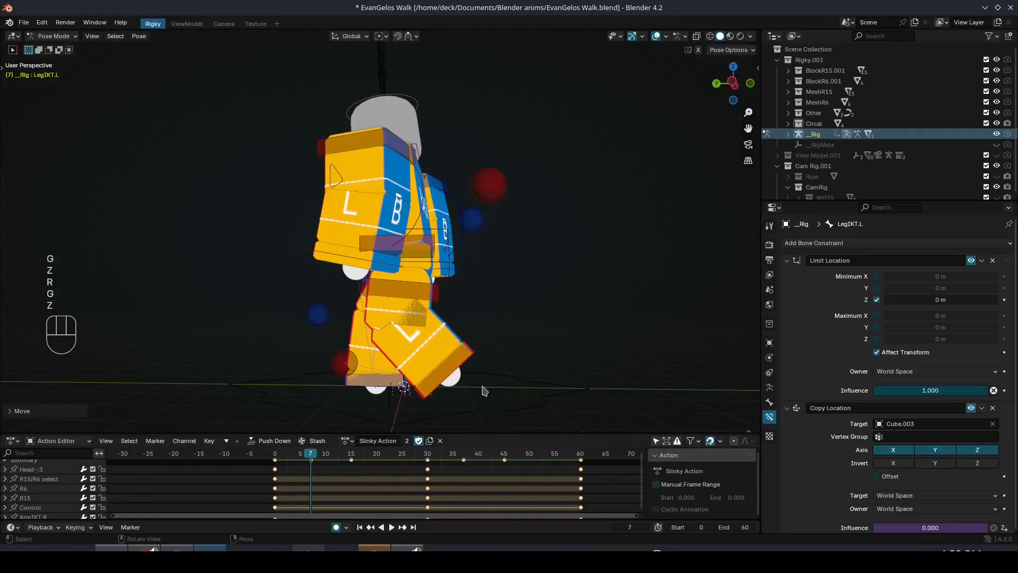
# At frame 15, move the left foot control LegIKT.L along global Z and briefly play back the walk
pyautogui.moveTo(310, 456); pyautogui.dragTo(351, 458)
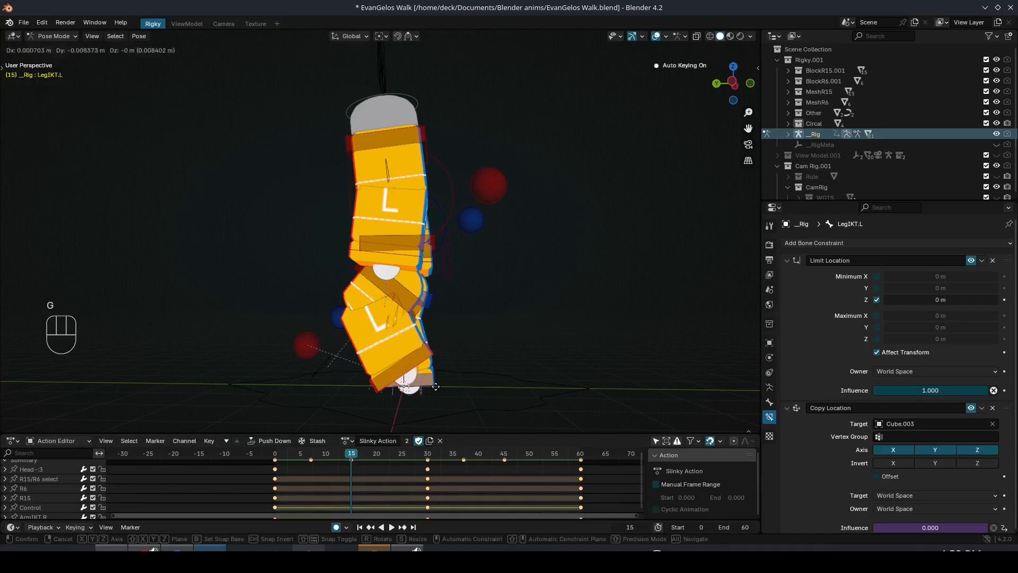
pyautogui.press('space')
pyautogui.press('space')
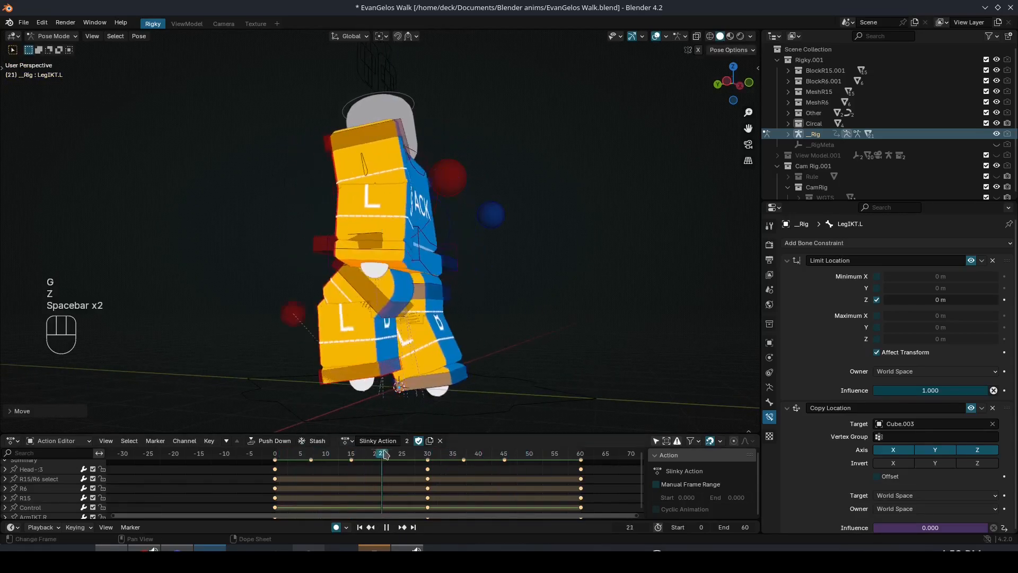
# At frame 22, move and slightly rotate the left foot control LegIKT.L, viewed from the character's left side
pyautogui.moveTo(434, 390); pyautogui.dragTo(463, 391, button='middle')
pyautogui.moveTo(387, 455)
pyautogui.mouseDown()
pyautogui.moveTo(371, 453)
pyautogui.moveTo(400, 451)
pyautogui.mouseUp()
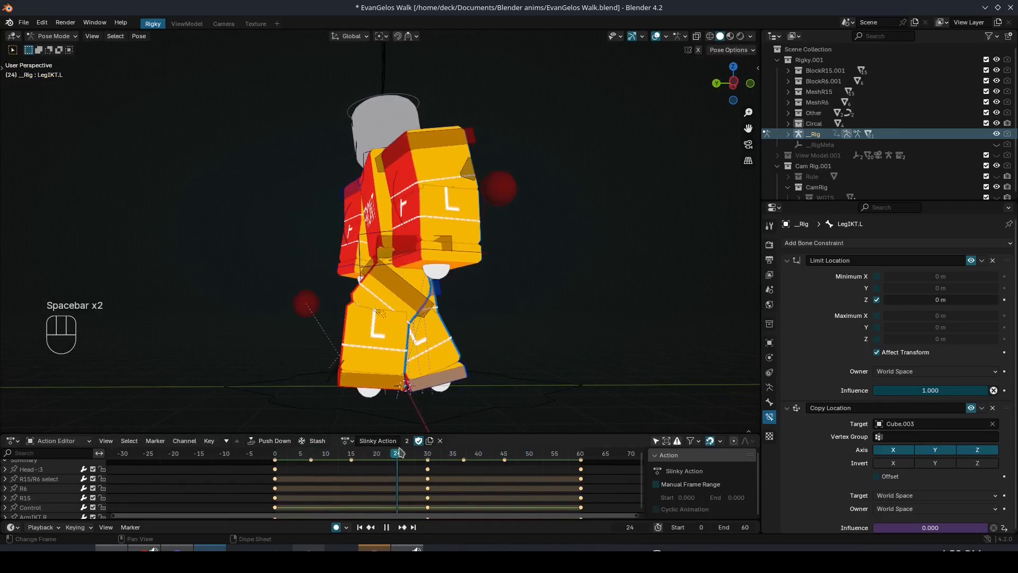
pyautogui.press('g')
pyautogui.click(424, 390)
pyautogui.press('r')
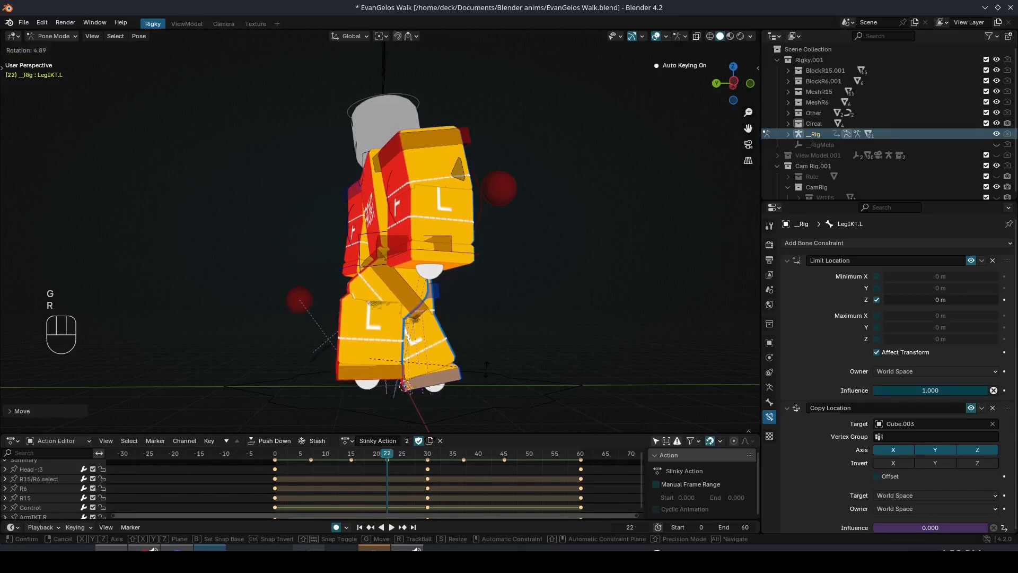
pyautogui.click(460, 401)
pyautogui.press('space')
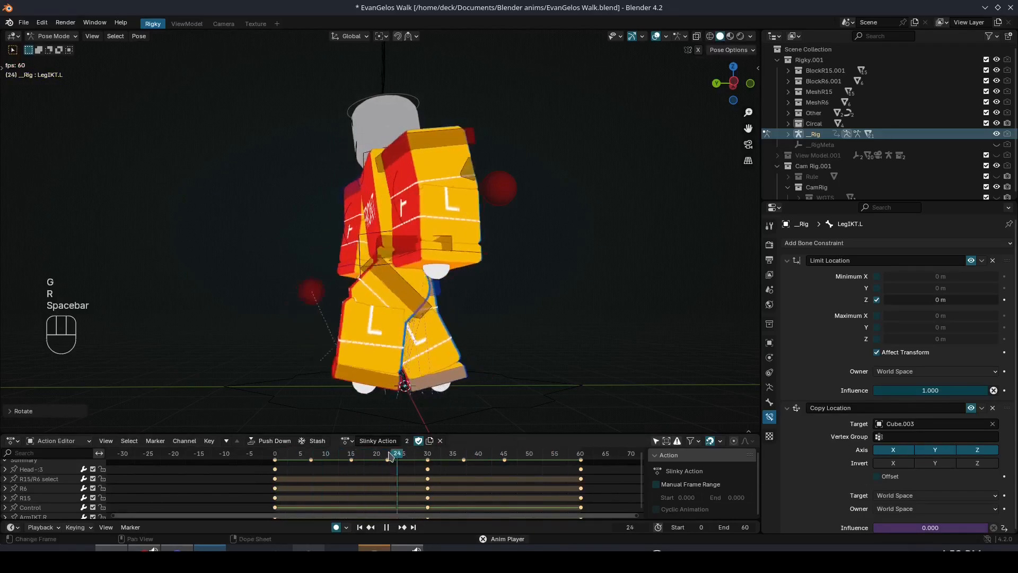
pyautogui.press('space')
# Try rotating LegIKT.L about global X and moving it along global Z at frame 30, and undo the changes
pyautogui.click(419, 454)
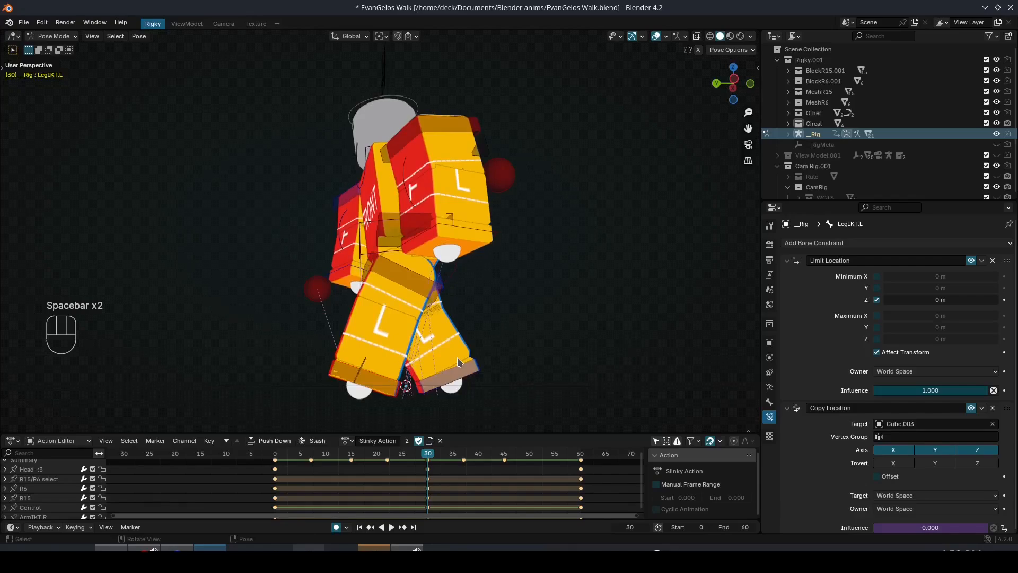
pyautogui.press('r')
pyautogui.press('x')
pyautogui.click(468, 340)
pyautogui.moveTo(467, 340); pyautogui.dragTo(506, 374, button='middle')
pyautogui.press('g')
pyautogui.press('z')
pyautogui.click(499, 393)
pyautogui.hotkey('ctrl', 'z')
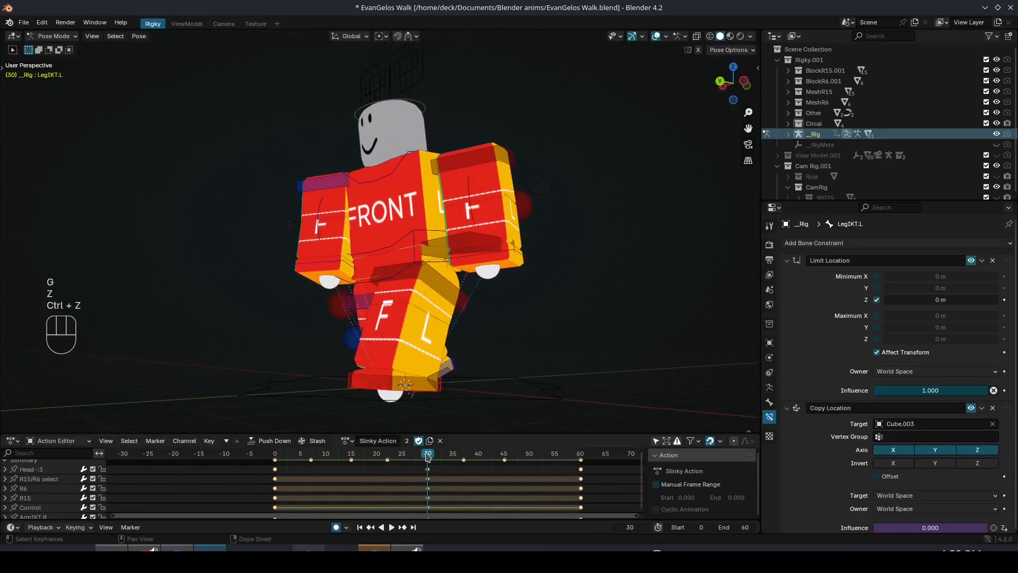
# Retime the left foot keyframe at frame 22 to frame 24 in the Action Editor while the walk plays
pyautogui.moveTo(428, 457); pyautogui.dragTo(402, 453)
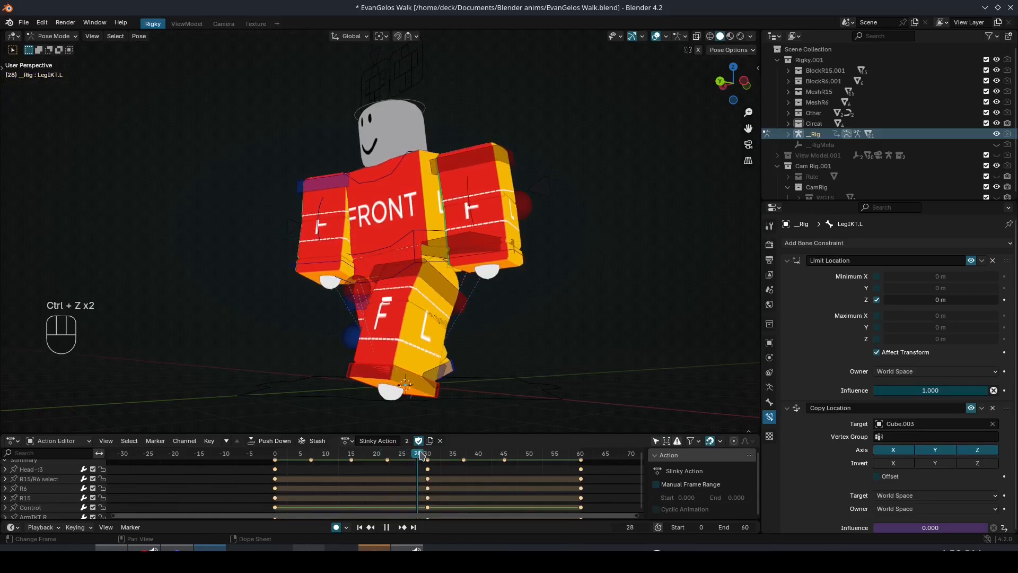
pyautogui.press('space')
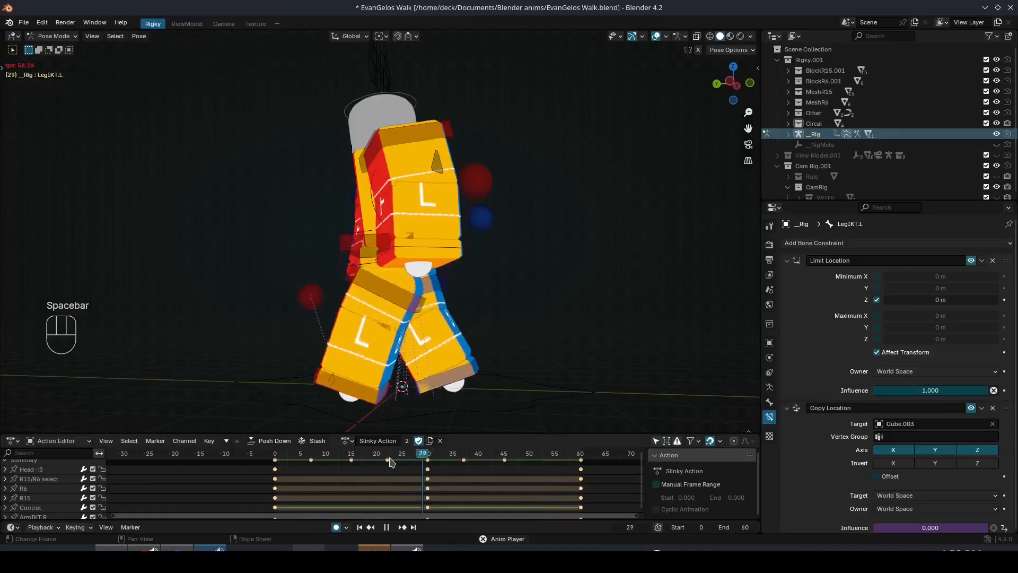
pyautogui.press('g')
pyautogui.click(399, 462)
pyautogui.hotkey('ctrl', 'z')
pyautogui.click(387, 460)
pyautogui.press('g')
pyautogui.click(397, 466)
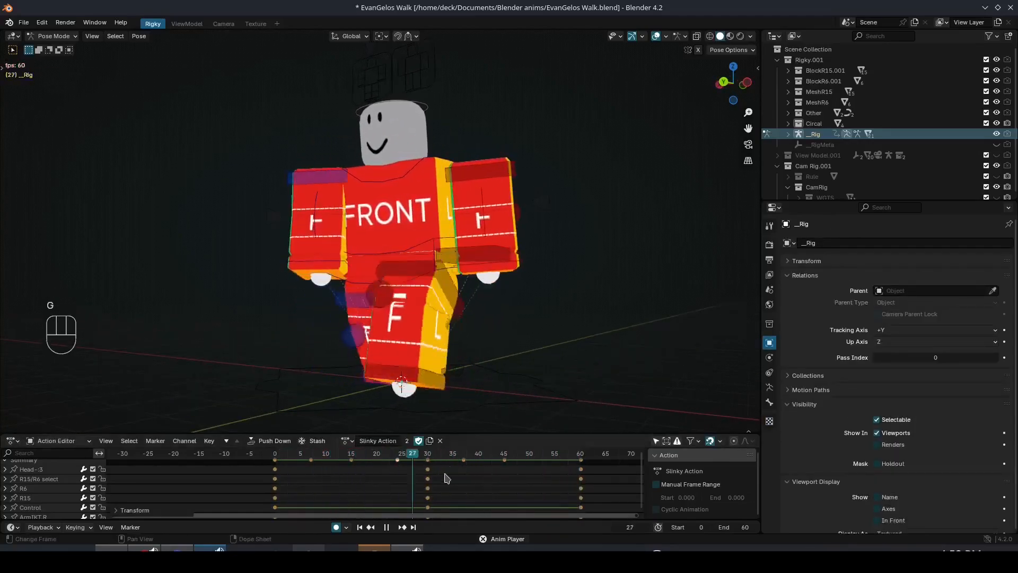
# Replay the walk from several sides and shift the frame 24 keyframe to frame 25, also trying frame 26
pyautogui.scroll(1, 446, 480)
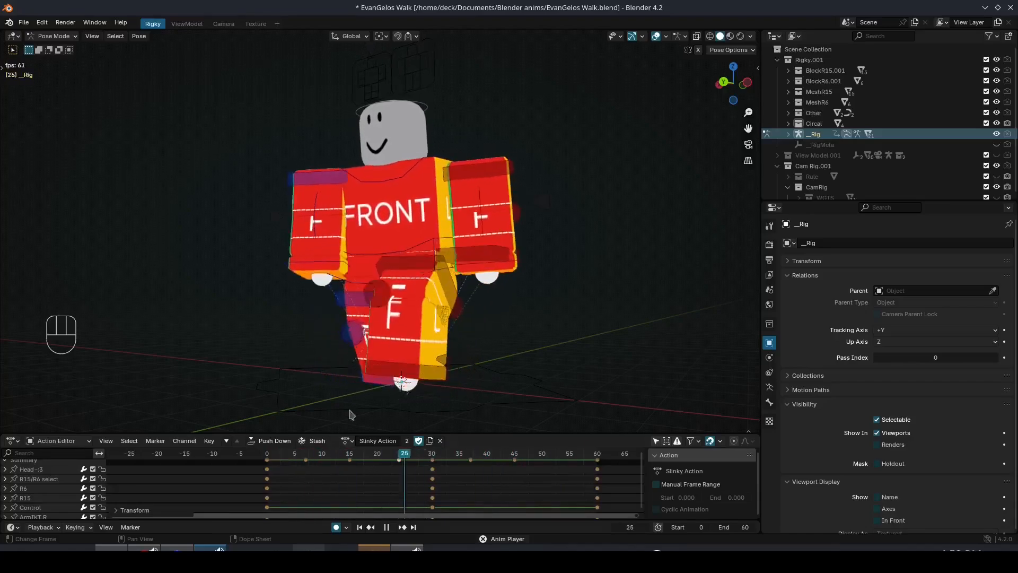
pyautogui.press('space')
pyautogui.press('space')
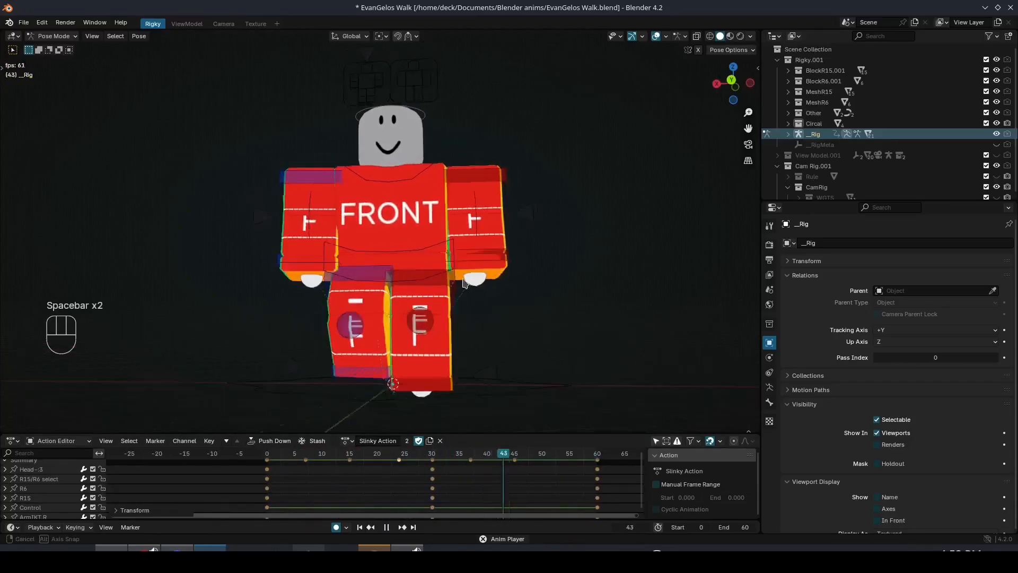
pyautogui.moveTo(463, 281); pyautogui.dragTo(411, 416, button='middle')
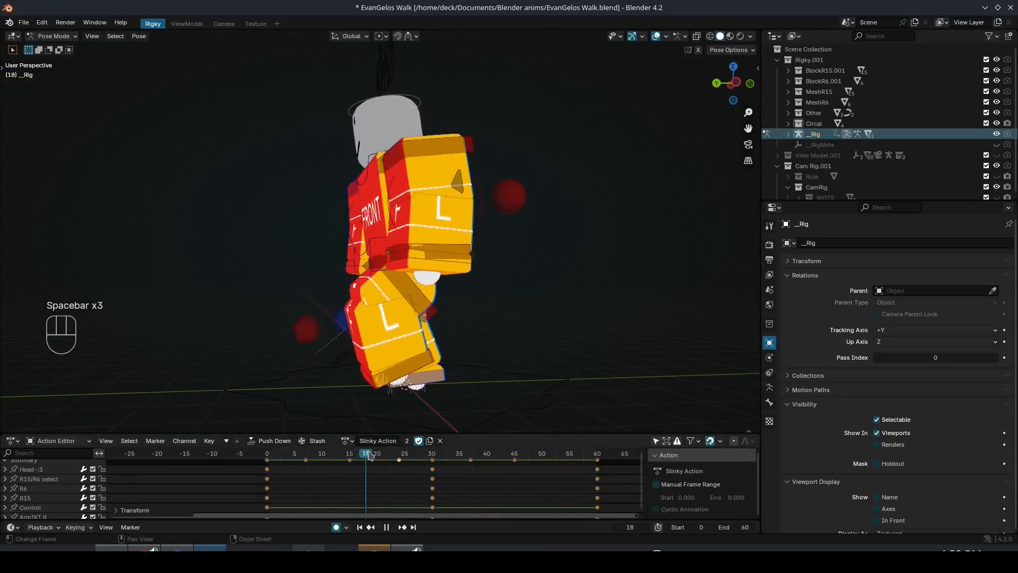
pyautogui.press('g')
pyautogui.press('space')
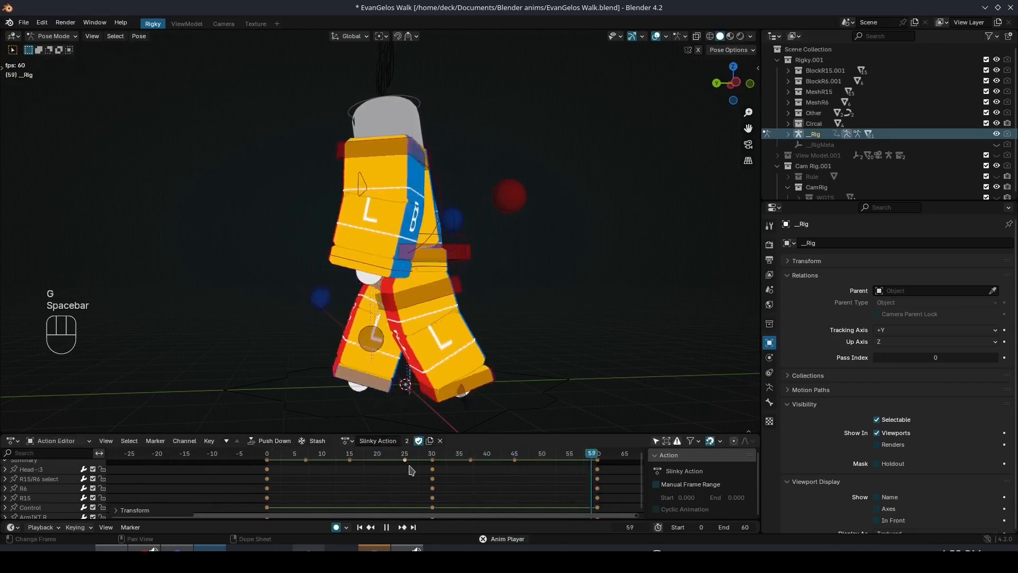
pyautogui.press('g')
pyautogui.press('g')
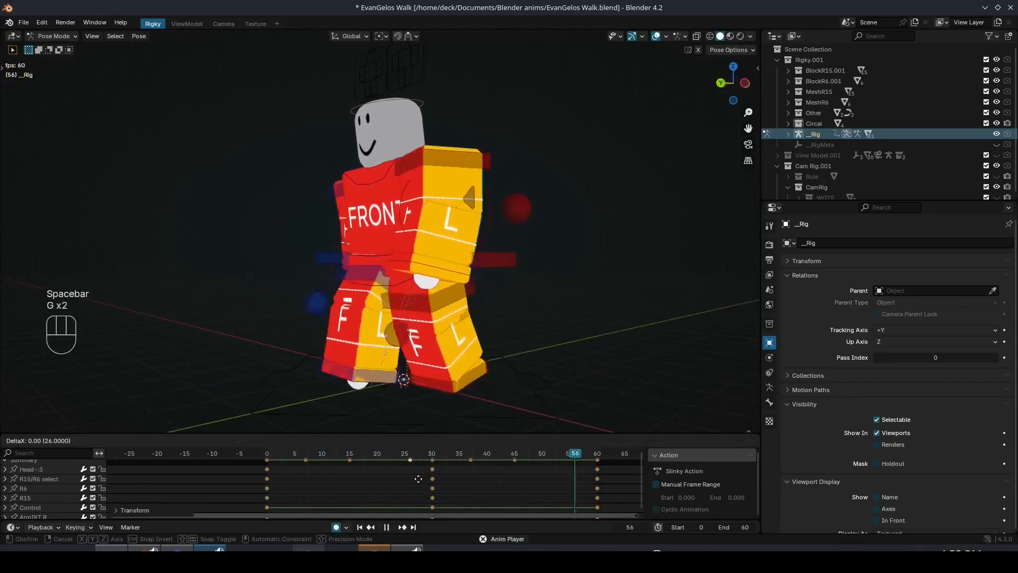
# At frame 25, move the left foot control LegIKT.L along global Y and along global Z
pyautogui.click(419, 377)
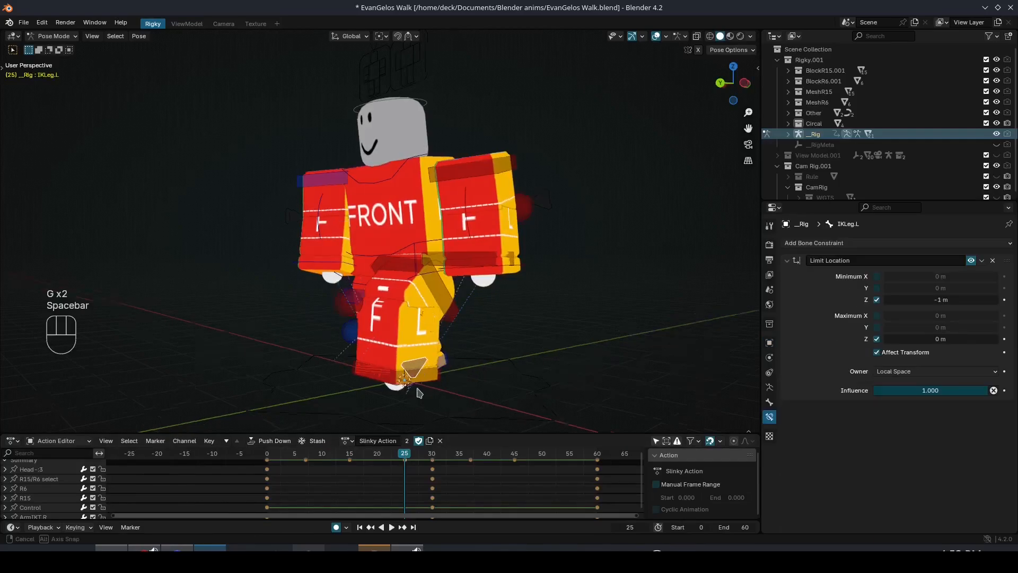
pyautogui.moveTo(419, 390); pyautogui.dragTo(578, 402, button='middle')
pyautogui.click(445, 380)
pyautogui.press('g')
pyautogui.press('y')
pyautogui.click(452, 383)
pyautogui.press('g')
pyautogui.press('z')
pyautogui.click(445, 386)
# Retime the frame 25 keyframe to frame 26 during playback and inspect the stride from both sides
pyautogui.press('space')
pyautogui.press('h')
pyautogui.press('h')
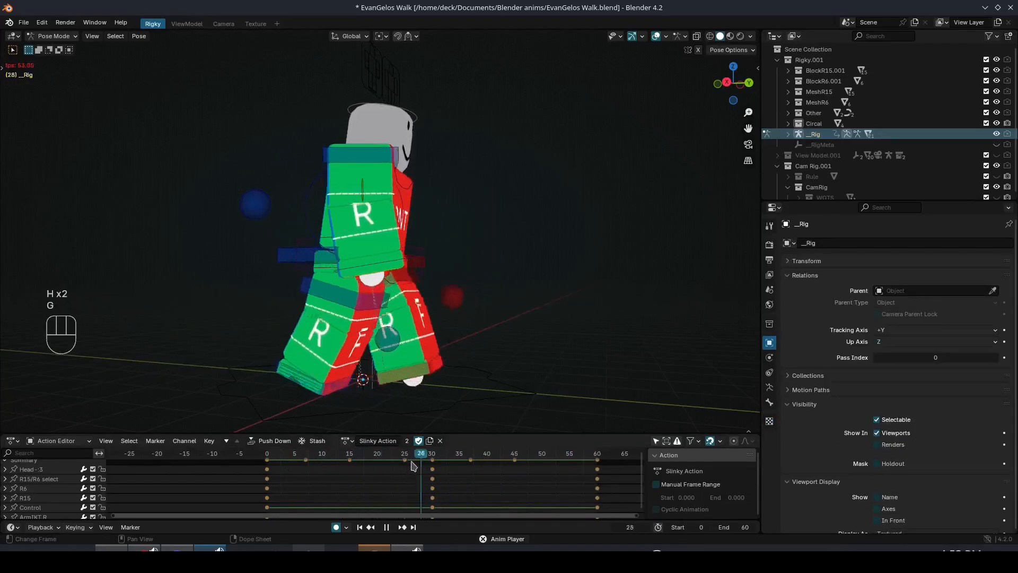
pyautogui.press('g')
pyautogui.press('g')
pyautogui.click(414, 466)
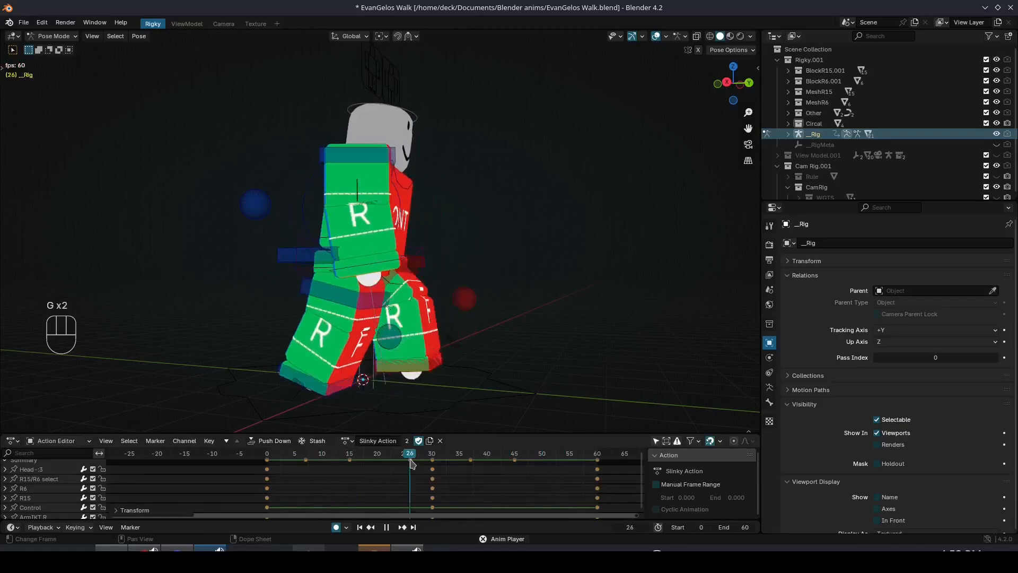
pyautogui.moveTo(442, 408); pyautogui.dragTo(318, 399, button='middle')
pyautogui.press('space')
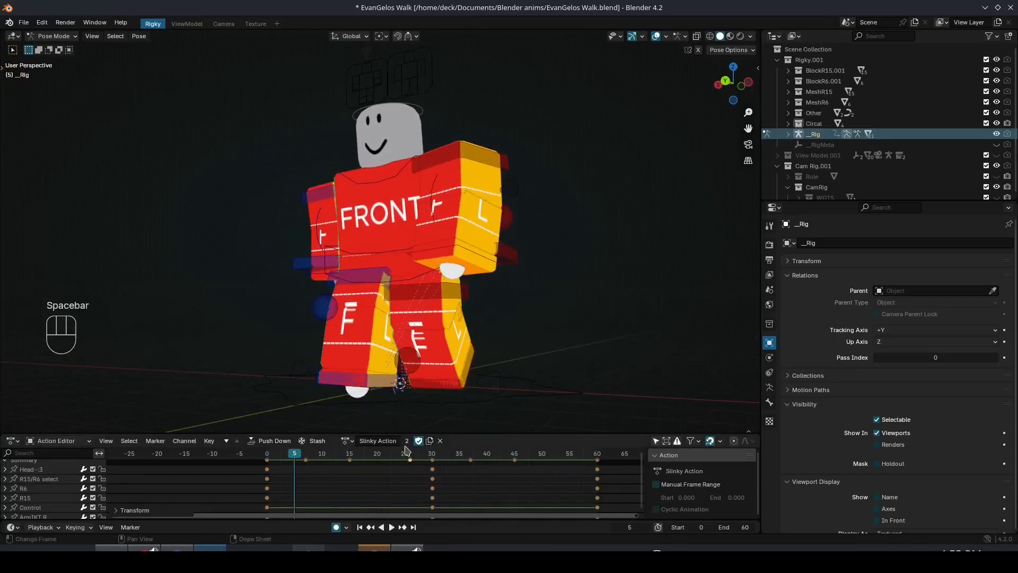
# At frame 37, move the left foot control LegIKT.L along global Z and play back the result
pyautogui.moveTo(410, 452); pyautogui.dragTo(470, 456)
pyautogui.moveTo(476, 407); pyautogui.dragTo(430, 395, button='middle')
pyautogui.click(411, 391)
pyautogui.press('g')
pyautogui.press('z')
pyautogui.click(447, 395)
pyautogui.press('space')
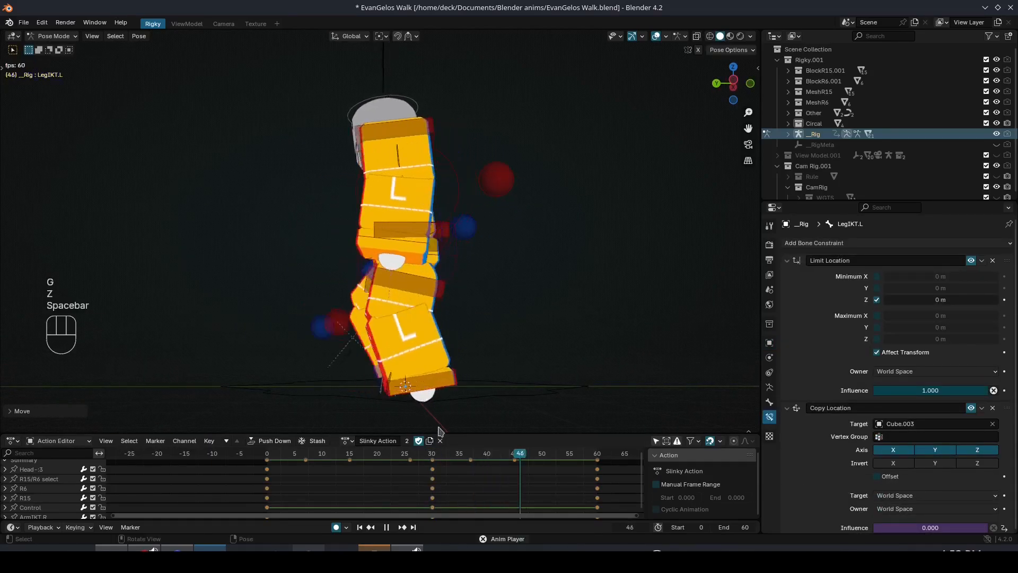
pyautogui.press('space')
# Delete the left foot keyframe at frame 26, play the walk and save the file
pyautogui.click(409, 457)
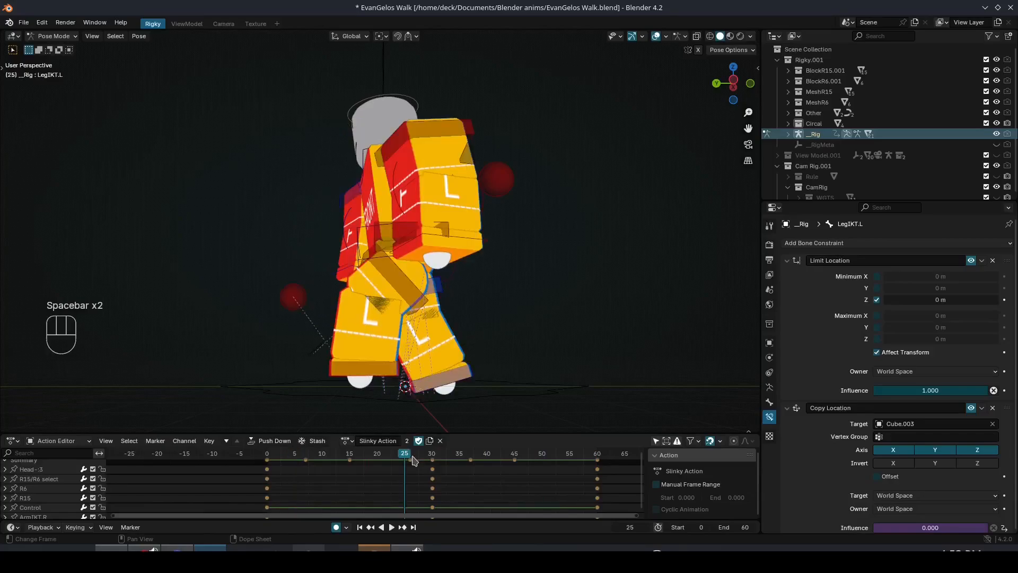
pyautogui.click(413, 465)
pyautogui.press('space')
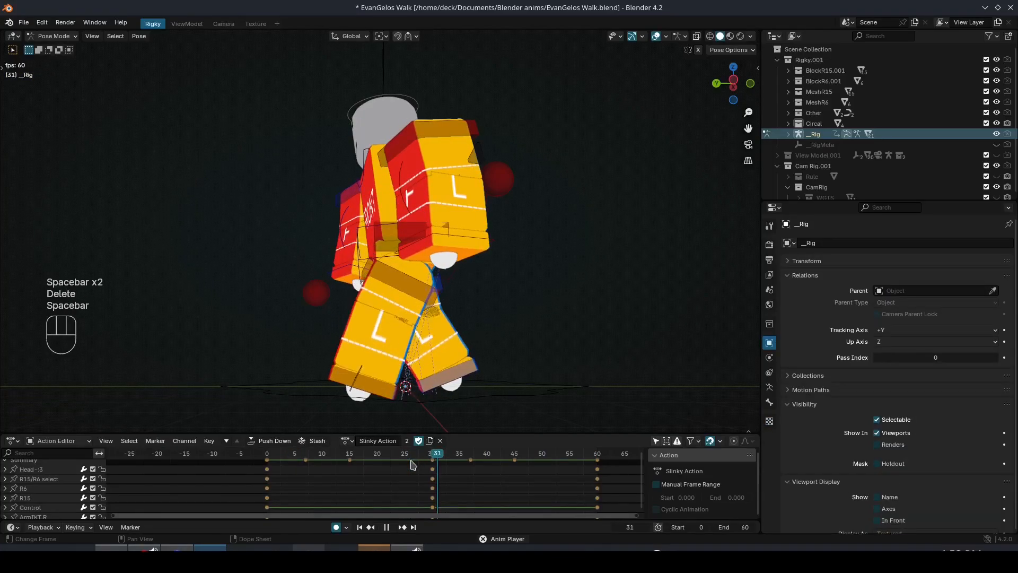
pyautogui.hotkey('ctrl', 's')
# At frame 37, rotate the right foot control LegIKT.R about global X
pyautogui.moveTo(573, 391); pyautogui.dragTo(539, 370, button='middle')
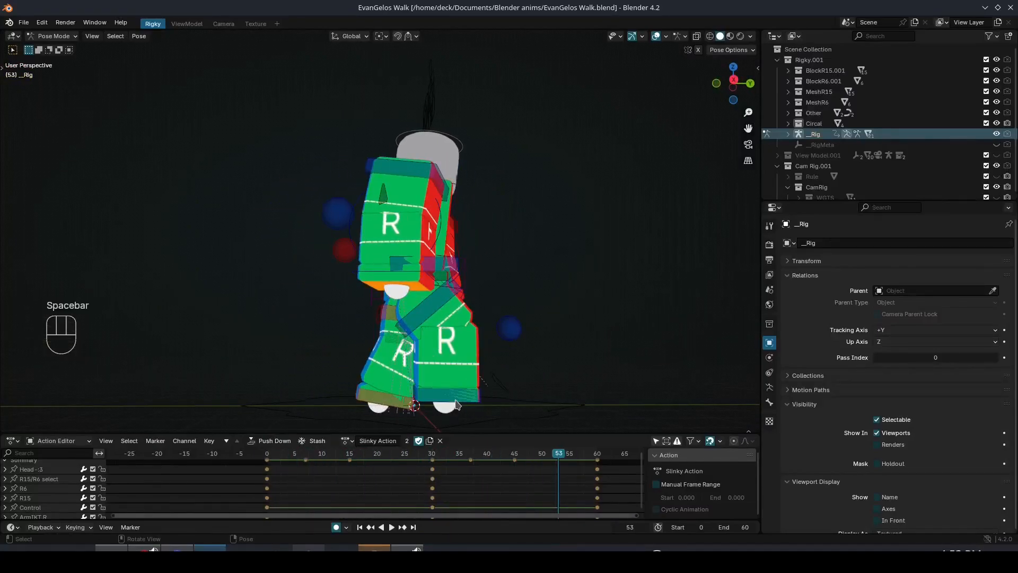
pyautogui.click(456, 401)
pyautogui.moveTo(377, 454); pyautogui.dragTo(440, 455)
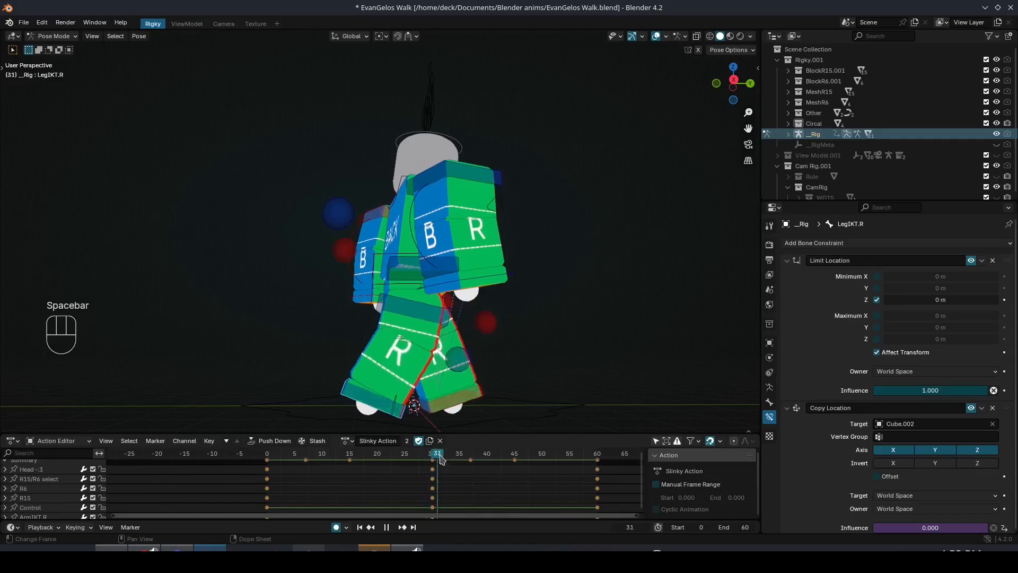
pyautogui.press('r')
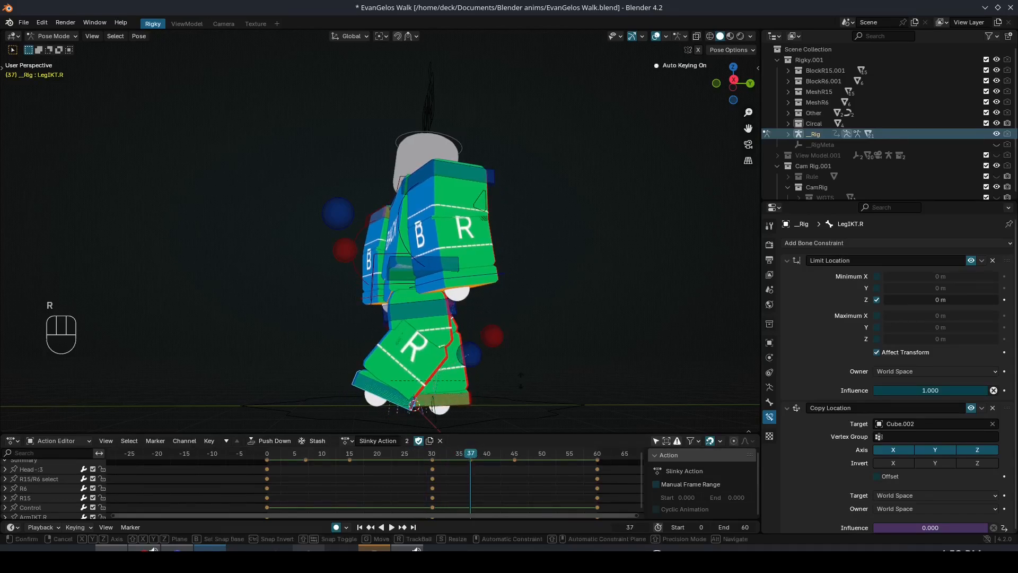
pyautogui.press('x')
pyautogui.click(532, 398)
# Move LegIKT.R along global Y and Z at frame 37 and adjust its rotation
pyautogui.press('g')
pyautogui.press('h')
pyautogui.press('u')
pyautogui.press('g')
pyautogui.press('y')
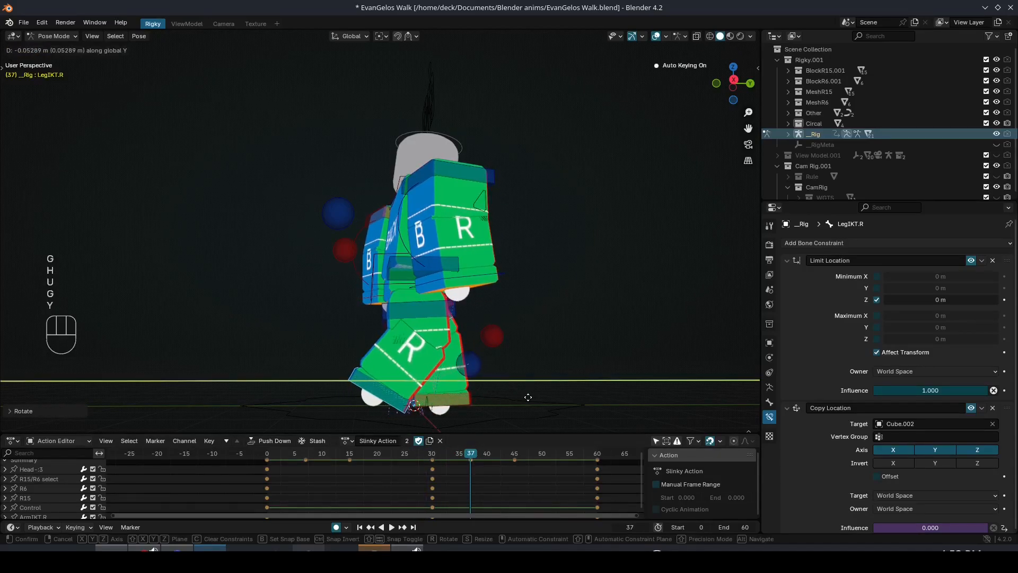
pyautogui.click(479, 435)
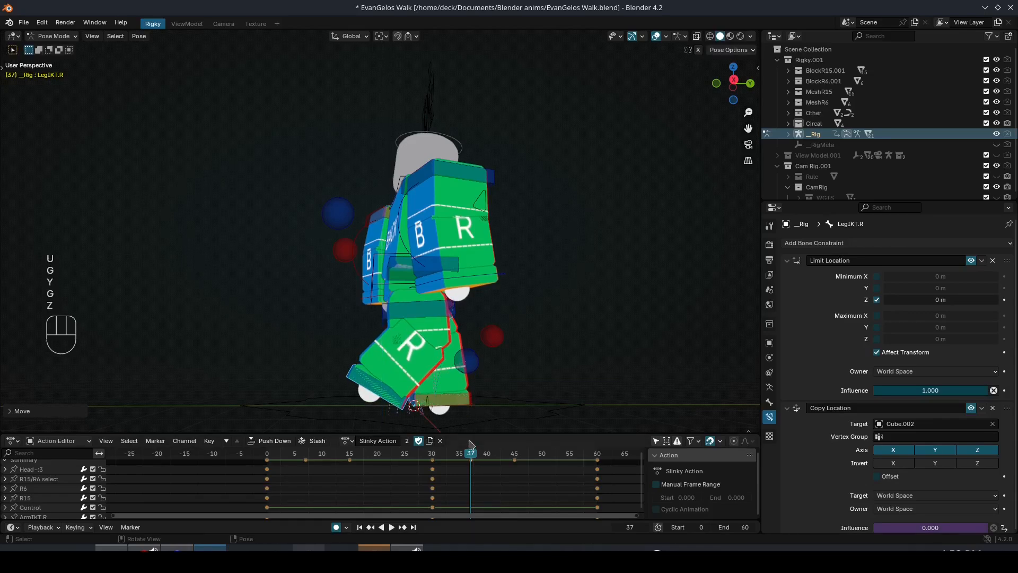
pyautogui.press('g')
pyautogui.press('z')
pyautogui.press('r')
pyautogui.click(480, 451)
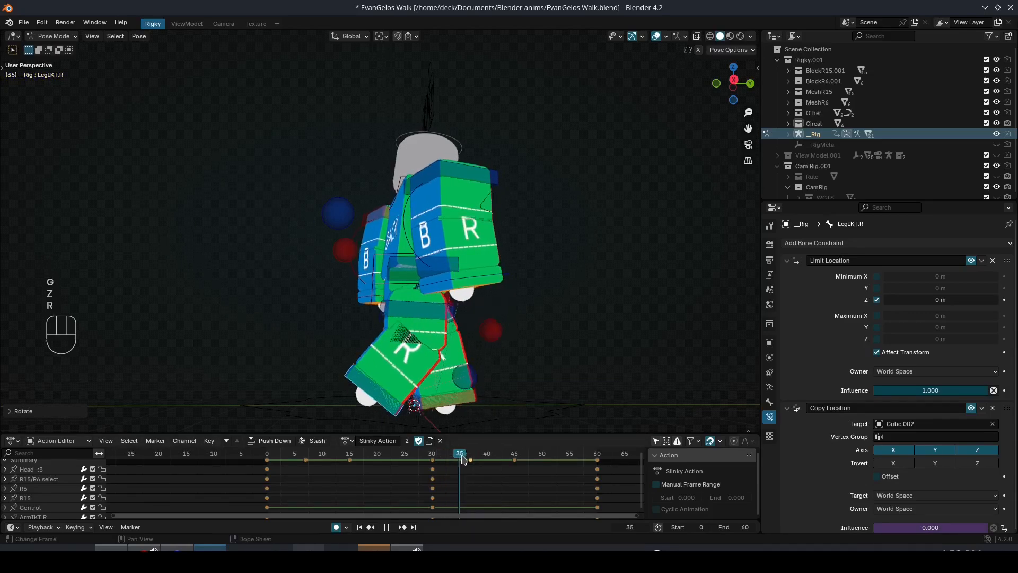
# At frame 45, move the right foot control LegIKT.R along global Z and rotate it
pyautogui.moveTo(521, 470); pyautogui.dragTo(512, 446)
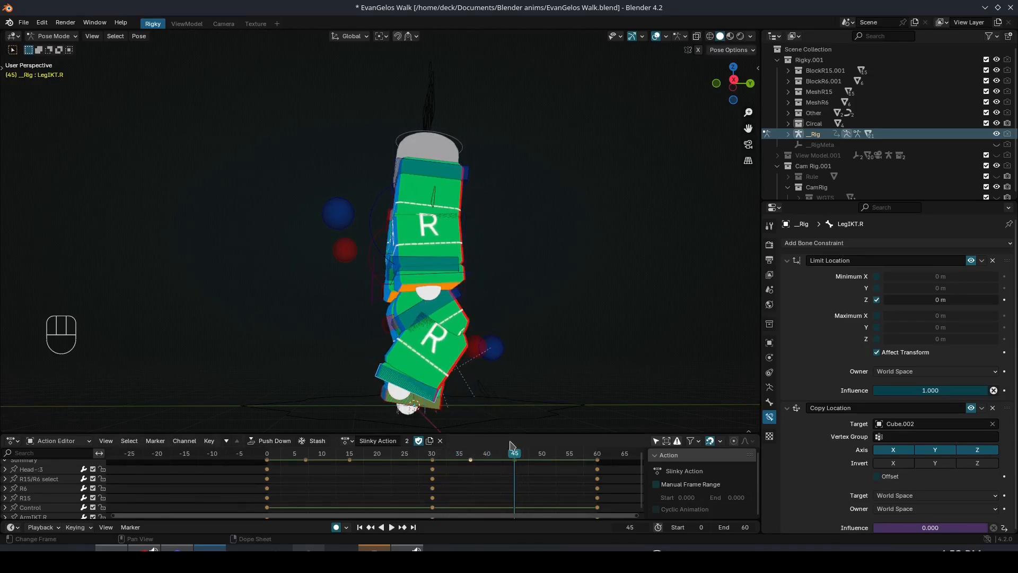
pyautogui.press('g')
pyautogui.press('z')
pyautogui.click(512, 412)
pyautogui.press('r')
pyautogui.click(513, 443)
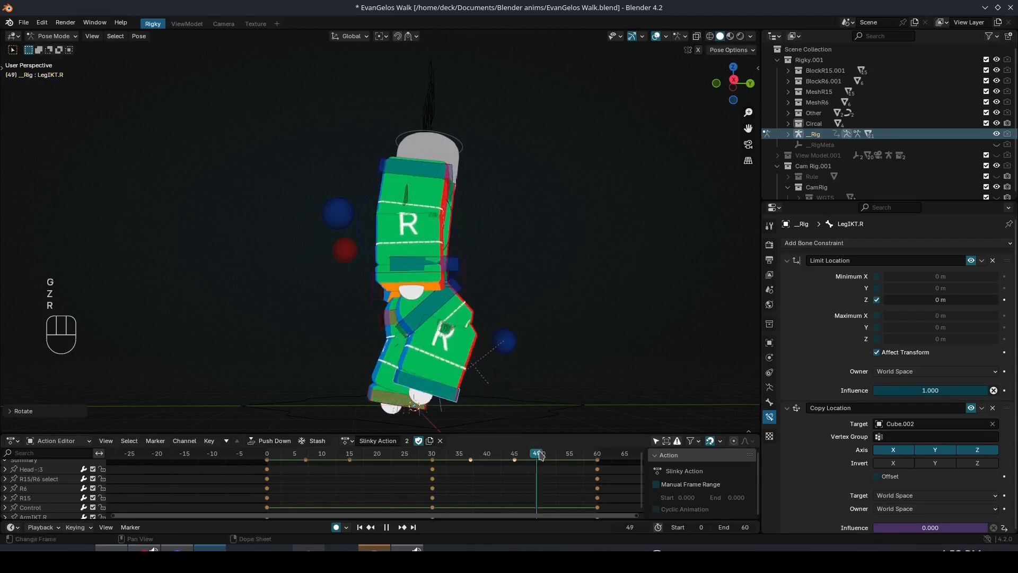
# Play back the walk from the front and side, and save the file
pyautogui.press('space')
pyautogui.moveTo(540, 419); pyautogui.dragTo(393, 413, button='middle')
pyautogui.moveTo(472, 407); pyautogui.dragTo(521, 268, button='middle')
pyautogui.hotkey('ctrl', 's')
pyautogui.press('space')
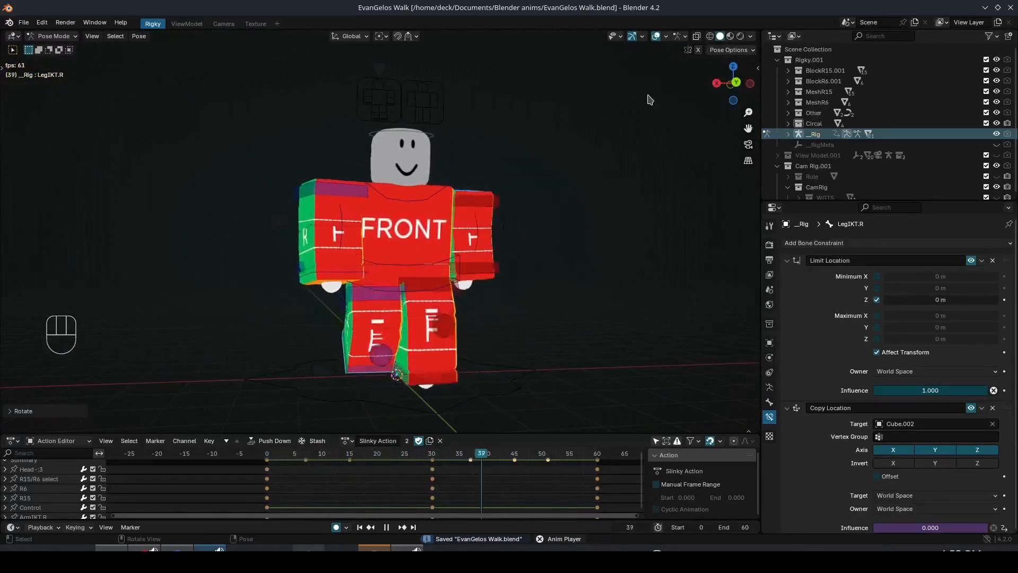
pyautogui.moveTo(536, 175); pyautogui.dragTo(383, 324, button='middle')
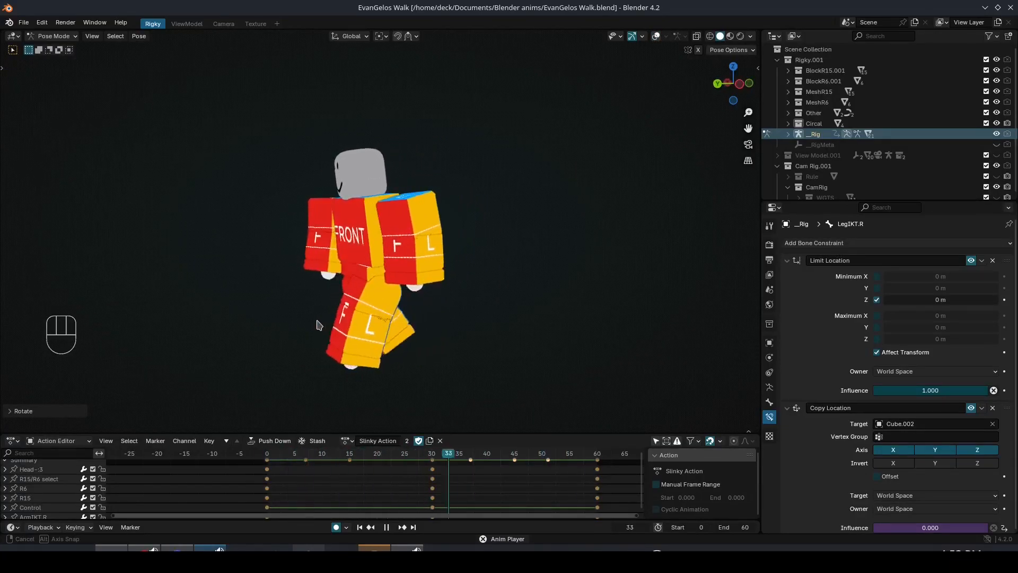
pyautogui.keyDown('shift'); pyautogui.moveTo(281, 321); pyautogui.dragTo(354, 289, button='middle'); pyautogui.keyUp('shift')
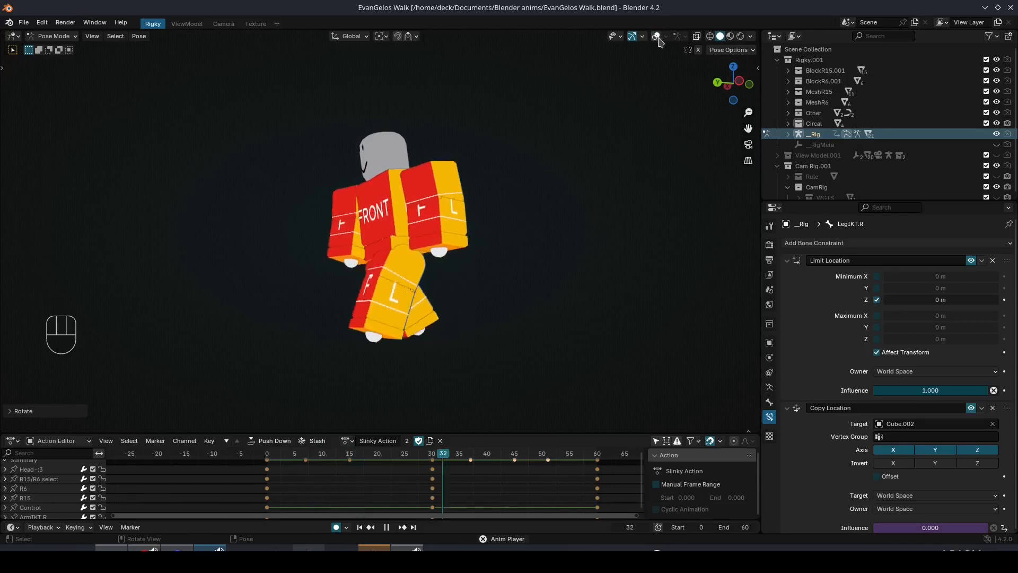
# Show the overlays, stop at frame 10, switch the rig to Object Mode and select the left hand sphere Sphere.003
pyautogui.click(658, 38)
pyautogui.press('space')
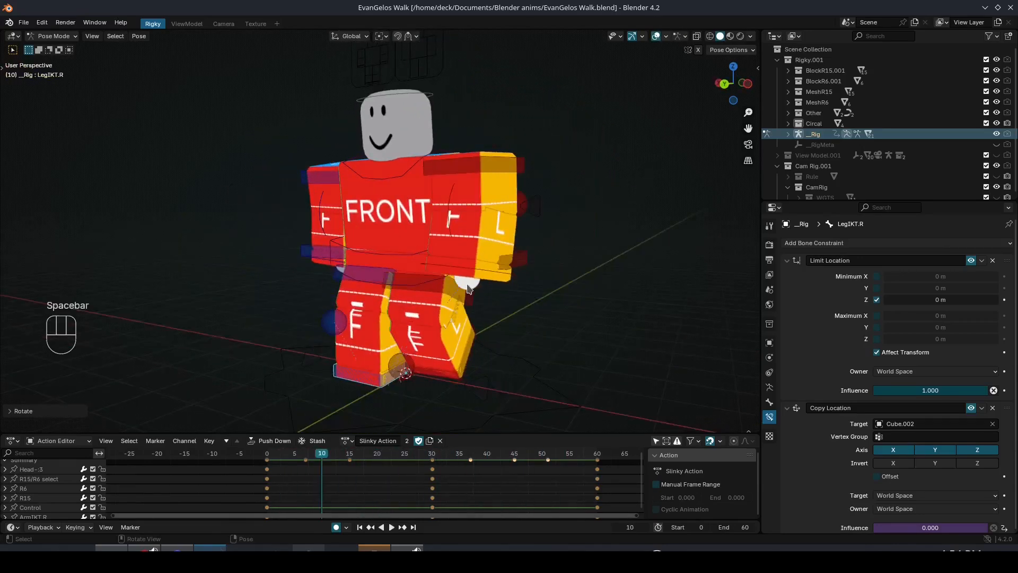
pyautogui.click(468, 289)
pyautogui.moveTo(474, 286); pyautogui.dragTo(532, 283, button='middle')
pyautogui.click(481, 255)
pyautogui.hotkey('ctrl', 'Tab')
pyautogui.click(481, 254)
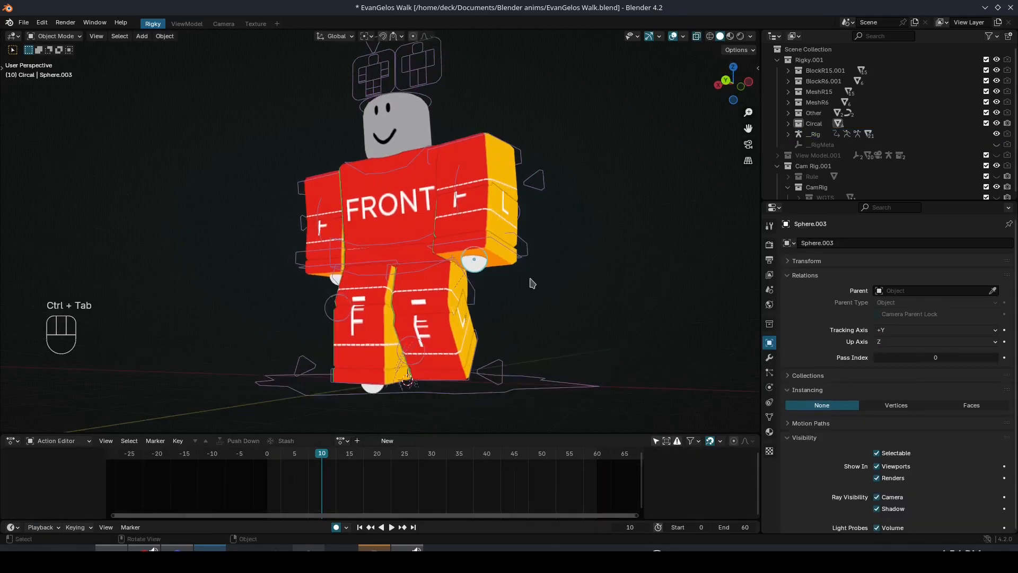
# Hide the spheres at the character's hands and feet
pyautogui.moveTo(311, 297); pyautogui.dragTo(316, 276, button='middle')
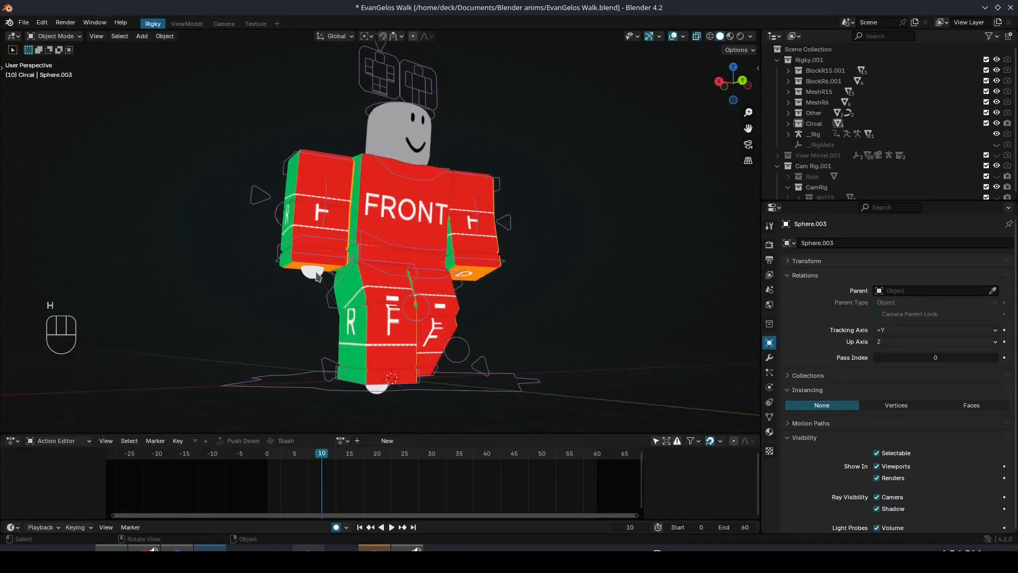
pyautogui.click(379, 392)
pyautogui.moveTo(378, 392); pyautogui.dragTo(415, 364, button='middle')
pyautogui.click(375, 371)
pyautogui.press('h')
pyautogui.moveTo(465, 272); pyautogui.dragTo(484, 232, button='middle')
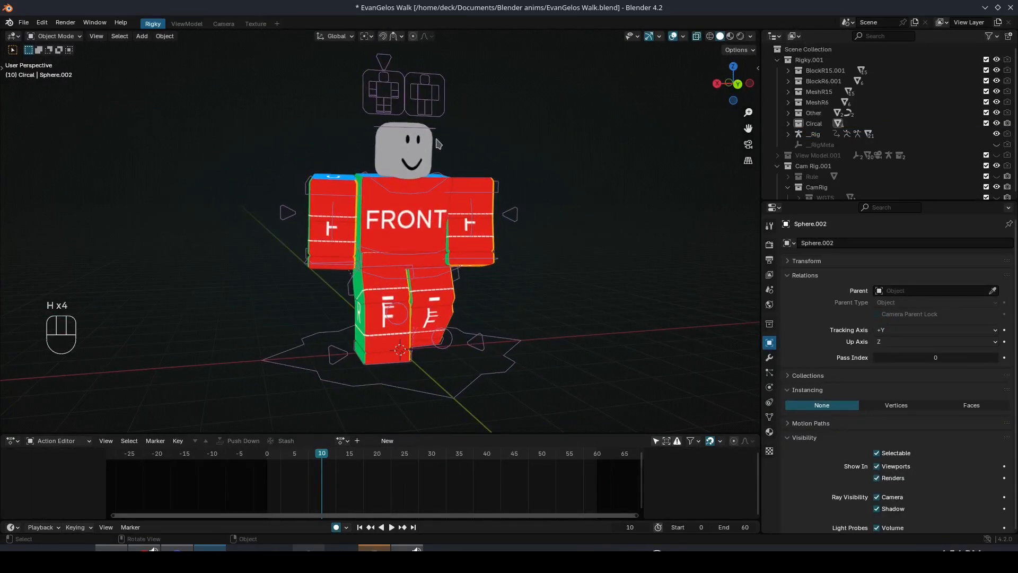
# Put the rig back into Pose Mode and play the walk while turning to a side view
pyautogui.click(435, 92)
pyautogui.hotkey('ctrl', 'Tab')
pyautogui.scroll(2, 472, 286)
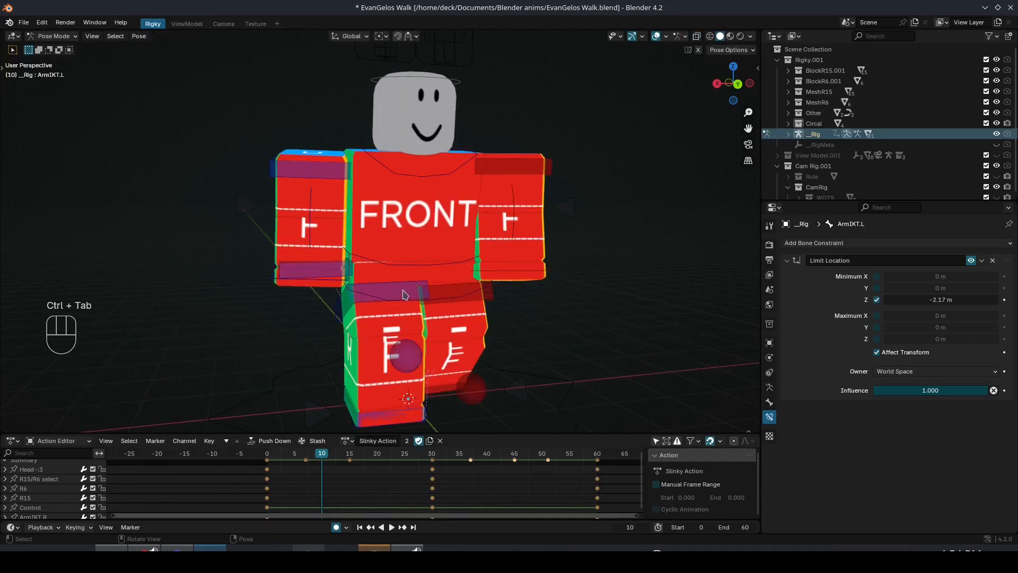
pyautogui.press('space')
pyautogui.moveTo(405, 295); pyautogui.dragTo(627, 322, button='middle')
pyautogui.press('space')
# At frame 51, move the right foot control LegIKT.R along global Z and Y, rotate it, and play back the result
pyautogui.click(415, 363)
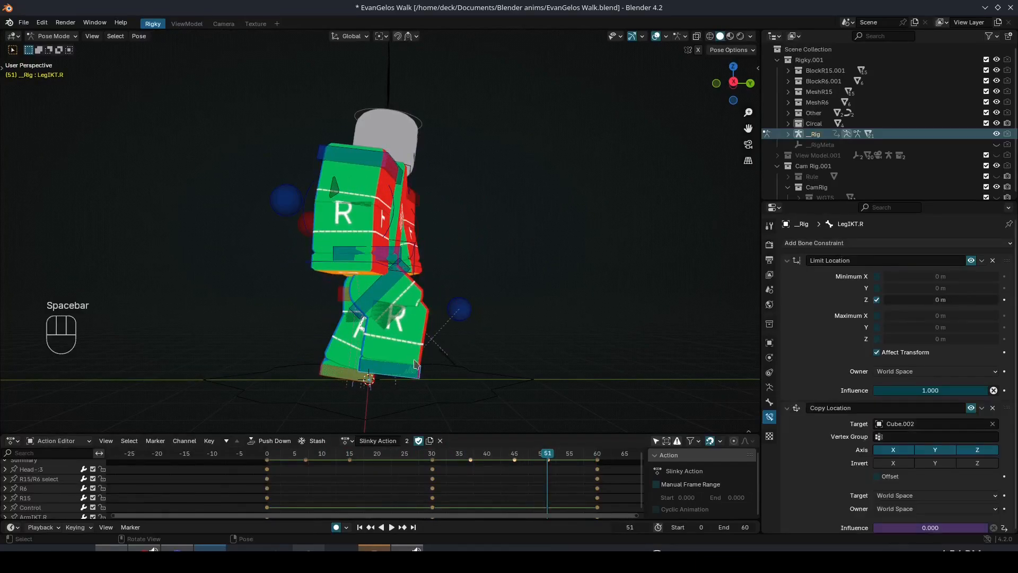
pyautogui.press('g')
pyautogui.press('z')
pyautogui.click(451, 369)
pyautogui.press('g')
pyautogui.press('y')
pyautogui.click(455, 370)
pyautogui.press('r')
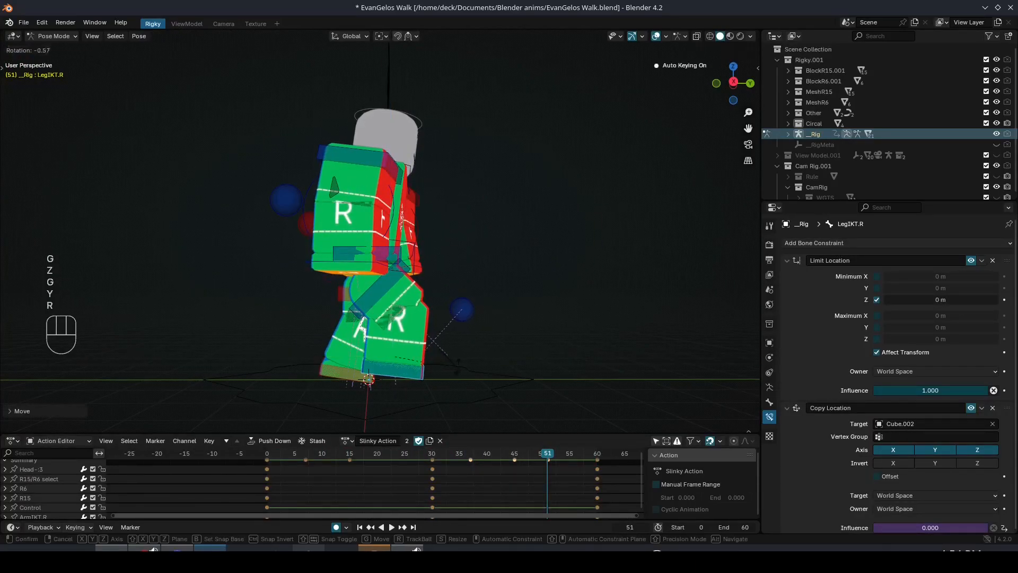
pyautogui.click(460, 358)
pyautogui.press('r')
pyautogui.click(466, 377)
pyautogui.press('space')
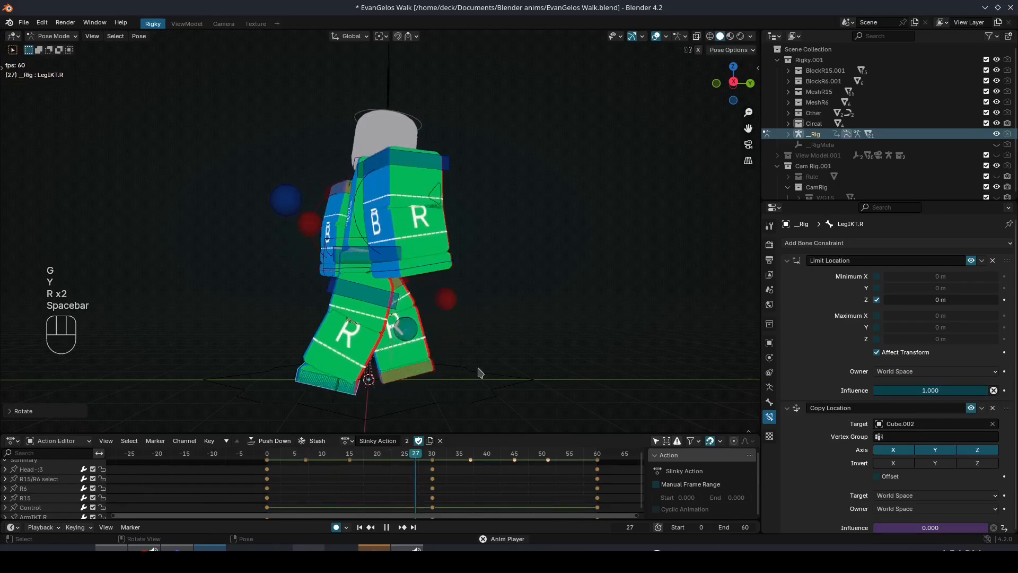
pyautogui.press('space')
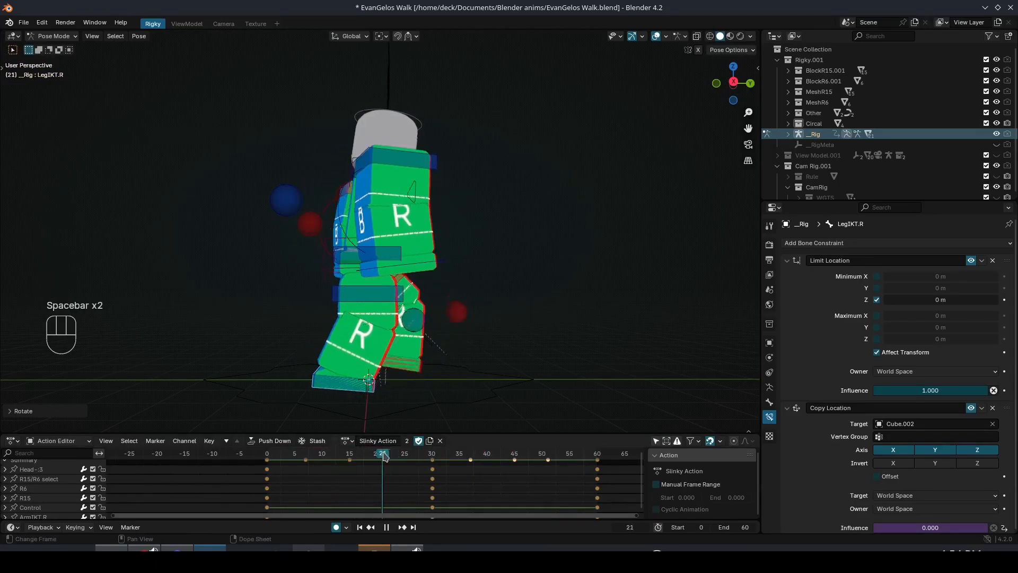
# At frame 15, move the left foot control LegIKT.L along global Z and Y and rotate it
pyautogui.moveTo(382, 455); pyautogui.dragTo(358, 456)
pyautogui.moveTo(656, 422); pyautogui.dragTo(380, 427, button='middle')
pyautogui.click(384, 361)
pyautogui.moveTo(384, 361); pyautogui.dragTo(413, 361, button='middle')
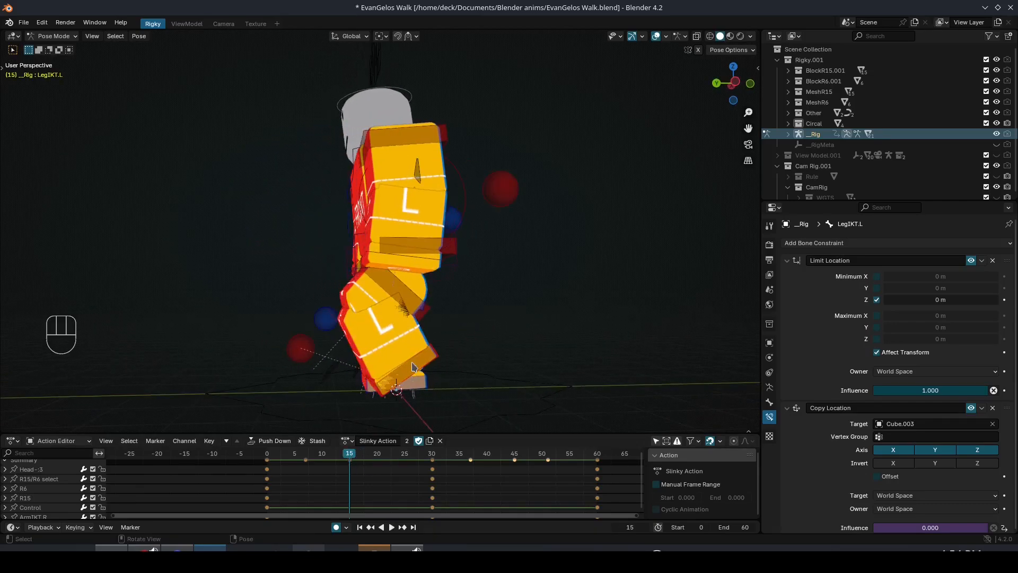
pyautogui.press('g')
pyautogui.press('z')
pyautogui.click(478, 360)
pyautogui.press('g')
pyautogui.press('y')
pyautogui.click(507, 362)
pyautogui.moveTo(506, 362); pyautogui.dragTo(501, 355, button='middle')
pyautogui.press('r')
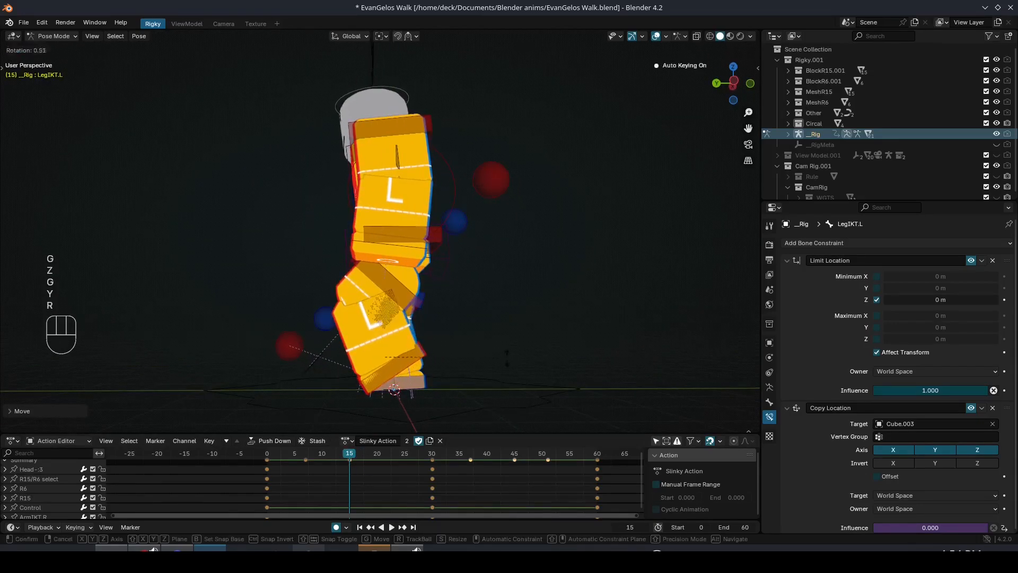
pyautogui.click(495, 375)
# Shift the frame 15 keyframes to frame 16 during playback, and save the file
pyautogui.press('space')
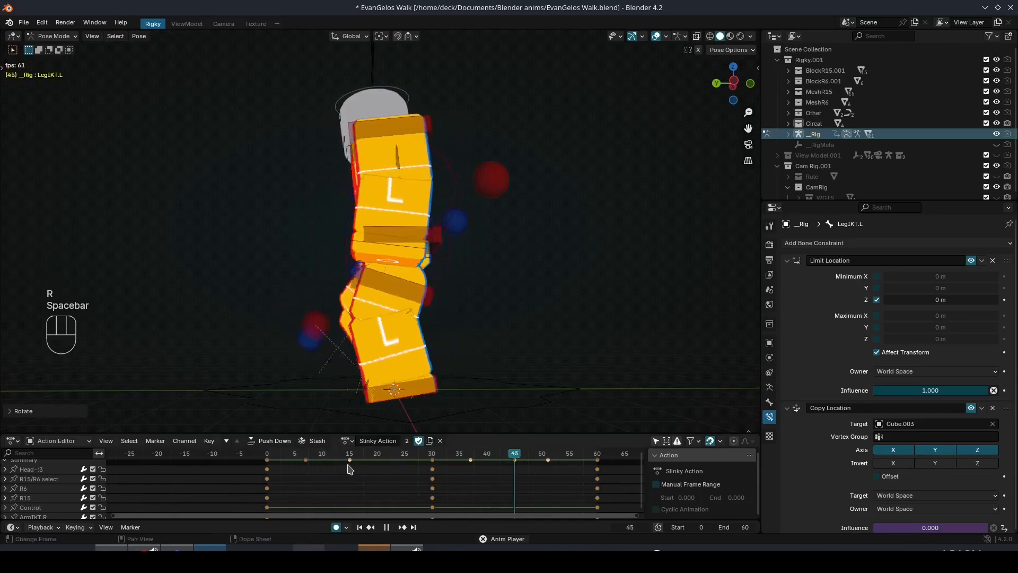
pyautogui.click(349, 460)
pyautogui.press('g')
pyautogui.click(356, 457)
pyautogui.moveTo(408, 405); pyautogui.dragTo(615, 380, button='middle')
pyautogui.hotkey('ctrl', 's')
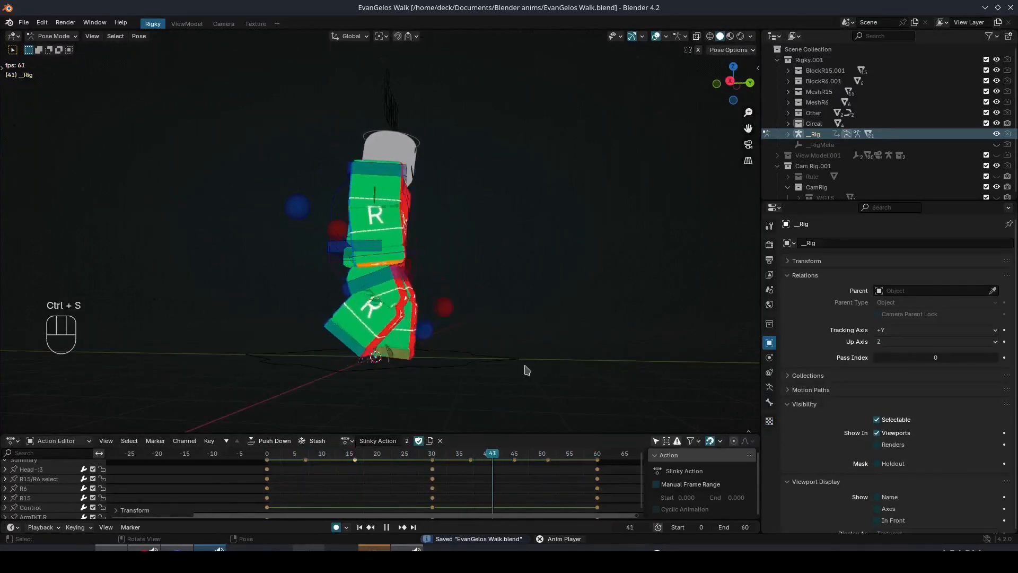
pyautogui.press('space')
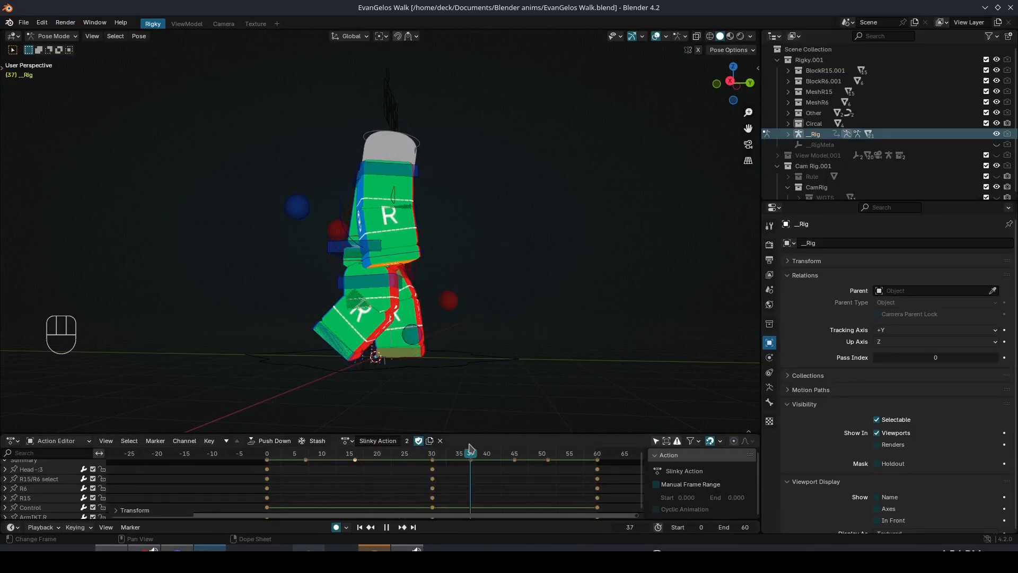
# At frame 33, rotate the left foot control LegIKT.L about global X and play back the walk
pyautogui.moveTo(449, 445); pyautogui.dragTo(449, 445)
pyautogui.click(419, 353)
pyautogui.press('r')
pyautogui.press('x')
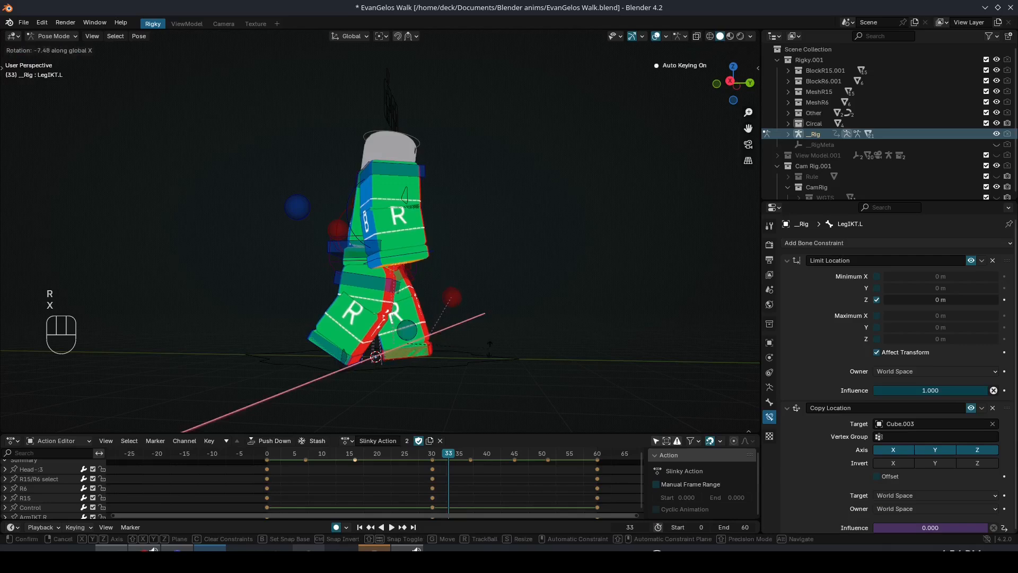
pyautogui.click(490, 353)
pyautogui.press('space')
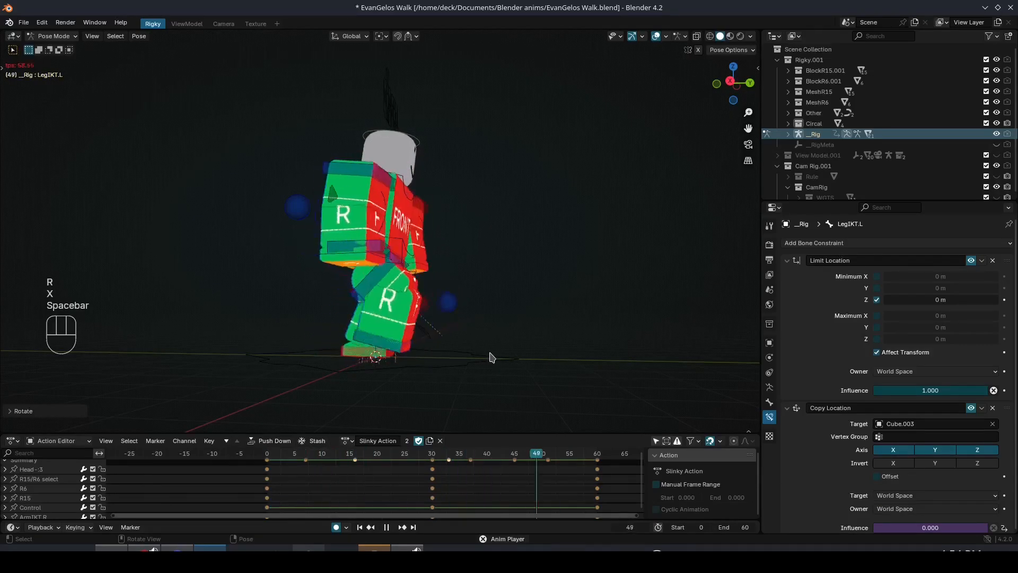
pyautogui.press('space')
# Move the frame 33 keyframes to frame 34 and play back the walk
pyautogui.click(447, 454)
pyautogui.click(449, 459)
pyautogui.press('g')
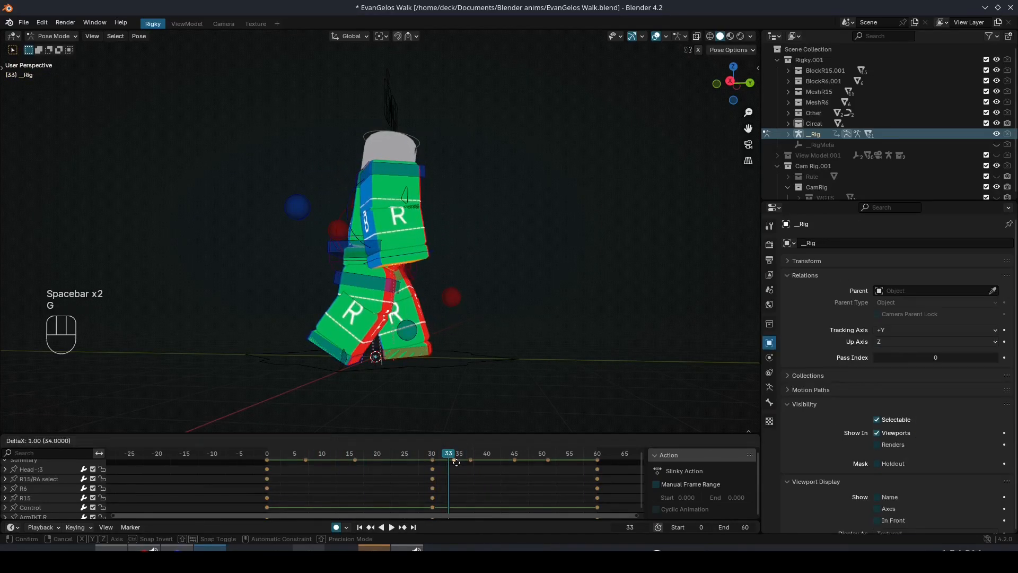
pyautogui.click(454, 459)
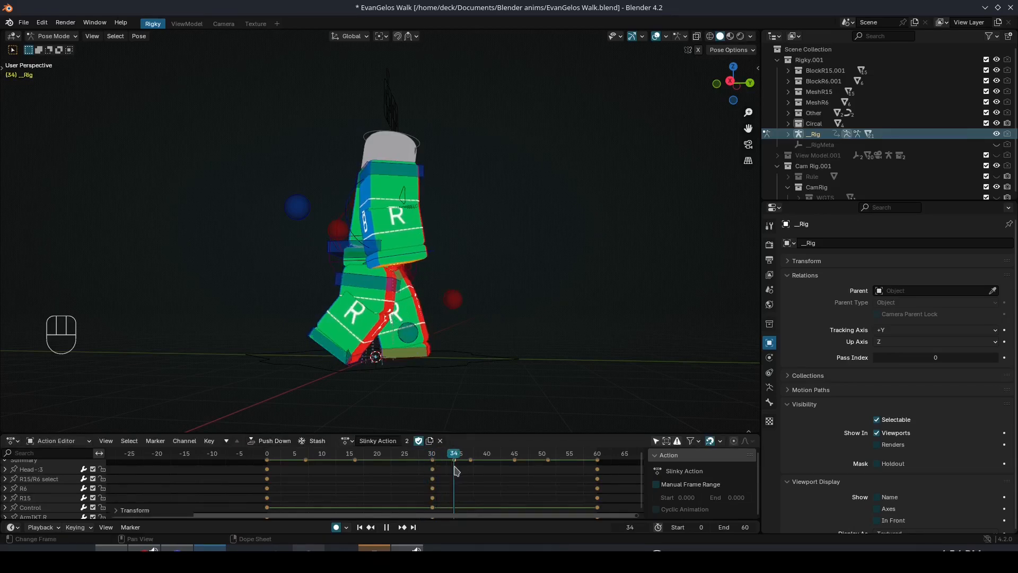
pyautogui.press('space')
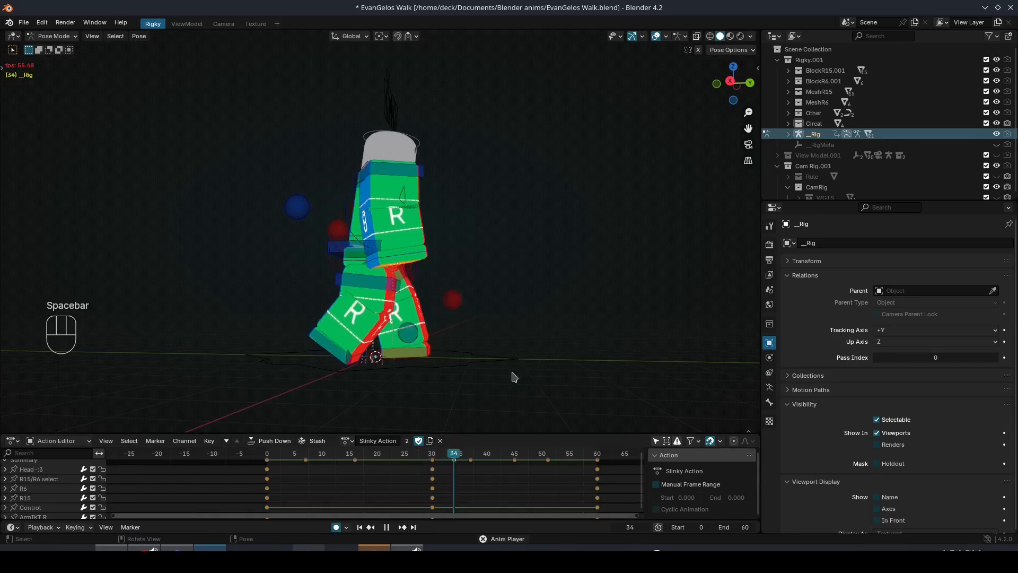
pyautogui.moveTo(421, 386); pyautogui.dragTo(328, 383, button='middle')
pyautogui.press('space')
# Select the right foot control LegIKT.R and rotate it about global X at frame 4
pyautogui.click(327, 383)
pyautogui.moveTo(321, 454); pyautogui.dragTo(285, 454)
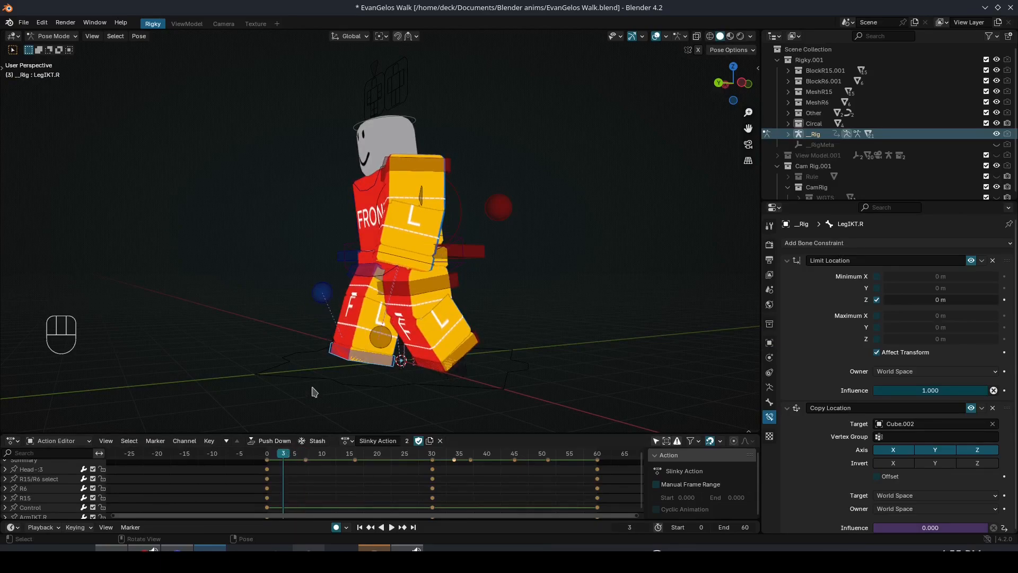
pyautogui.moveTo(314, 392); pyautogui.dragTo(440, 398, button='middle')
pyautogui.moveTo(431, 452); pyautogui.dragTo(455, 456)
pyautogui.click(298, 454)
pyautogui.press('space')
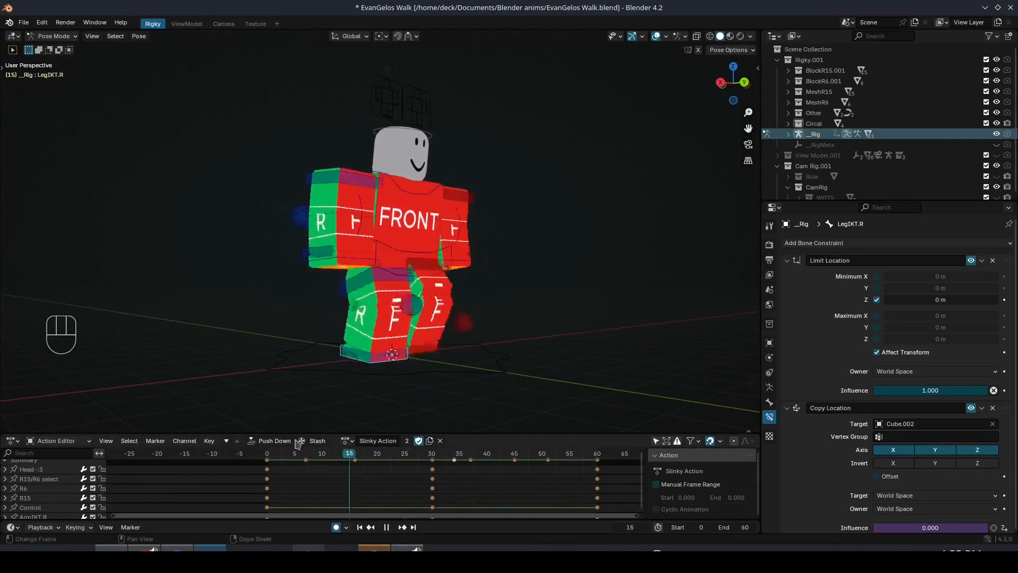
pyautogui.moveTo(286, 454)
pyautogui.mouseDown()
pyautogui.moveTo(270, 463)
pyautogui.moveTo(285, 472)
pyautogui.mouseUp()
pyautogui.press('space')
pyautogui.moveTo(403, 372); pyautogui.dragTo(539, 353, button='middle')
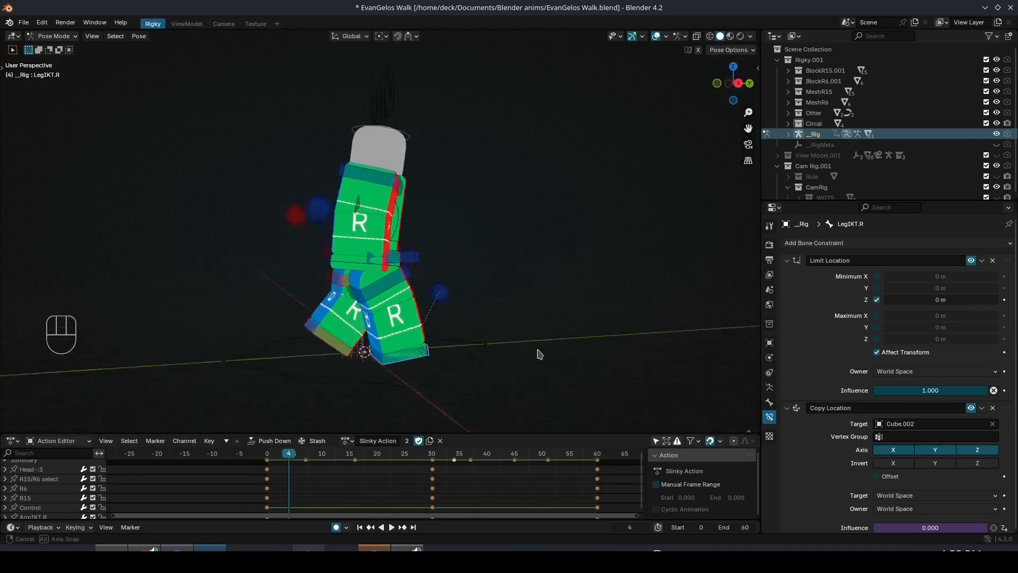
pyautogui.press('r')
pyautogui.press('x')
pyautogui.click(494, 348)
# Save the file and review the walk's playback from the front with overlays temporarily hidden
pyautogui.moveTo(435, 390); pyautogui.dragTo(373, 384, button='middle')
pyautogui.hotkey('ctrl', 's')
pyautogui.press('space')
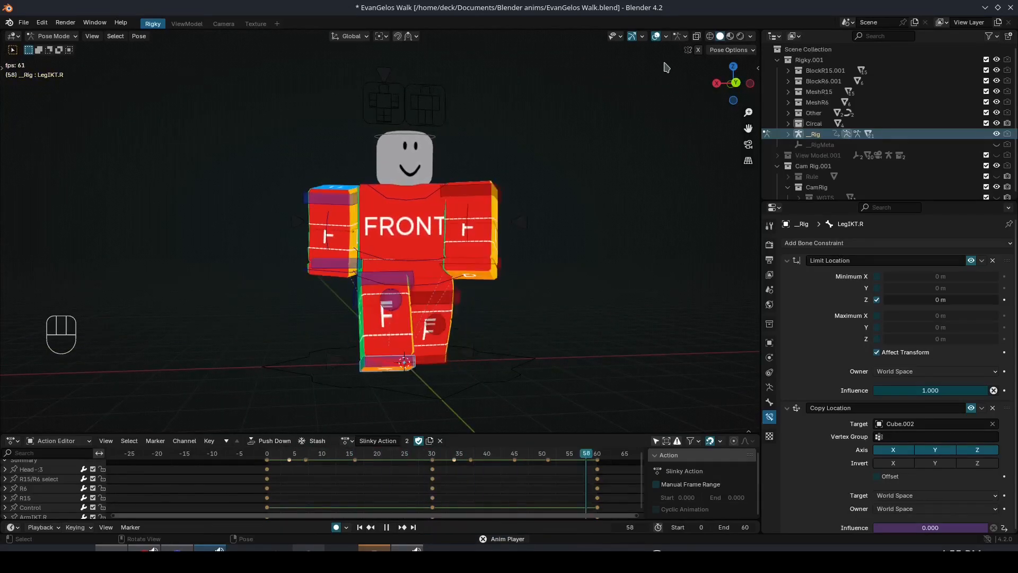
pyautogui.click(656, 36)
pyautogui.moveTo(575, 228); pyautogui.dragTo(565, 228, button='middle')
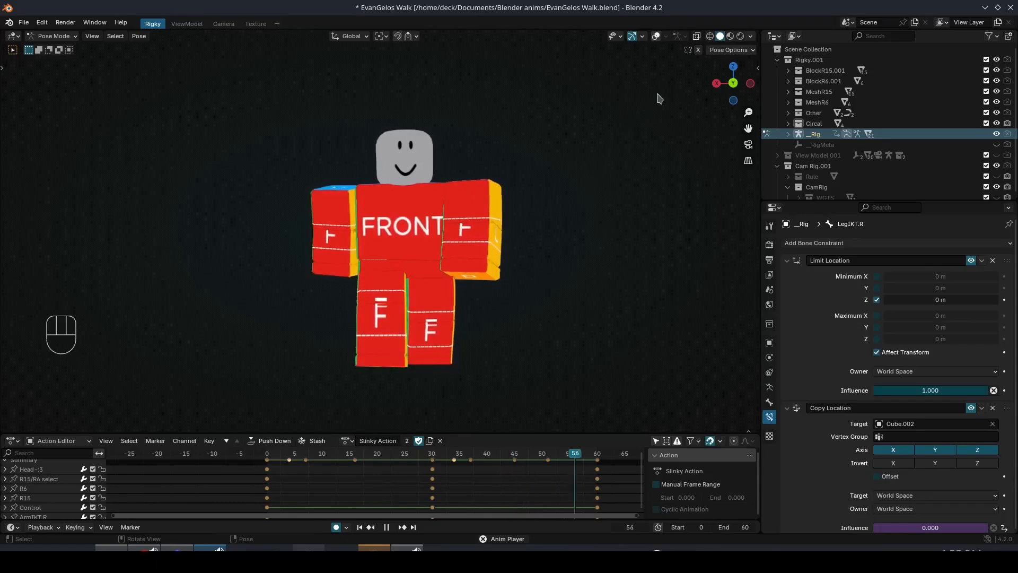
pyautogui.click(656, 36)
pyautogui.press('space')
# At frame 0, rotate the right foot control LegIKT.R about global Z
pyautogui.click(266, 454)
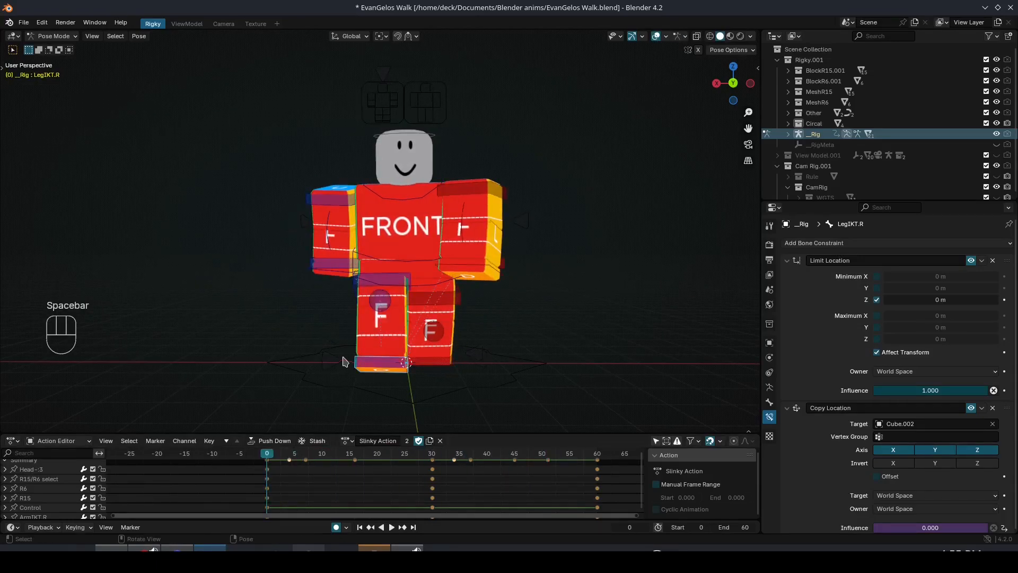
pyautogui.press('r')
pyautogui.press('z')
pyautogui.click(535, 399)
# At frame 10, rotate LegIKT.R about global Z and refine that rotation with a second turn
pyautogui.moveTo(314, 465)
pyautogui.mouseDown()
pyautogui.moveTo(355, 465)
pyautogui.moveTo(295, 453)
pyautogui.moveTo(322, 453)
pyautogui.mouseUp()
pyautogui.press('r')
pyautogui.press('z')
pyautogui.click(583, 345)
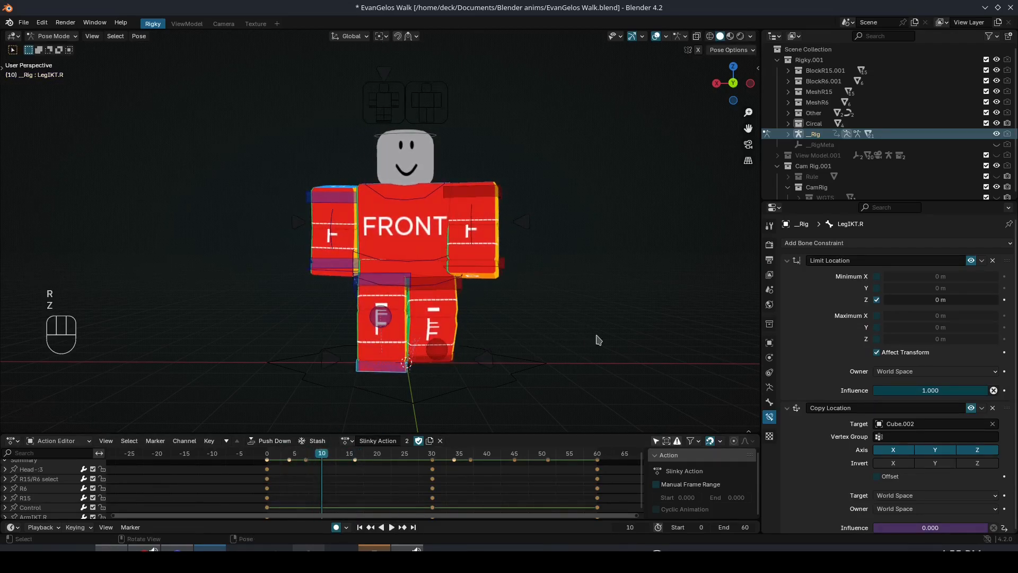
pyautogui.press('r')
pyautogui.press('z')
pyautogui.click(597, 340)
# Rotate the right foot control LegIKT.R about global Z at frames 30 and 37
pyautogui.press('space')
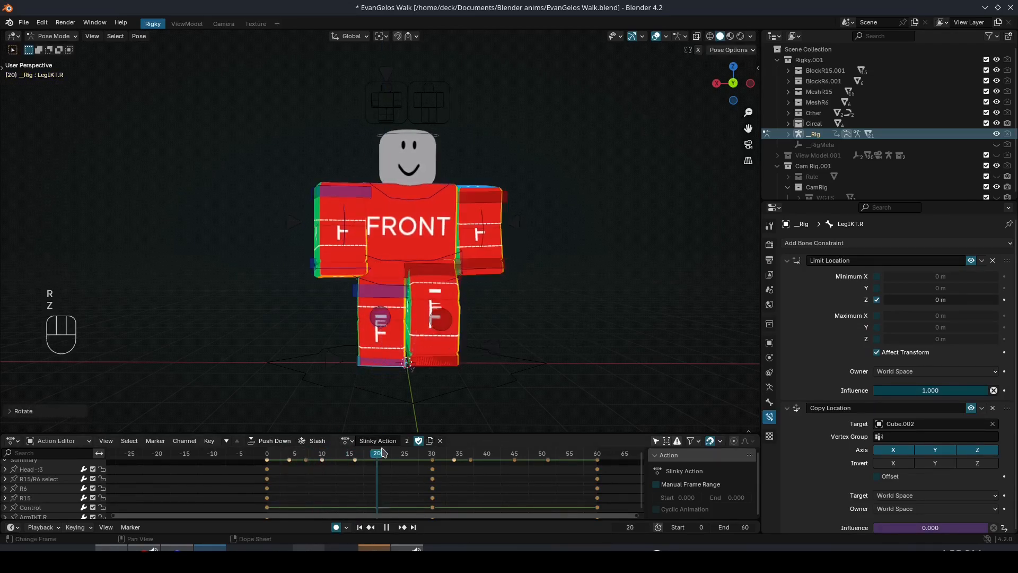
pyautogui.press('space')
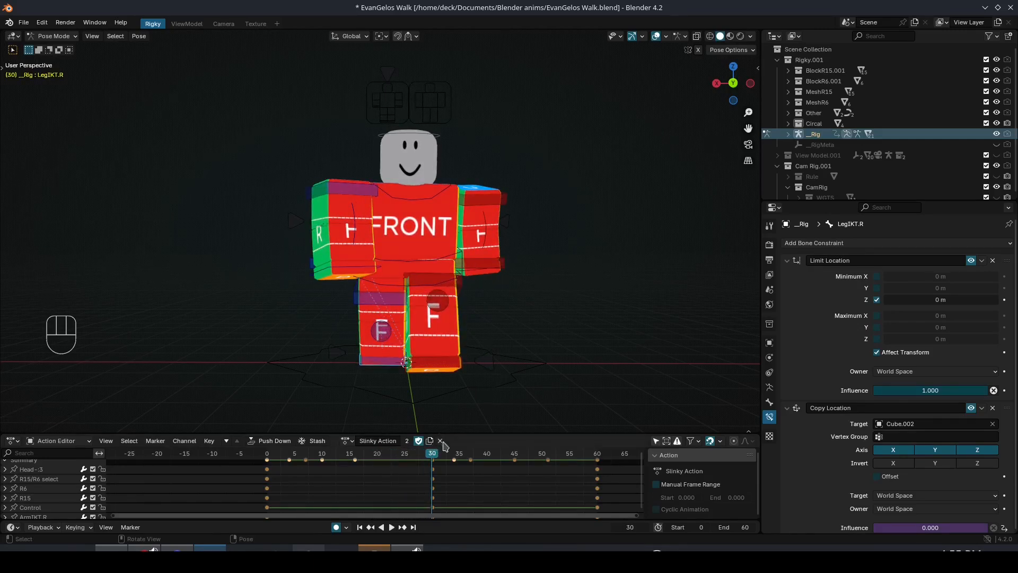
pyautogui.press('r')
pyautogui.press('z')
pyautogui.click(555, 373)
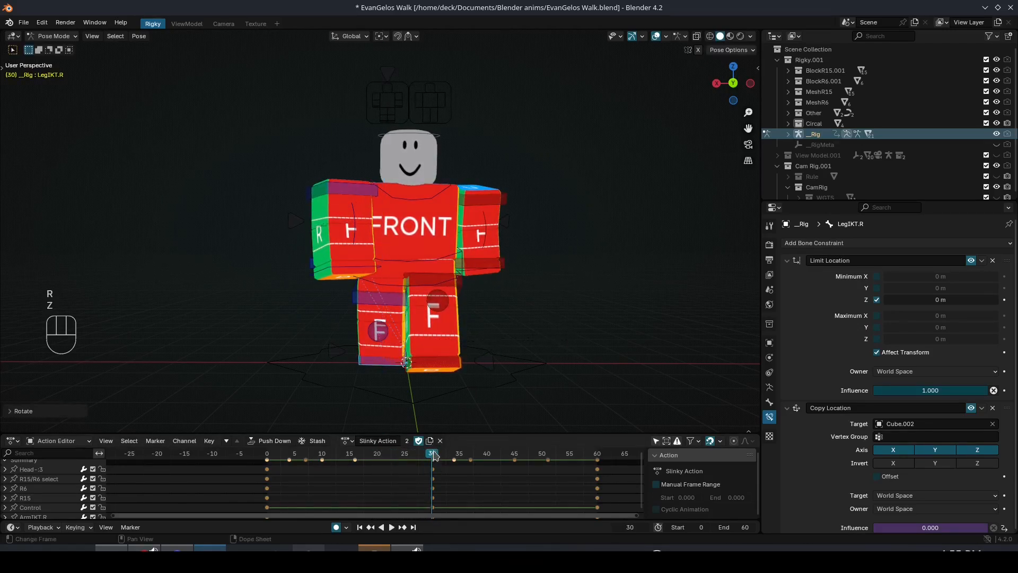
pyautogui.press('r')
pyautogui.press('z')
pyautogui.click(533, 393)
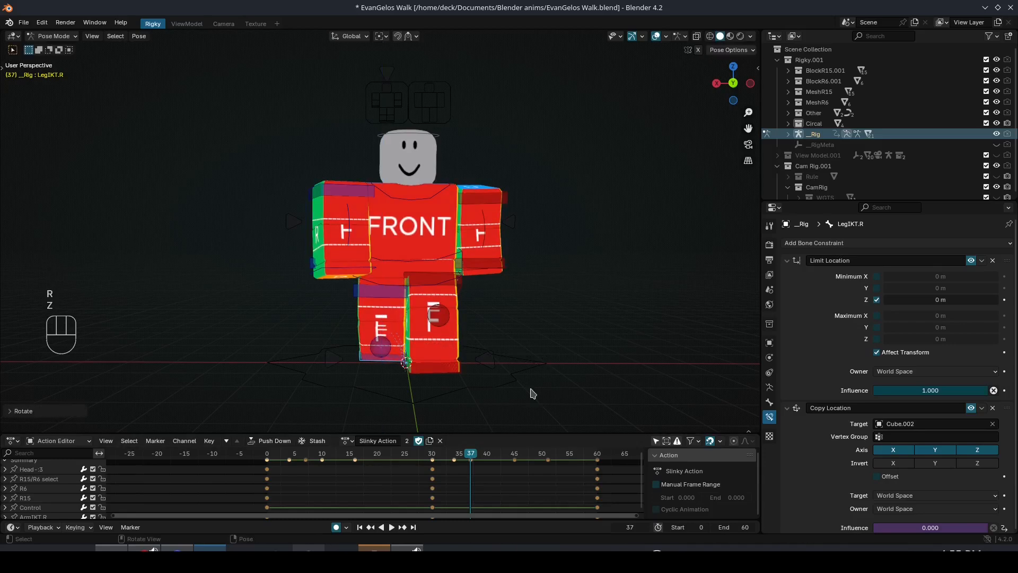
# Rotate the right foot control LegIKT.R about global Z at frames 45 and 51
pyautogui.moveTo(477, 453); pyautogui.dragTo(514, 454)
pyautogui.press('r')
pyautogui.press('z')
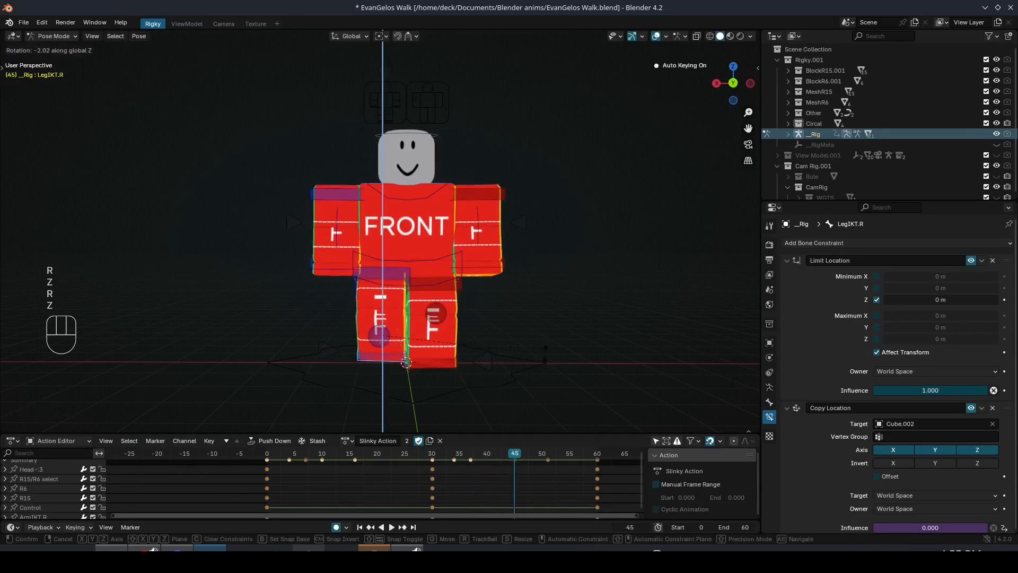
pyautogui.click(546, 362)
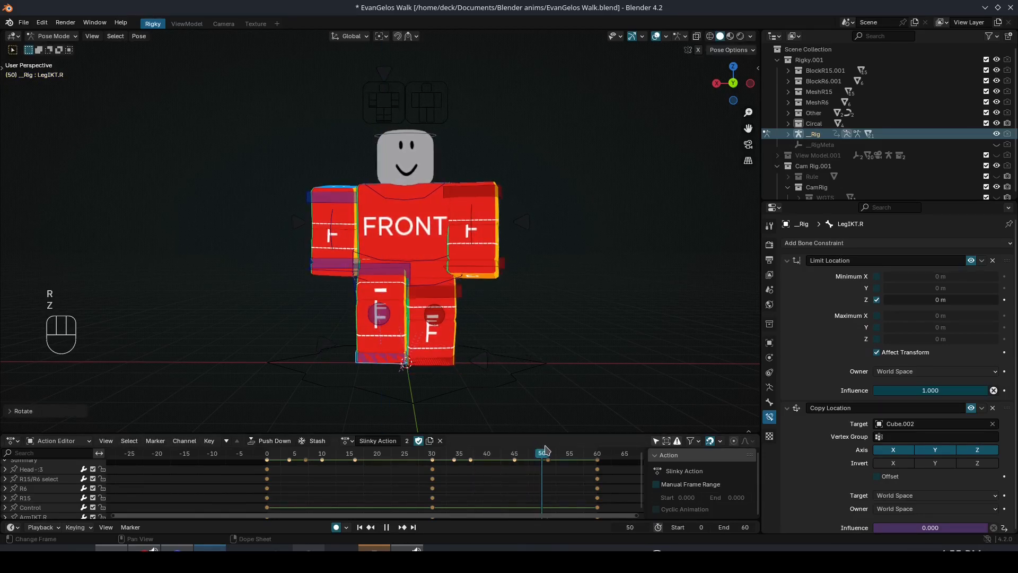
pyautogui.moveTo(547, 450); pyautogui.dragTo(548, 450)
pyautogui.press('r')
pyautogui.press('z')
pyautogui.click(561, 383)
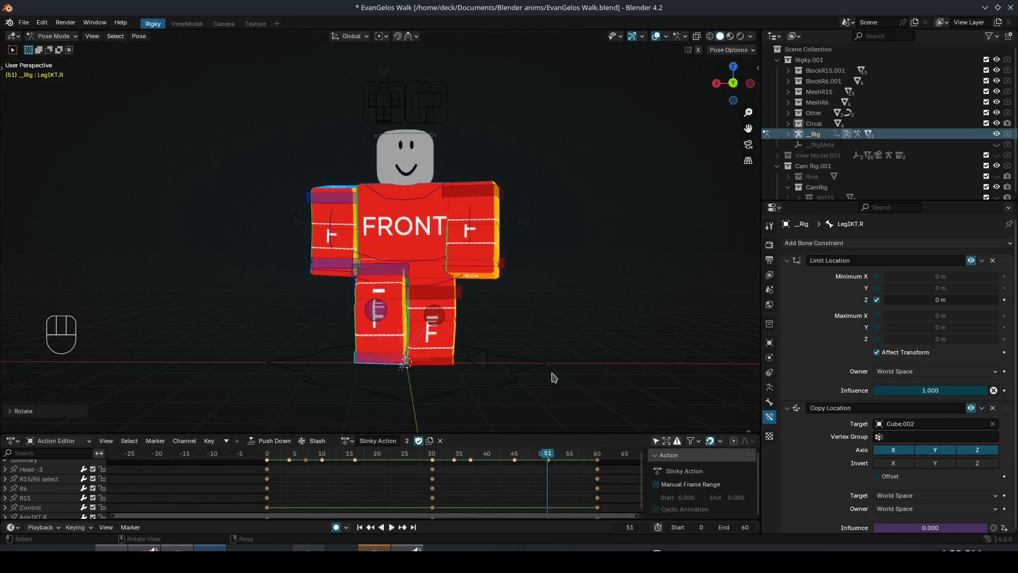
# Copy the frame 0 keyframes and paste them at frame 60 to close the walk loop
pyautogui.moveTo(547, 456); pyautogui.dragTo(590, 456)
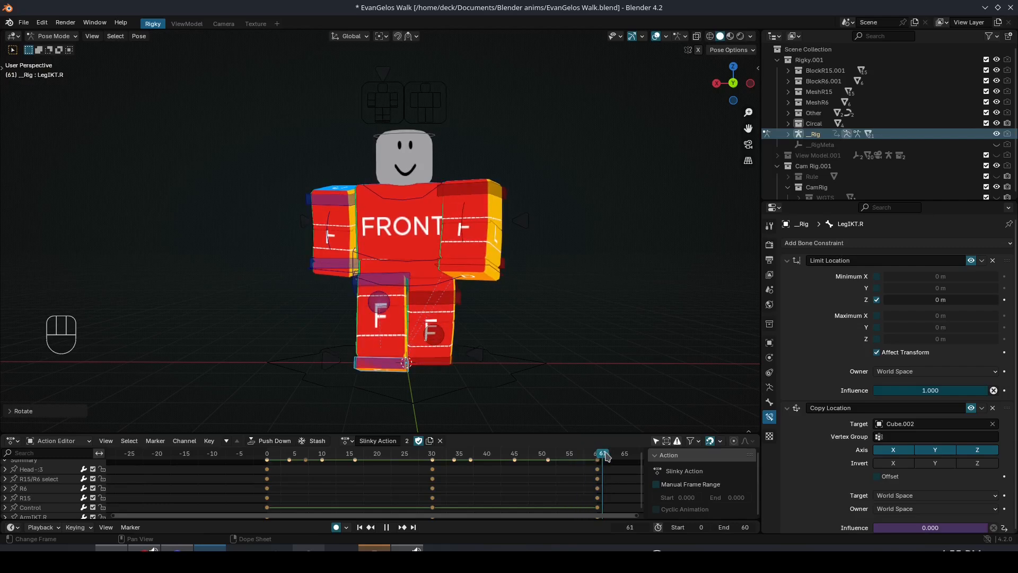
pyautogui.click(268, 469)
pyautogui.scroll(2, 287, 481)
pyautogui.moveTo(362, 392); pyautogui.dragTo(365, 393, button='middle')
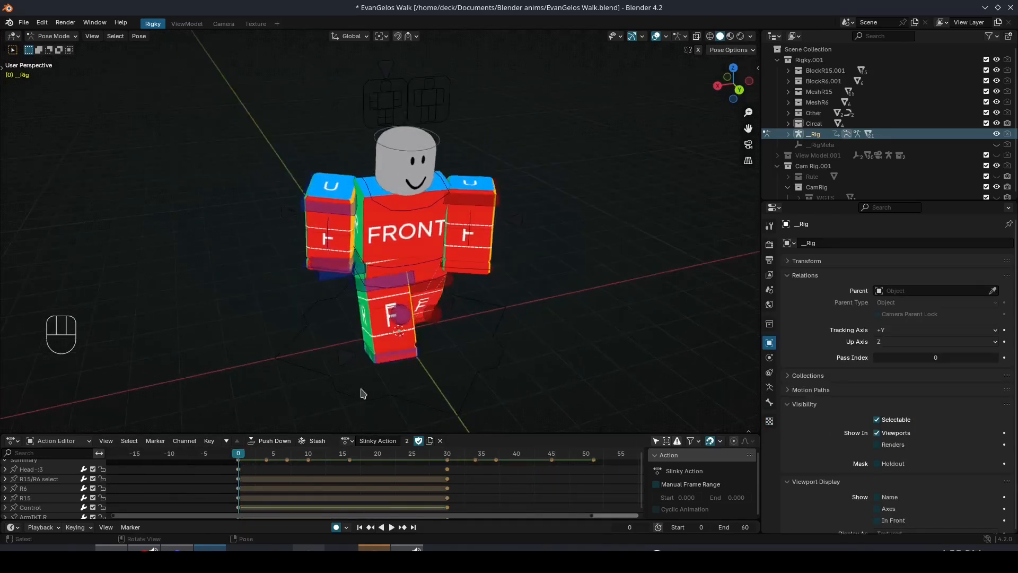
pyautogui.click(371, 392)
pyautogui.moveTo(265, 477); pyautogui.dragTo(275, 482, button='middle')
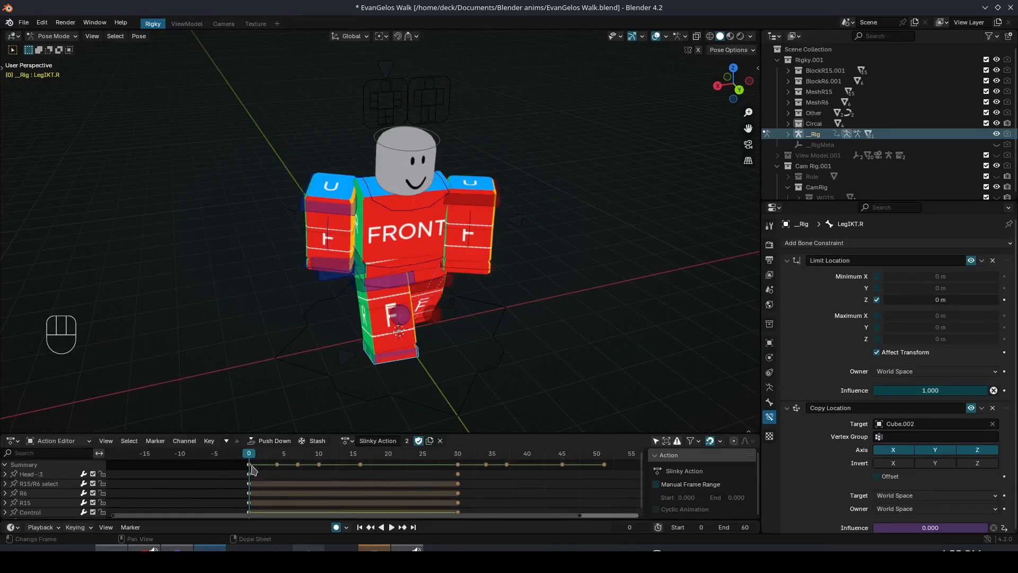
pyautogui.click(250, 465)
pyautogui.hotkey('ctrl', 'c')
pyautogui.moveTo(413, 487); pyautogui.dragTo(186, 485, button='middle')
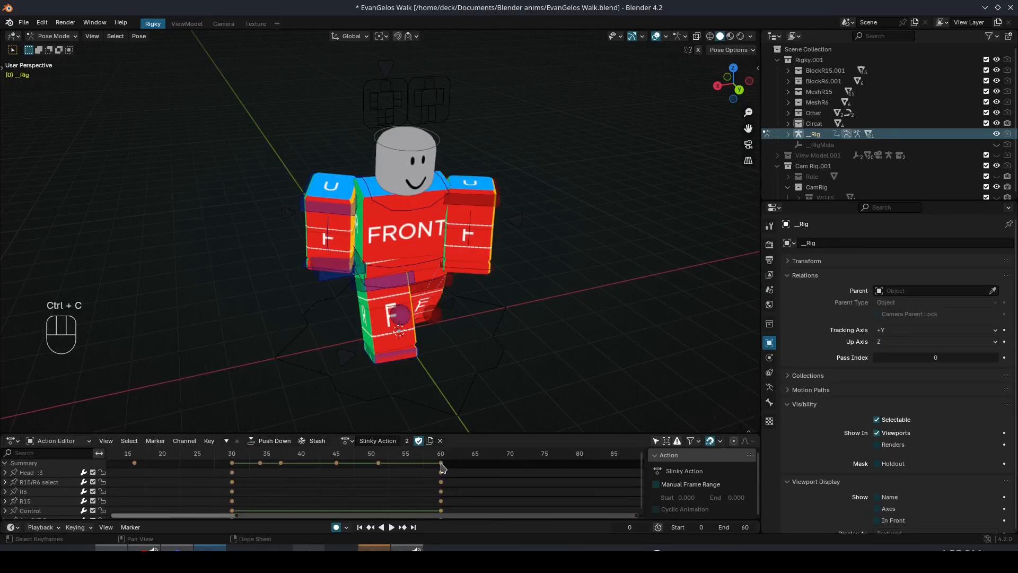
pyautogui.moveTo(442, 457); pyautogui.dragTo(444, 458)
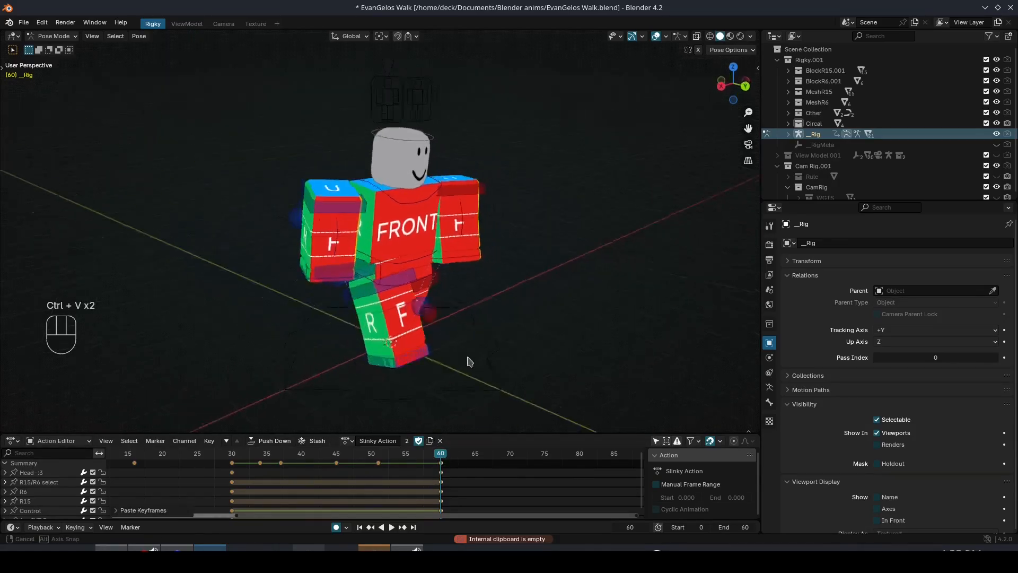
# Play back the walk and examine the leg motion from the front and the side
pyautogui.press('space')
pyautogui.moveTo(466, 359); pyautogui.dragTo(414, 371, button='middle')
pyautogui.press('space')
pyautogui.moveTo(309, 461); pyautogui.dragTo(603, 455, button='middle')
pyautogui.press('space')
pyautogui.moveTo(463, 415); pyautogui.dragTo(217, 352, button='middle')
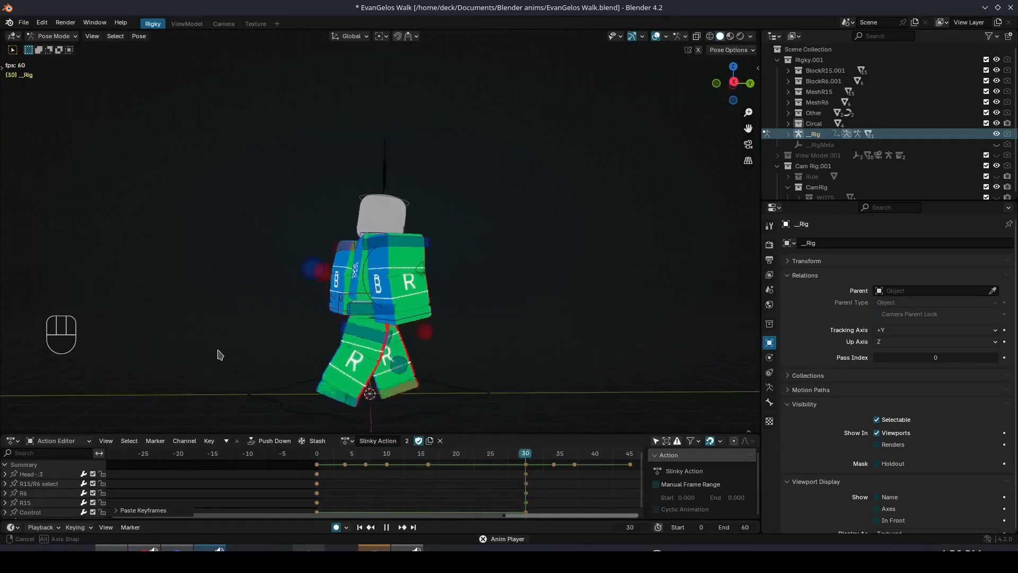
pyautogui.press('space')
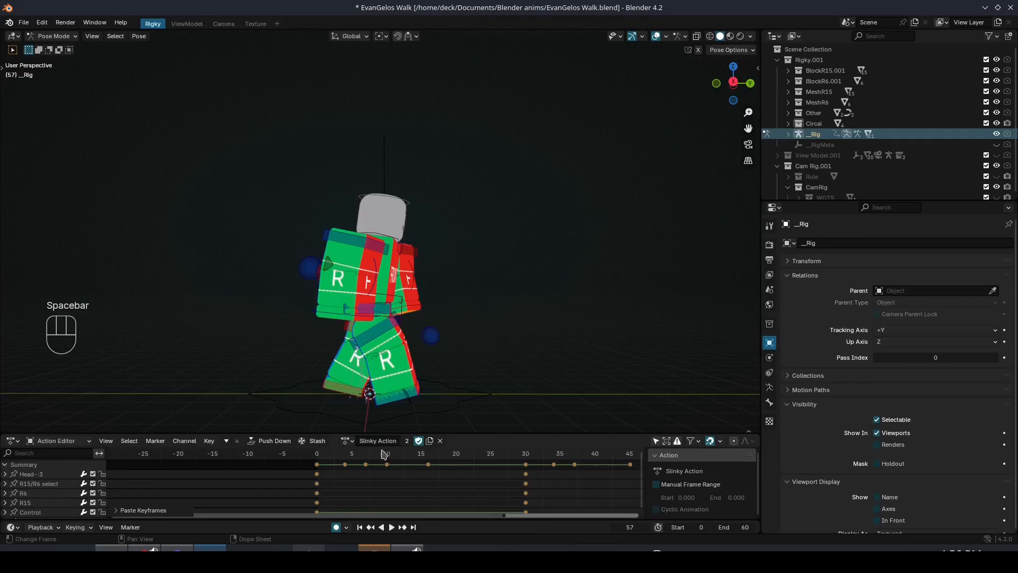
# Move the keyframe at frame 51 to frame 52 and replay the animation
pyautogui.moveTo(349, 496); pyautogui.dragTo(168, 495, button='middle')
pyautogui.click(404, 466)
pyautogui.press('g')
pyautogui.click(412, 465)
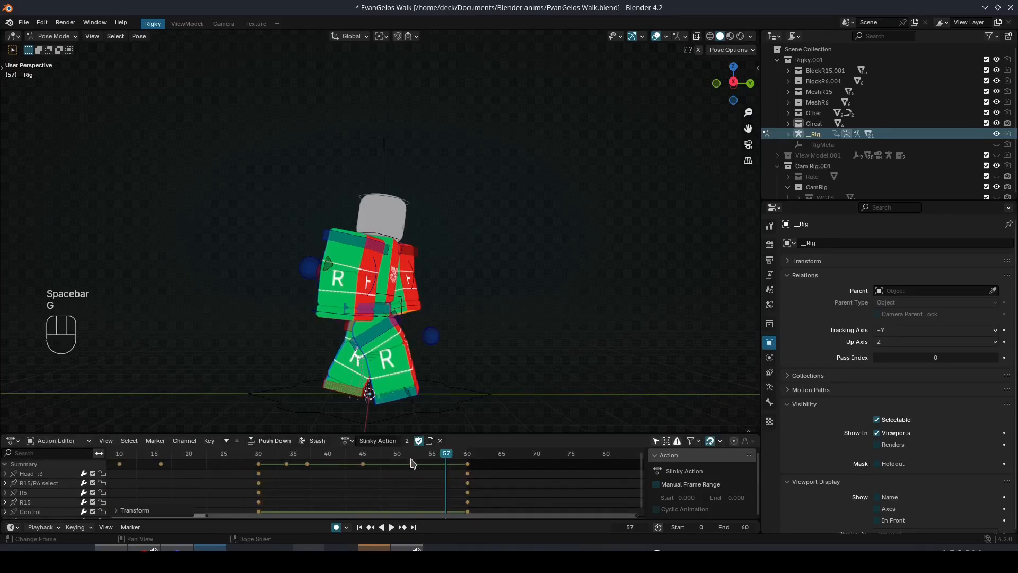
pyautogui.press('space')
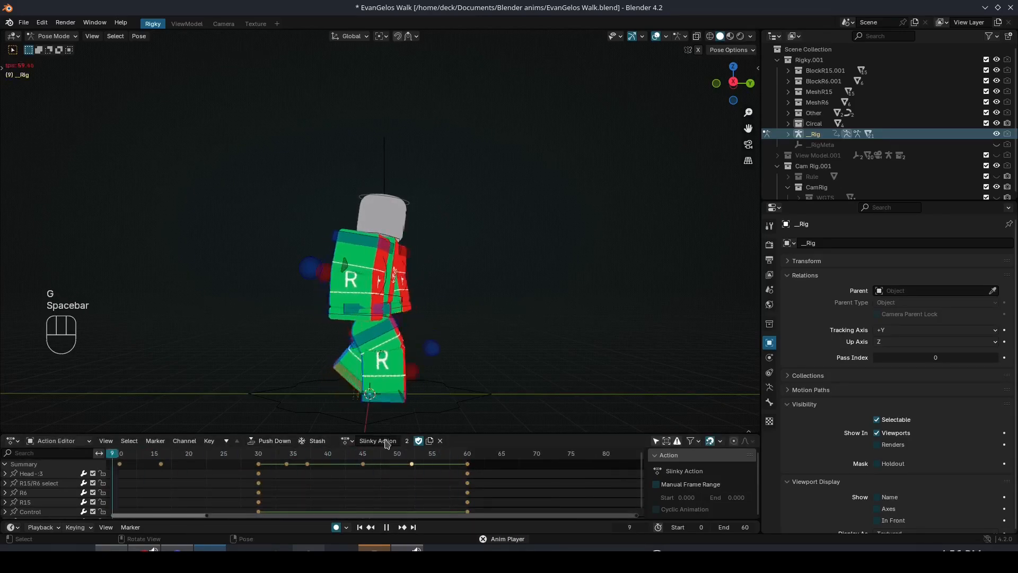
# Retime the first half of the walk by moving the frame 10 keyframe to 12 and the frame 16 keyframe to 19
pyautogui.moveTo(161, 479); pyautogui.dragTo(272, 479, button='middle')
pyautogui.click(273, 467)
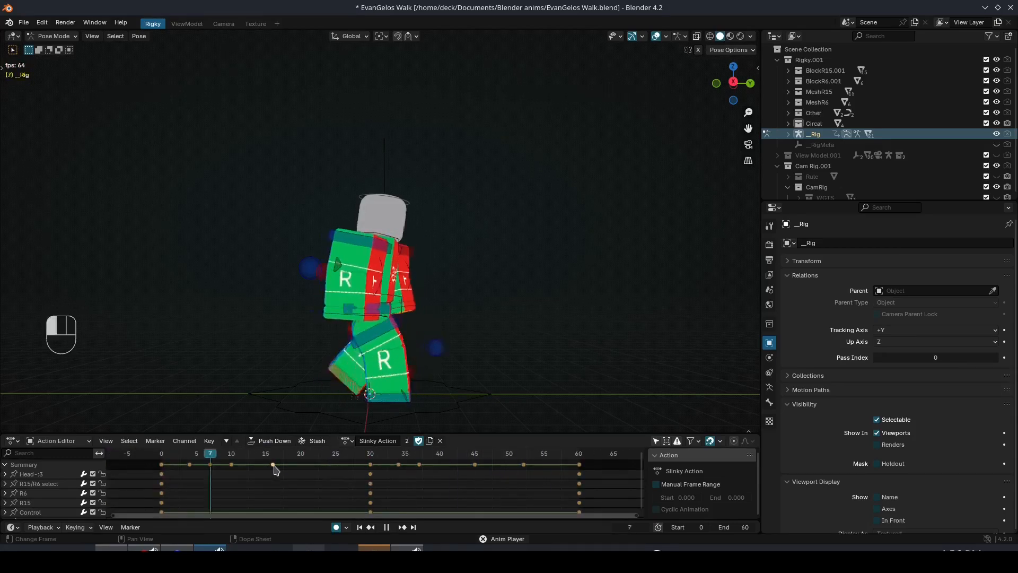
pyautogui.press('g')
pyautogui.click(280, 468)
pyautogui.click(232, 466)
pyautogui.press('g')
pyautogui.click(247, 465)
pyautogui.click(279, 465)
pyautogui.press('g')
pyautogui.click(294, 465)
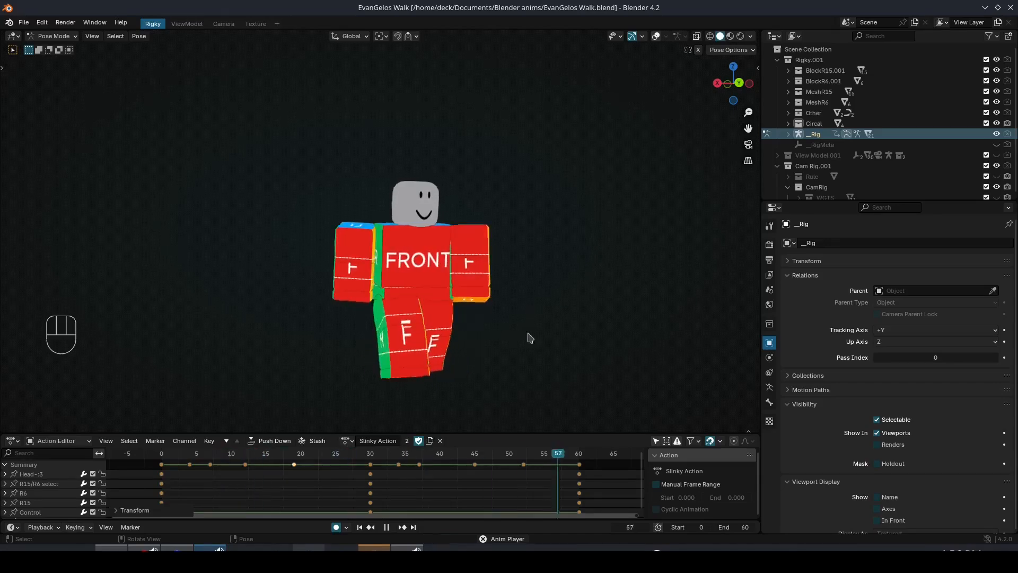
# Turn the viewport overlays back on and scrub through the walk to inspect the torso and arms
pyautogui.click(656, 36)
pyautogui.scroll(3, 509, 280)
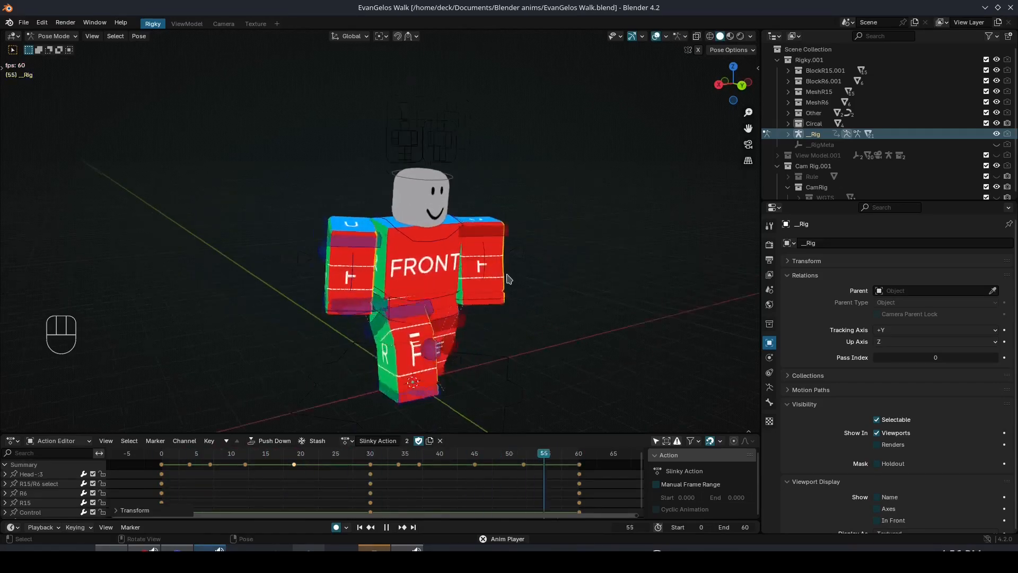
pyautogui.moveTo(509, 279); pyautogui.dragTo(403, 200, button='middle')
pyautogui.click(400, 211)
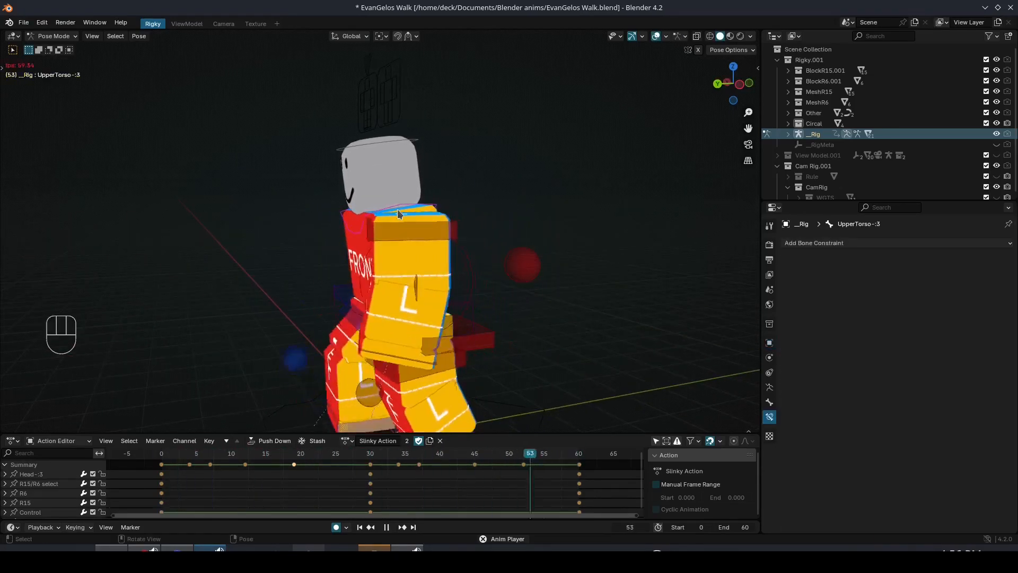
pyautogui.moveTo(290, 398); pyautogui.dragTo(371, 389, button='middle')
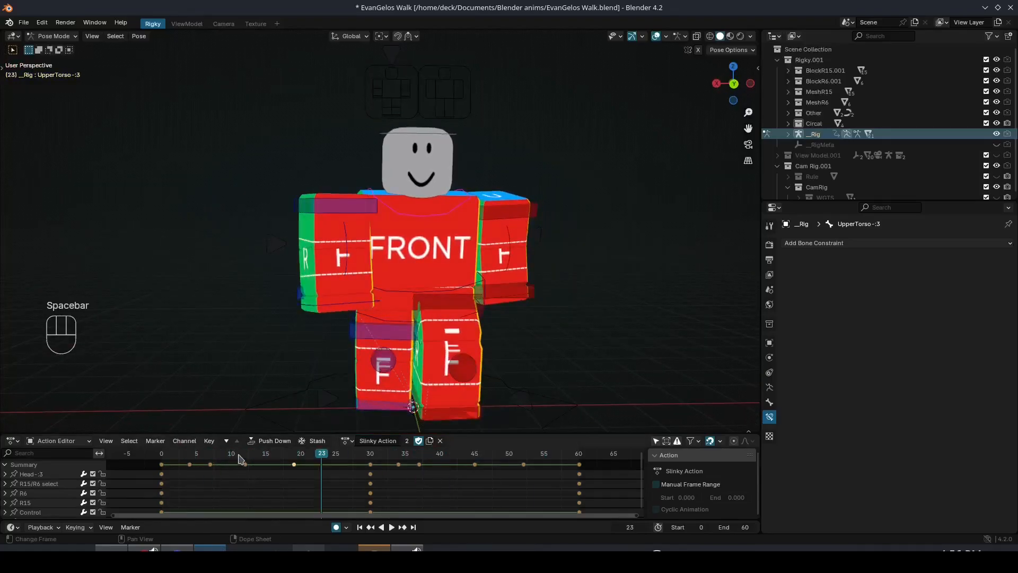
pyautogui.moveTo(239, 457); pyautogui.dragTo(133, 447)
# At frame 12, rotate and move the right upper arm UpperArm.R and rotate LowerArm.R
pyautogui.click(306, 227)
pyautogui.moveTo(307, 227); pyautogui.dragTo(436, 329, button='middle')
pyautogui.press('space')
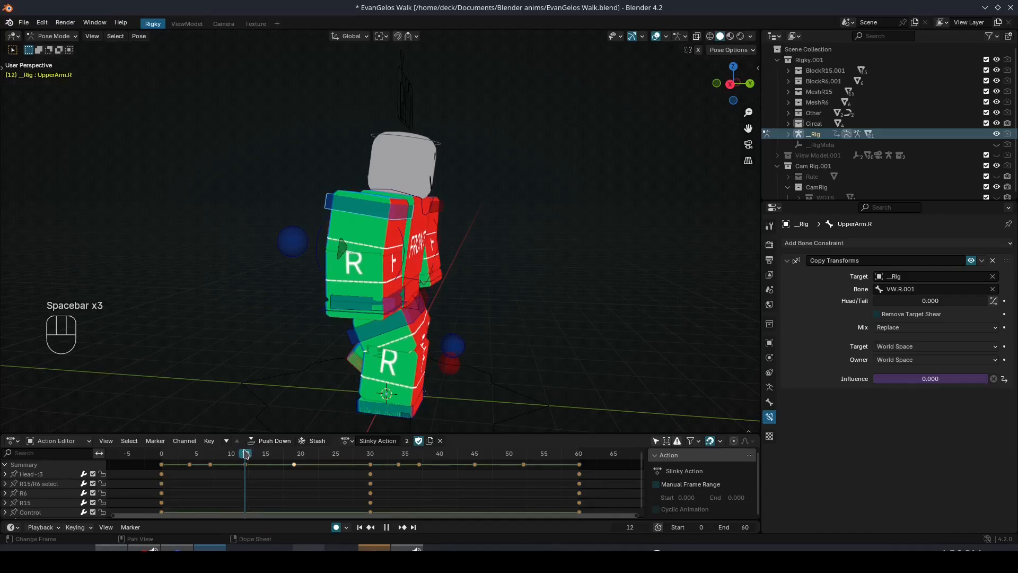
pyautogui.press('r')
pyautogui.click(472, 307)
pyautogui.press('g')
pyautogui.click(473, 304)
pyautogui.click(319, 239)
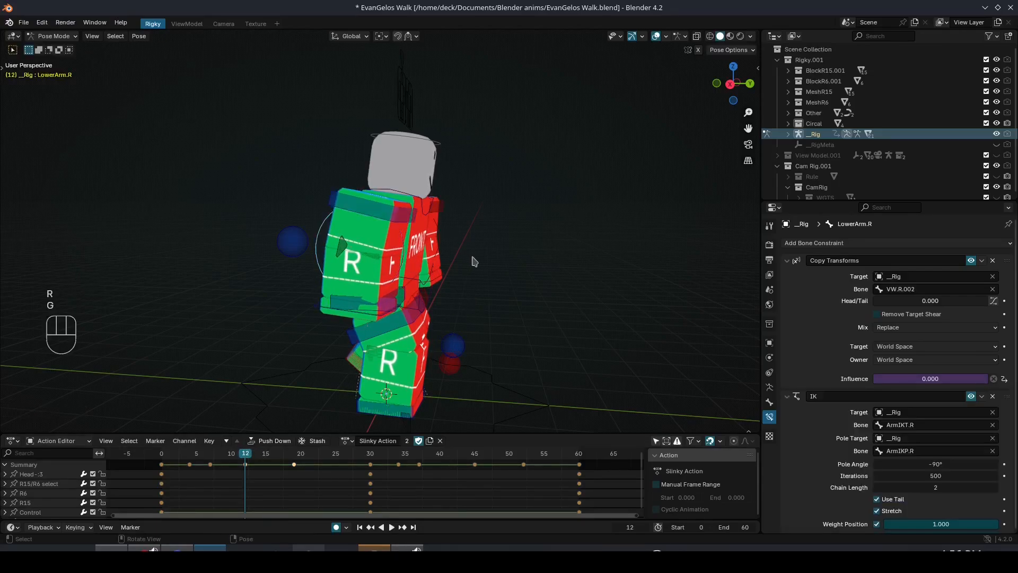
pyautogui.press('r')
pyautogui.click(468, 275)
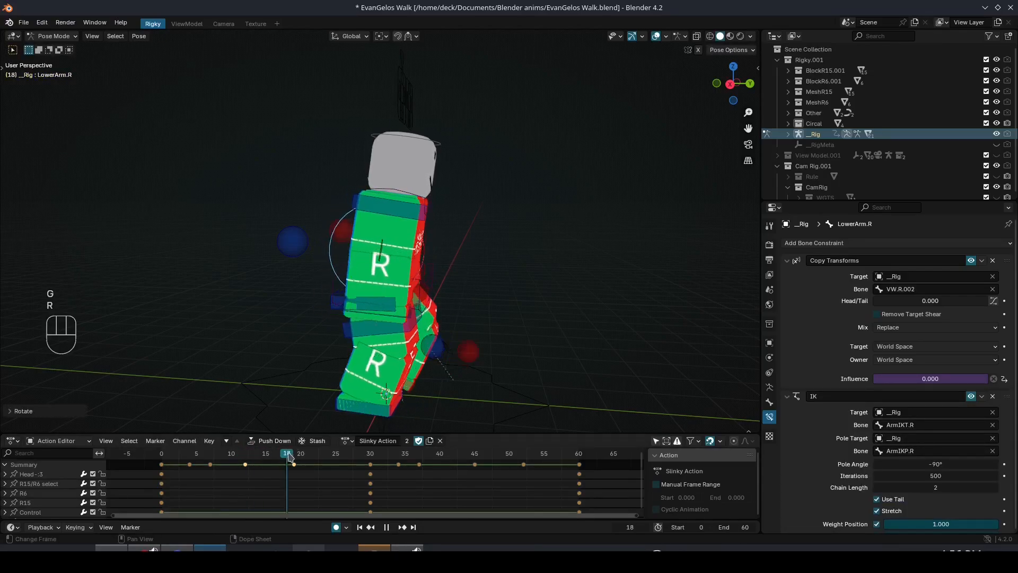
# At frame 34, rotate the right lower arm LowerArm.R in several small turns
pyautogui.press('r')
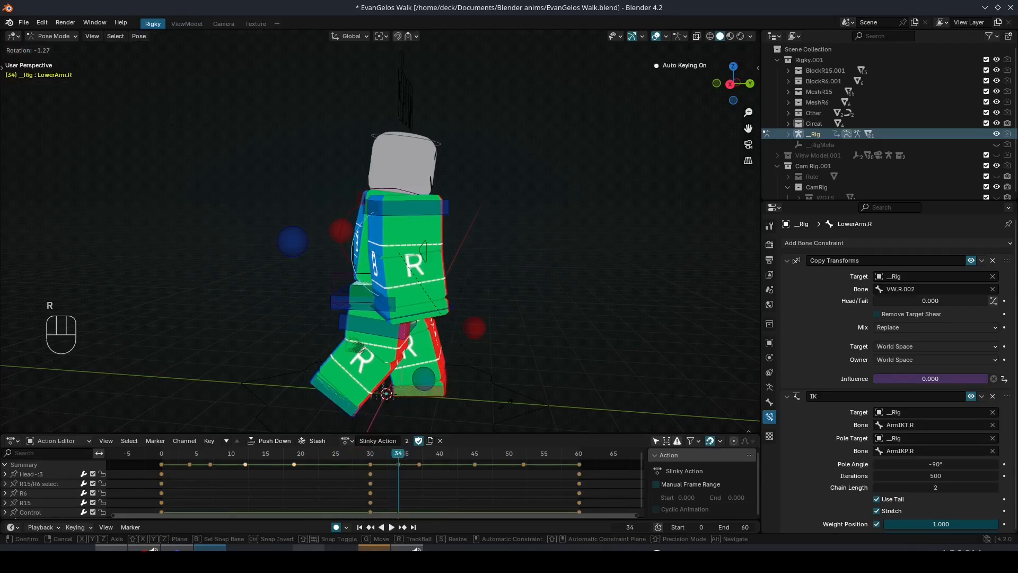
pyautogui.click(476, 247)
pyautogui.moveTo(504, 289); pyautogui.dragTo(476, 290, button='middle')
pyautogui.press('r')
pyautogui.click(478, 283)
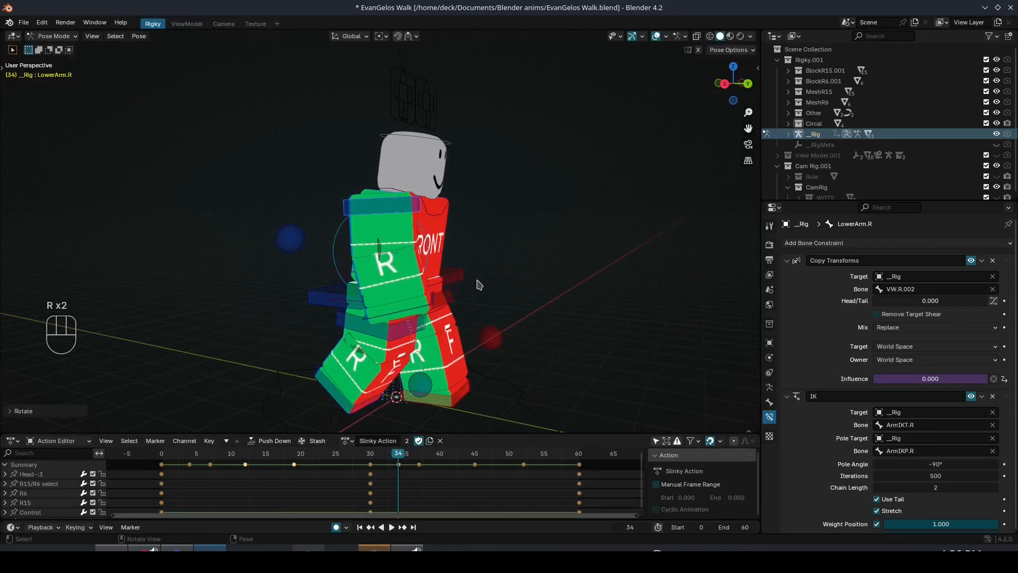
pyautogui.press('g')
pyautogui.press('r')
pyautogui.click(482, 281)
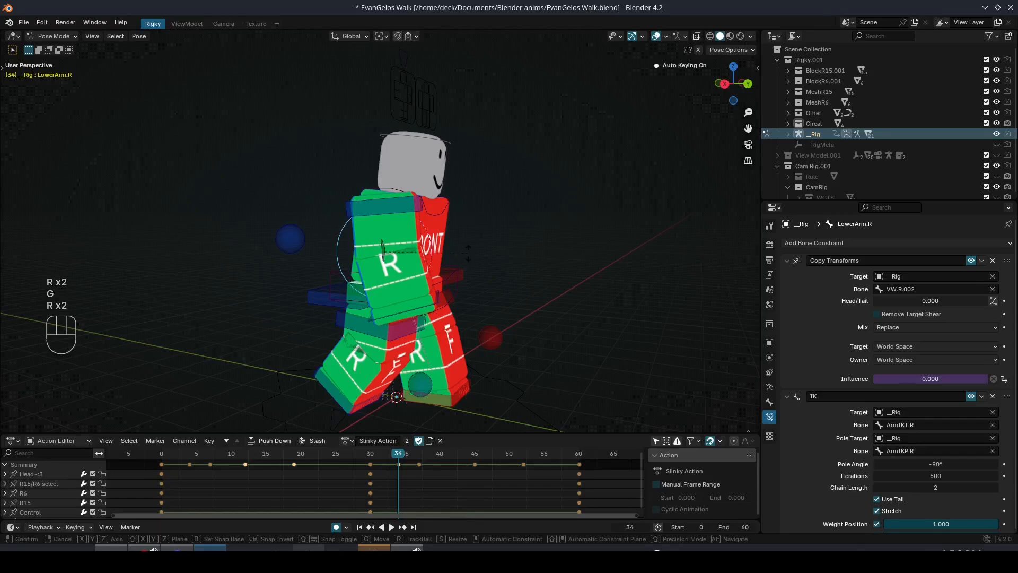
pyautogui.click(396, 395)
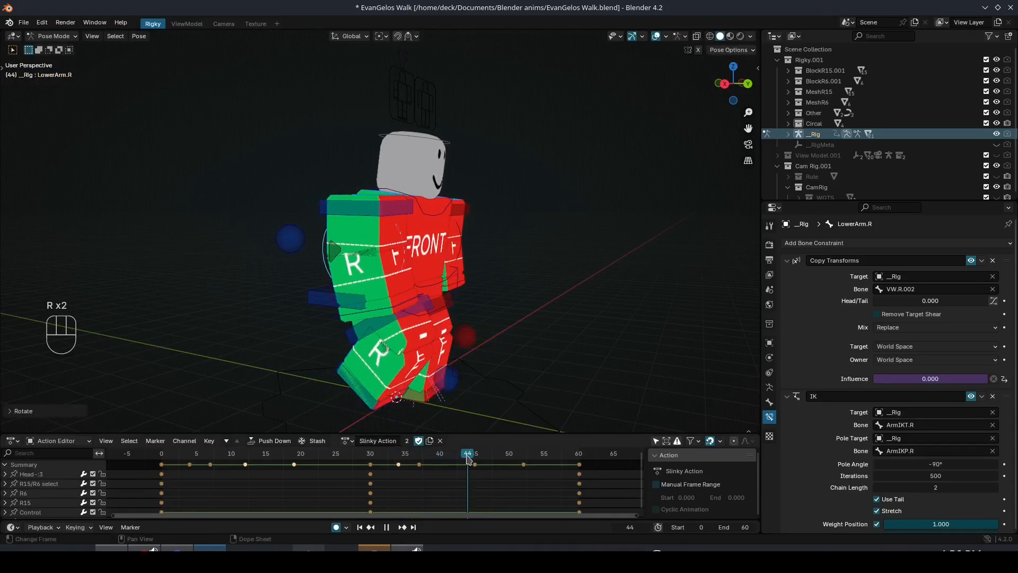
# At frame 45, rotate LowerArm.R, and rotate and move UpperArm.R
pyautogui.moveTo(485, 407); pyautogui.dragTo(523, 403, button='middle')
pyautogui.press('r')
pyautogui.click(525, 346)
pyautogui.click(423, 207)
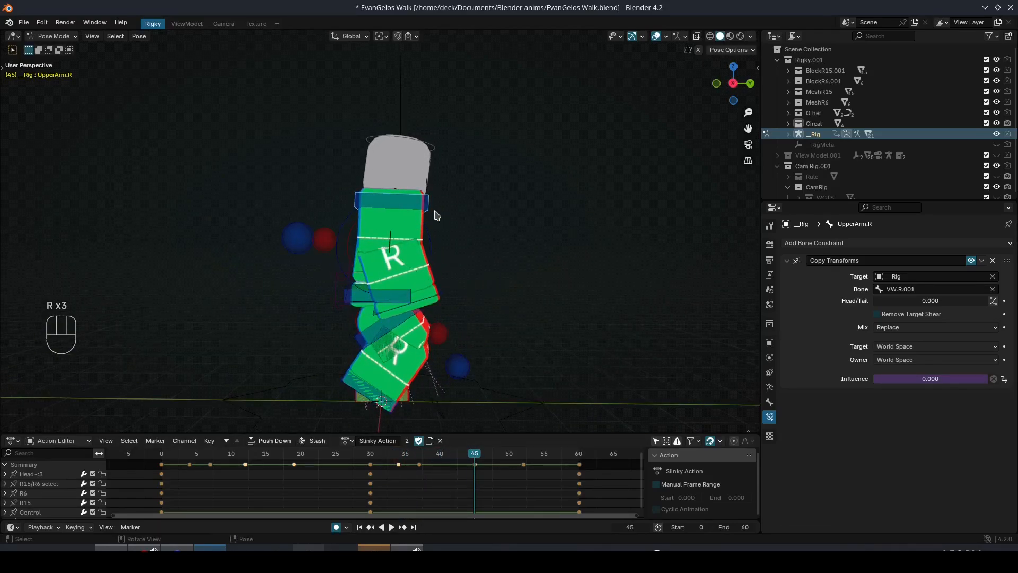
pyautogui.press('r')
pyautogui.click(490, 215)
pyautogui.press('g')
pyautogui.click(489, 219)
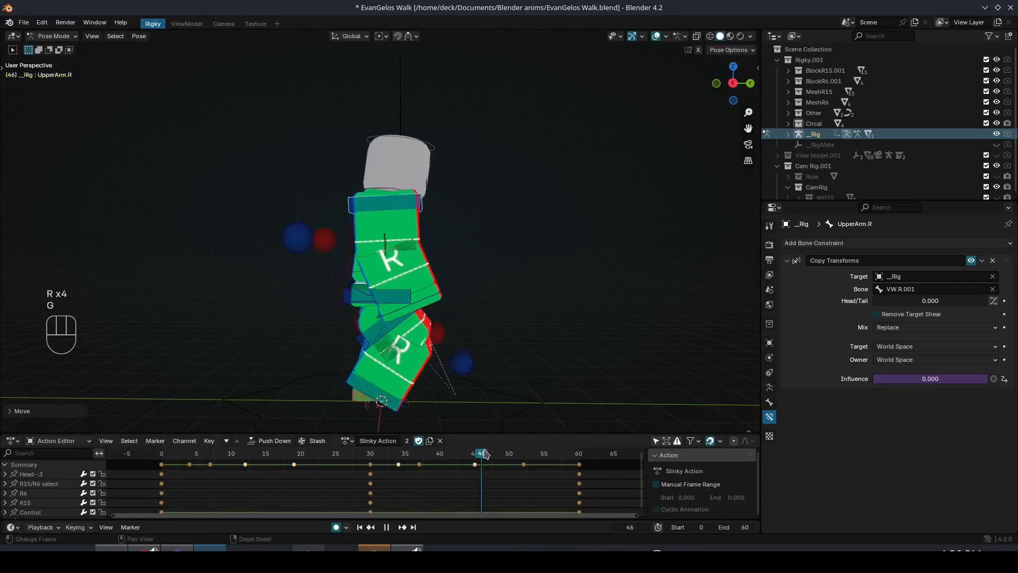
# At frame 52, rotate the lower part of the right arm
pyautogui.moveTo(456, 333); pyautogui.dragTo(476, 331, button='middle')
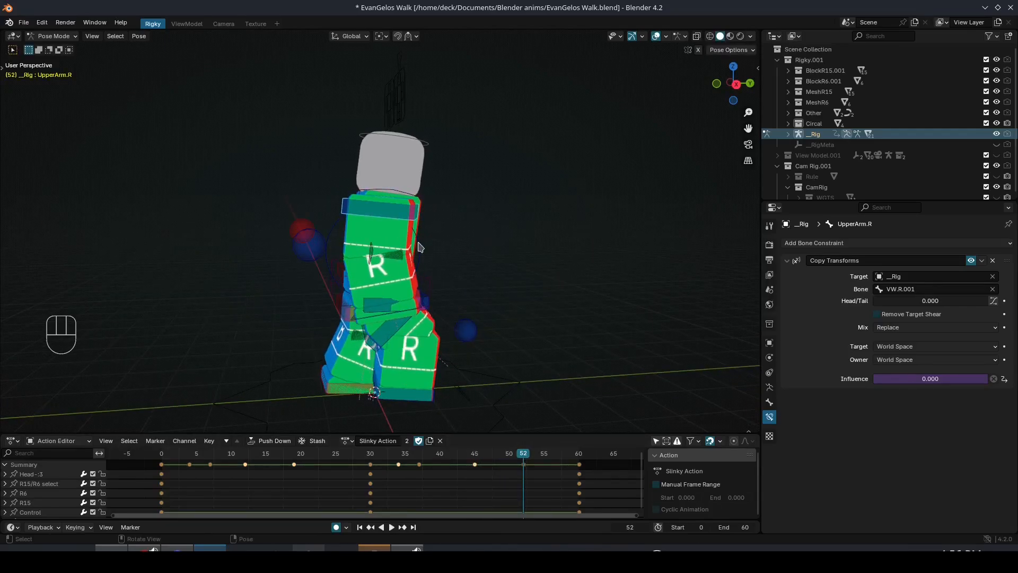
pyautogui.click(404, 256)
pyautogui.press('r')
pyautogui.click(431, 233)
# At frame 52, rotate UpperArm.R about global Z, then move it freely to refine its position
pyautogui.click(420, 213)
pyautogui.moveTo(507, 222); pyautogui.dragTo(498, 307, button='middle')
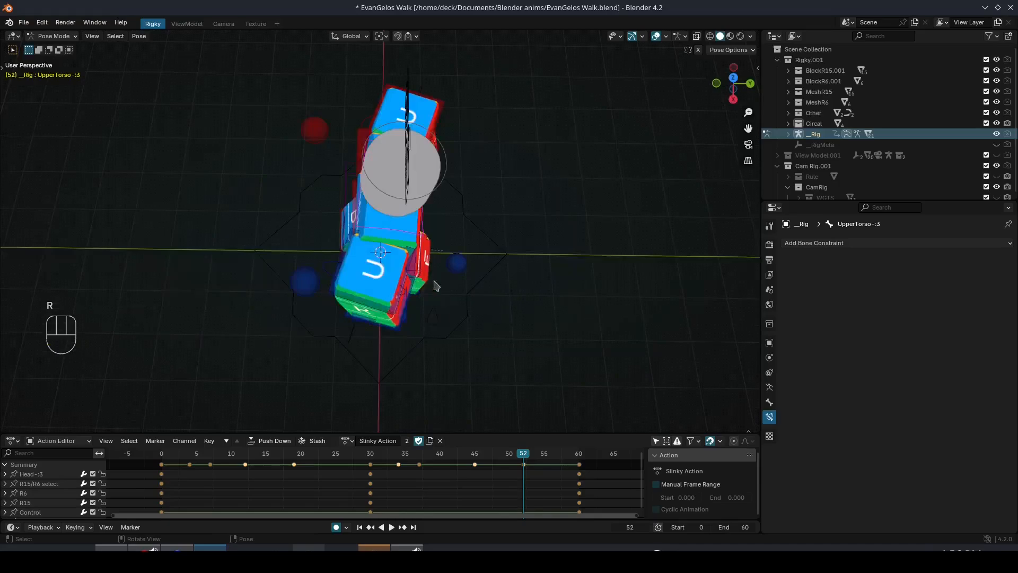
pyautogui.moveTo(436, 286); pyautogui.dragTo(428, 263, button='middle')
pyautogui.click(398, 236)
pyautogui.press('r')
pyautogui.press('z')
pyautogui.click(511, 302)
pyautogui.moveTo(507, 302); pyautogui.dragTo(527, 300, button='middle')
pyautogui.press('r')
pyautogui.press('g')
pyautogui.click(527, 284)
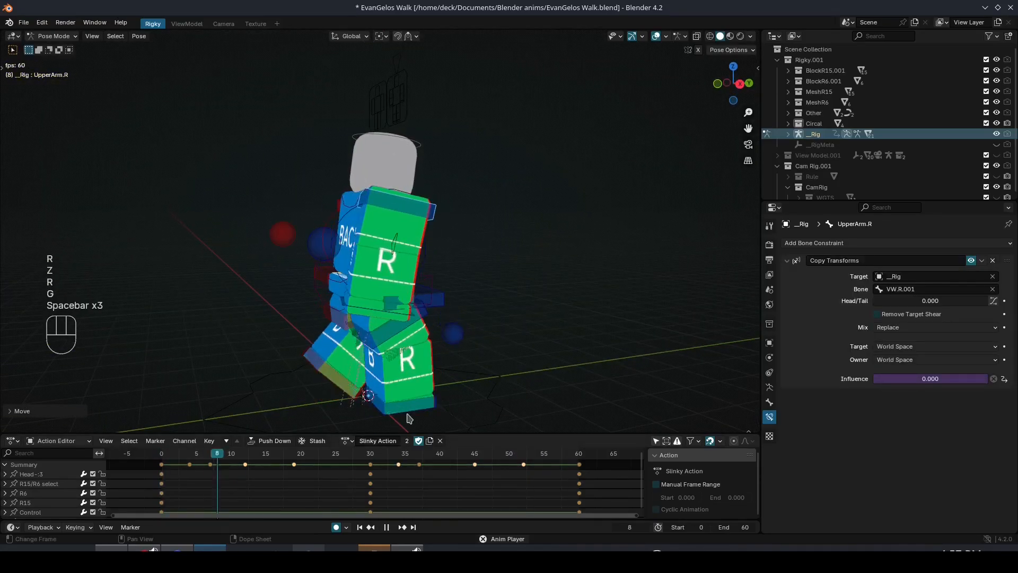
# Save the file and review the walk playback from several angles, turning the viewport overlays back on
pyautogui.moveTo(477, 323); pyautogui.dragTo(499, 190, button='middle')
pyautogui.hotkey('ctrl', 's')
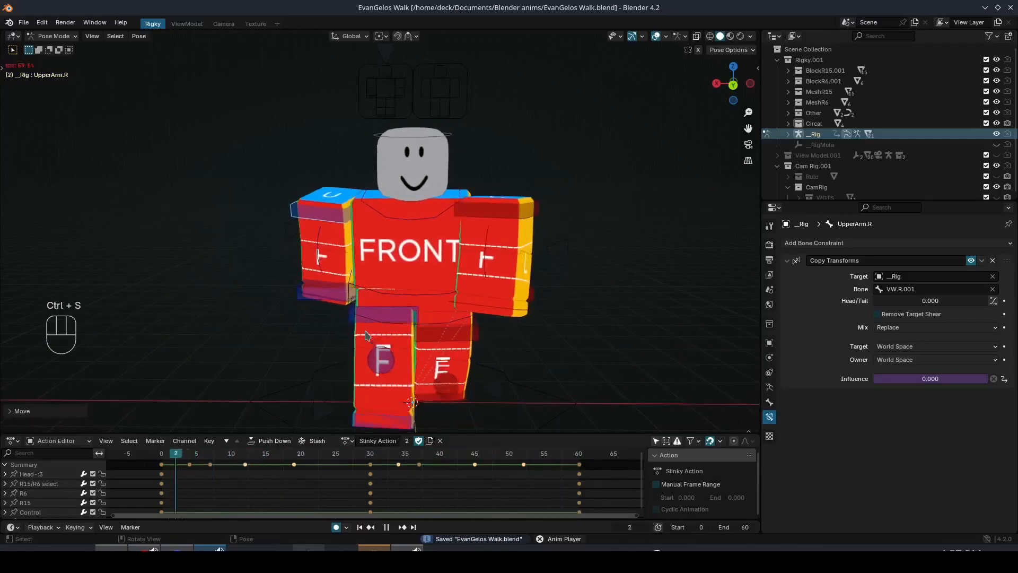
pyautogui.moveTo(498, 297); pyautogui.dragTo(506, 245, button='middle')
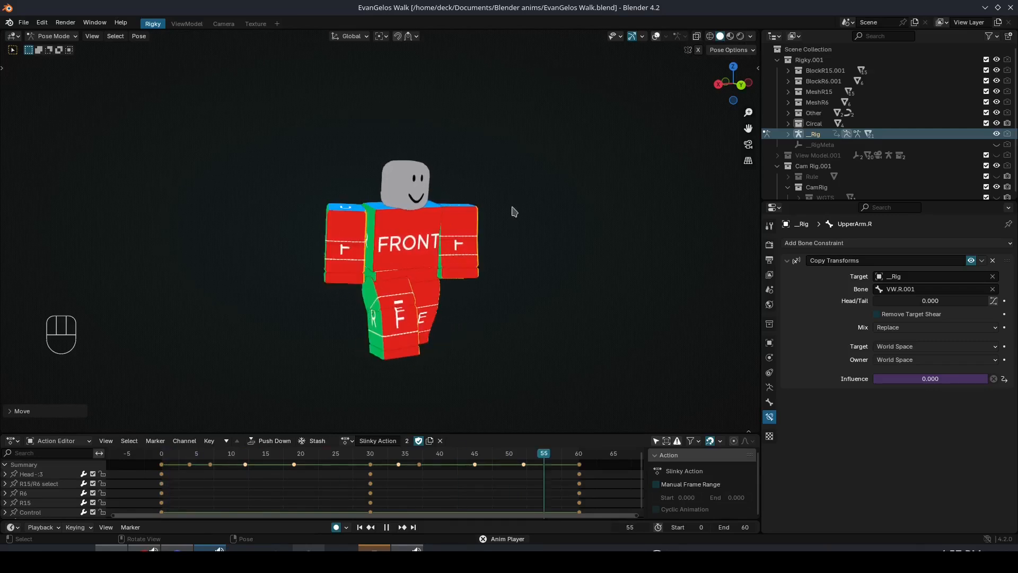
pyautogui.click(656, 36)
pyautogui.moveTo(470, 277); pyautogui.dragTo(523, 279, button='middle')
pyautogui.scroll(2, 523, 279)
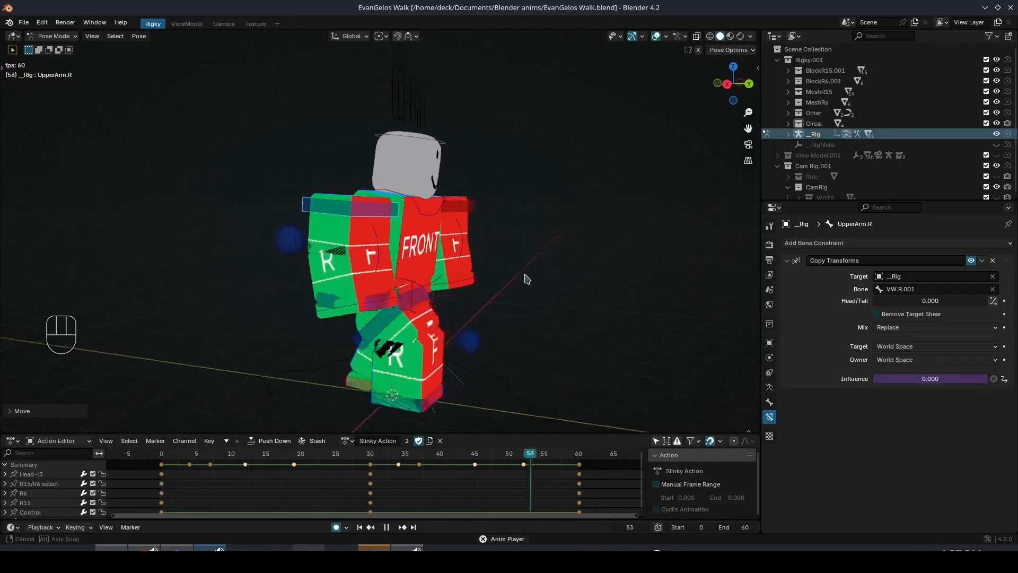
pyautogui.press('space')
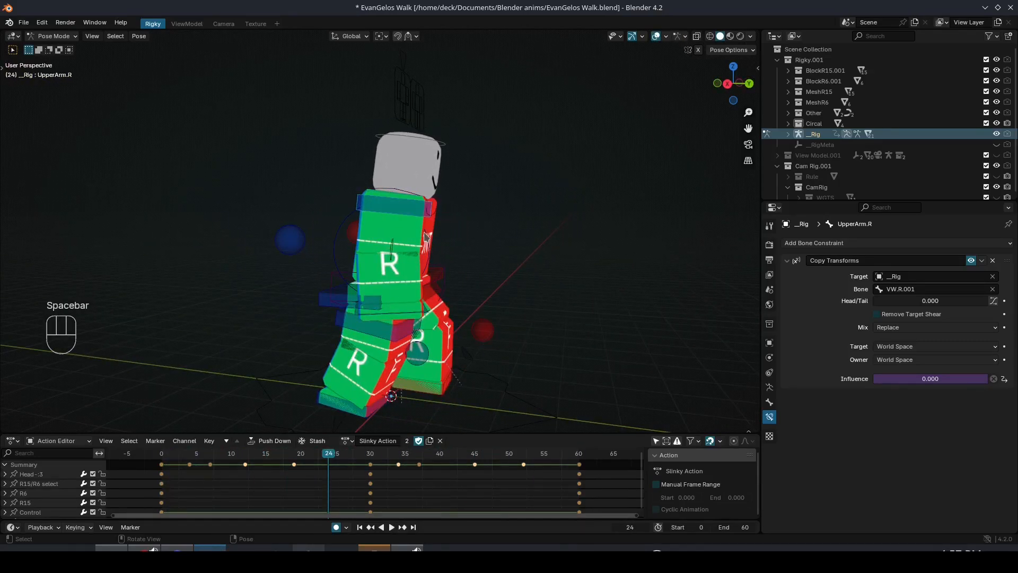
pyautogui.press('space')
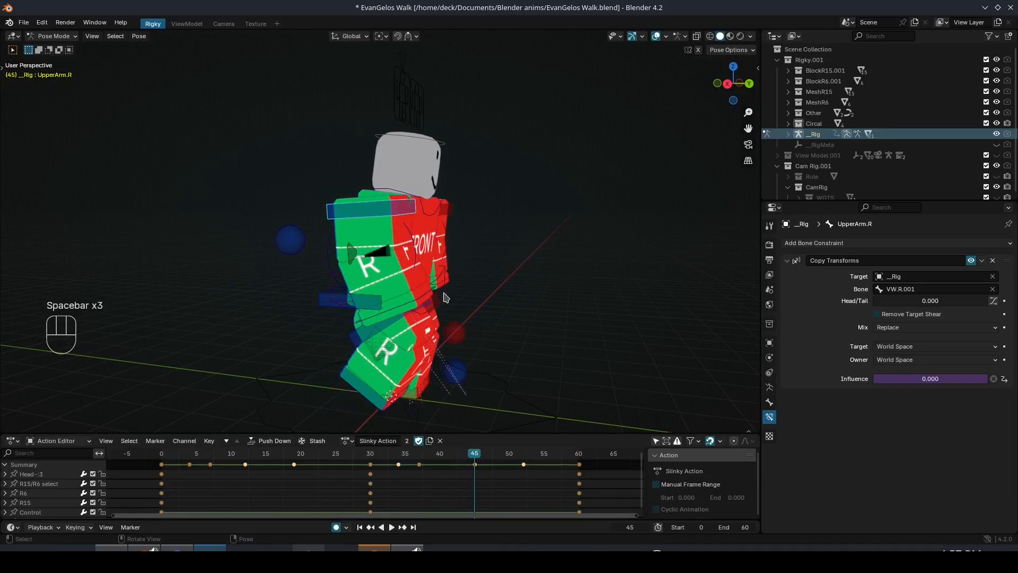
# At frame 45, move and rotate UpperArm.R again, and replay the walk
pyautogui.moveTo(446, 297); pyautogui.dragTo(475, 295, button='middle')
pyautogui.press('g')
pyautogui.press('r')
pyautogui.click(477, 297)
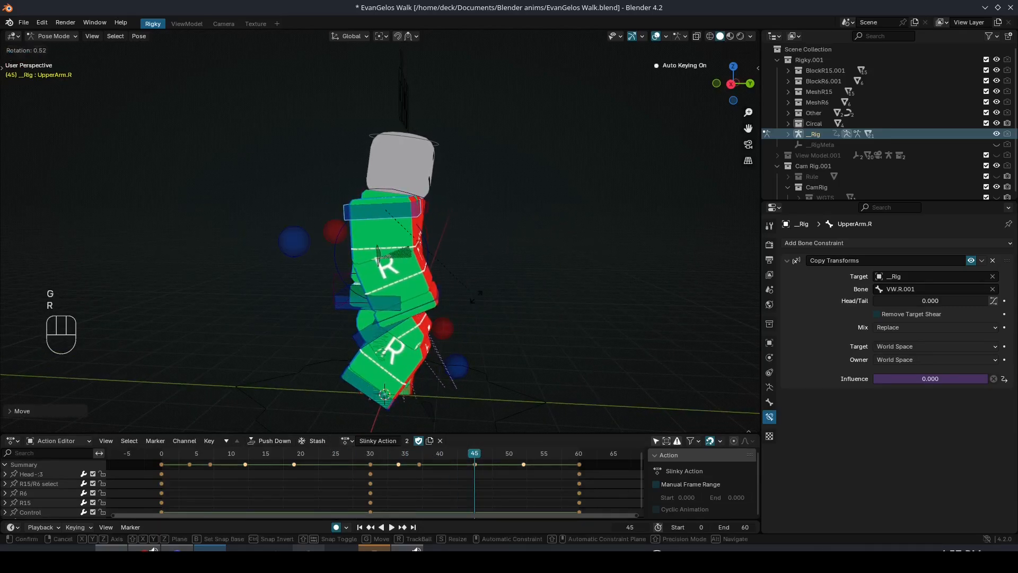
pyautogui.press('space')
pyautogui.press('space')
pyautogui.press('space')
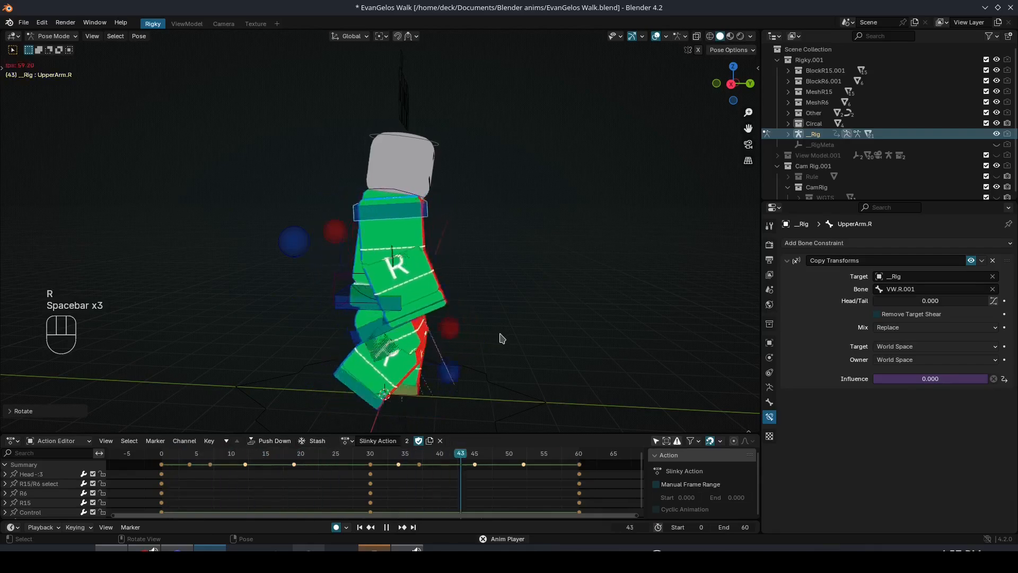
# At frame 52, move UpperArm.R along global Z, refine its rotation, and replay the walk
pyautogui.press('space')
pyautogui.press('g')
pyautogui.press('z')
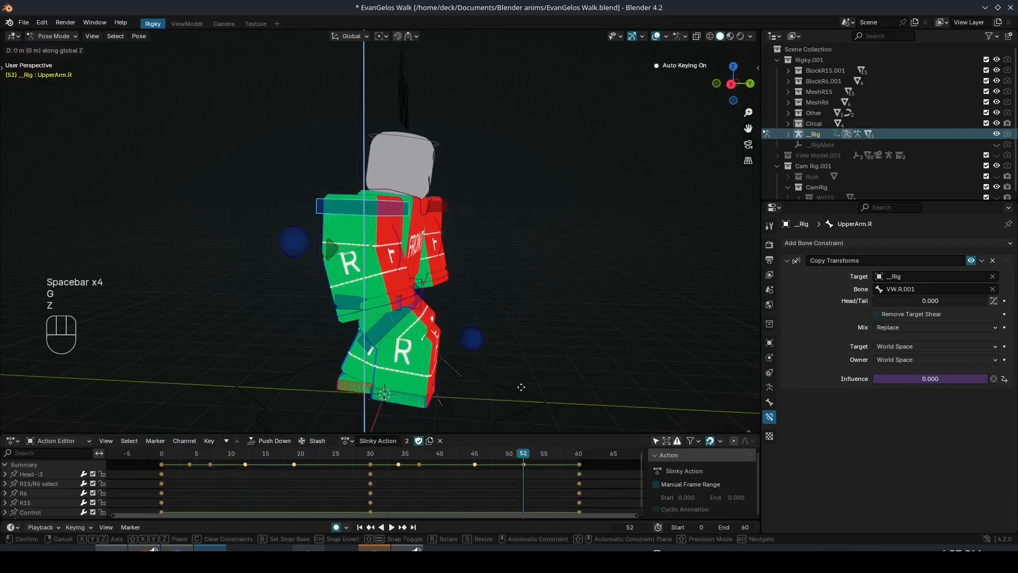
pyautogui.click(520, 391)
pyautogui.press('r')
pyautogui.click(525, 400)
pyautogui.moveTo(392, 341); pyautogui.dragTo(412, 340, button='middle')
pyautogui.press('r')
pyautogui.press('space')
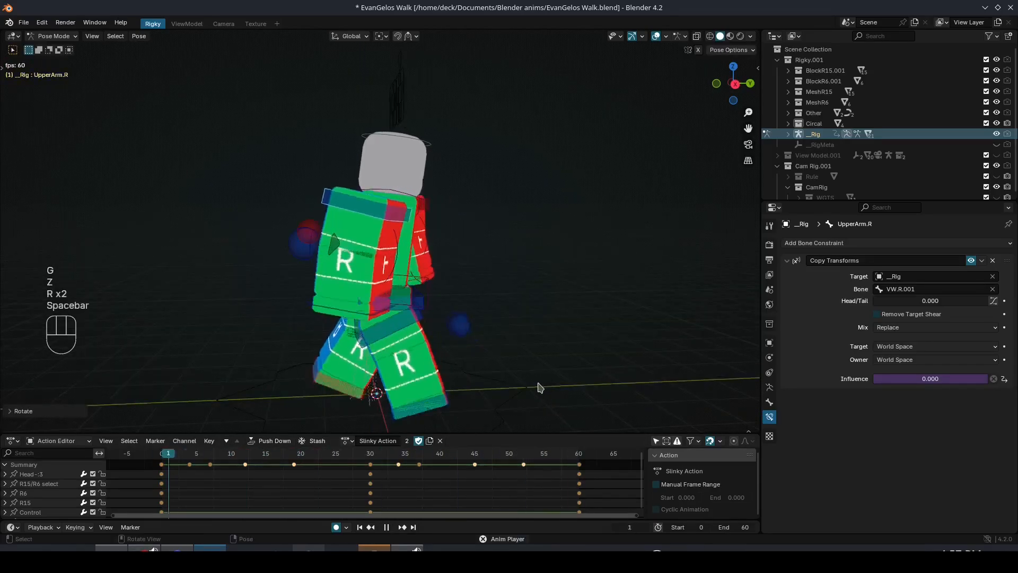
# At frame 7, rotate and move UpperArm.R, and replay the walk
pyautogui.press('space')
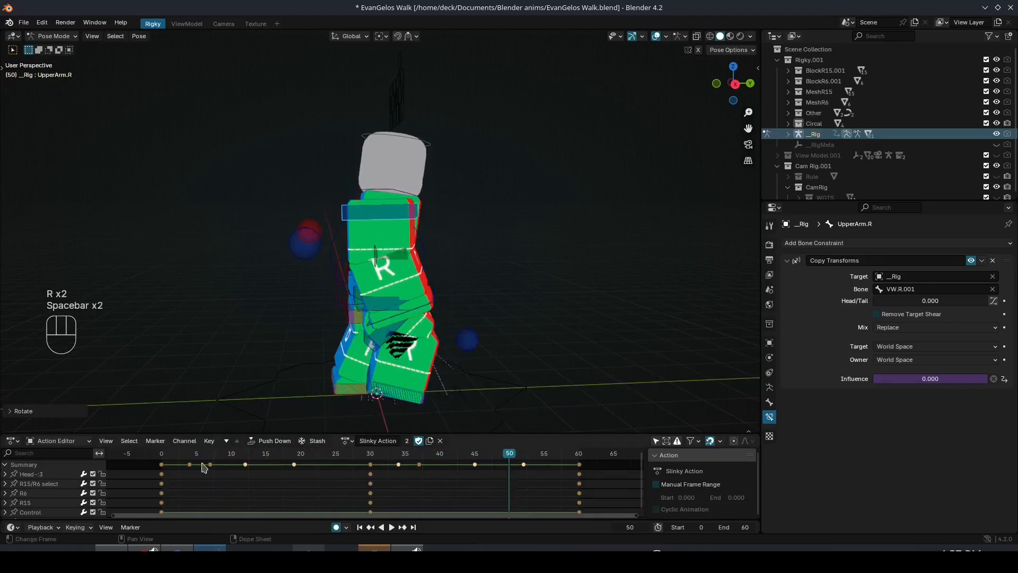
pyautogui.moveTo(170, 457); pyautogui.dragTo(212, 457)
pyautogui.press('r')
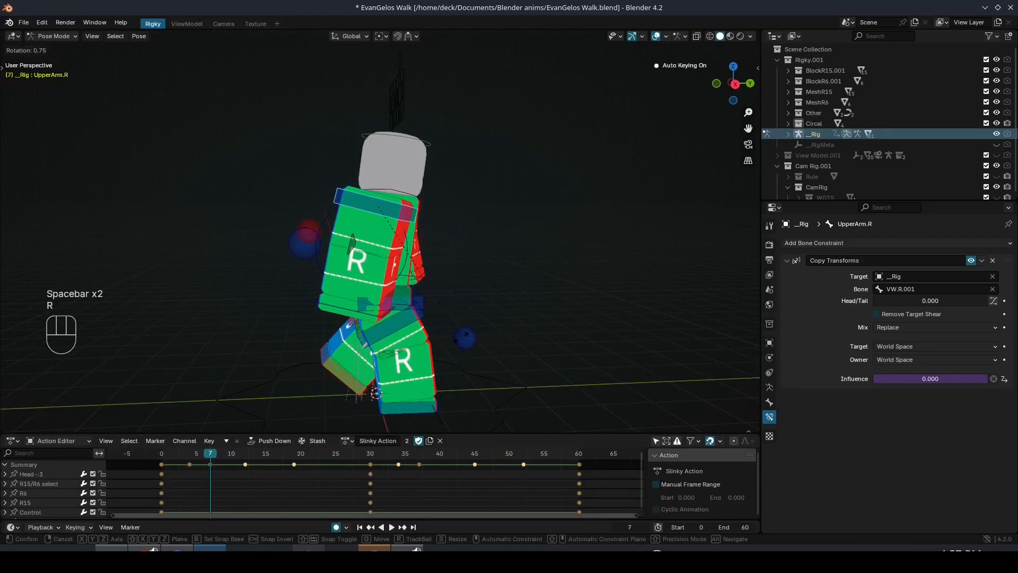
pyautogui.click(460, 341)
pyautogui.press('g')
pyautogui.click(459, 341)
pyautogui.press('space')
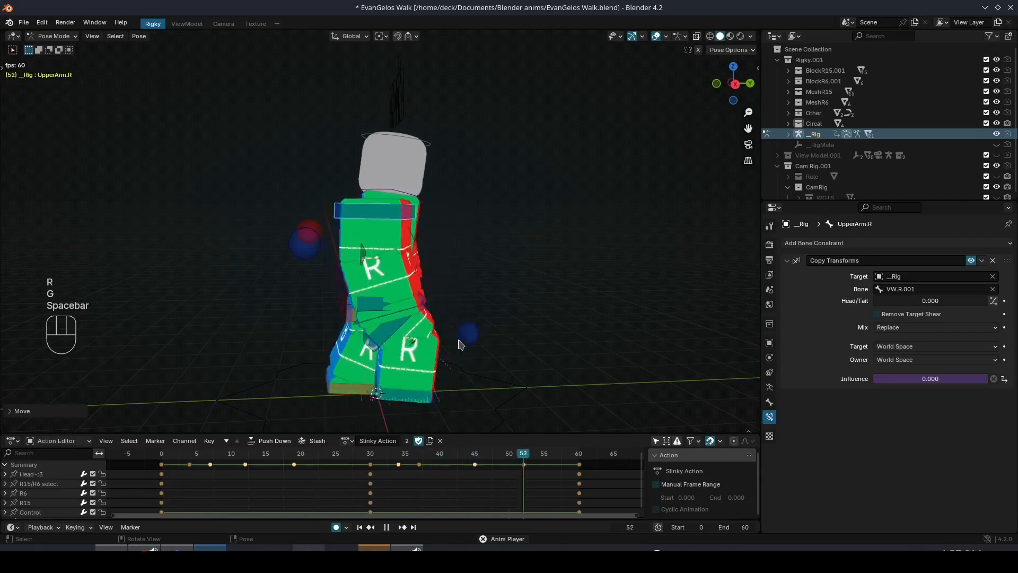
# Save the file and review the walk playback from the front of the character
pyautogui.press('ctrl+KP_1')
pyautogui.hotkey('ctrl', 's')
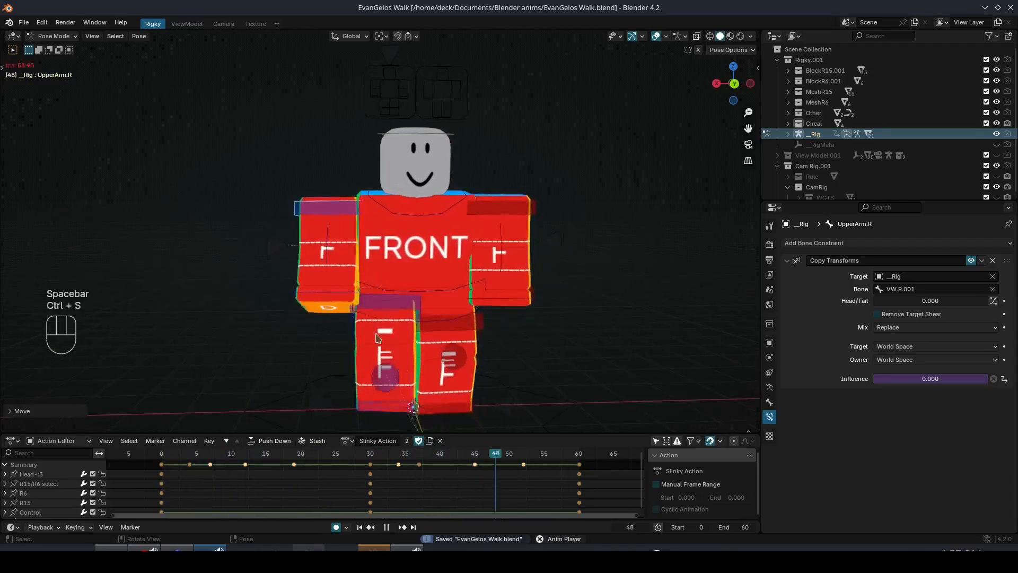
pyautogui.moveTo(492, 266); pyautogui.dragTo(448, 267, button='middle')
pyautogui.scroll(2, 449, 266)
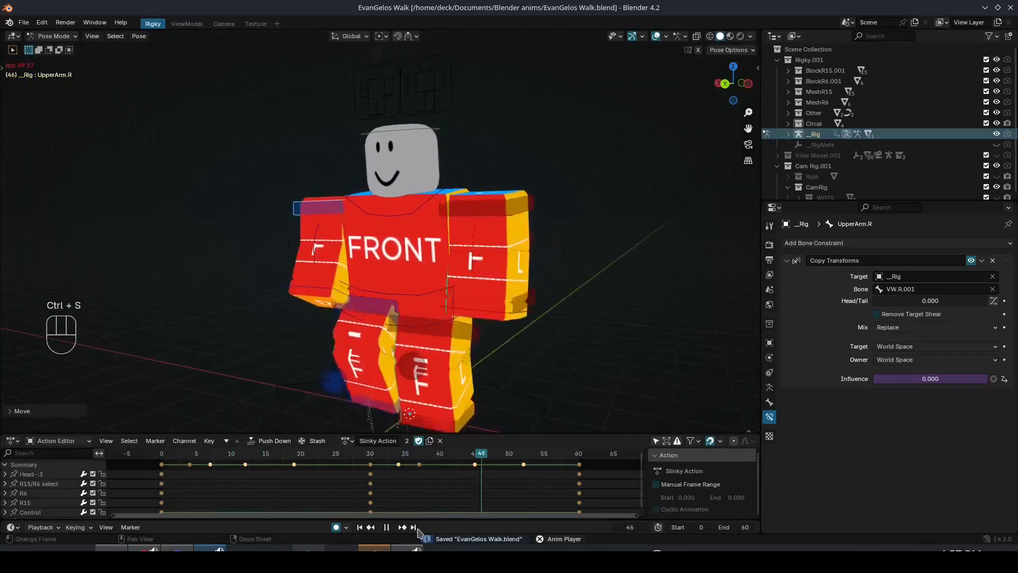
# Try to copy the keyframes of UpperArm.R and LowerArm.R onto UpperArm.L and LowerArm.L, and restore the left arm's deleted keyframes
pyautogui.moveTo(438, 521); pyautogui.dragTo(435, 465)
pyautogui.press('space')
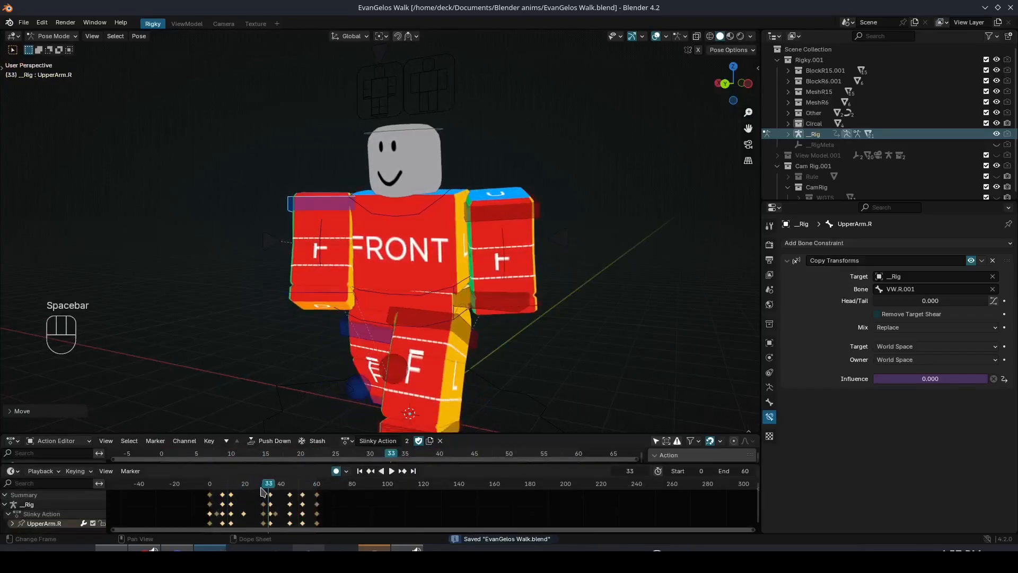
pyautogui.moveTo(280, 348); pyautogui.dragTo(334, 341, button='middle')
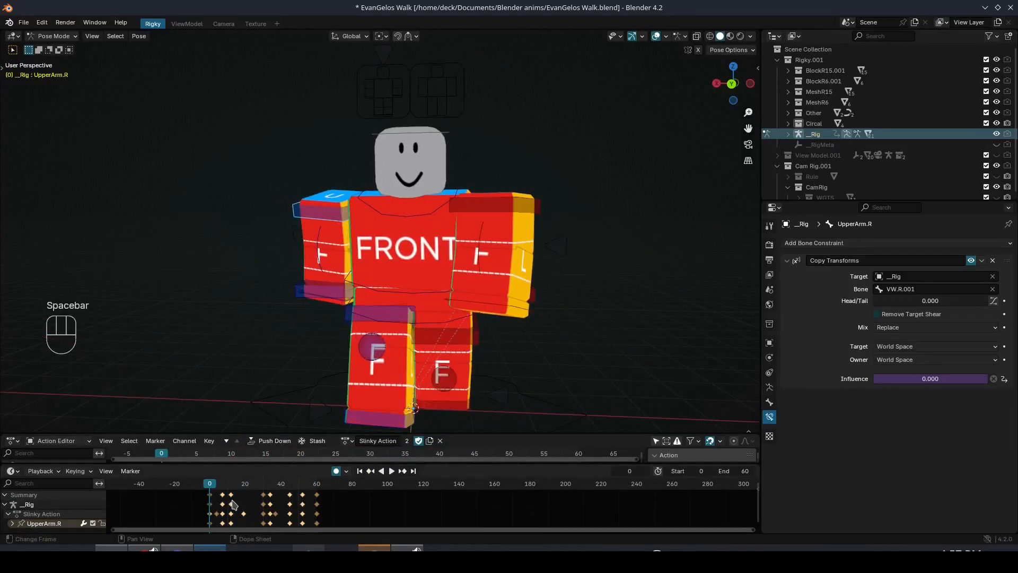
pyautogui.click(358, 289)
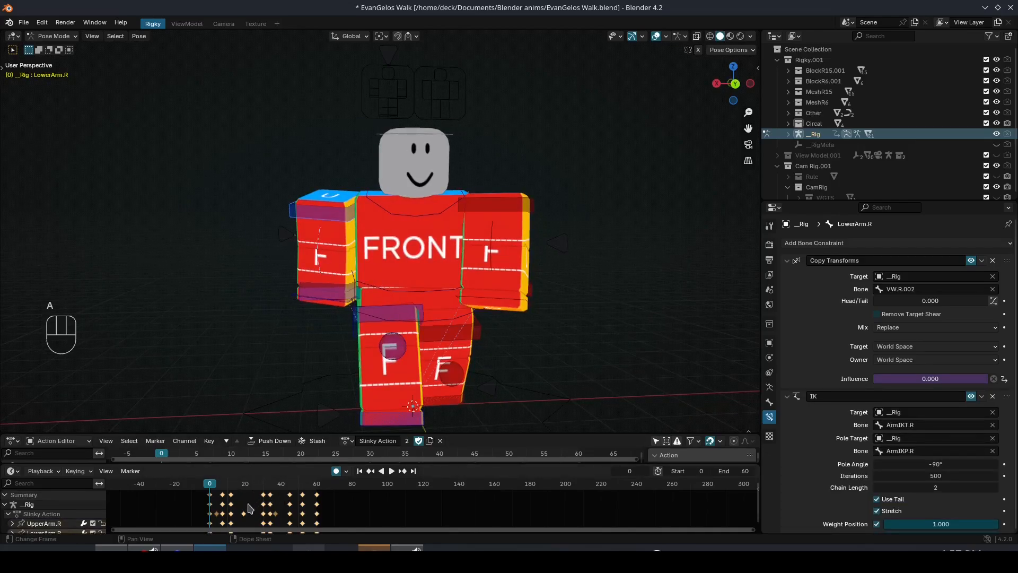
pyautogui.click(508, 207)
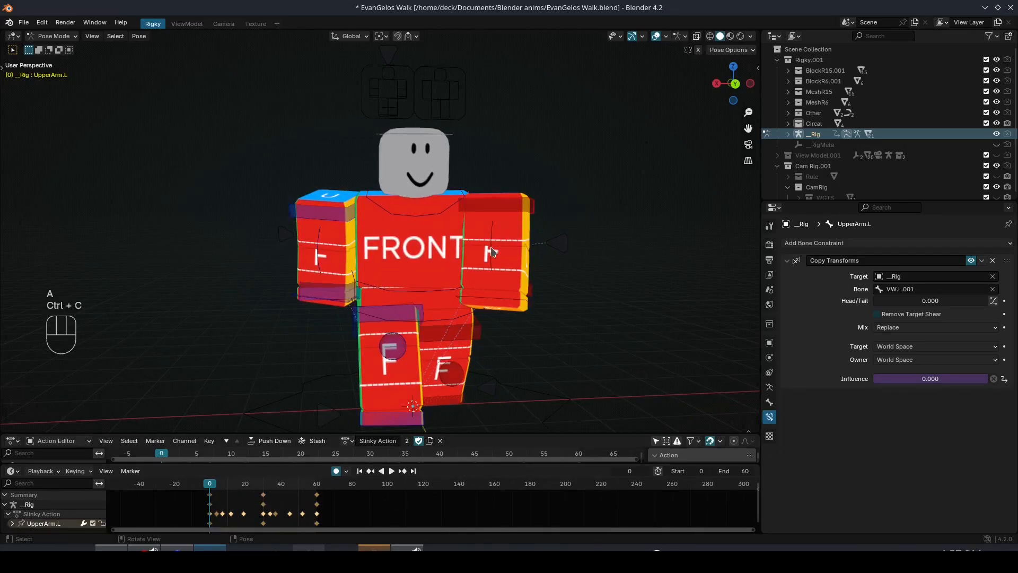
pyautogui.moveTo(533, 314); pyautogui.dragTo(386, 448, button='middle')
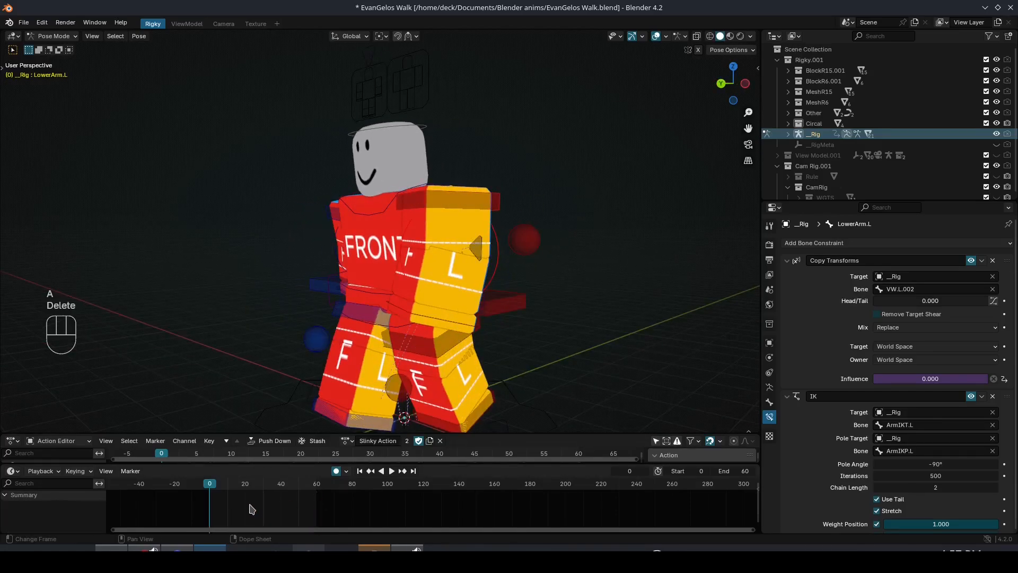
pyautogui.hotkey('ctrl', 'v')
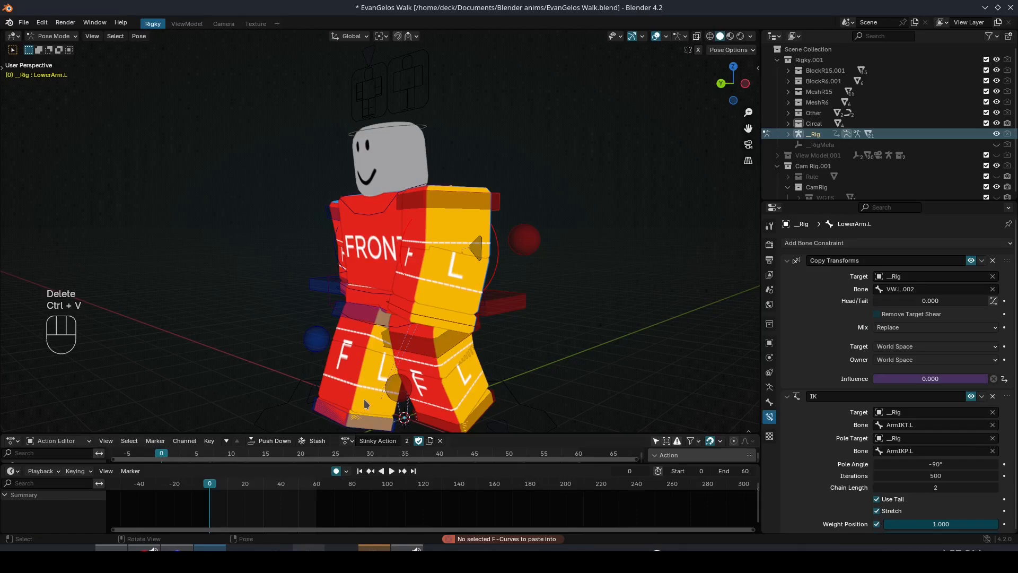
pyautogui.hotkey('ctrl', 'v')
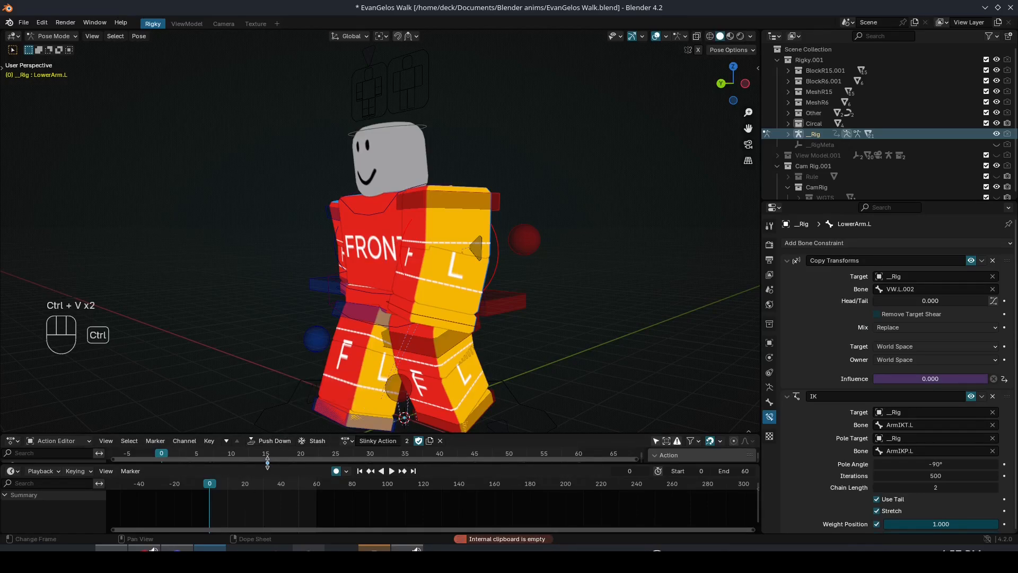
pyautogui.hotkey('ctrl', 'z')
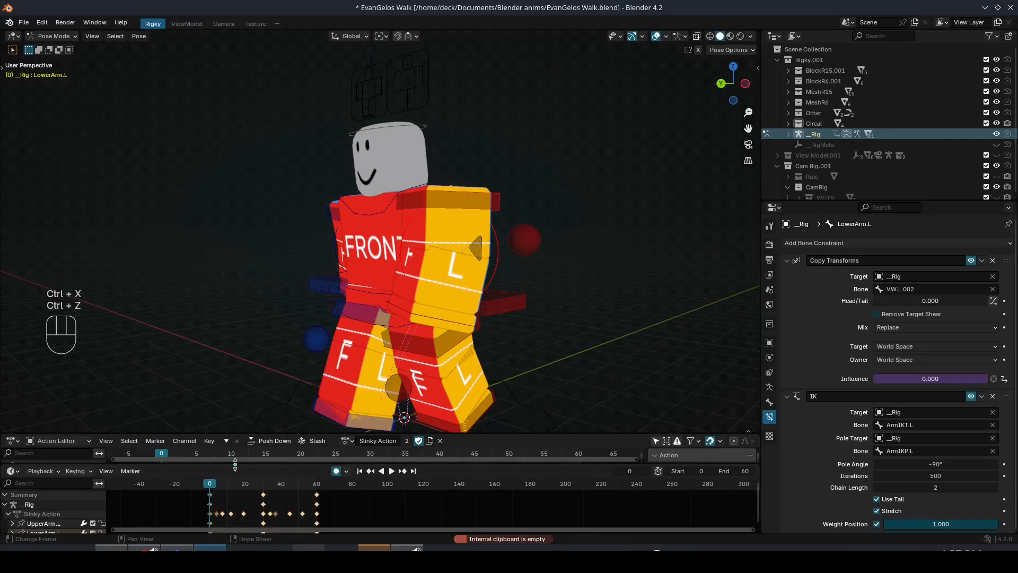
pyautogui.moveTo(239, 461); pyautogui.dragTo(237, 518)
# Replay the walk briefly and rotate LowerArm.L at frame 12
pyautogui.press('space')
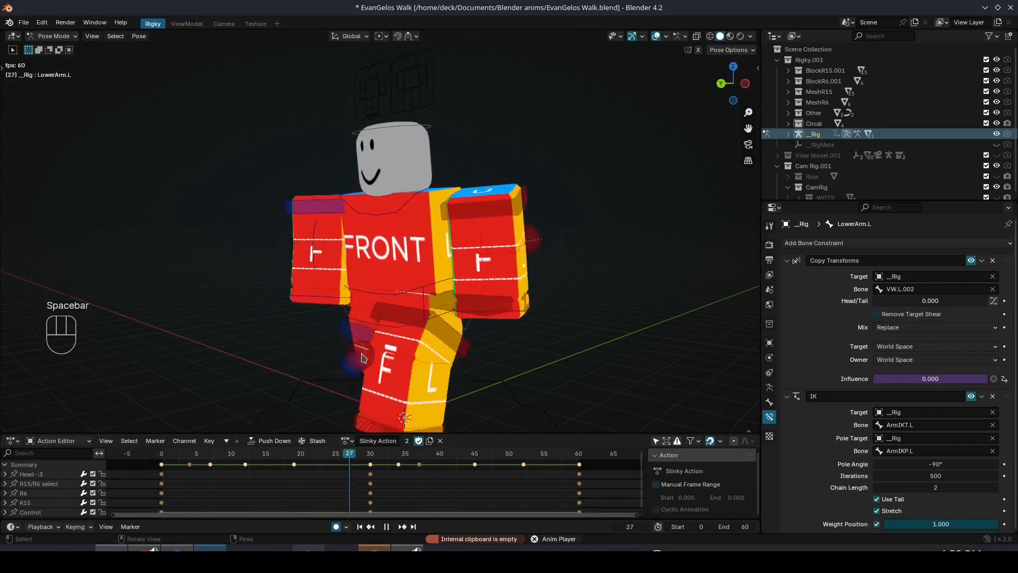
pyautogui.press('space')
pyautogui.click(386, 306)
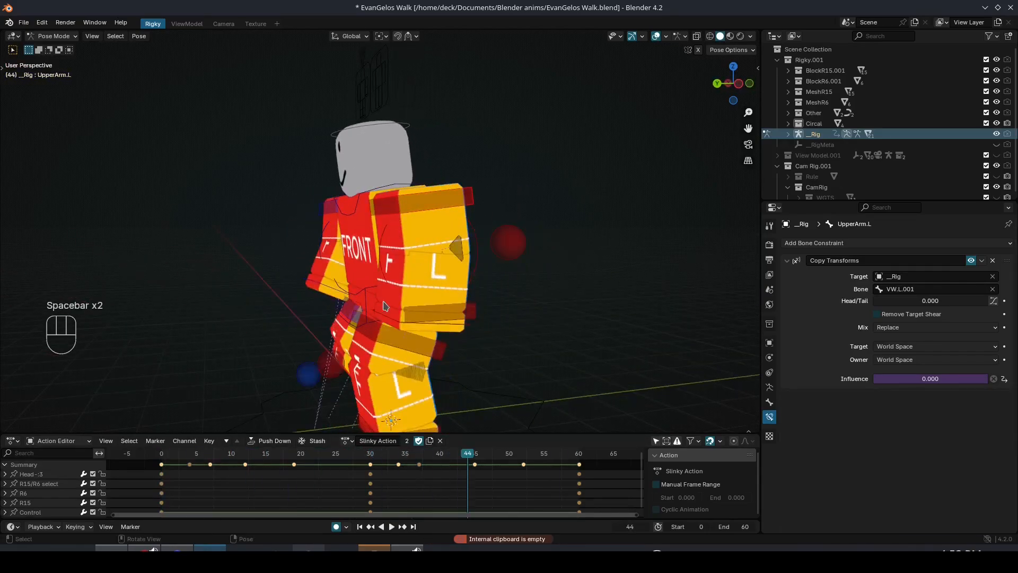
pyautogui.moveTo(231, 457)
pyautogui.mouseDown()
pyautogui.moveTo(121, 449)
pyautogui.moveTo(247, 463)
pyautogui.mouseUp()
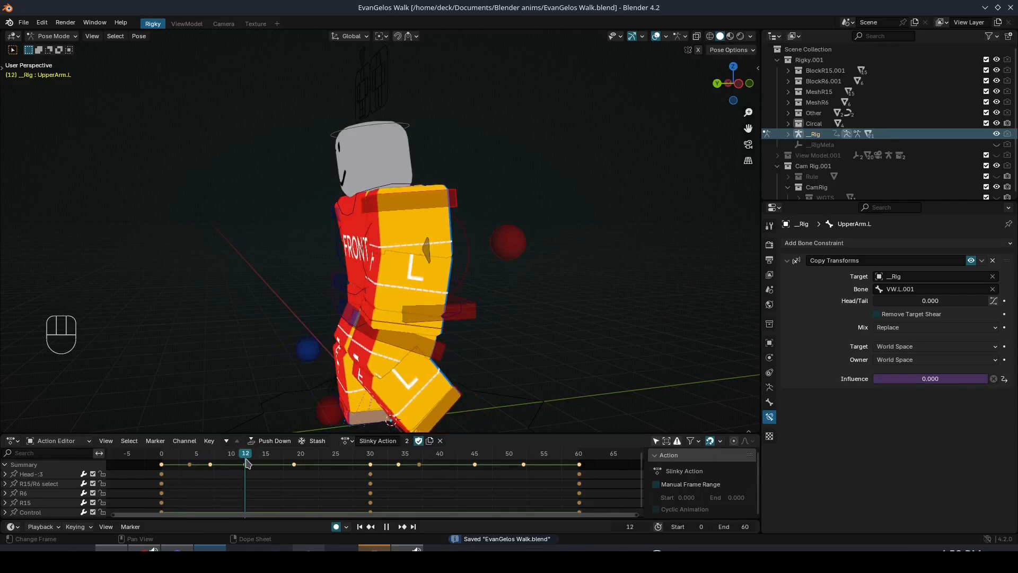
pyautogui.click(473, 246)
pyautogui.press('r')
pyautogui.click(499, 255)
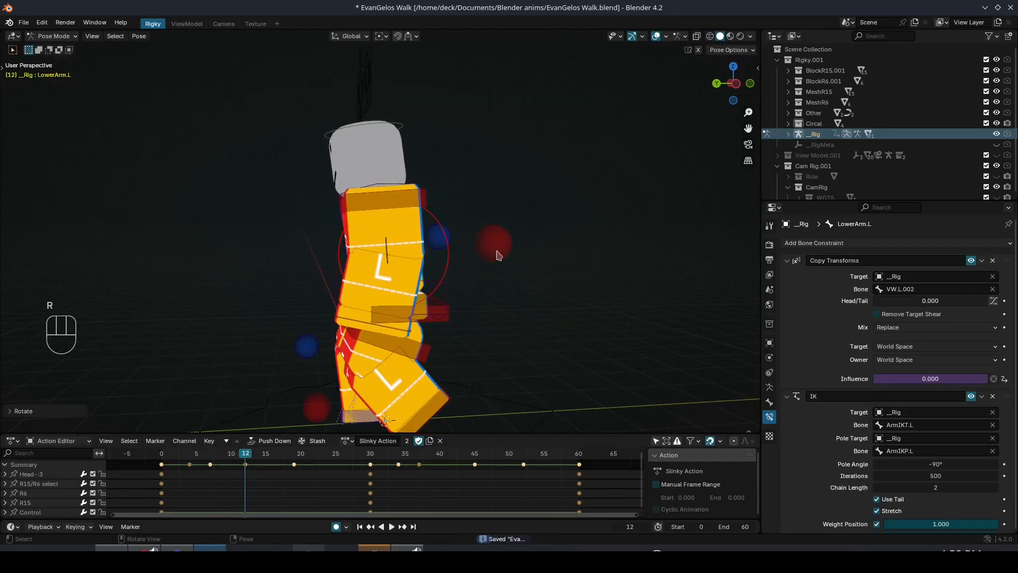
# At frame 12, move UpperArm.L along global Z and rotate it about global Z
pyautogui.click(415, 204)
pyautogui.press('g')
pyautogui.press('z')
pyautogui.click(419, 212)
pyautogui.moveTo(419, 212); pyautogui.dragTo(424, 259, button='middle')
pyautogui.press('r')
pyautogui.press('z')
pyautogui.click(476, 322)
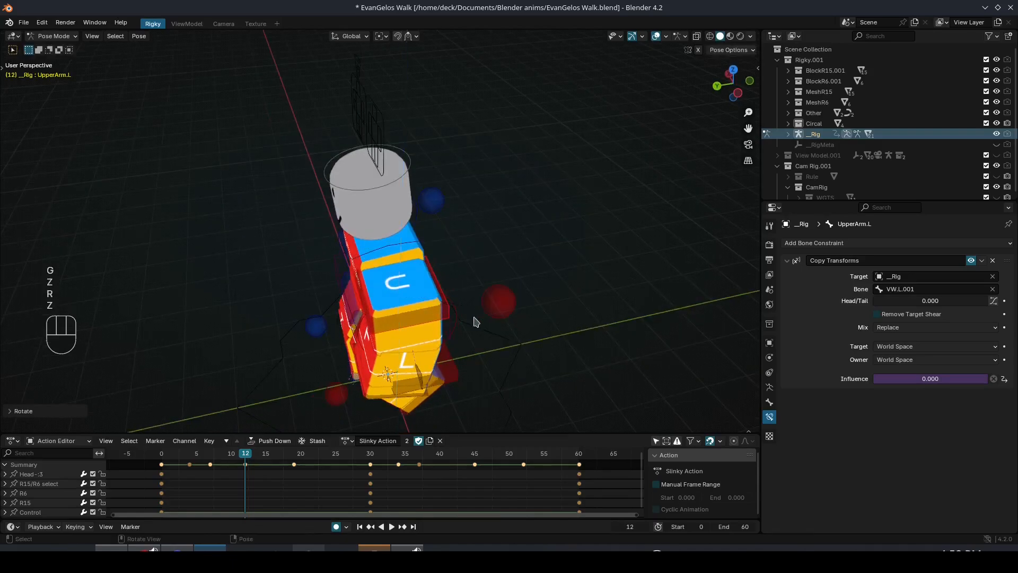
pyautogui.moveTo(476, 322); pyautogui.dragTo(451, 299, button='middle')
pyautogui.press('r')
# At frame 19, rotate and move UpperArm.L, and rotate LowerArm.L
pyautogui.moveTo(268, 462); pyautogui.dragTo(293, 461)
pyautogui.press('r')
pyautogui.click(475, 361)
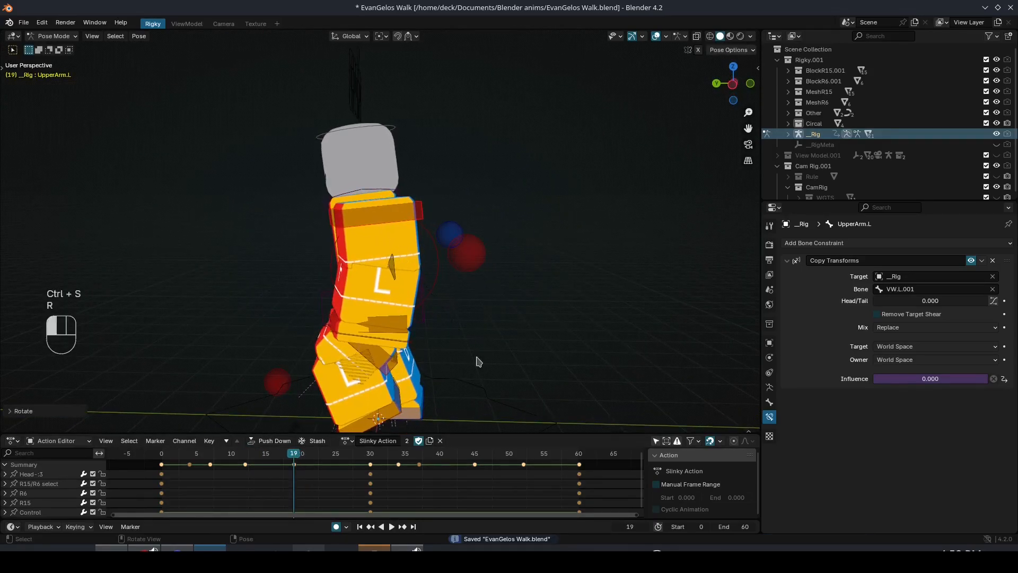
pyautogui.press('g')
pyautogui.click(467, 337)
pyautogui.click(436, 283)
pyautogui.press('r')
pyautogui.click(493, 290)
# Refine the rotation and position of UpperArm.L at frame 19 as seen from behind the character
pyautogui.moveTo(492, 290); pyautogui.dragTo(378, 294, button='middle')
pyautogui.click(282, 209)
pyautogui.press('r')
pyautogui.click(281, 247)
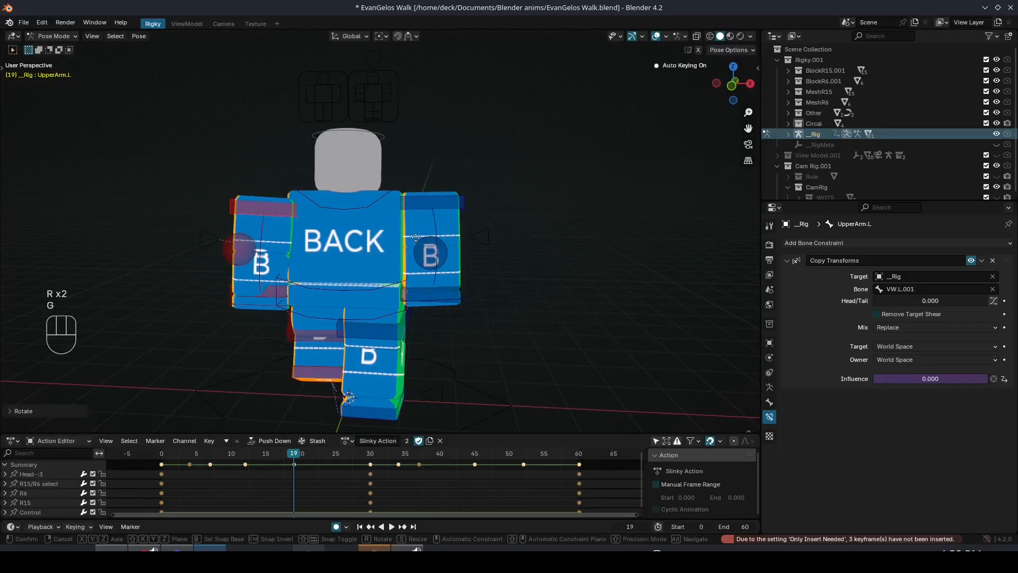
pyautogui.press('g')
pyautogui.click(279, 250)
pyautogui.moveTo(445, 264); pyautogui.dragTo(566, 264, button='middle')
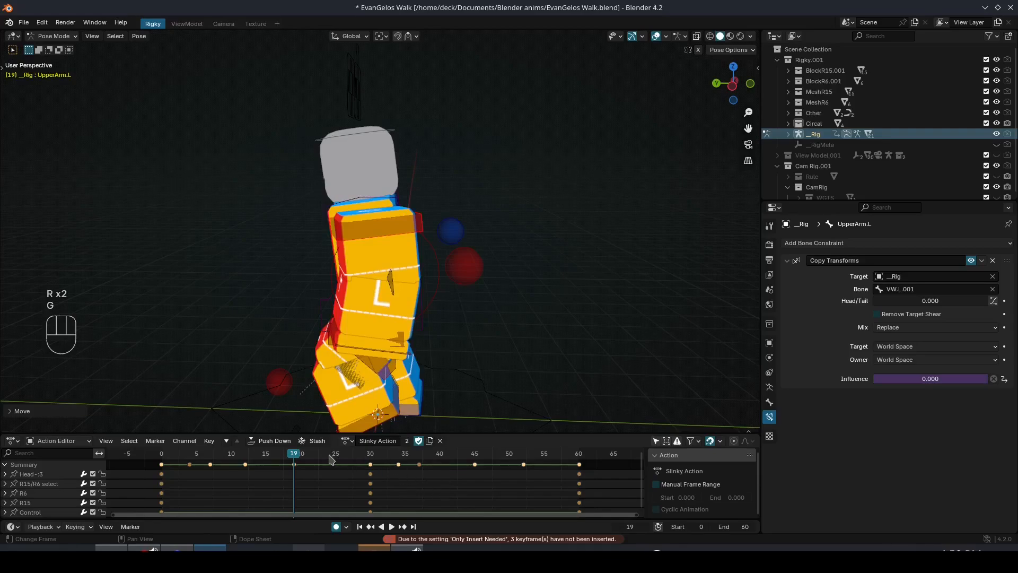
# Replay the walk and rotate UpperArm.L and LowerArm.L at frame 34
pyautogui.press('space')
pyautogui.press('space')
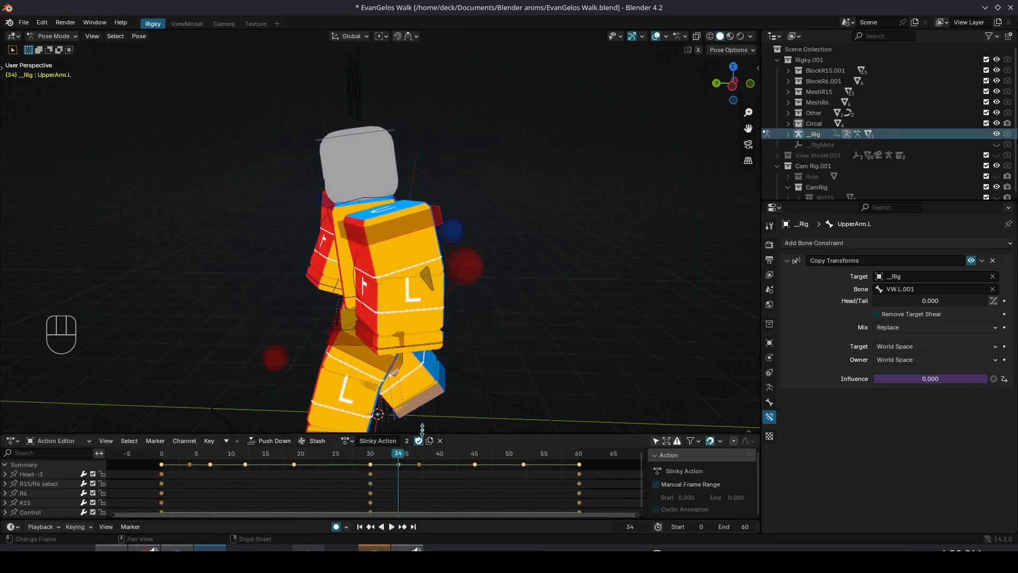
pyautogui.press('r')
pyautogui.click(379, 263)
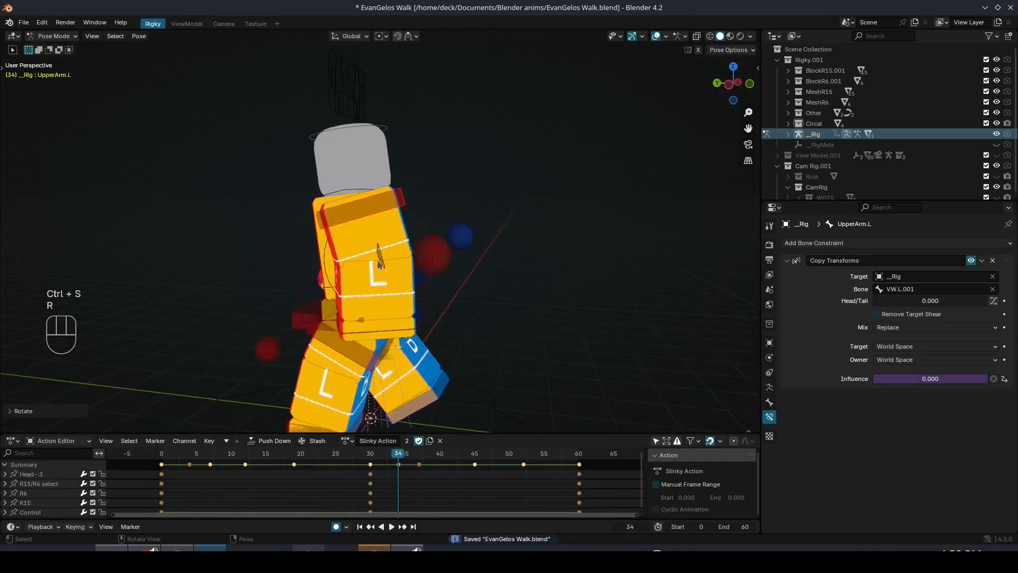
pyautogui.click(325, 244)
pyautogui.press('r')
pyautogui.press('r')
pyautogui.click(534, 270)
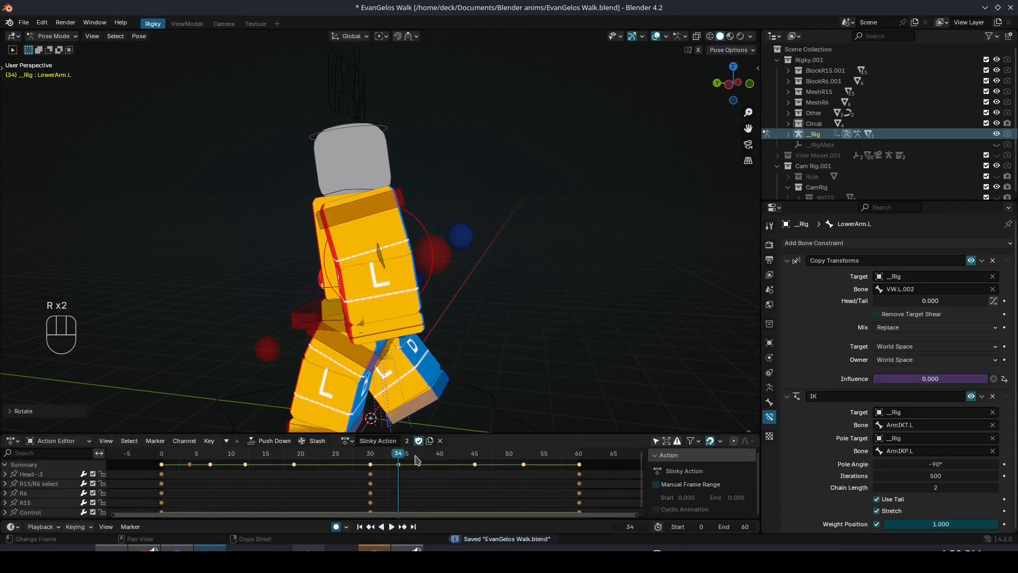
# At frame 45, rotate LowerArm.L and UpperArm.L in the side view
pyautogui.moveTo(417, 459); pyautogui.dragTo(474, 456)
pyautogui.moveTo(469, 403); pyautogui.dragTo(533, 367, button='middle')
pyautogui.press('r')
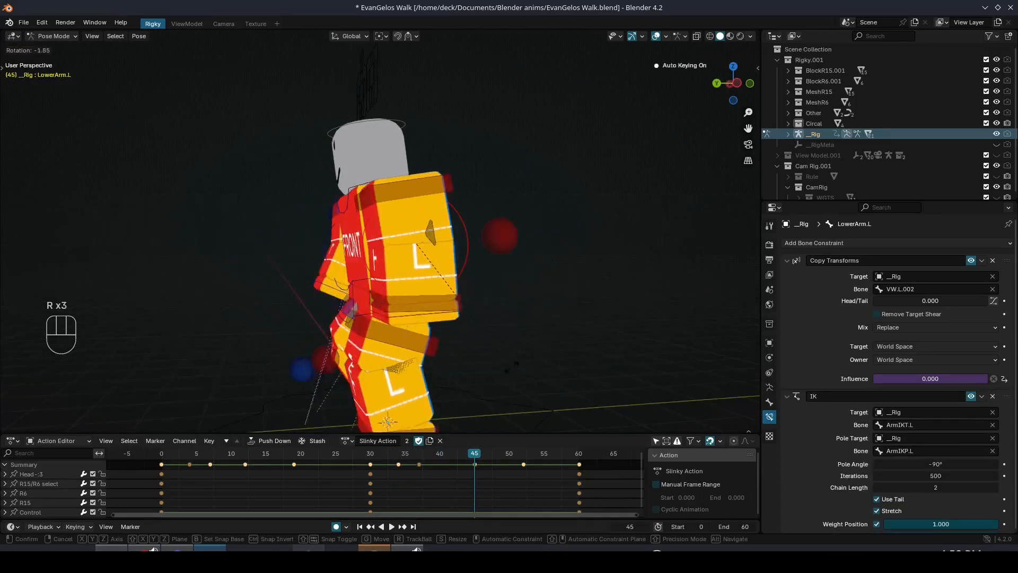
pyautogui.click(525, 356)
pyautogui.click(446, 220)
pyautogui.moveTo(477, 228); pyautogui.dragTo(461, 229, button='middle')
pyautogui.press('r')
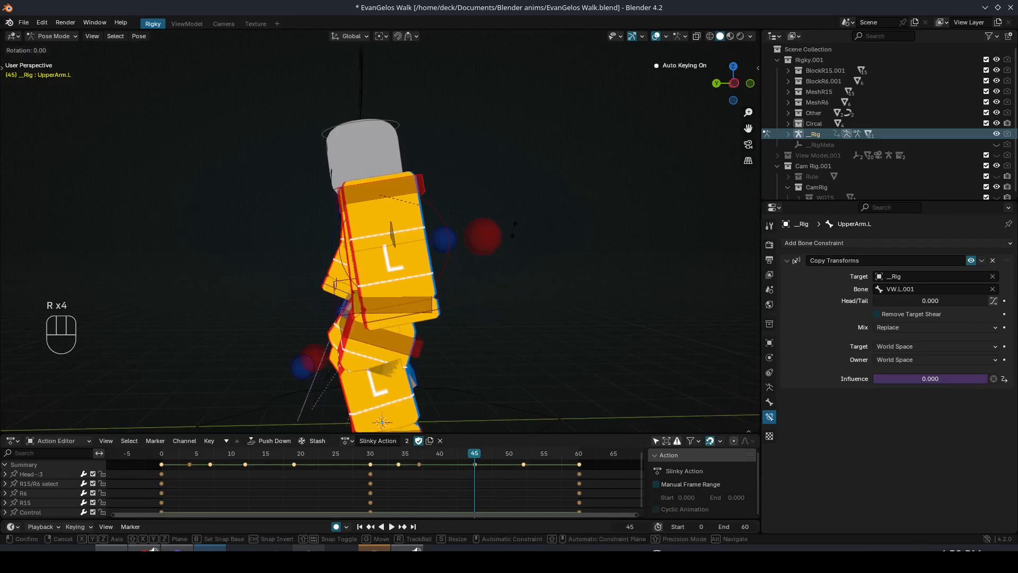
pyautogui.click(509, 231)
pyautogui.press('g')
pyautogui.rightClick(503, 229)
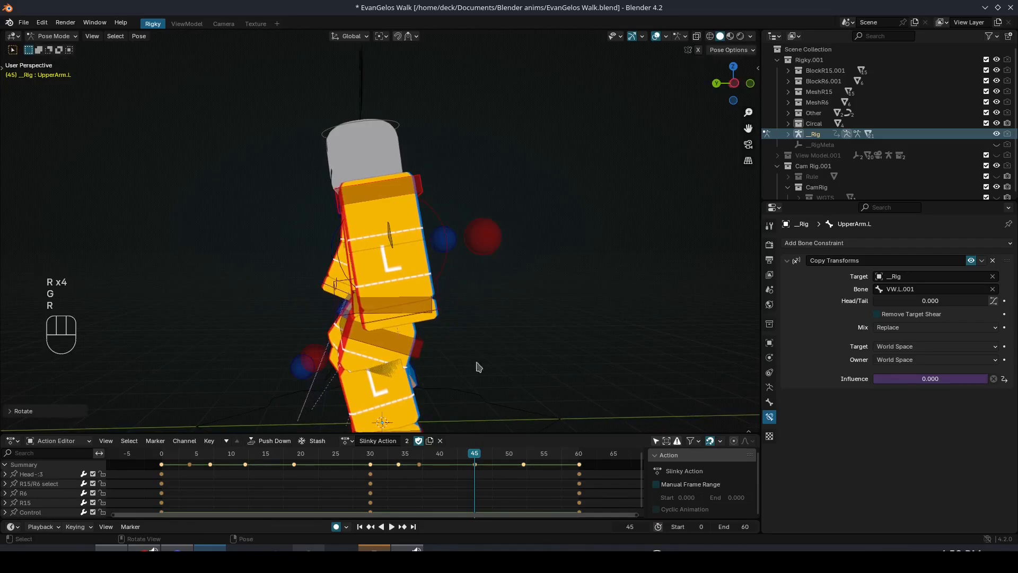
# At frame 45, rotate UpperArm.L about global Z and refine its rotation from behind the character
pyautogui.press('r')
pyautogui.press('z')
pyautogui.click(510, 329)
pyautogui.moveTo(509, 329); pyautogui.dragTo(414, 324, button='middle')
pyautogui.press('r')
pyautogui.click(412, 338)
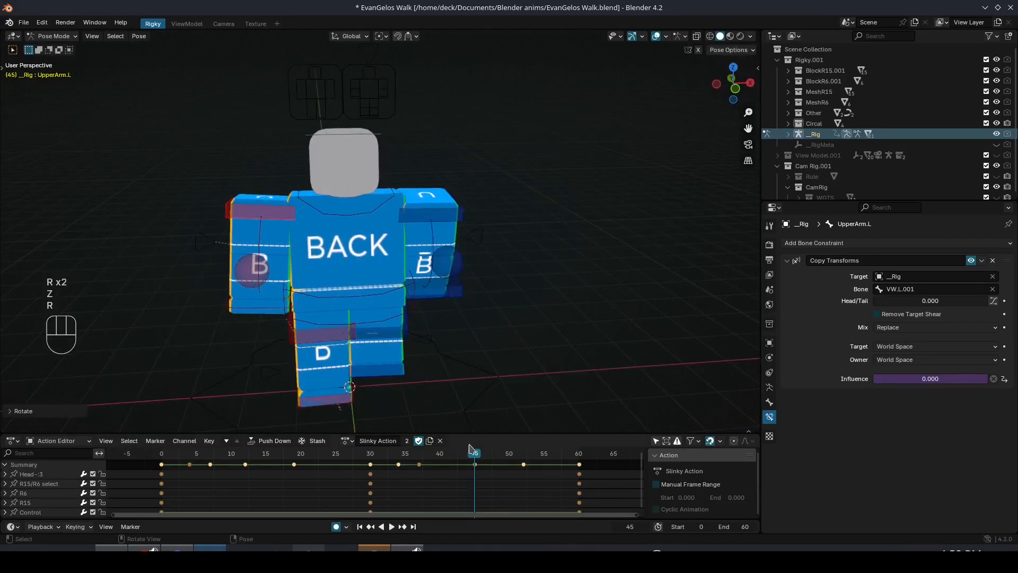
# At frame 52, rotate UpperArm.L and LowerArm.L, and save the file
pyautogui.moveTo(472, 452); pyautogui.dragTo(523, 454)
pyautogui.moveTo(493, 390); pyautogui.dragTo(610, 377, button='middle')
pyautogui.press('r')
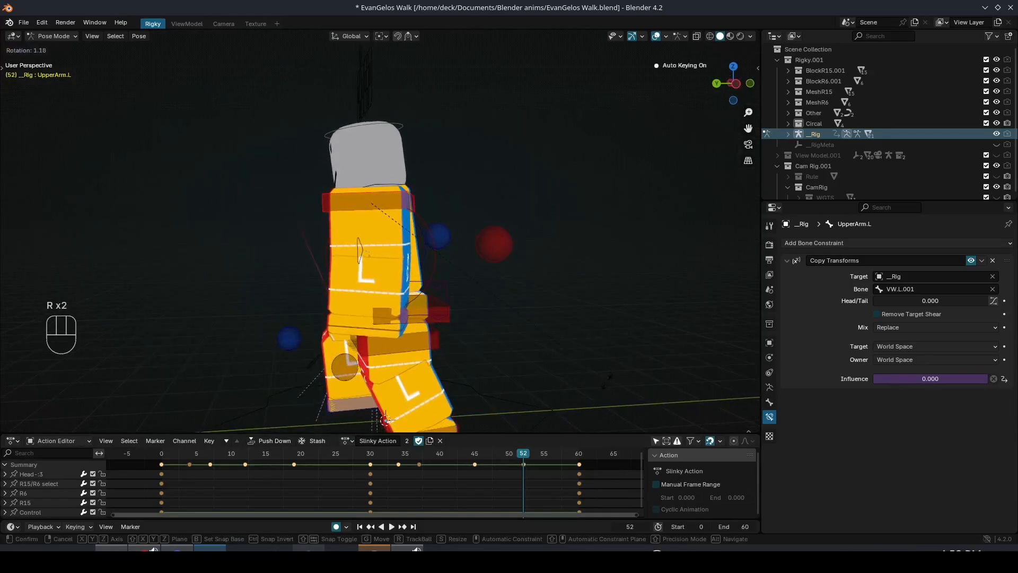
pyautogui.click(512, 325)
pyautogui.click(433, 275)
pyautogui.press('r')
pyautogui.click(477, 295)
pyautogui.hotkey('ctrl', 's')
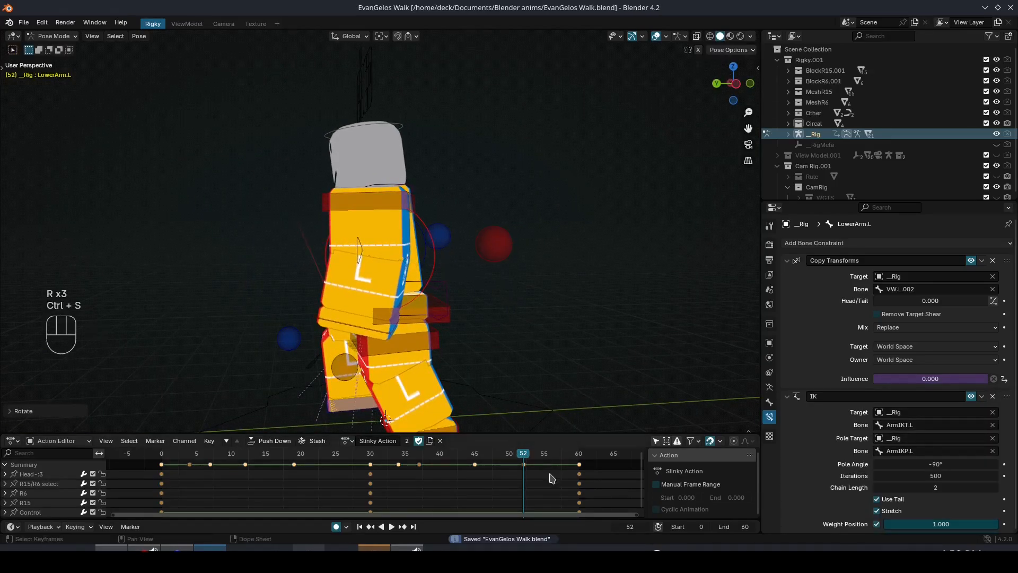
# Select the left upper arm bone and move it along the Z axis at frame 12
pyautogui.press('space')
pyautogui.moveTo(464, 412); pyautogui.dragTo(485, 364, button='middle')
pyautogui.click(459, 216)
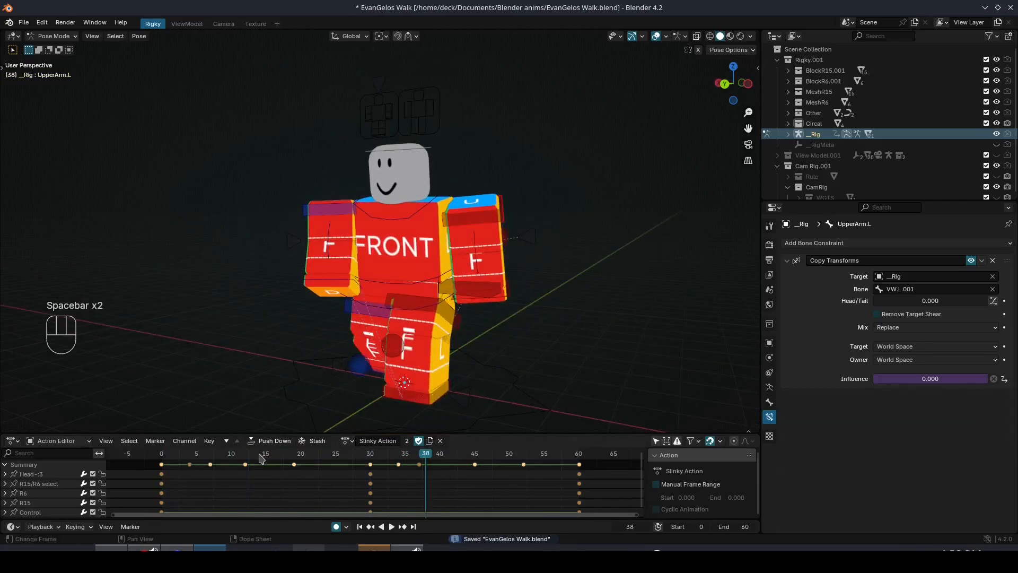
pyautogui.click(246, 457)
pyautogui.click(245, 458)
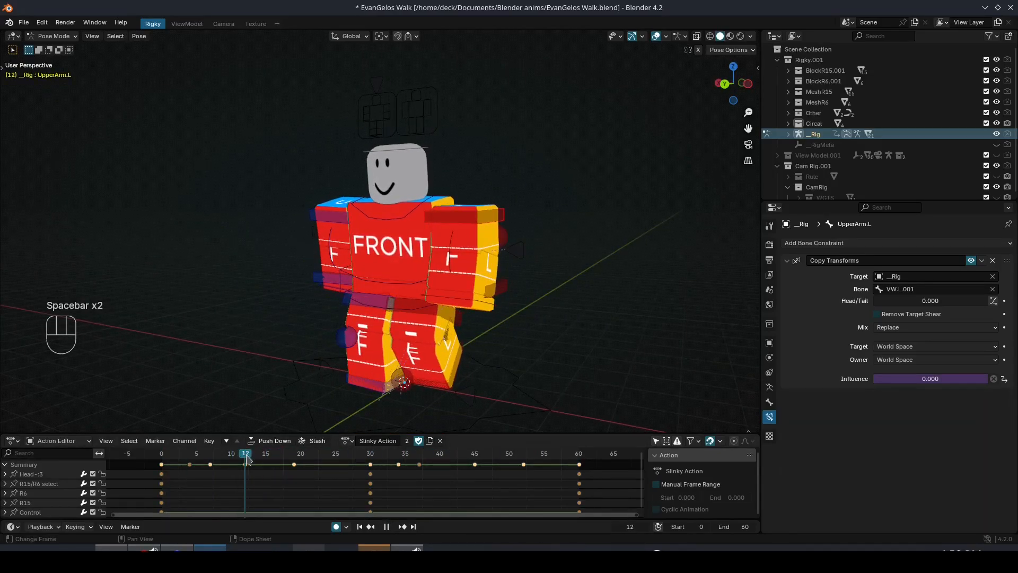
pyautogui.press('g')
pyautogui.press('z')
pyautogui.click(381, 381)
# Save the file and play the walk cycle, viewing the rig from the back and front
pyautogui.press('space')
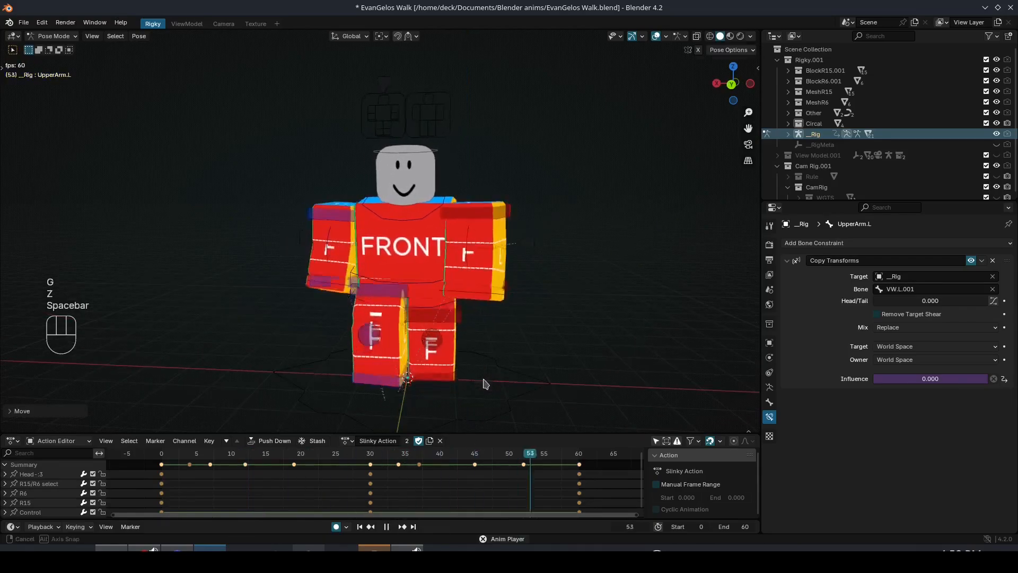
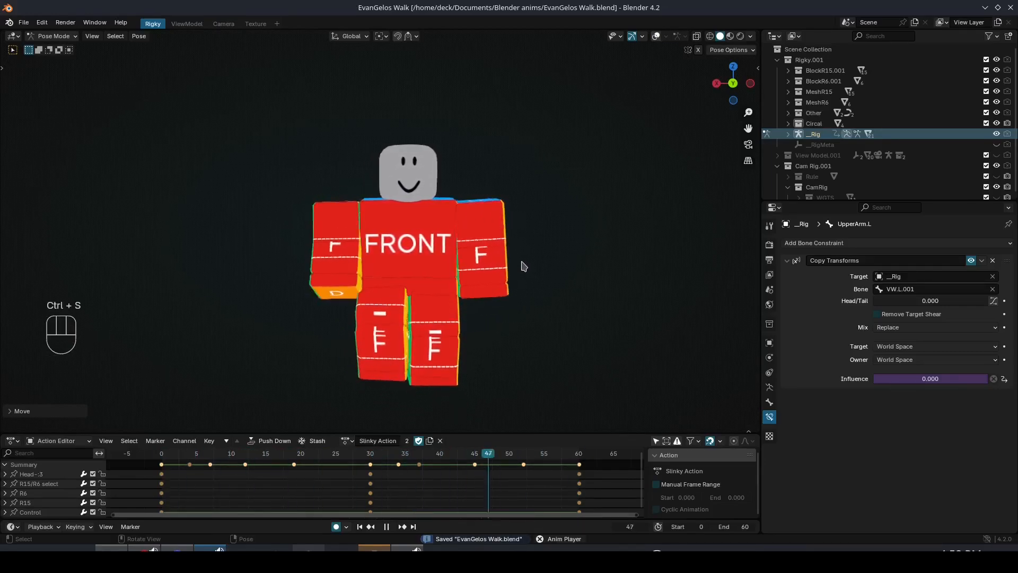
pyautogui.moveTo(386, 262); pyautogui.dragTo(279, 282, button='middle')
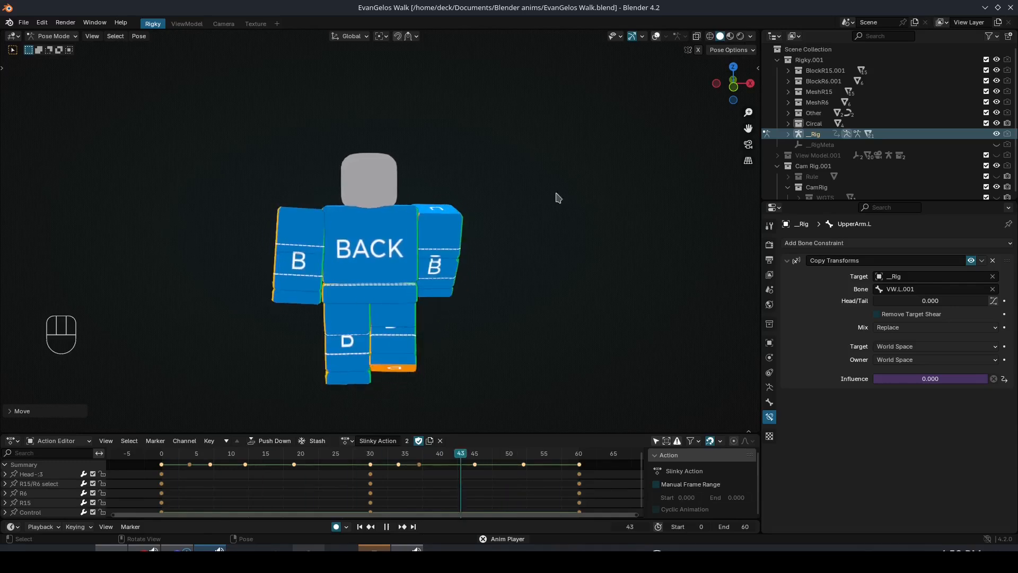
pyautogui.click(655, 36)
pyautogui.moveTo(616, 254); pyautogui.dragTo(424, 265, button='middle')
pyautogui.scroll(2, 425, 318)
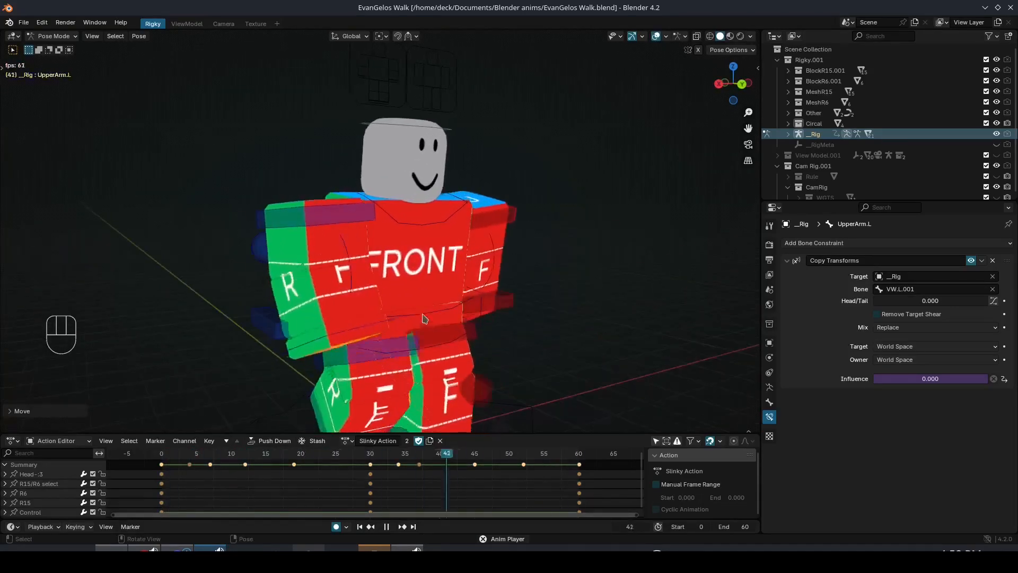
# Select the Root bone and move it along the Z axis at frame 0
pyautogui.click(459, 308)
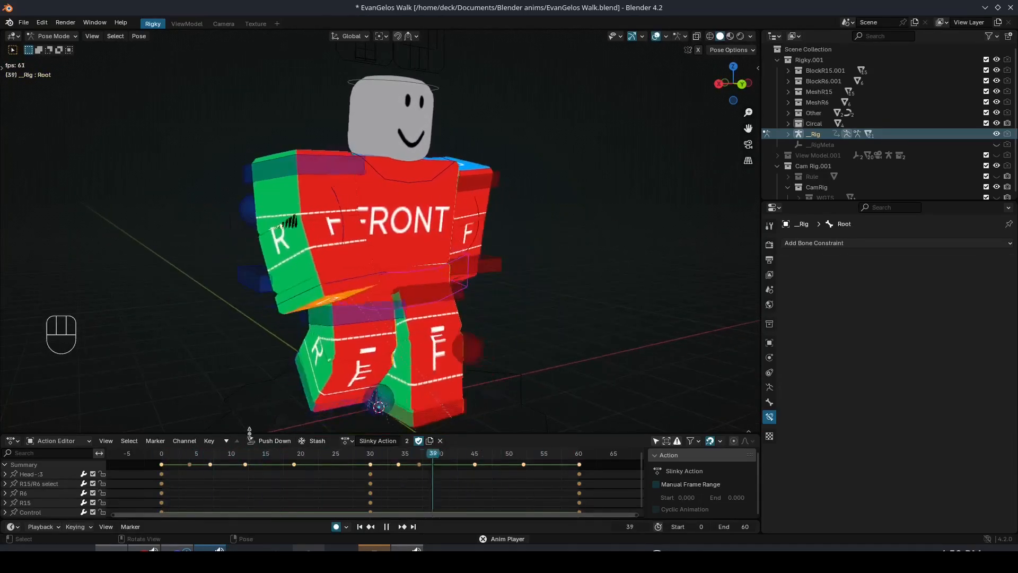
pyautogui.press('space')
pyautogui.click(155, 449)
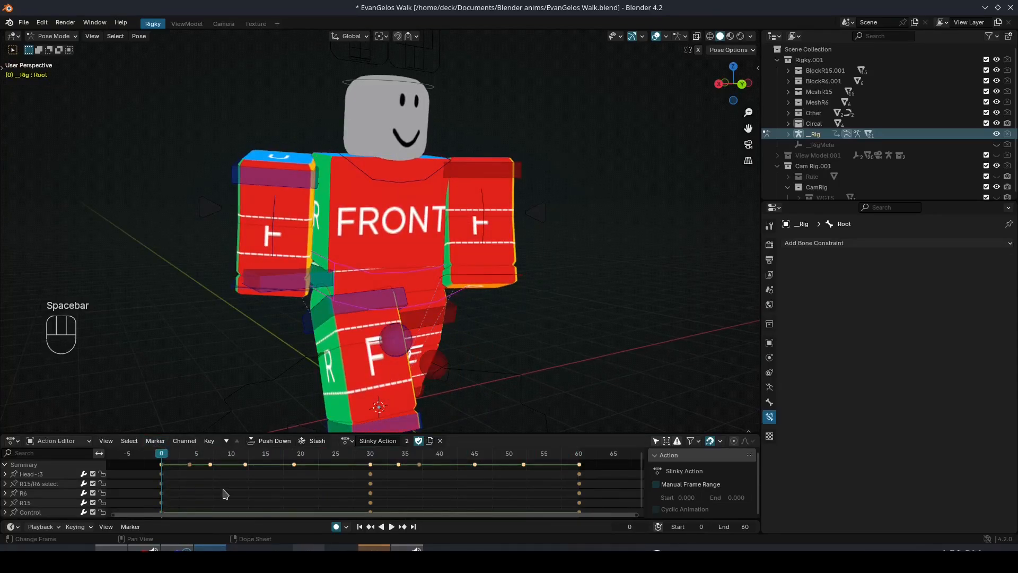
pyautogui.moveTo(188, 455); pyautogui.dragTo(159, 454)
pyautogui.click(416, 271)
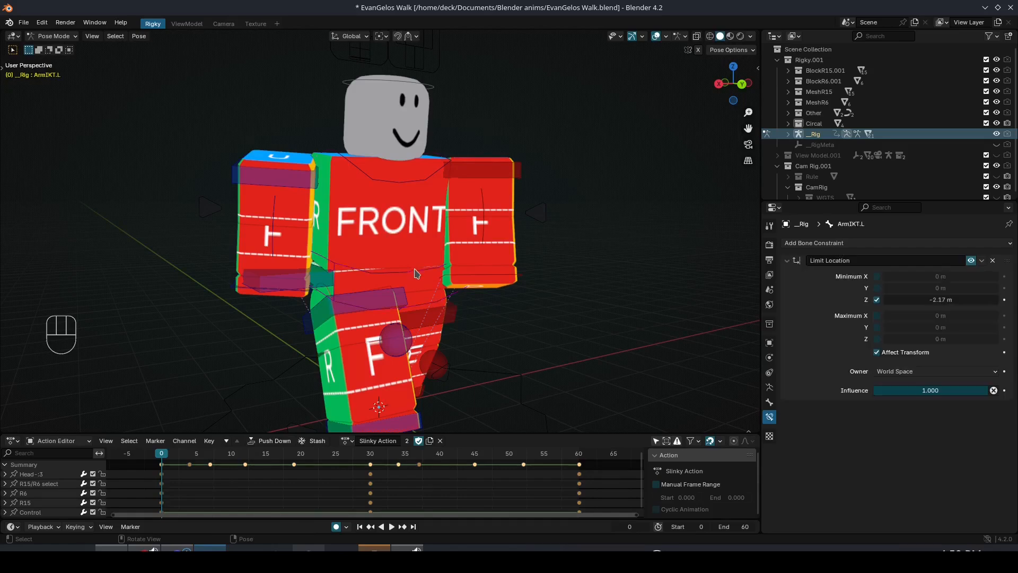
pyautogui.click(370, 295)
pyautogui.press('space')
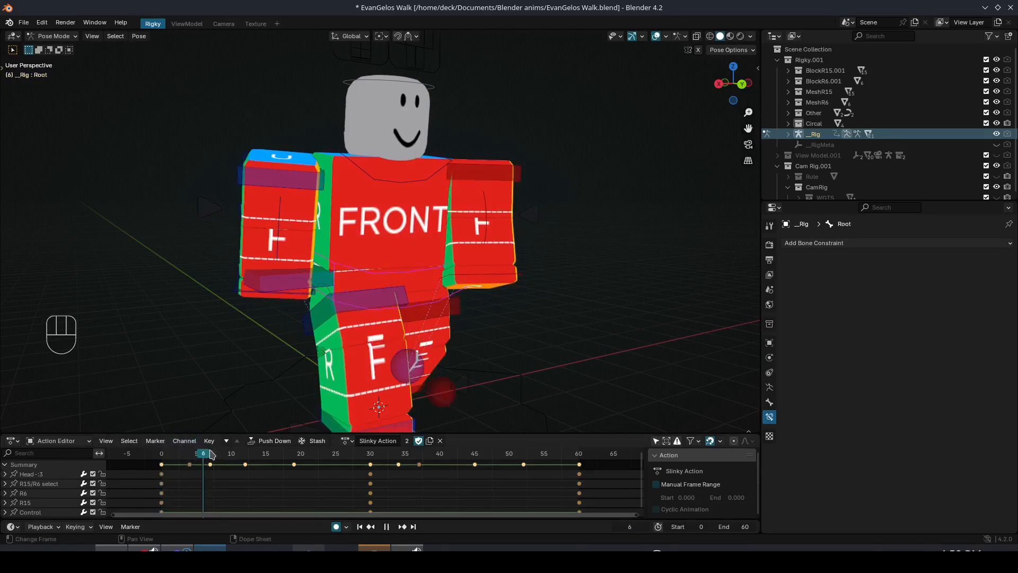
pyautogui.press('Escape')
pyautogui.moveTo(308, 345); pyautogui.dragTo(392, 345, button='middle')
pyautogui.press('g')
pyautogui.press('z')
pyautogui.click(296, 409)
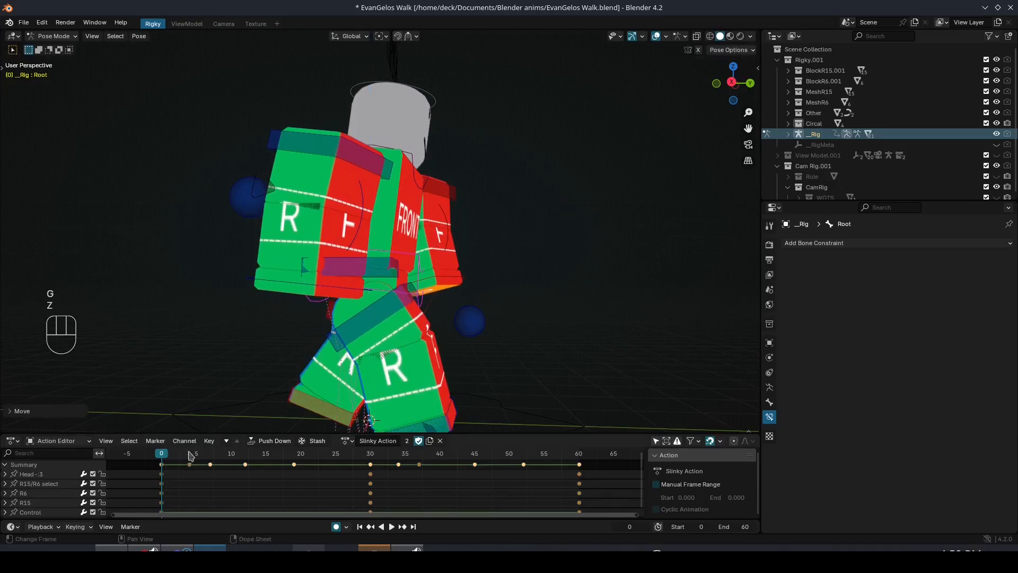
# Raise the Root bone slightly along Z at frame 12 and readjust its height at frame 0
pyautogui.click(242, 453)
pyautogui.press('g')
pyautogui.press('z')
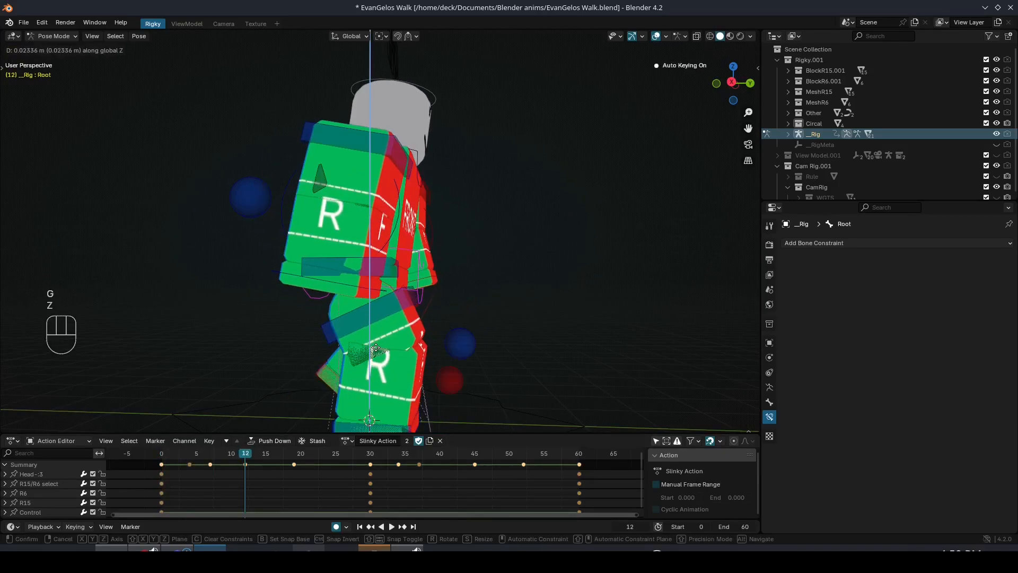
pyautogui.click(376, 347)
pyautogui.moveTo(249, 455); pyautogui.dragTo(128, 458)
pyautogui.press('g')
pyautogui.press('z')
pyautogui.click(360, 416)
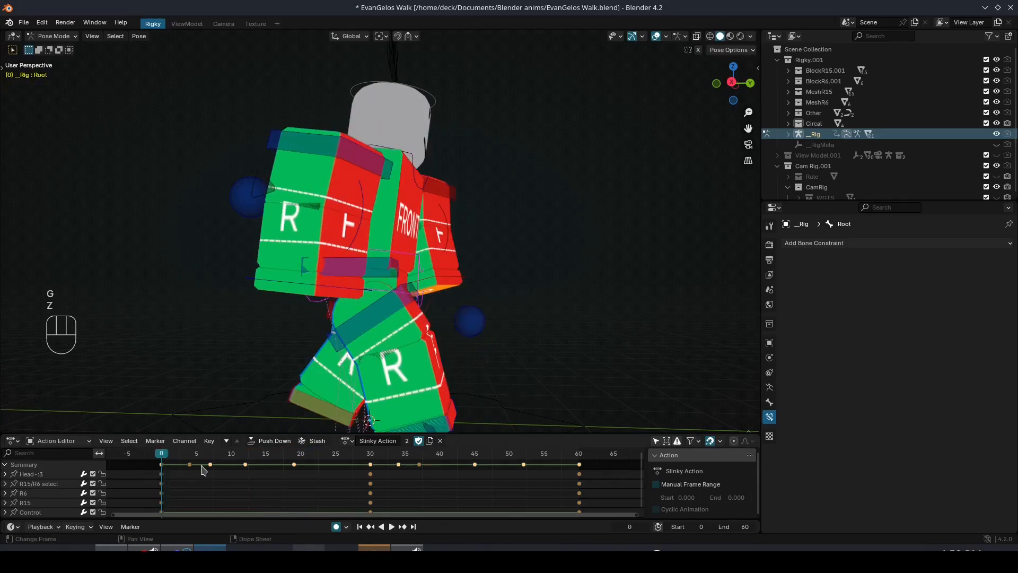
# Move the Root bone along the Z axis at frame 30
pyautogui.moveTo(203, 455); pyautogui.dragTo(371, 455)
pyautogui.press('g')
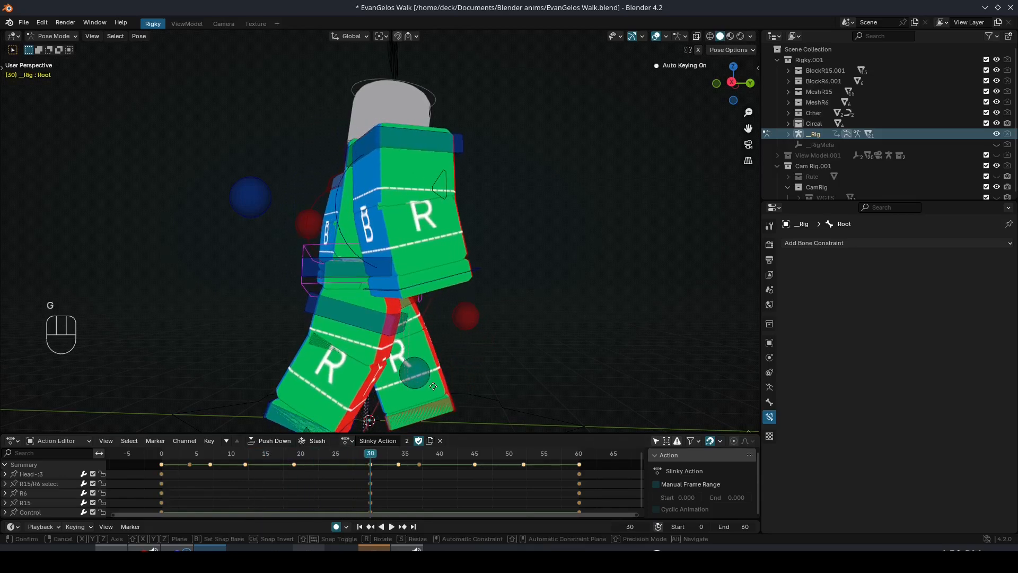
pyautogui.press('z')
pyautogui.click(390, 466)
# Adjust the Root bone's height along Z in the second half of the cycle, up to frame 52
pyautogui.moveTo(372, 457); pyautogui.dragTo(523, 453)
pyautogui.press('g')
pyautogui.press('z')
pyautogui.click(438, 385)
pyautogui.press('g')
pyautogui.press('z')
pyautogui.click(479, 384)
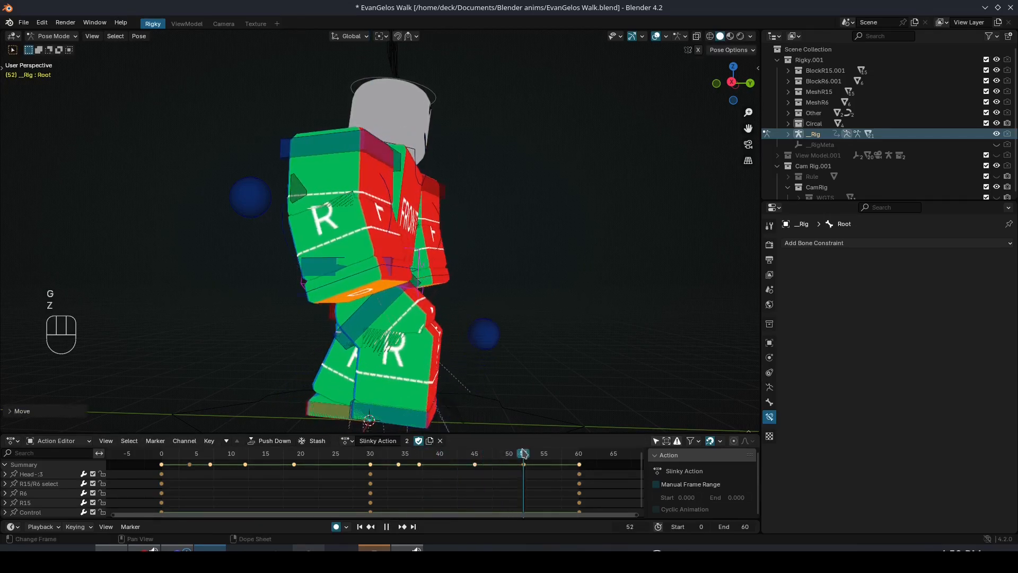
# Copy the keyframes at frame 0, paste them at frame 60 and play back the loop
pyautogui.click(160, 455)
pyautogui.click(162, 471)
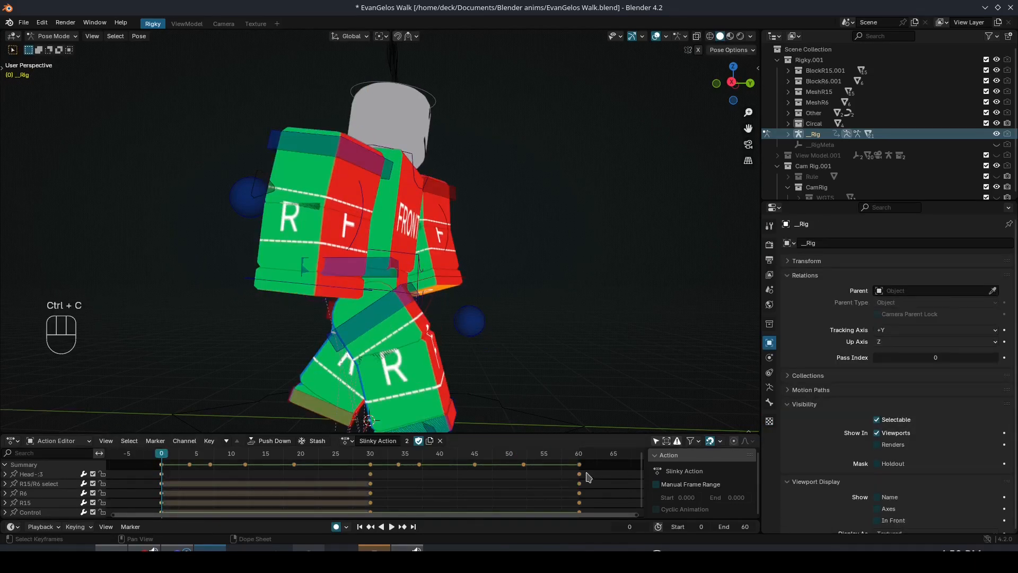
pyautogui.hotkey('ctrl', 'v')
pyautogui.press('space')
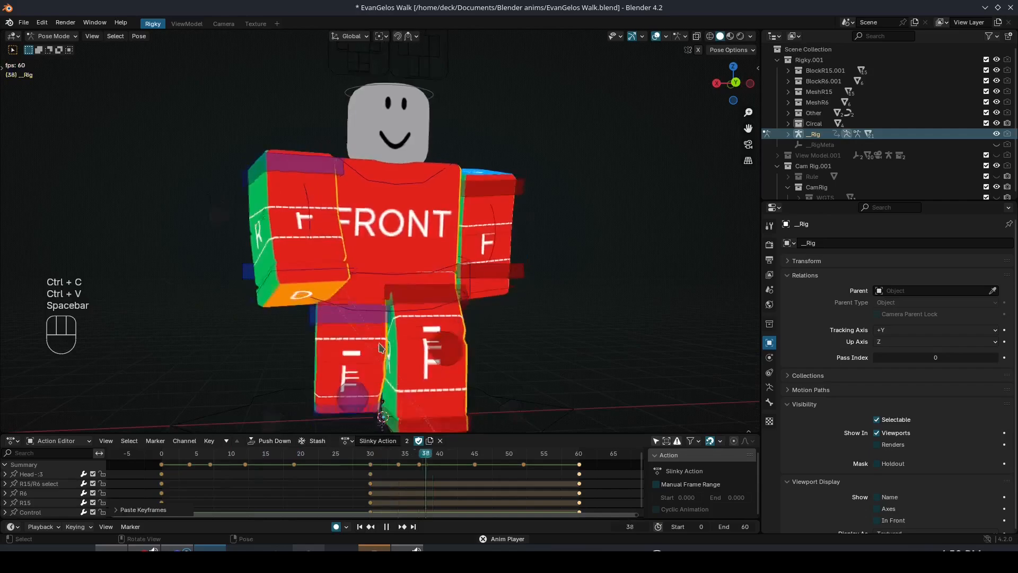
pyautogui.moveTo(381, 347); pyautogui.dragTo(322, 401, button='middle')
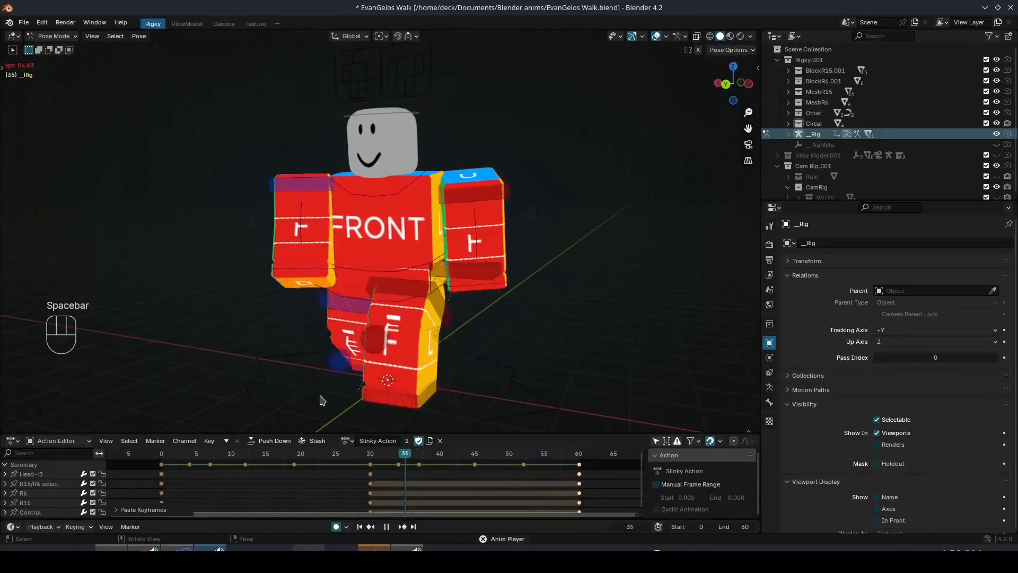
# Lower the Root bone slightly along the Z axis at frame 45
pyautogui.press('space')
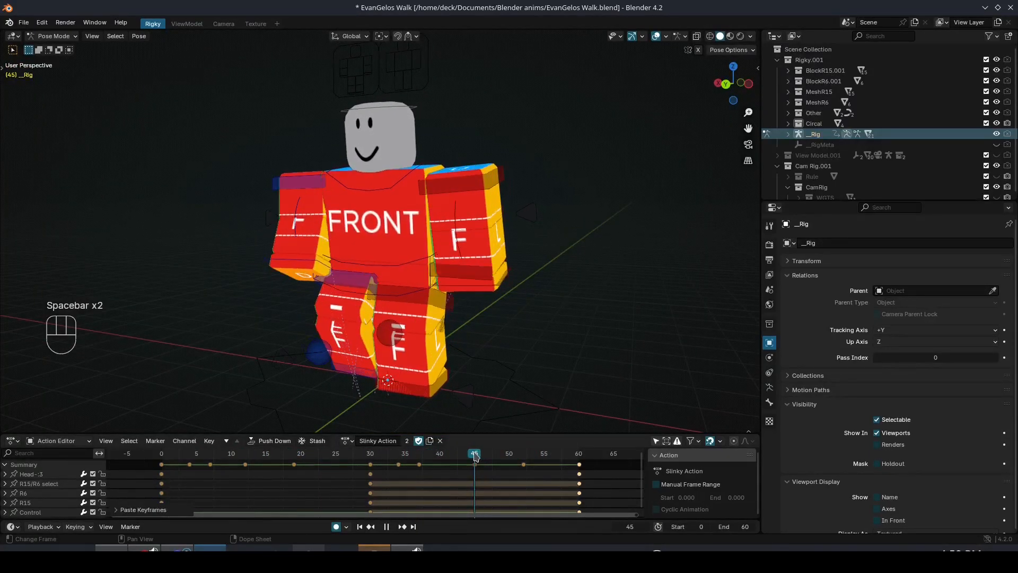
pyautogui.press('space')
pyautogui.click(422, 261)
pyautogui.press('g')
pyautogui.press('z')
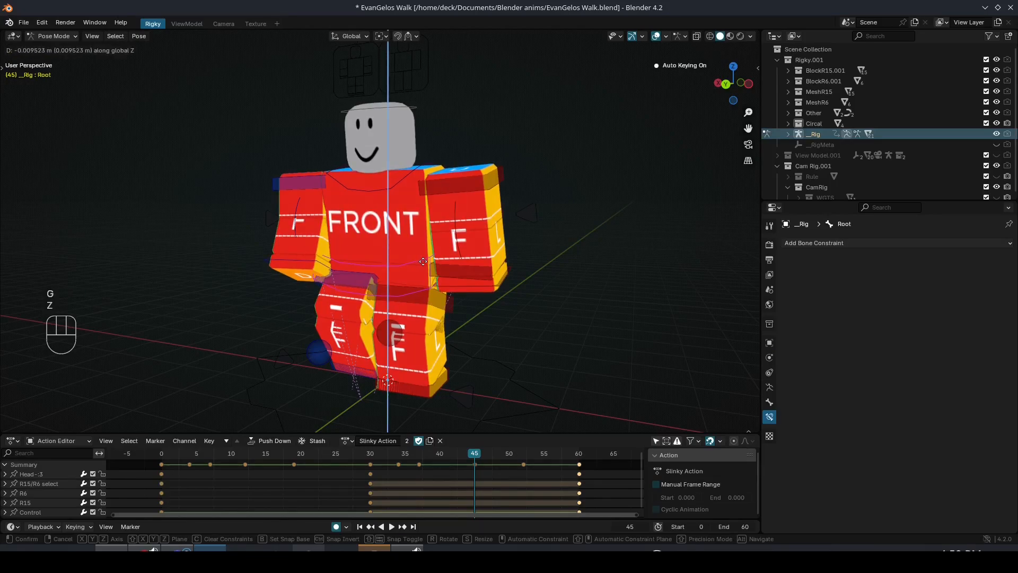
pyautogui.click(424, 260)
# Check the motion from behind with overlays hidden, and move the Root bone along Z at frame 52
pyautogui.press('space')
pyautogui.click(656, 36)
pyautogui.moveTo(493, 272); pyautogui.dragTo(384, 271, button='middle')
pyautogui.press('space')
pyautogui.press('g')
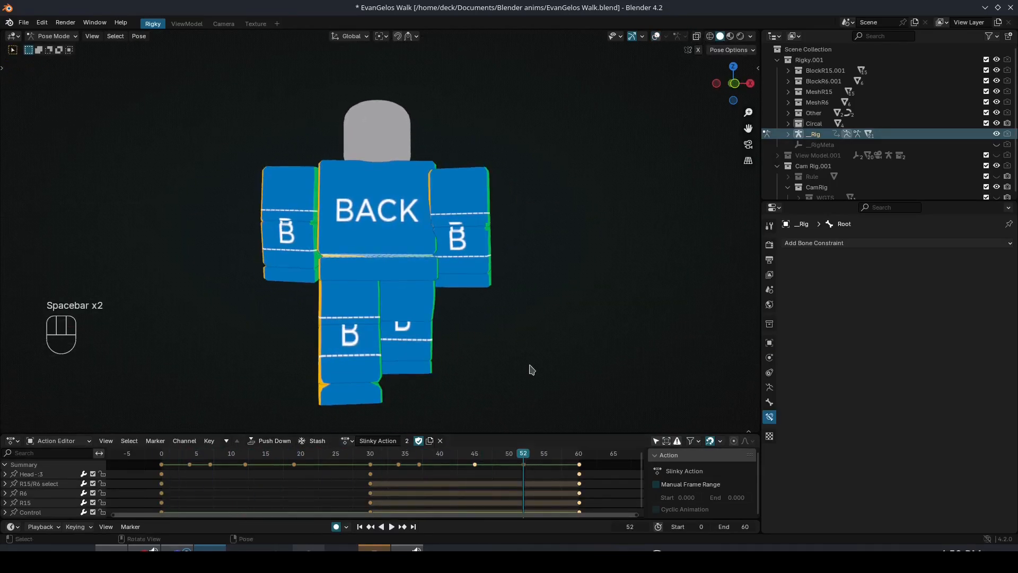
pyautogui.press('z')
pyautogui.click(505, 352)
# Save the file and review the looping walk from the front and the right side
pyautogui.press('space')
pyautogui.moveTo(506, 352); pyautogui.dragTo(421, 351, button='middle')
pyautogui.moveTo(610, 139); pyautogui.dragTo(475, 267, button='middle')
pyautogui.hotkey('ctrl', 's')
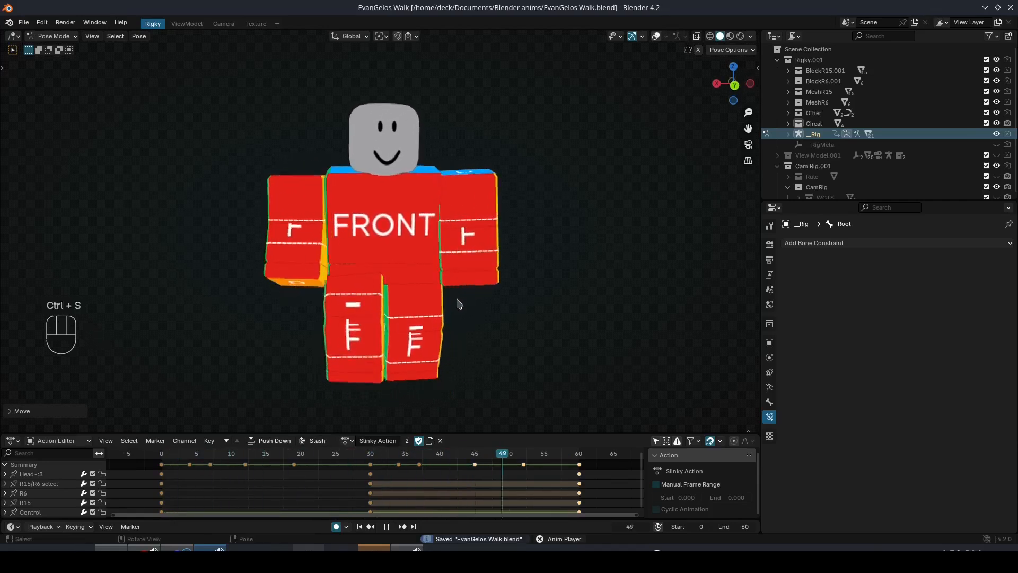
pyautogui.moveTo(476, 305); pyautogui.dragTo(560, 302, button='middle')
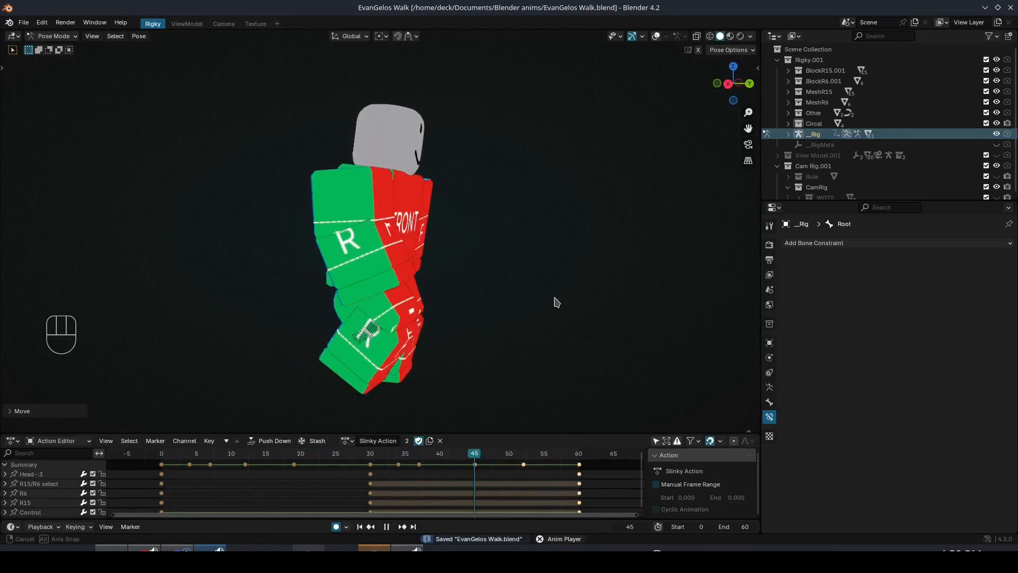
pyautogui.moveTo(556, 302); pyautogui.dragTo(469, 283, button='middle')
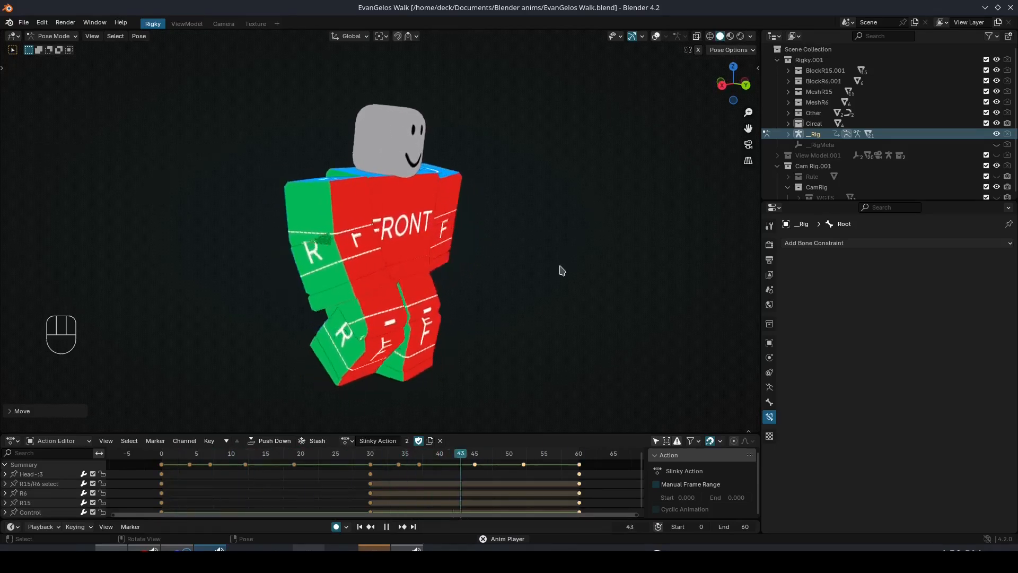
# Select the right leg IK target, check its motion from the side, and shift its frame 4 keyframe to frame 5
pyautogui.press('space')
pyautogui.click(362, 382)
pyautogui.moveTo(363, 383); pyautogui.dragTo(445, 350, button='middle')
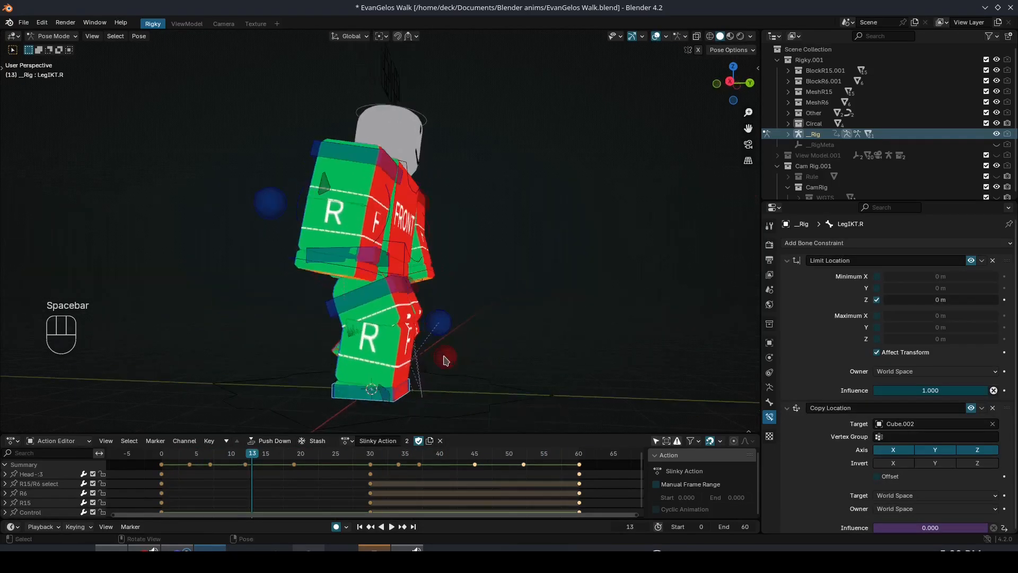
pyautogui.scroll(1, 441, 371)
pyautogui.press('space')
pyautogui.scroll(-1, 427, 405)
pyautogui.keyDown('shift'); pyautogui.moveTo(423, 407); pyautogui.dragTo(423, 388, button='middle'); pyautogui.keyUp('shift')
pyautogui.press('space')
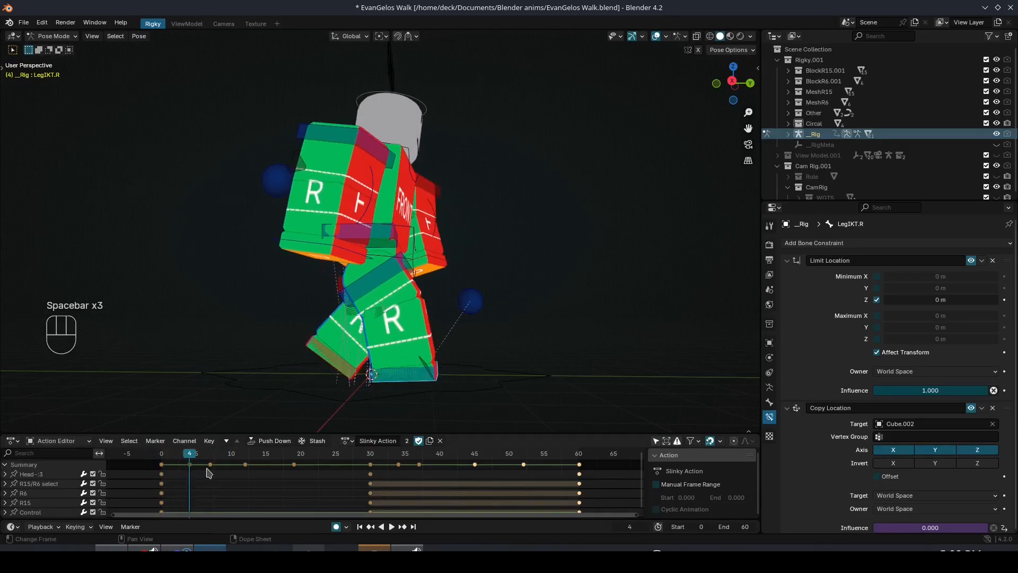
pyautogui.click(190, 465)
pyautogui.press('g')
pyautogui.click(196, 468)
pyautogui.moveTo(185, 452); pyautogui.dragTo(142, 447)
# Play the retimed walk with overlays hidden, check it from the front, and save the file
pyautogui.press('space')
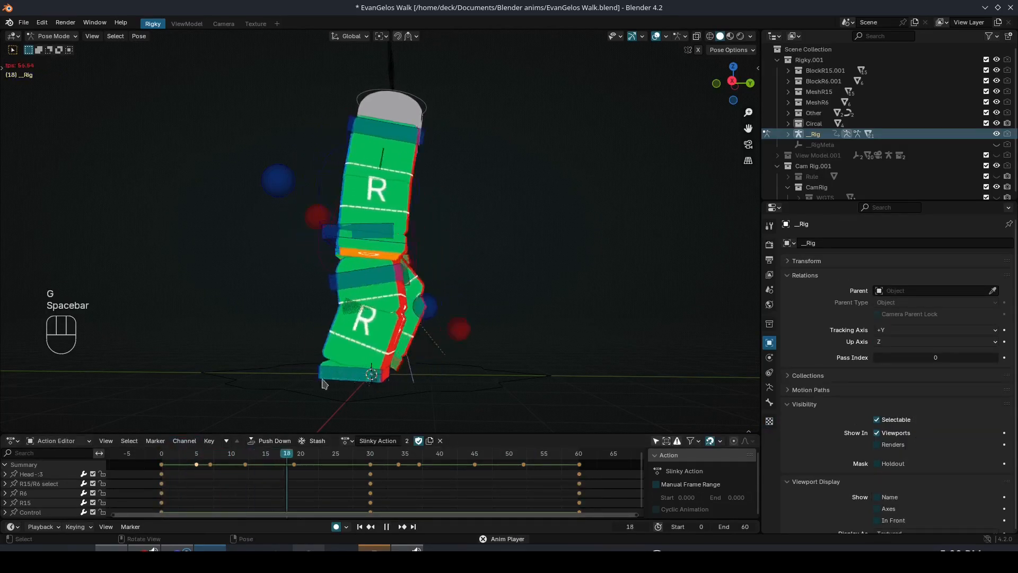
pyautogui.moveTo(463, 319); pyautogui.dragTo(351, 326, button='middle')
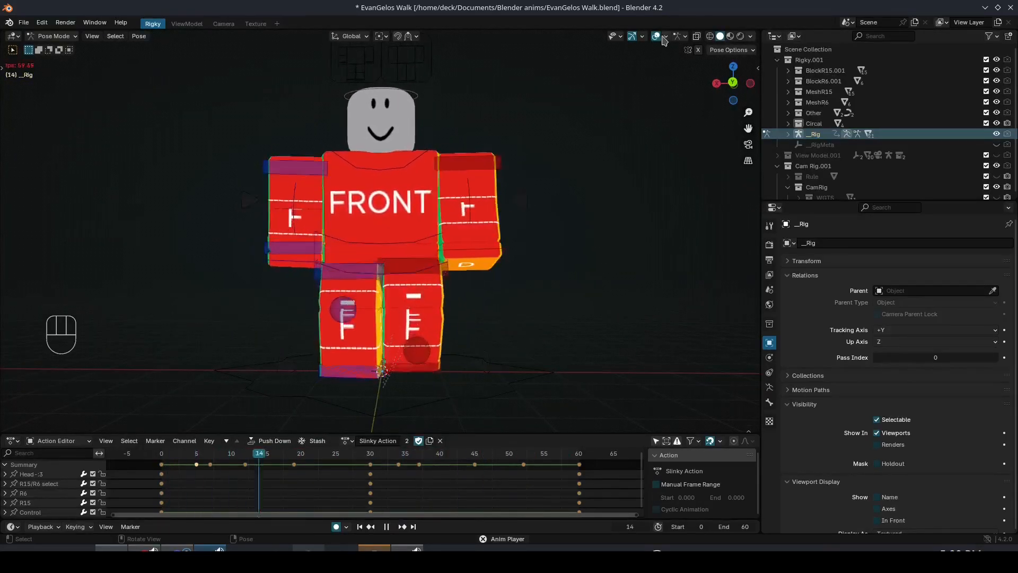
pyautogui.hotkey('ctrl', 's')
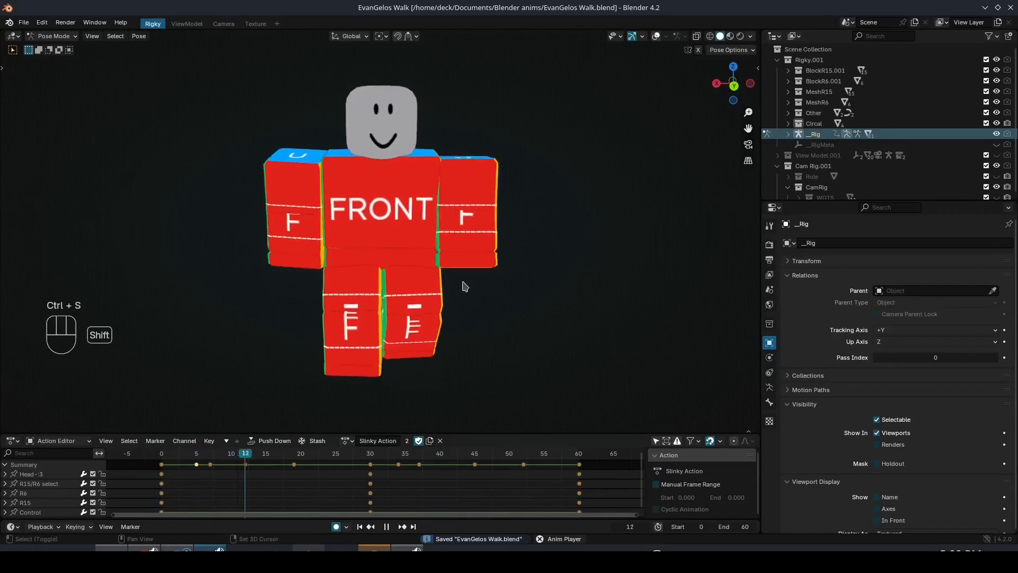
pyautogui.moveTo(464, 286); pyautogui.dragTo(521, 316, button='middle')
pyautogui.press('space')
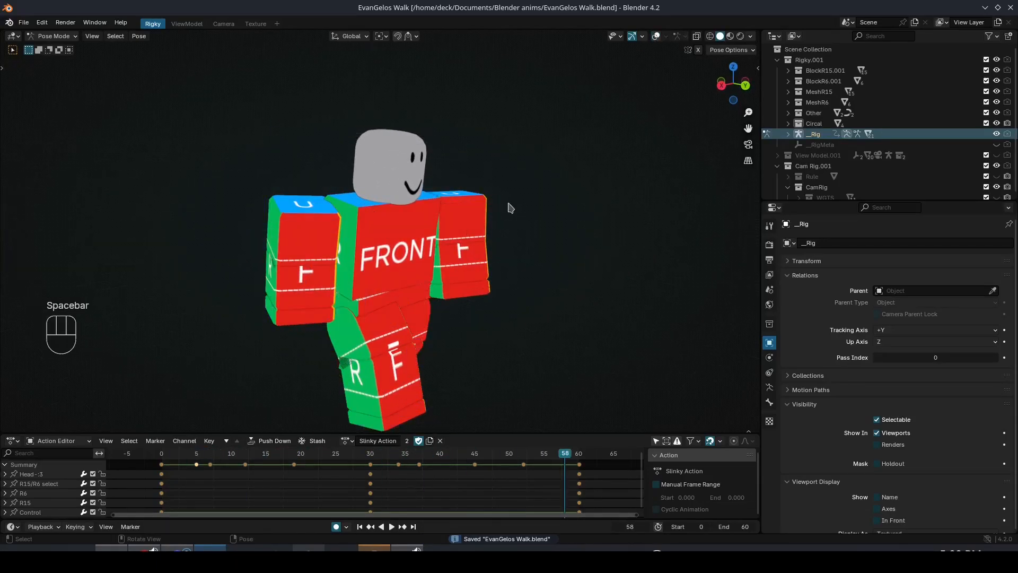
# Show the overlays and rotate the upper torso bone at frame 0, about Z and in the front view
pyautogui.click(656, 36)
pyautogui.moveTo(205, 454); pyautogui.dragTo(147, 454)
pyautogui.click(496, 233)
pyautogui.moveTo(494, 237); pyautogui.dragTo(390, 235, button='middle')
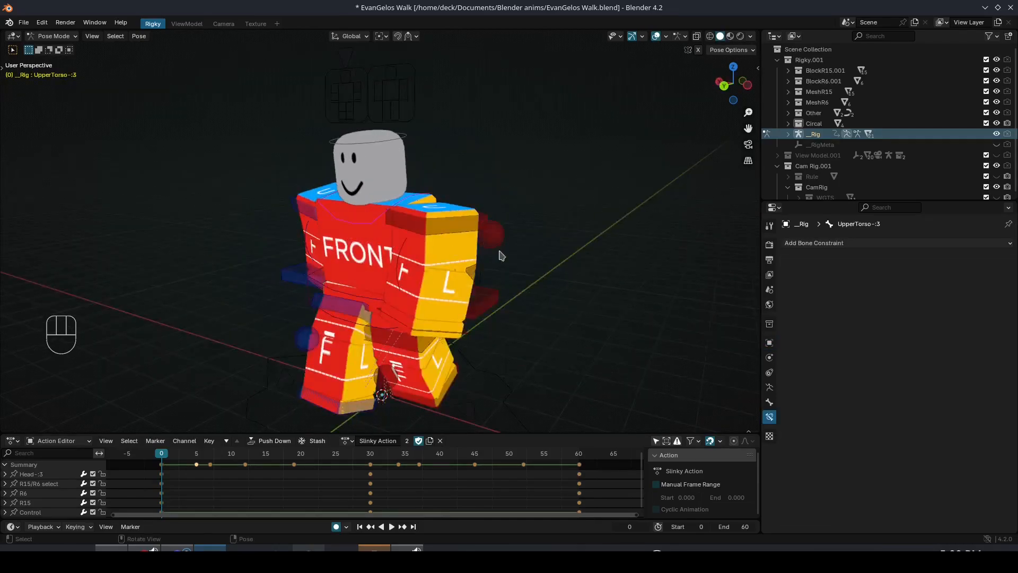
pyautogui.moveTo(502, 255); pyautogui.dragTo(523, 252, button='middle')
pyautogui.press('r')
pyautogui.press('z')
pyautogui.click(527, 259)
pyautogui.press('r')
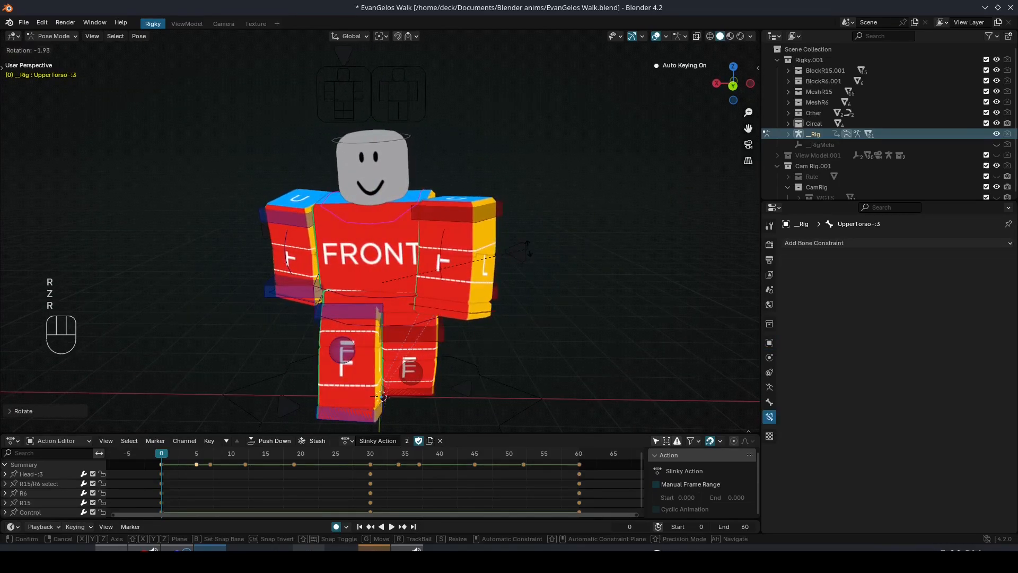
pyautogui.click(528, 250)
# Refine the upper torso's rotation at frame 0 from the side, and about Z from behind
pyautogui.moveTo(467, 268); pyautogui.dragTo(350, 270, button='middle')
pyautogui.press('r')
pyautogui.click(530, 281)
pyautogui.moveTo(491, 284); pyautogui.dragTo(378, 304, button='middle')
pyautogui.press('r')
pyautogui.press('z')
pyautogui.click(552, 318)
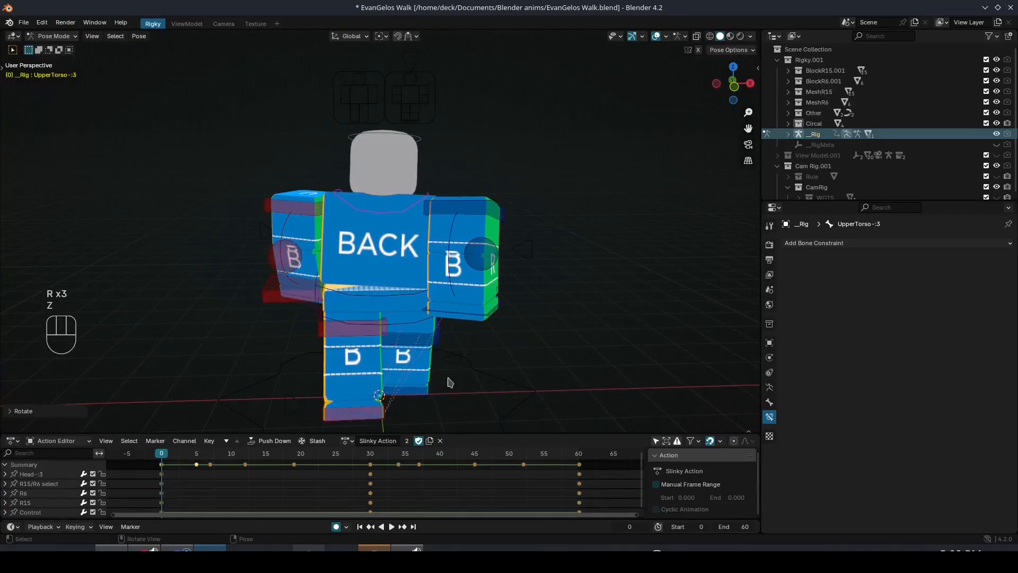
# Rotate the upper torso bone at frame 12 from the left side, and about Z from behind
pyautogui.moveTo(182, 461); pyautogui.dragTo(245, 459)
pyautogui.moveTo(403, 350); pyautogui.dragTo(522, 347, button='middle')
pyautogui.press('r')
pyautogui.click(520, 356)
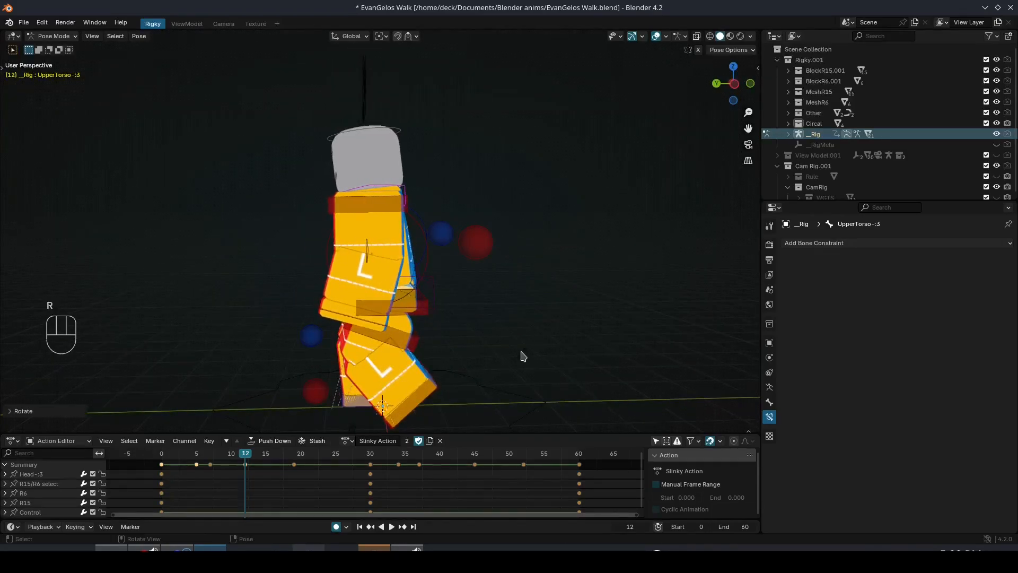
pyautogui.moveTo(706, 358)
pyautogui.mouseDown(button='middle')
pyautogui.moveTo(593, 364)
pyautogui.moveTo(551, 350)
pyautogui.mouseUp(button='middle')
pyautogui.press('z')
pyautogui.press('z')
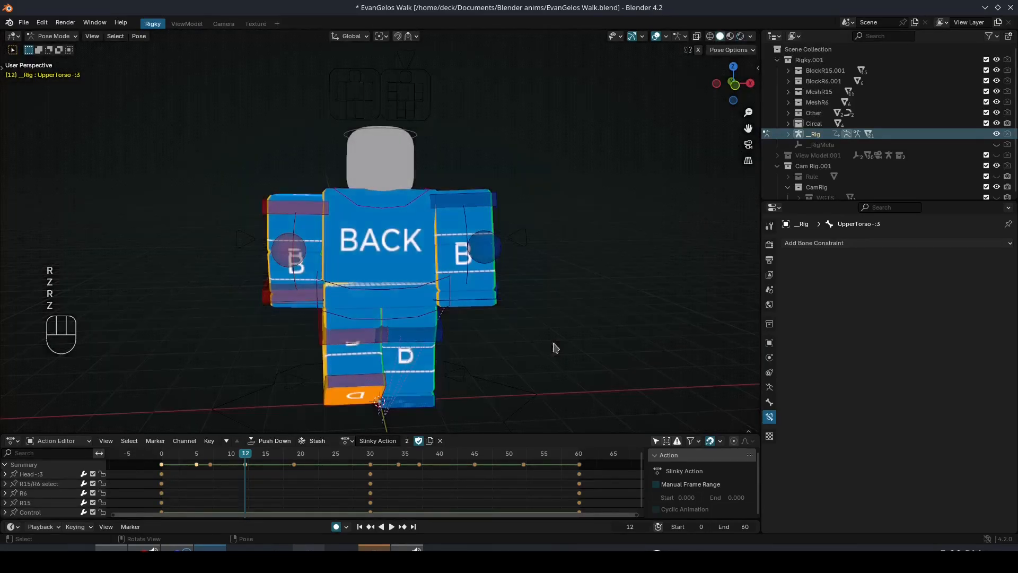
# Refine the upper torso bone's rotation at frame 12 from behind, about global Z and in the view plane
pyautogui.press('z')
pyautogui.moveTo(438, 266); pyautogui.dragTo(427, 265, button='middle')
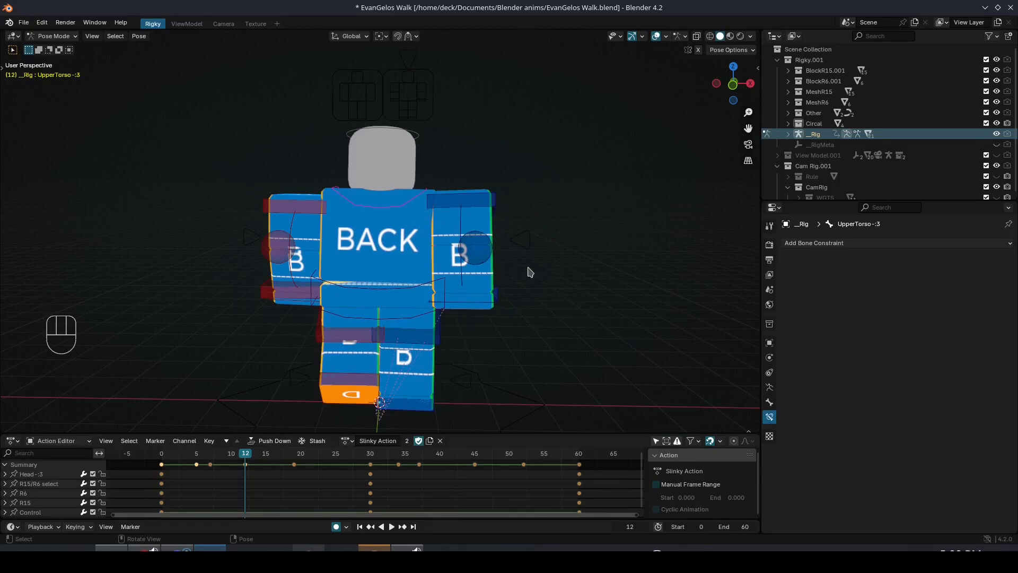
pyautogui.press('r')
pyautogui.press('z')
pyautogui.click(468, 268)
pyautogui.press('r')
pyautogui.click(531, 264)
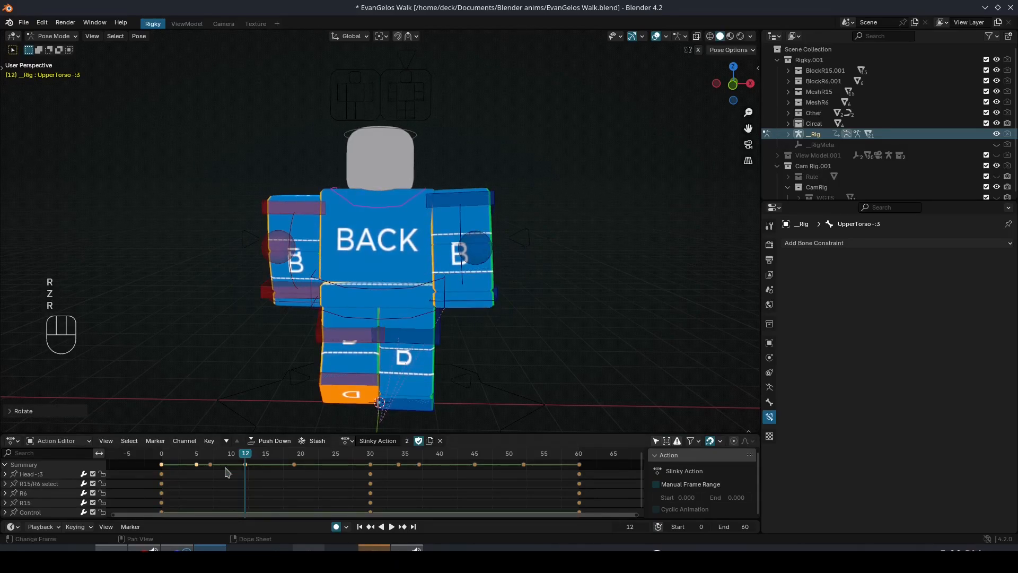
# Rotate the upper torso bone at frame 30 from behind, in the view plane and about Z
pyautogui.moveTo(227, 457); pyautogui.dragTo(113, 457)
pyautogui.press('space')
pyautogui.press('space')
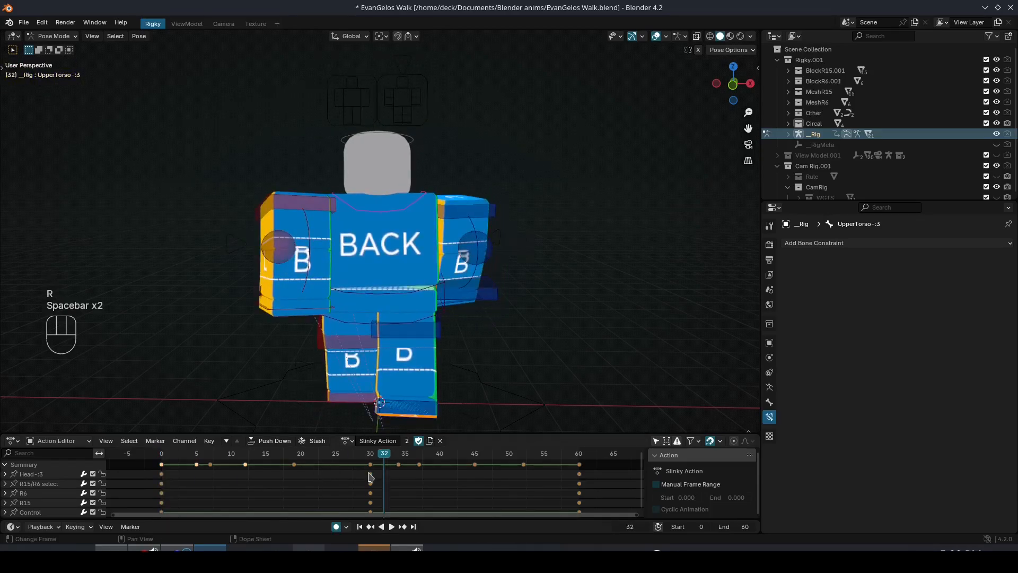
pyautogui.moveTo(370, 465); pyautogui.dragTo(374, 459)
pyautogui.press('r')
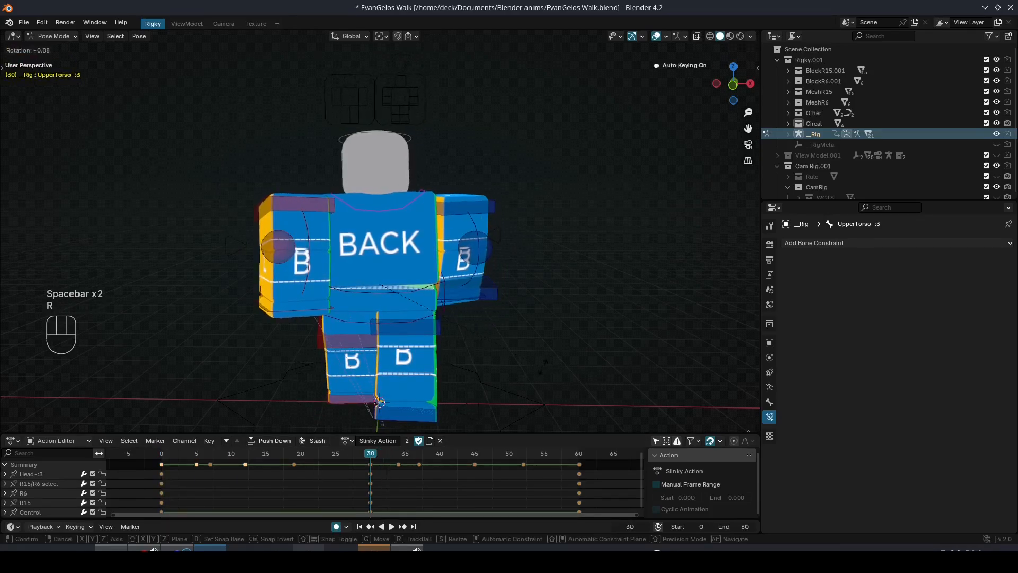
pyautogui.click(530, 375)
pyautogui.press('r')
pyautogui.press('z')
pyautogui.click(507, 377)
# Rotate the upper torso bone at frame 45 from the left side, and from behind about Z and in the view plane
pyautogui.moveTo(508, 377); pyautogui.dragTo(593, 384, button='middle')
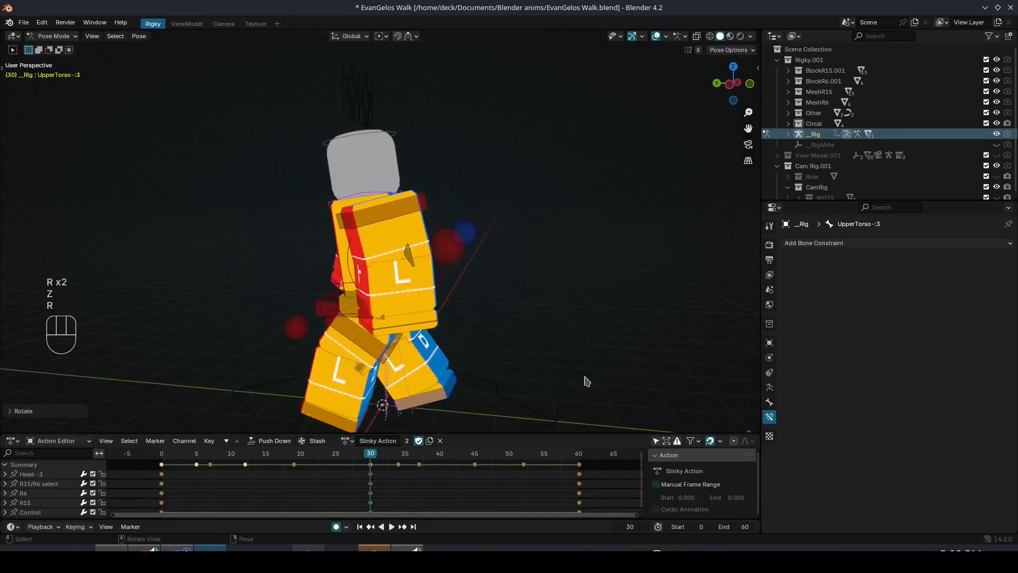
pyautogui.press('space')
pyautogui.press('space')
pyautogui.press('r')
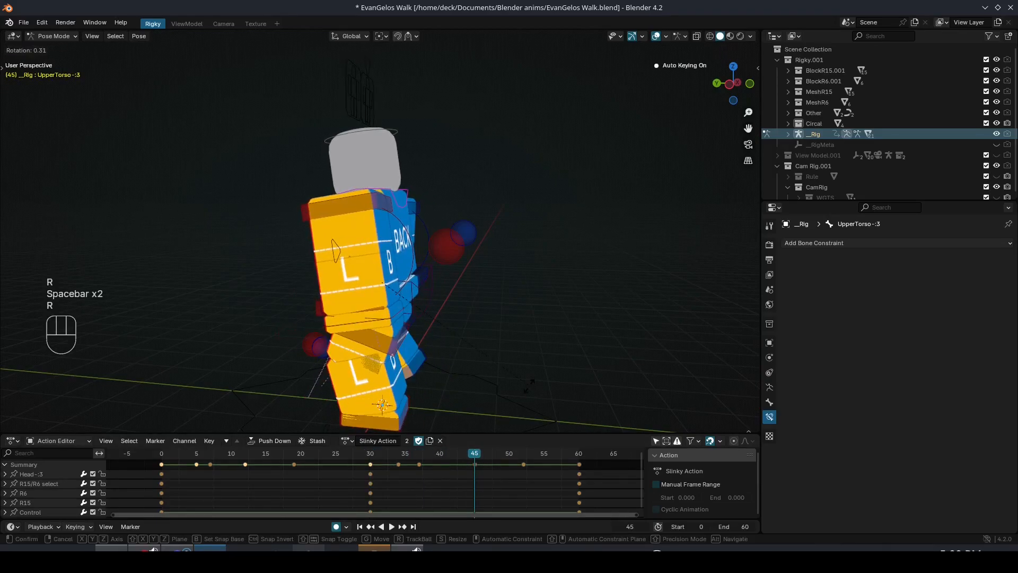
pyautogui.click(527, 393)
pyautogui.moveTo(649, 371); pyautogui.dragTo(522, 354, button='middle')
pyautogui.press('r')
pyautogui.press('z')
pyautogui.click(540, 343)
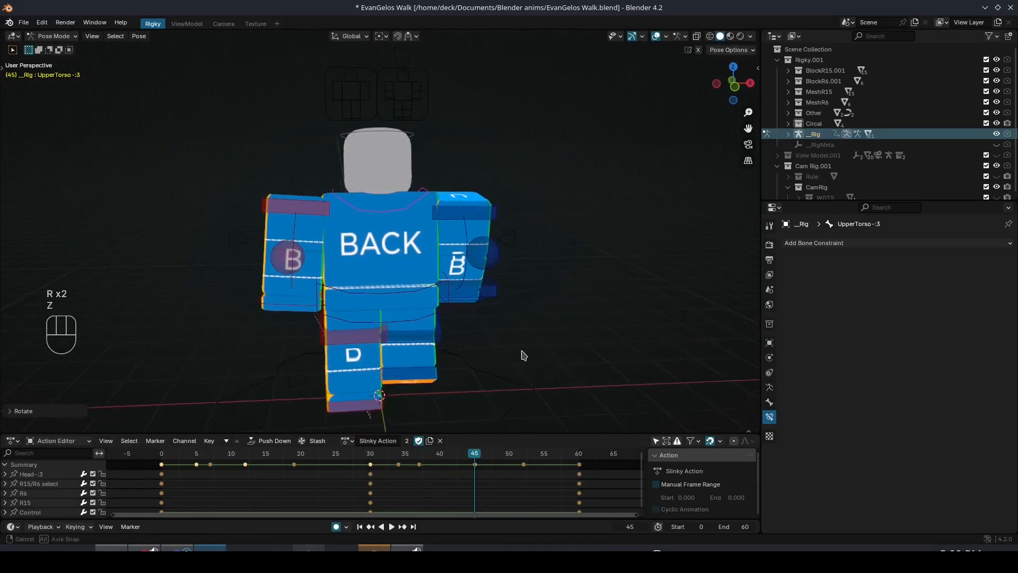
pyautogui.press('r')
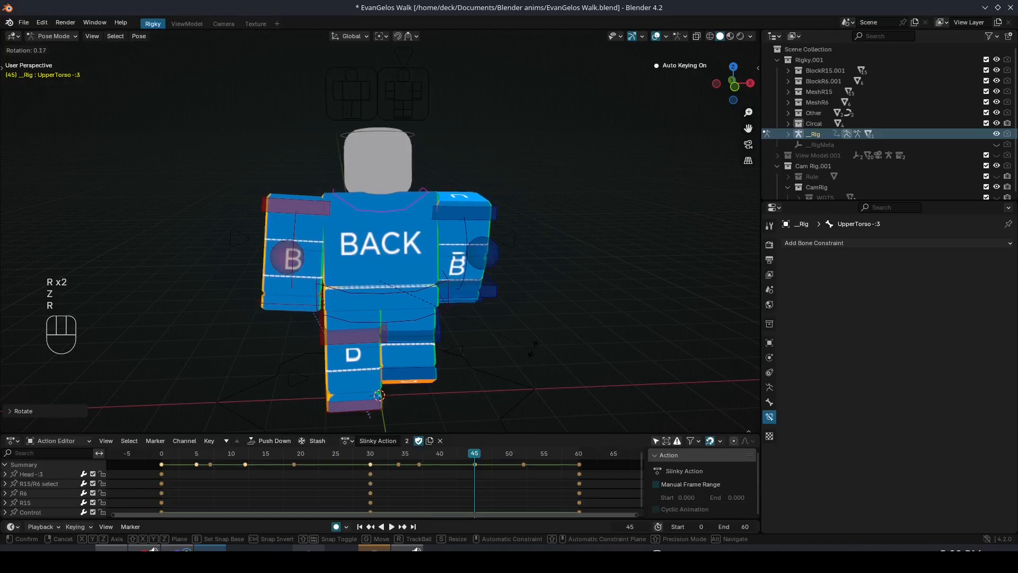
pyautogui.click(533, 349)
# Copy all keyframes at frame 0 to frame 60 and play the loop, orbiting to the front
pyautogui.click(162, 455)
pyautogui.click(162, 464)
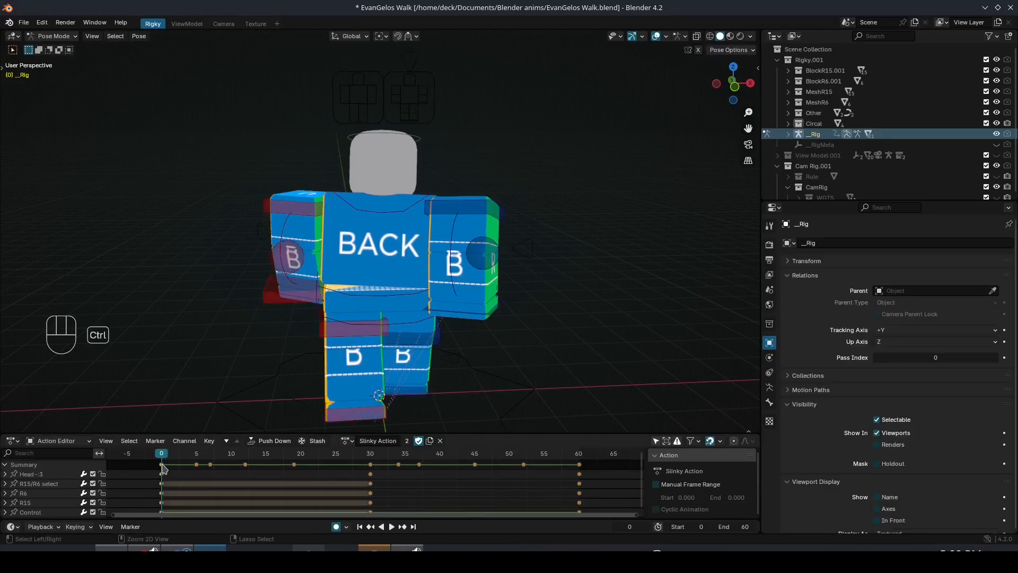
pyautogui.hotkey('ctrl', 'v')
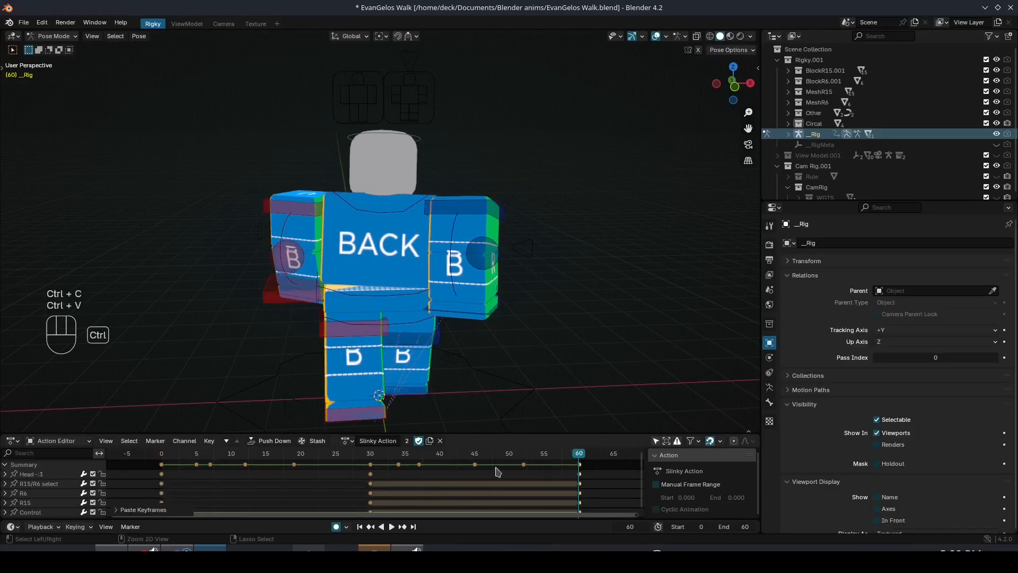
pyautogui.press('space')
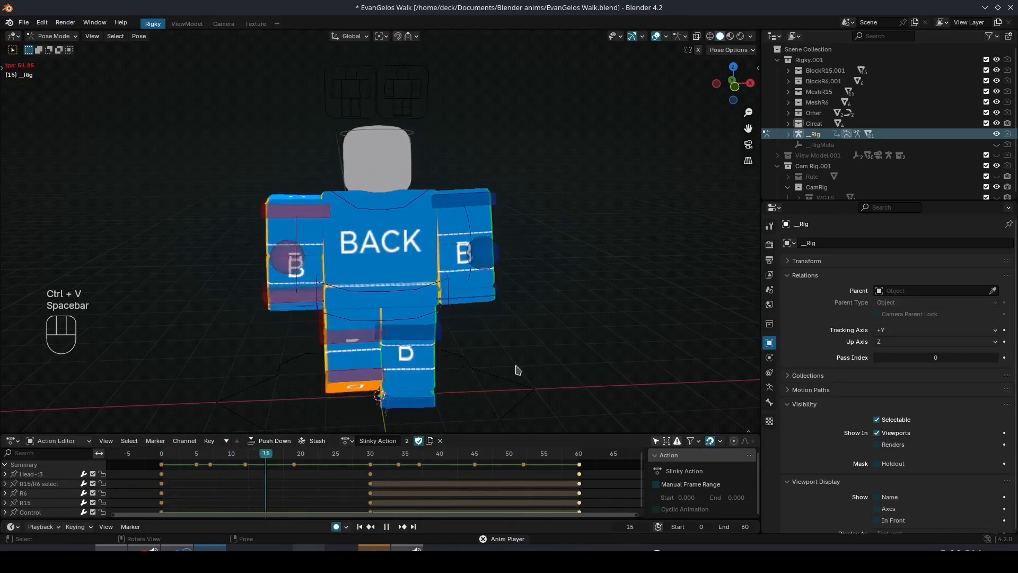
pyautogui.moveTo(523, 368); pyautogui.dragTo(263, 366, button='middle')
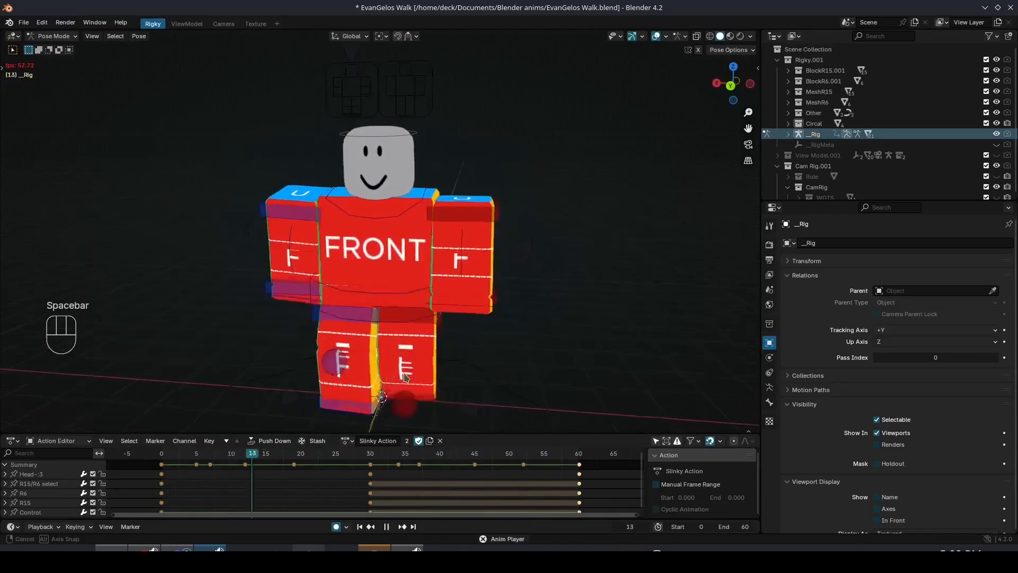
pyautogui.press('space')
# Rotate the upper torso bone about global Z at frame 45 from the front and play the result
pyautogui.click(476, 456)
pyautogui.moveTo(541, 379); pyautogui.dragTo(555, 376, button='middle')
pyautogui.click(414, 221)
pyautogui.press('r')
pyautogui.press('z')
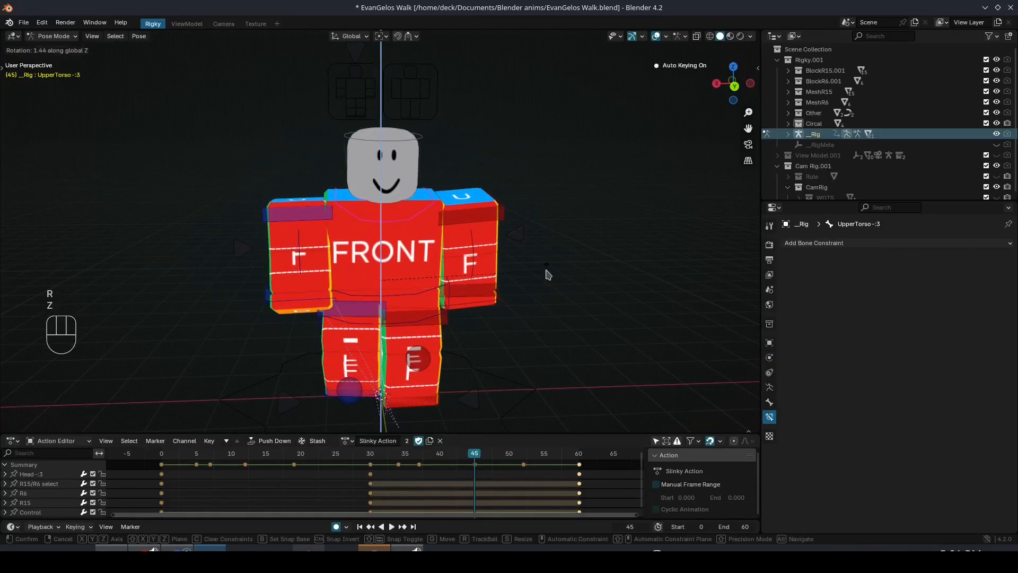
pyautogui.click(538, 306)
pyautogui.press('space')
pyautogui.press('space')
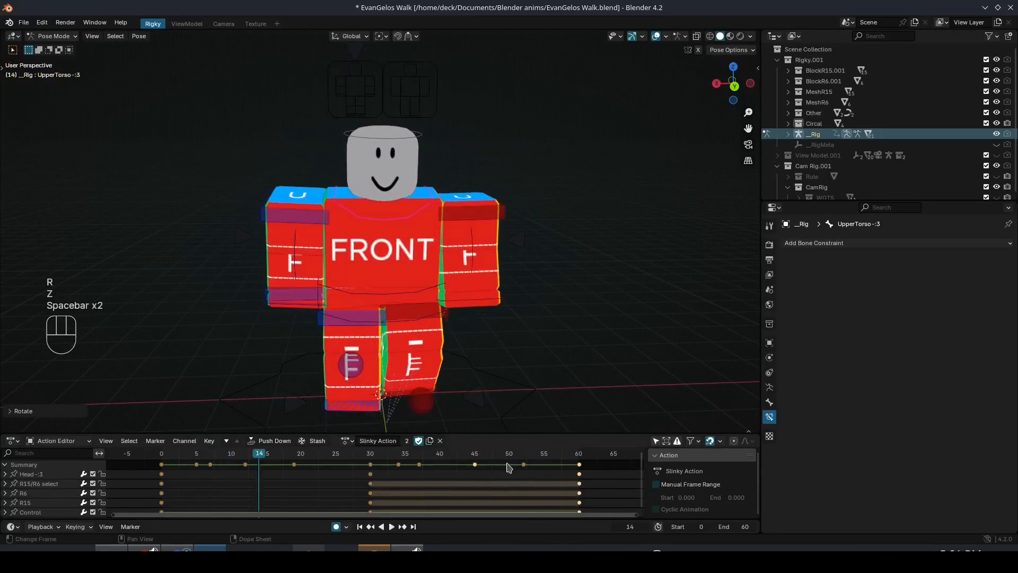
# Rotate the upper torso bone about Z at frame 52 and play the walk from the front
pyautogui.press('r')
pyautogui.press('z')
pyautogui.click(564, 387)
pyautogui.press('space')
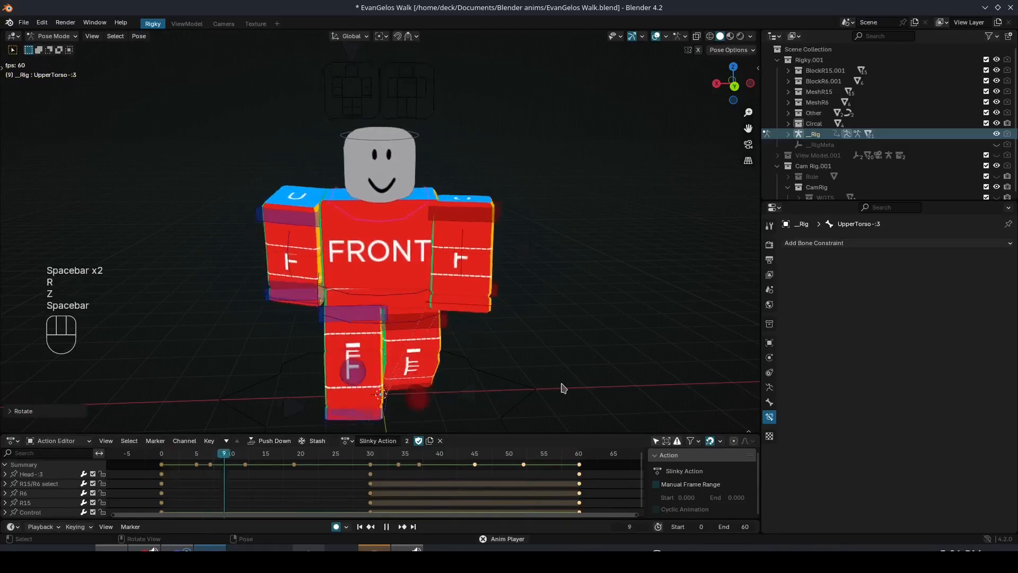
pyautogui.moveTo(562, 389)
pyautogui.mouseDown(button='middle')
pyautogui.moveTo(543, 391)
pyautogui.moveTo(562, 372)
pyautogui.mouseUp(button='middle')
pyautogui.scroll(-2, 543, 391)
pyautogui.scroll(1, 547, 392)
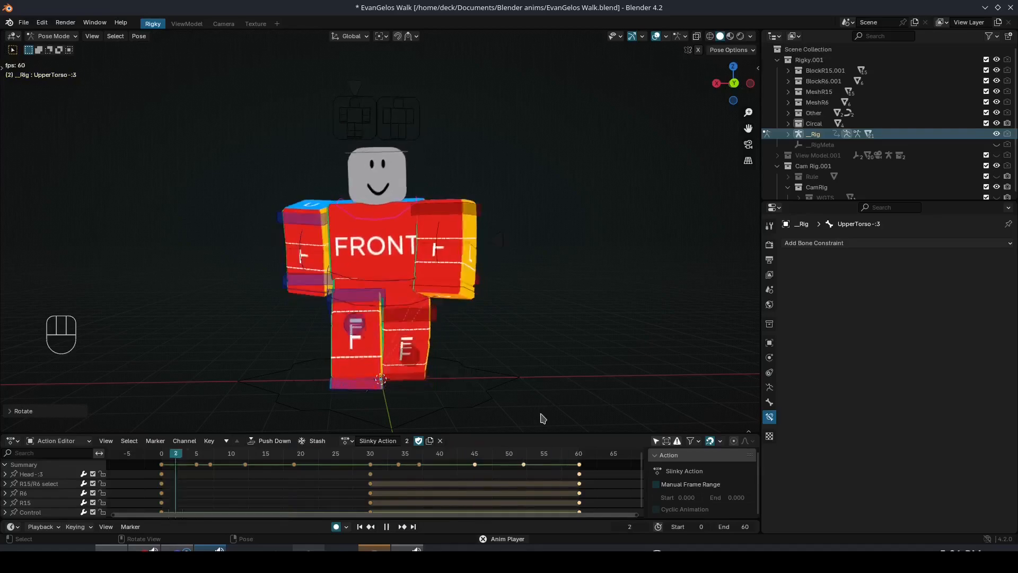
# Rotate the right lower arm bone at frame 5 from the right side and play the walk
pyautogui.press('space')
pyautogui.click(303, 265)
pyautogui.moveTo(375, 307); pyautogui.dragTo(503, 306, button='middle')
pyautogui.moveTo(188, 455); pyautogui.dragTo(194, 455)
pyautogui.press('r')
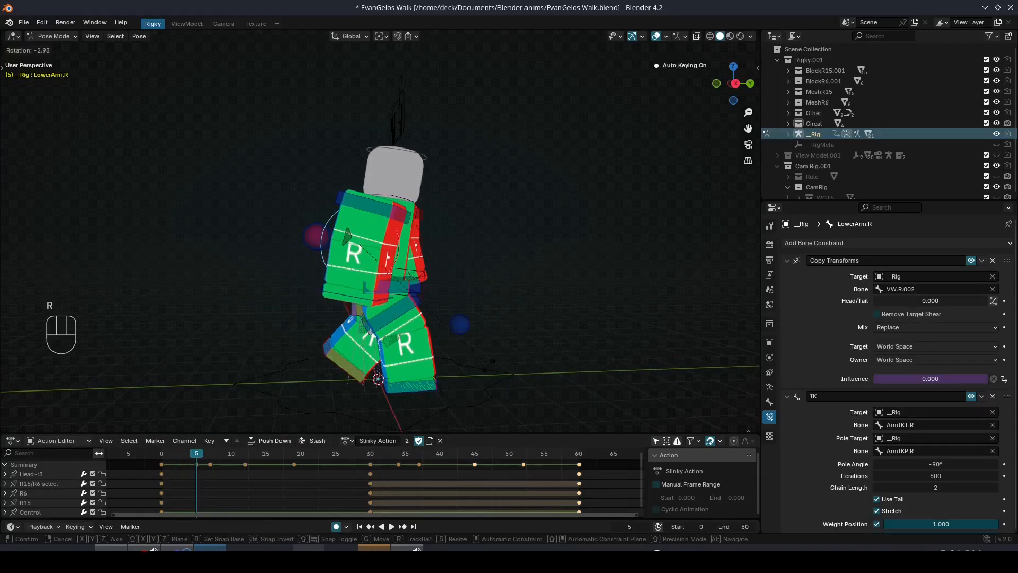
pyautogui.click(488, 366)
pyautogui.press('space')
pyautogui.moveTo(488, 382); pyautogui.dragTo(450, 382, button='middle')
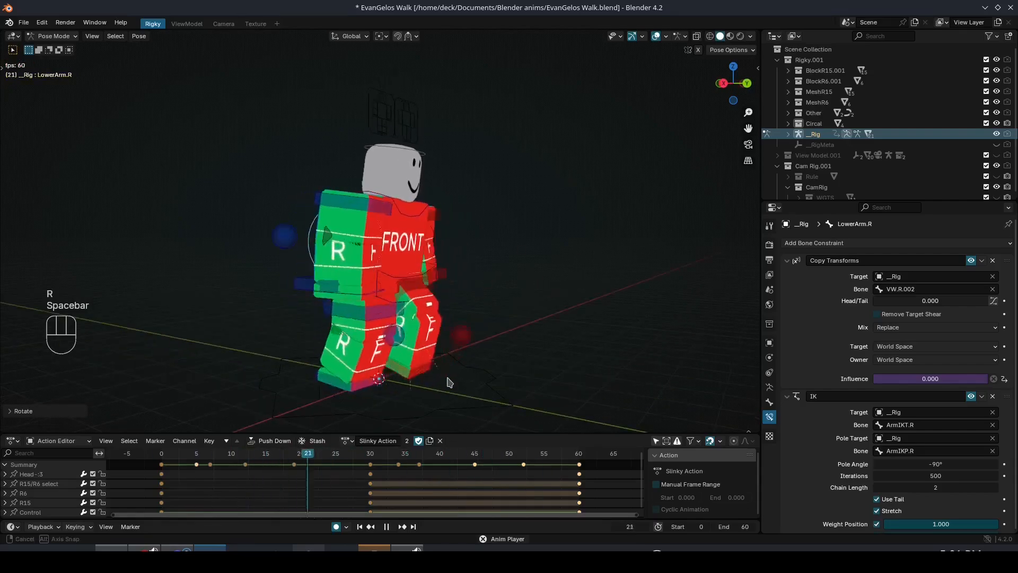
# Make the F-curves of all keyframes in the action cyclic
pyautogui.press('a')
pyautogui.rightClick(368, 480)
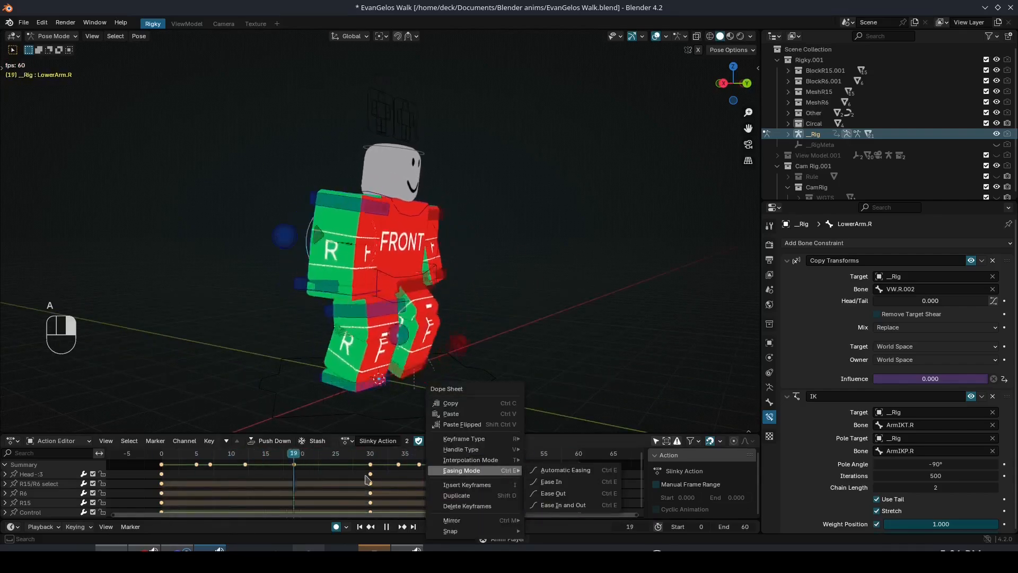
pyautogui.hotkey('shift', 'e')
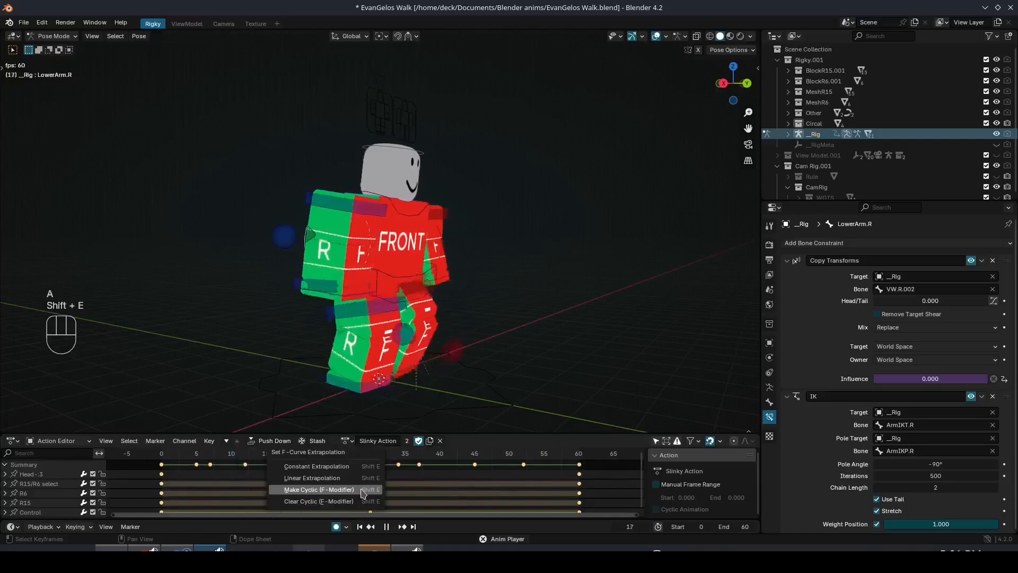
pyautogui.click(350, 491)
pyautogui.press('space')
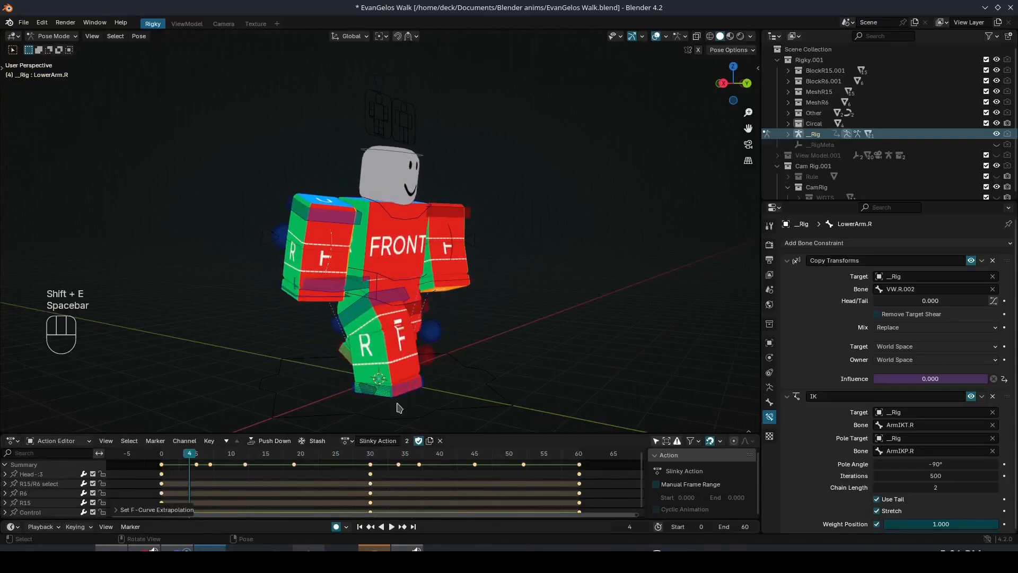
# Enlarge the timeline and copy the right lower arm's pose from frame 60 to frame 0
pyautogui.moveTo(431, 519); pyautogui.dragTo(431, 461)
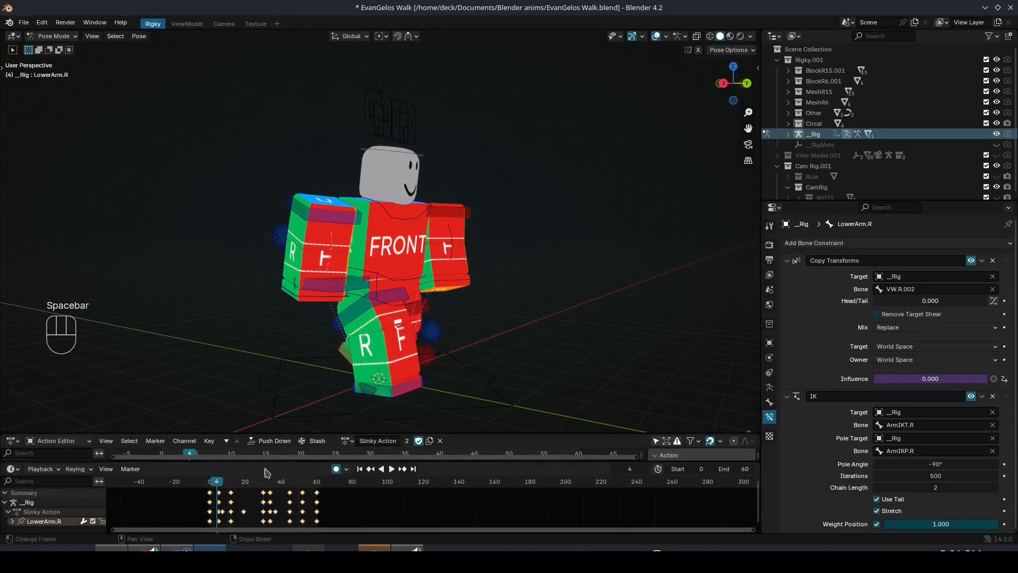
pyautogui.scroll(2, 257, 494)
pyautogui.click(297, 483)
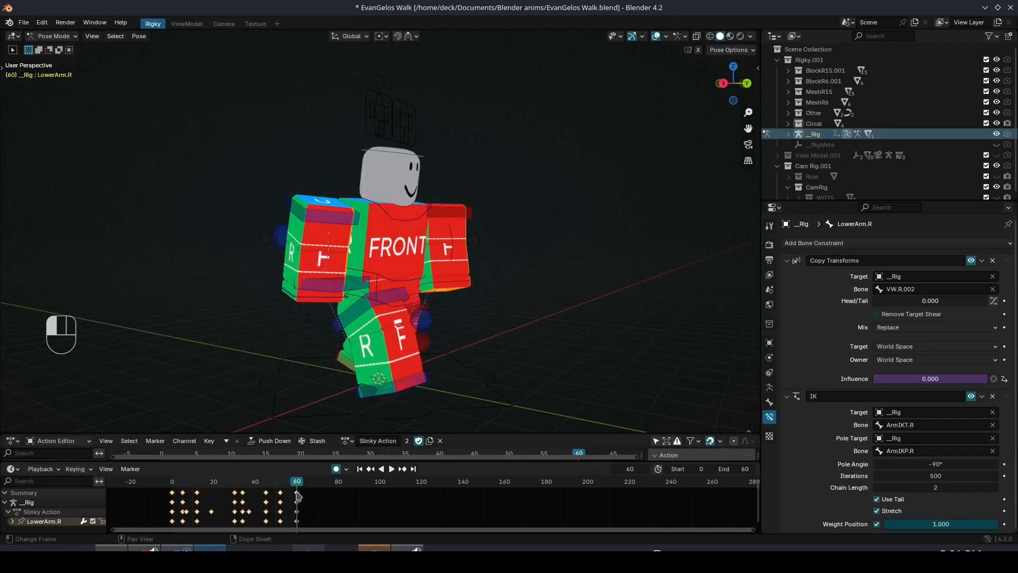
pyautogui.hotkey('ctrl', 'c')
pyautogui.click(172, 482)
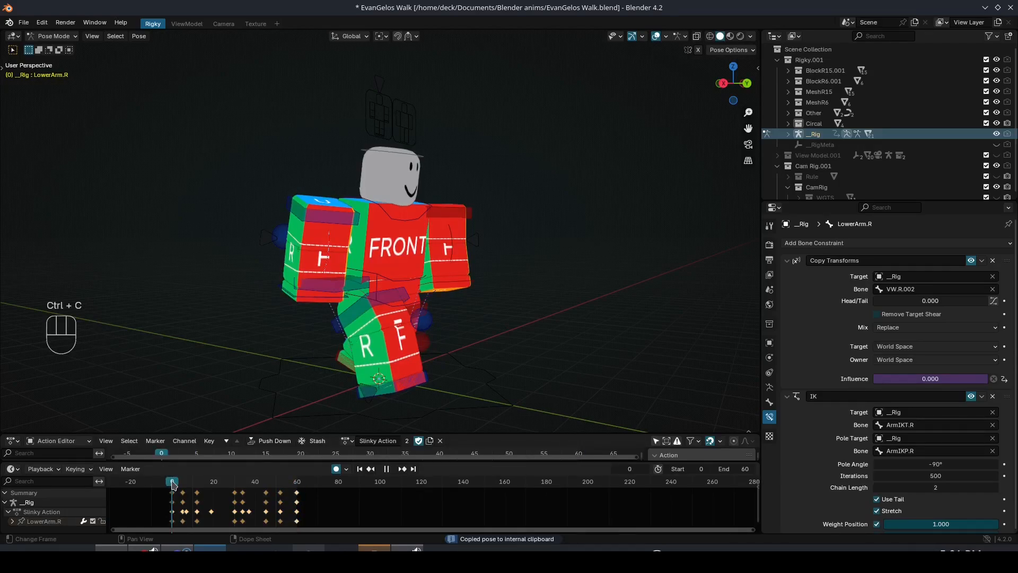
pyautogui.hotkey('ctrl', 'v')
pyautogui.press('space')
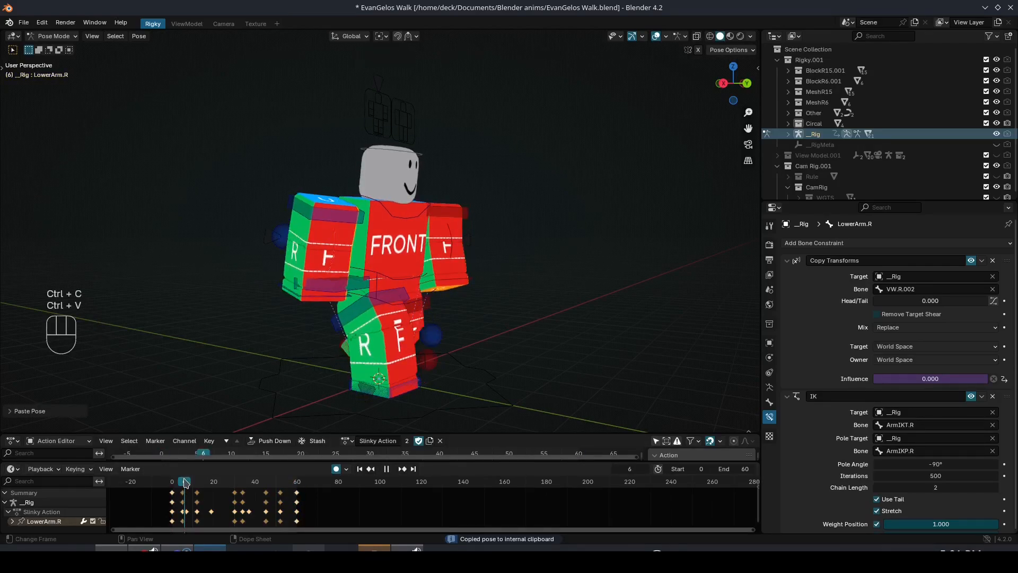
pyautogui.press('space')
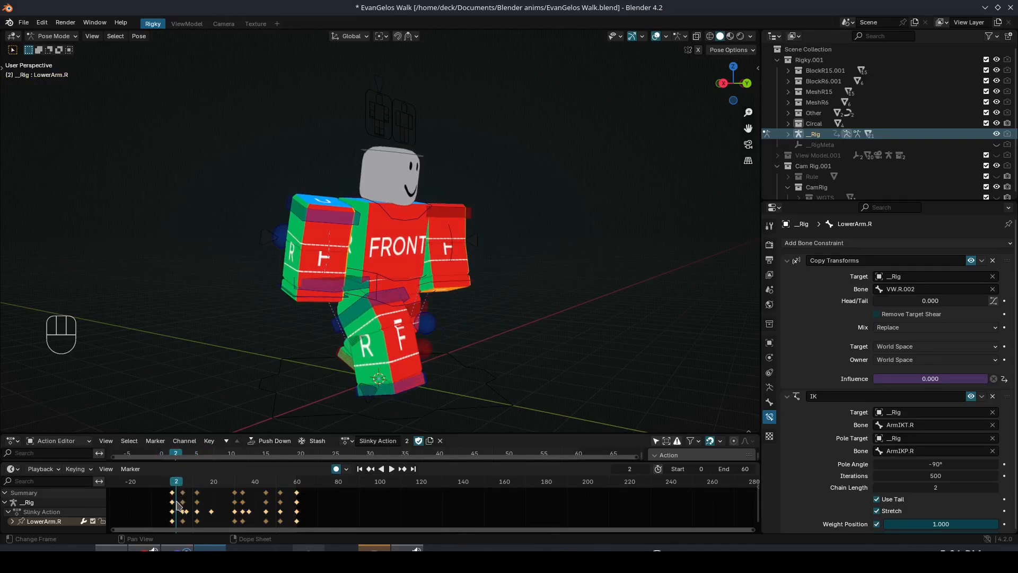
# Move the right lower arm's keys at frames 5 and 12 to frames 7 and 14, and play the walk
pyautogui.press('g')
pyautogui.click(182, 505)
pyautogui.press('space')
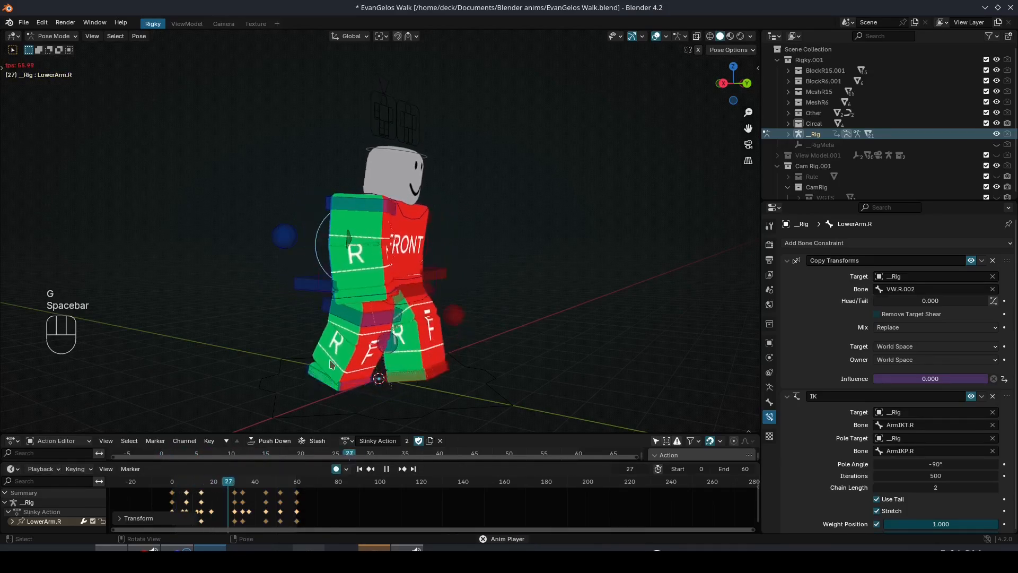
pyautogui.moveTo(330, 360); pyautogui.dragTo(349, 363, button='middle')
pyautogui.press('space')
# Shift the right lower arm's keys at frames 45 and 52 two frames earlier, and return the second set to frame 52
pyautogui.moveTo(262, 505); pyautogui.dragTo(285, 477)
pyautogui.press('g')
pyautogui.click(277, 490)
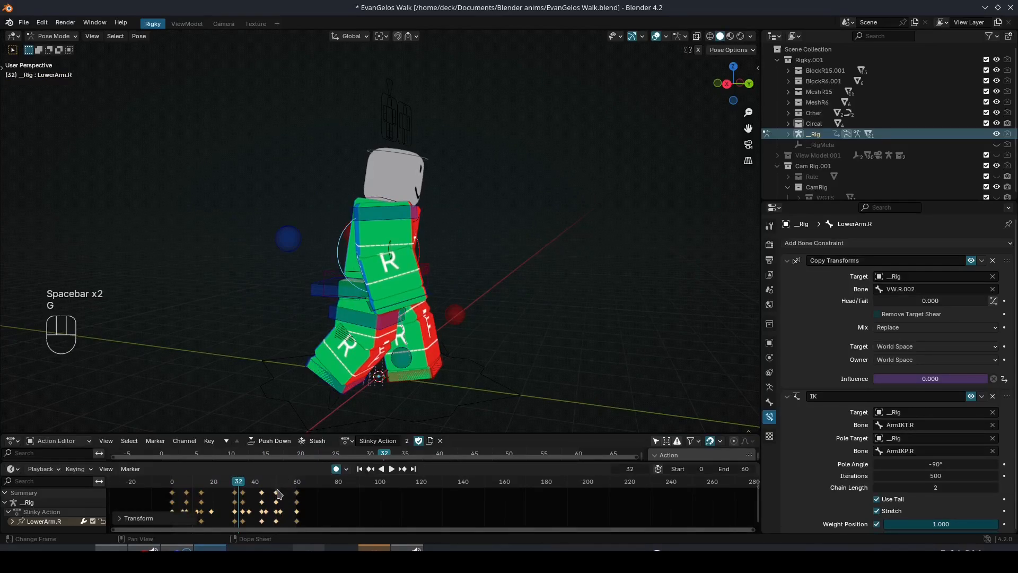
pyautogui.press('g')
pyautogui.click(279, 495)
pyautogui.press('space')
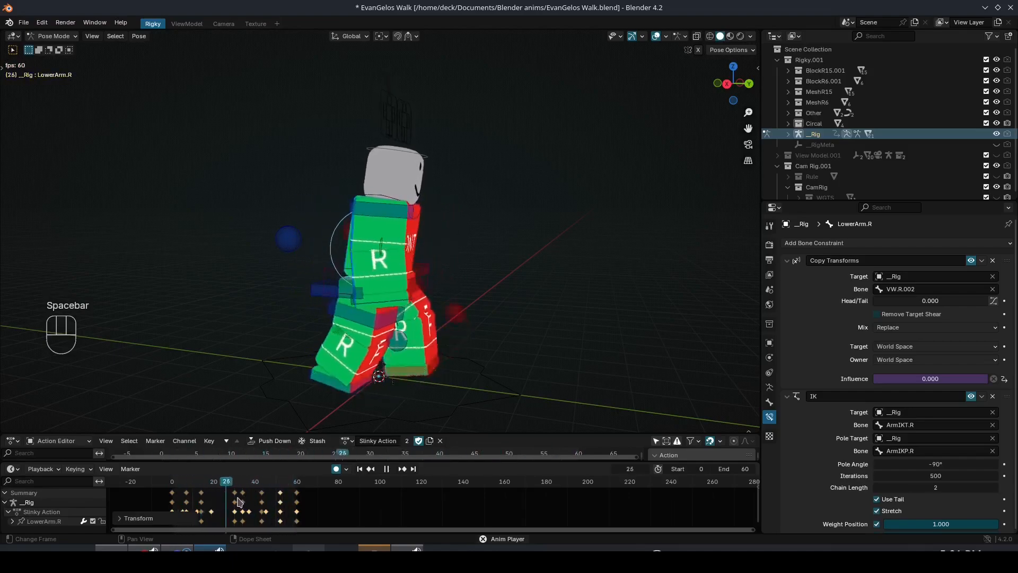
# Move the right lower arm's frame 30 keys to frame 26 and its frame 52 keys to frame 53
pyautogui.press('g')
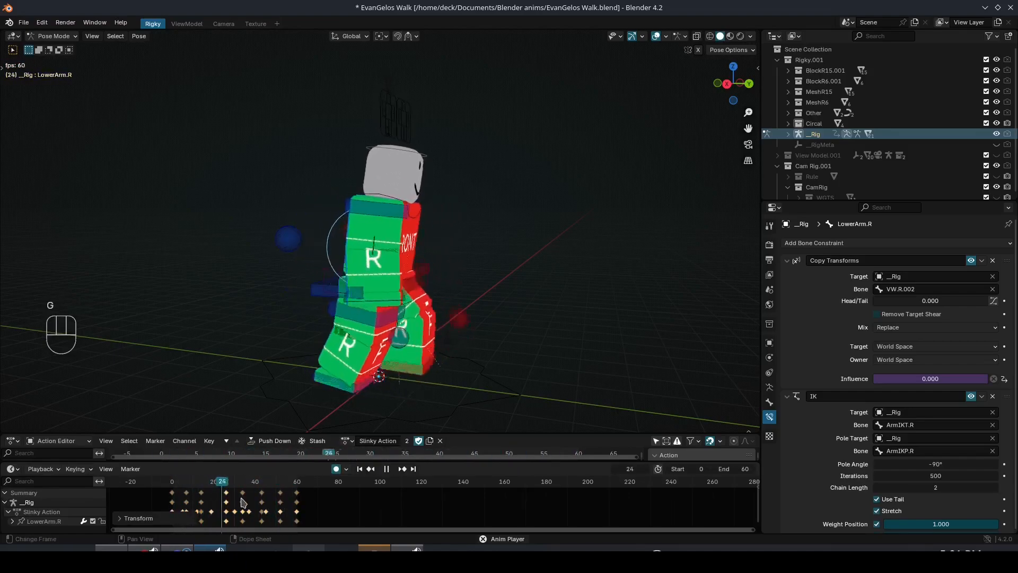
pyautogui.press('space')
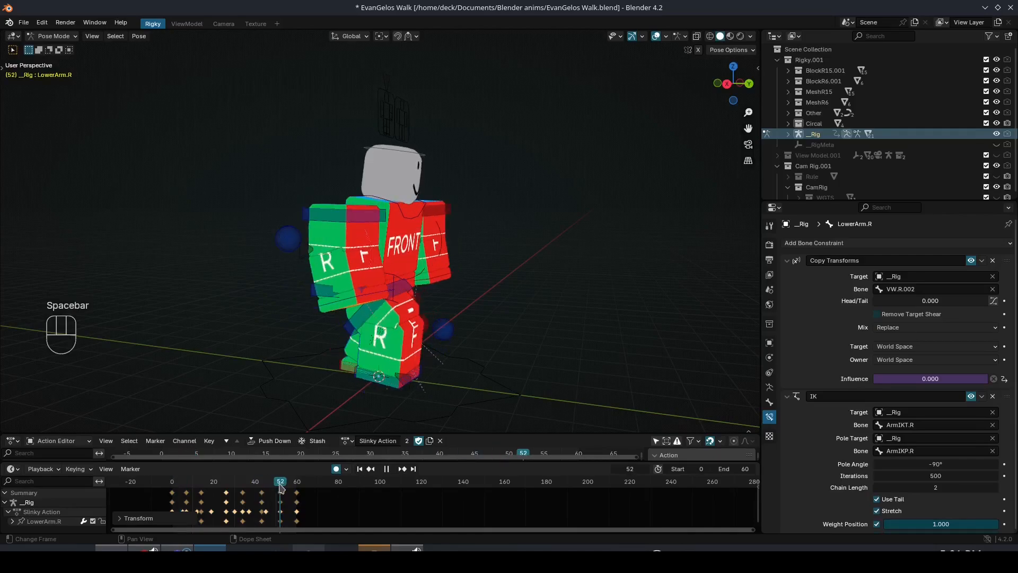
pyautogui.click(280, 493)
pyautogui.press('g')
pyautogui.click(283, 495)
pyautogui.press('space')
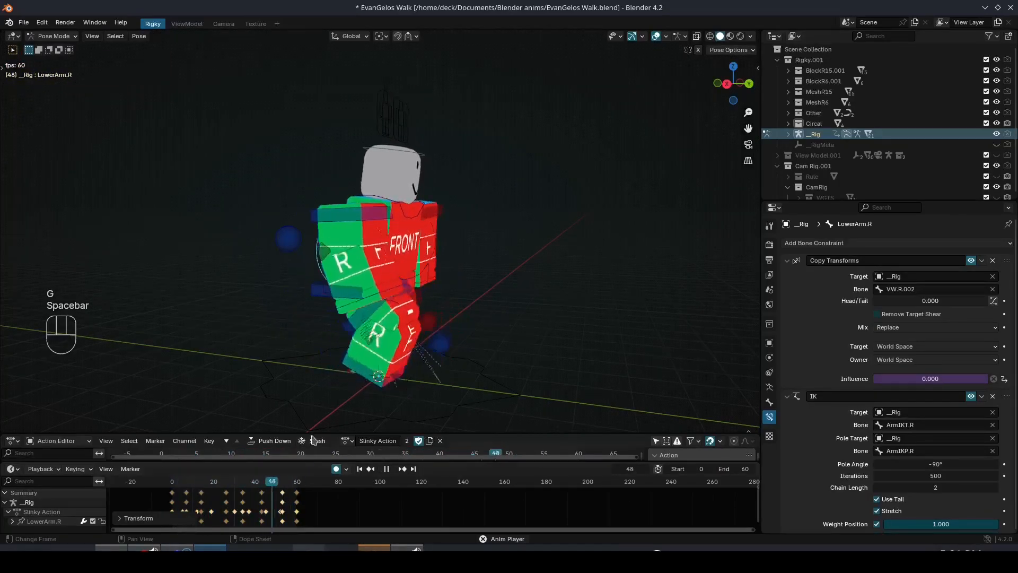
# Move the right lower arm's keys at frames 43 and 53 four frames earlier, play the walk from the front, and go to frame 60
pyautogui.press('space')
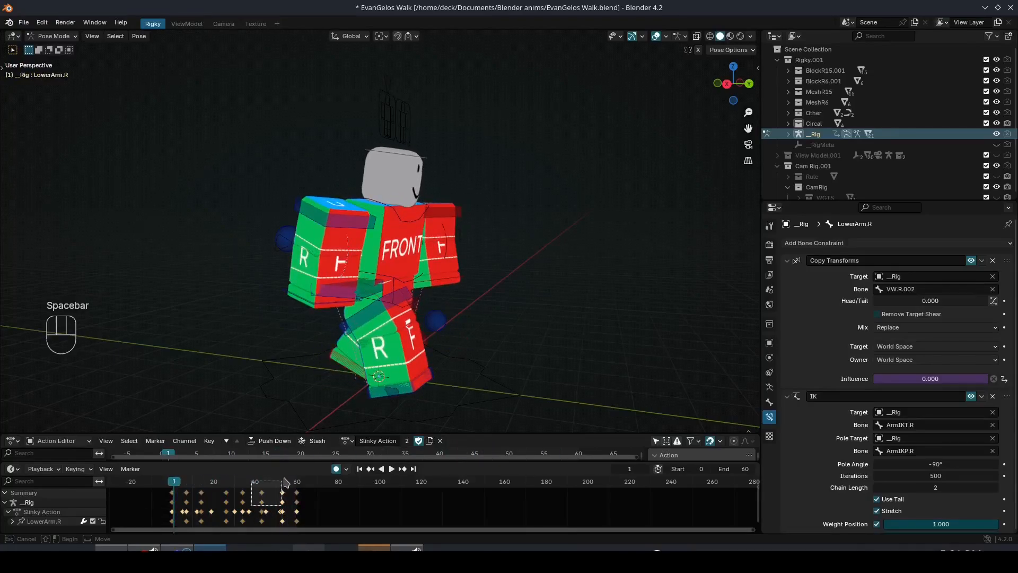
pyautogui.press('g')
pyautogui.click(269, 506)
pyautogui.click(251, 483)
pyautogui.press('space')
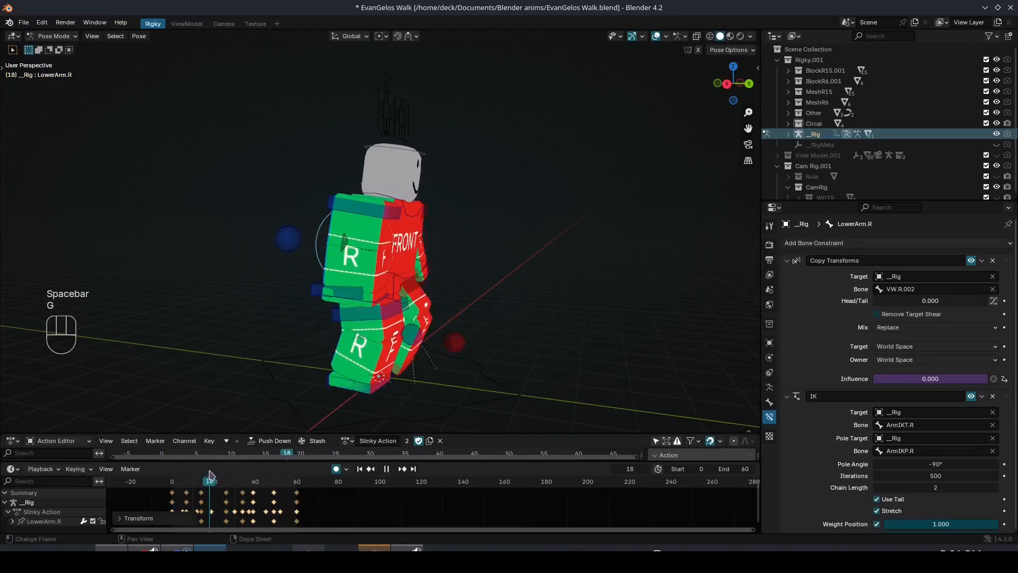
pyautogui.moveTo(354, 387); pyautogui.dragTo(267, 389, button='middle')
pyautogui.press('space')
pyautogui.click(297, 481)
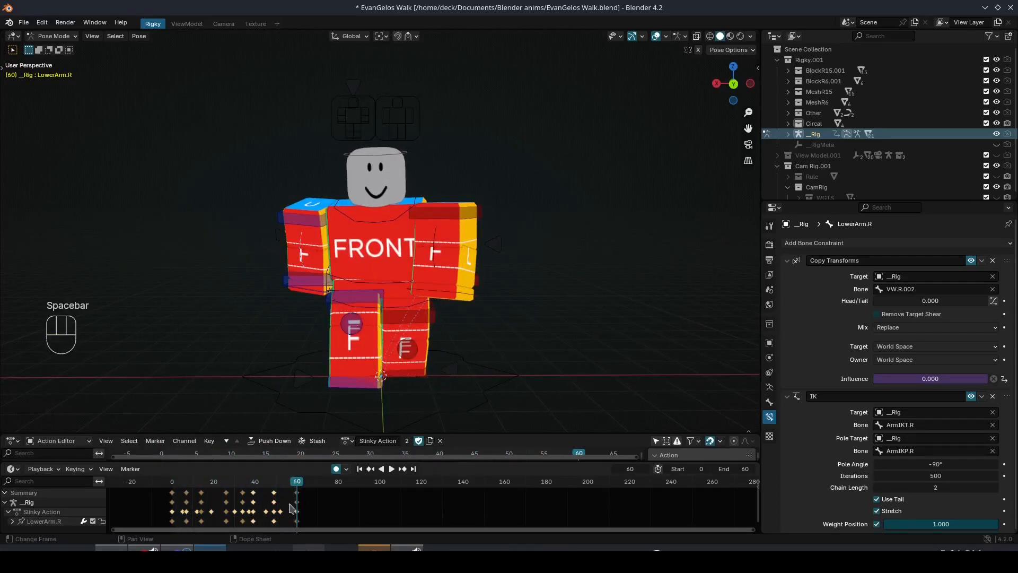
# At frame 49, rotate the right upper arm freely and about the Z axis in the side view
pyautogui.moveTo(265, 483); pyautogui.dragTo(295, 483)
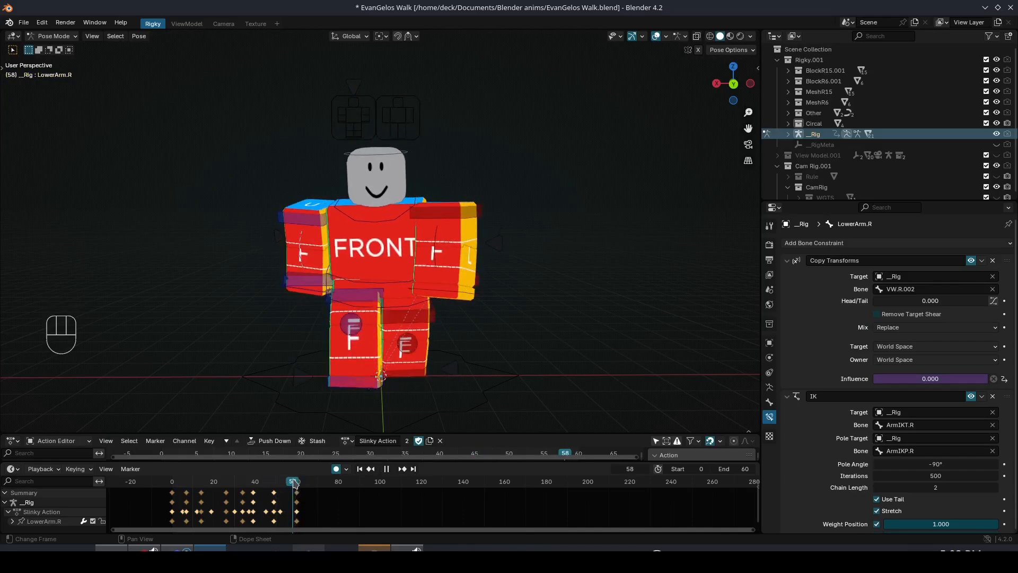
pyautogui.moveTo(295, 430); pyautogui.dragTo(316, 457, button='middle')
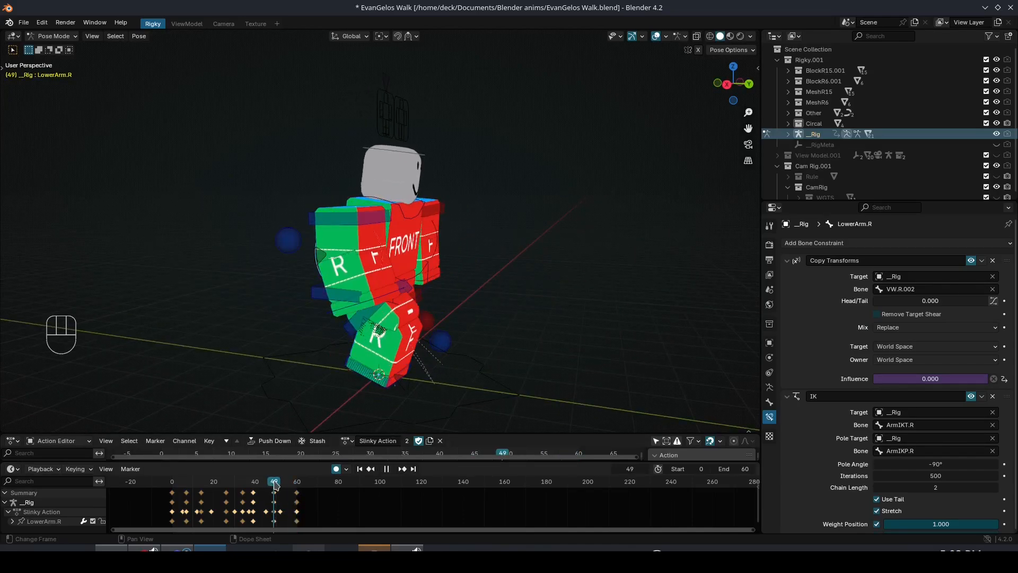
pyautogui.click(348, 218)
pyautogui.moveTo(425, 257); pyautogui.dragTo(472, 260, button='middle')
pyautogui.press('r')
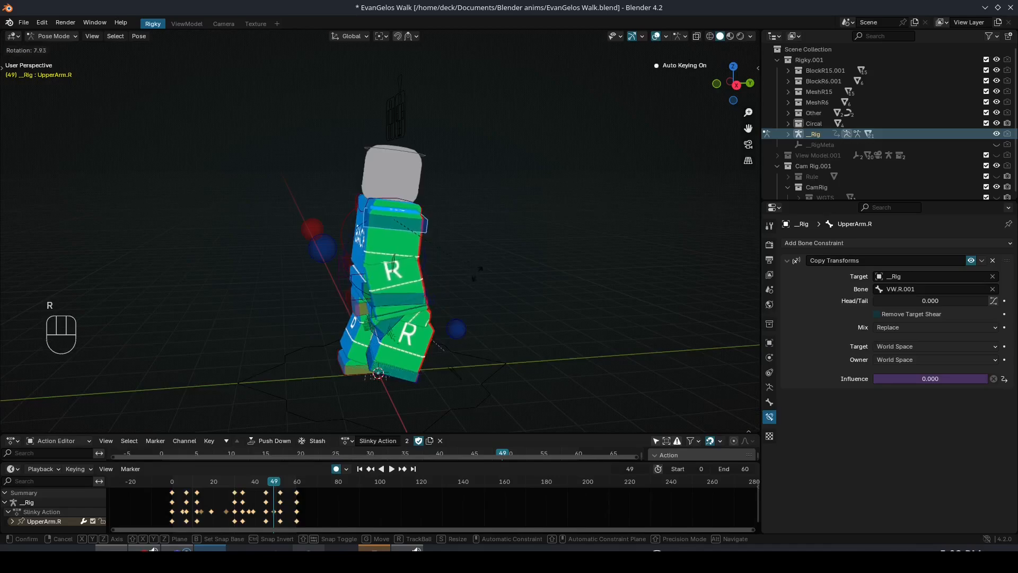
pyautogui.click(472, 275)
pyautogui.press('g')
pyautogui.press('r')
pyautogui.press('z')
pyautogui.click(471, 275)
# Keep the right upper arm selected, reposition it slightly at frame 49, and play the walk
pyautogui.click(424, 249)
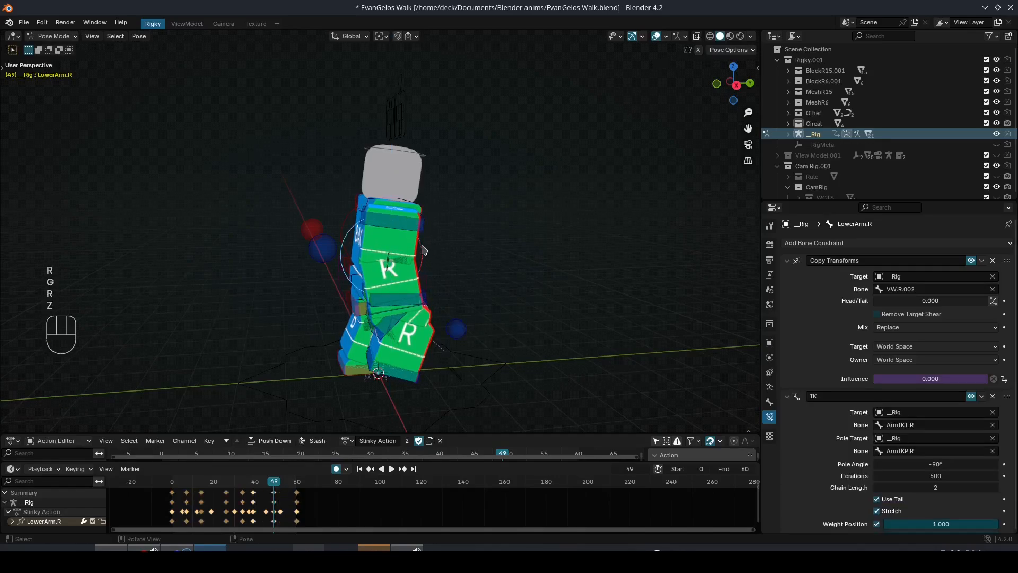
pyautogui.hotkey('ctrl', 'z')
pyautogui.moveTo(509, 252); pyautogui.dragTo(469, 272, button='middle')
pyautogui.press('g')
pyautogui.click(462, 277)
pyautogui.press('space')
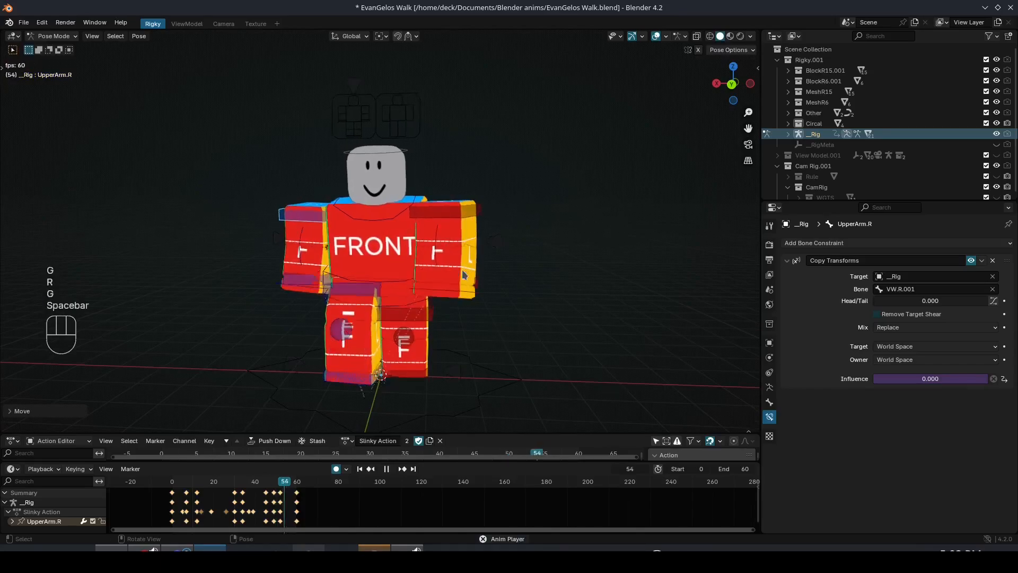
pyautogui.press('space')
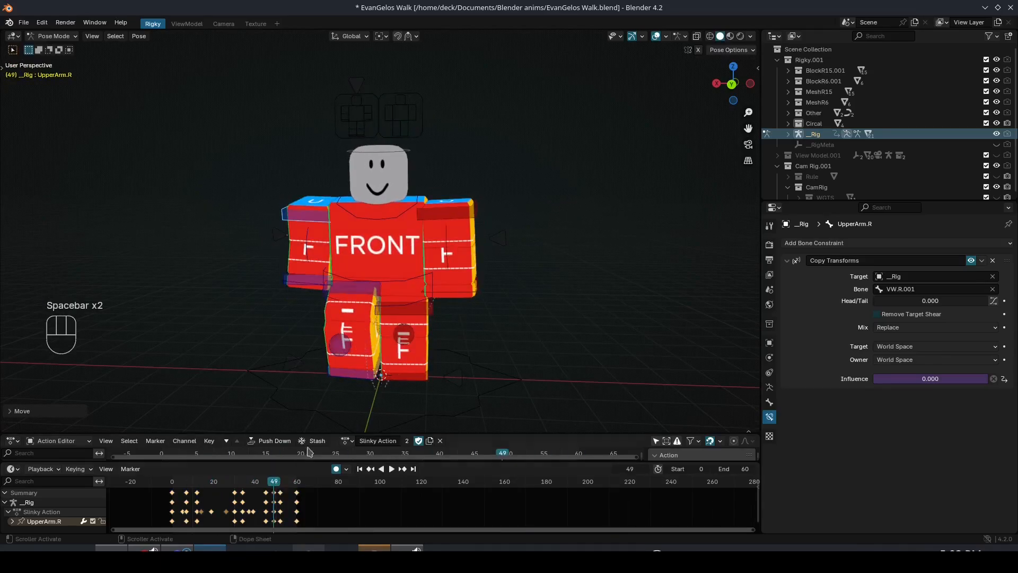
# Move the right upper arm's frame 52 keys onto frame 49 and return them to frame 52
pyautogui.moveTo(356, 429); pyautogui.dragTo(367, 428, button='middle')
pyautogui.moveTo(281, 487); pyautogui.dragTo(285, 481)
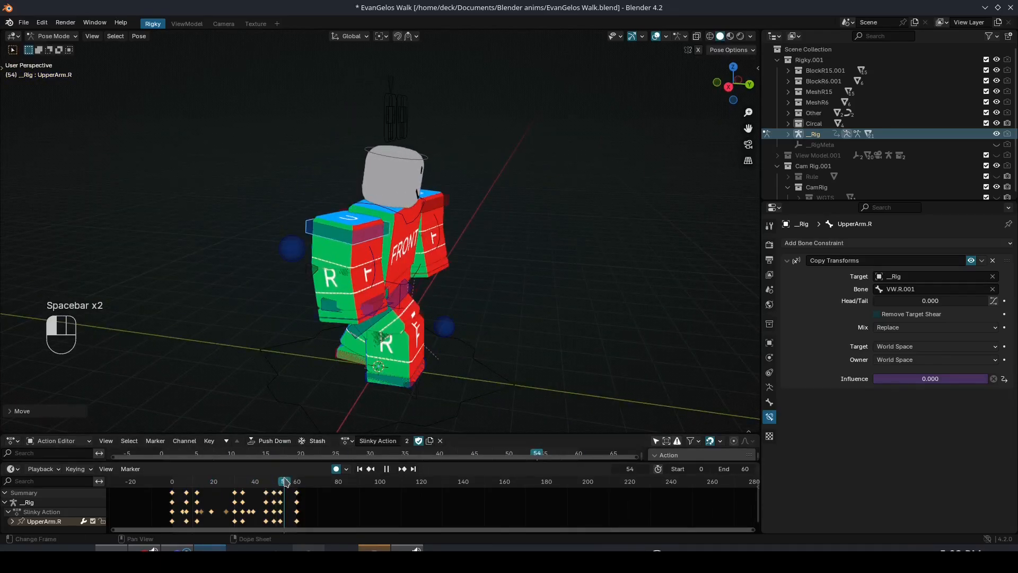
pyautogui.click(279, 500)
pyautogui.press('g')
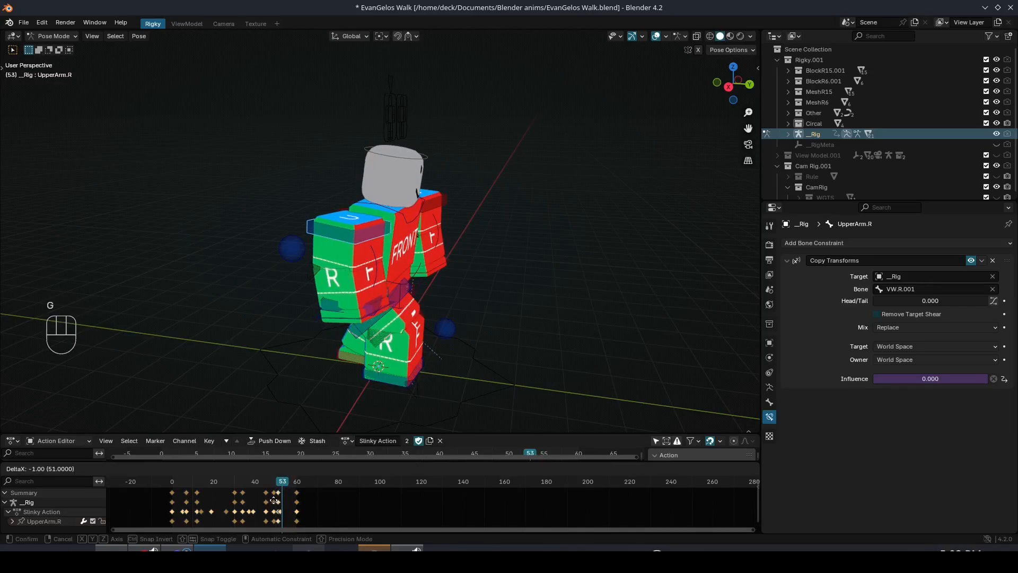
pyautogui.click(271, 500)
pyautogui.moveTo(282, 484)
pyautogui.mouseDown()
pyautogui.moveTo(260, 486)
pyautogui.moveTo(279, 487)
pyautogui.mouseUp()
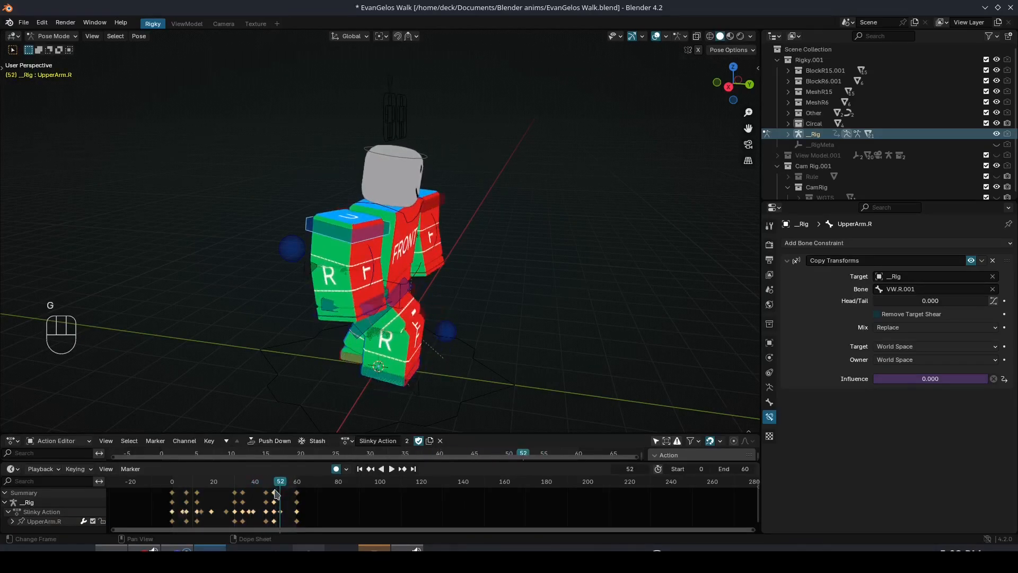
pyautogui.press('g')
pyautogui.click(279, 489)
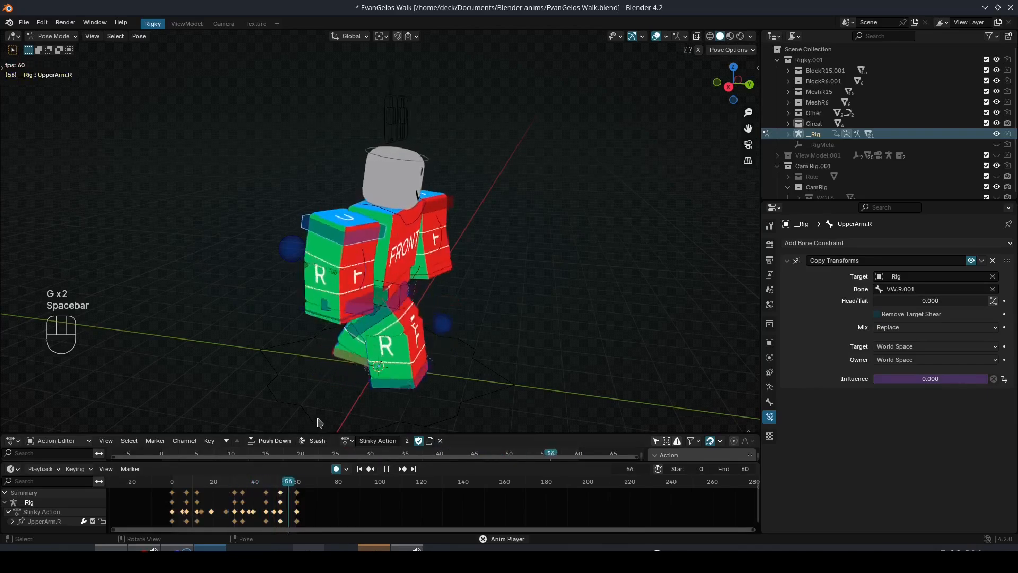
# At frame 7, rotate the right upper arm freely and about the Z axis, and play the walk
pyautogui.moveTo(370, 386)
pyautogui.mouseDown(button='middle')
pyautogui.moveTo(239, 403)
pyautogui.moveTo(387, 395)
pyautogui.mouseUp(button='middle')
pyautogui.press('space')
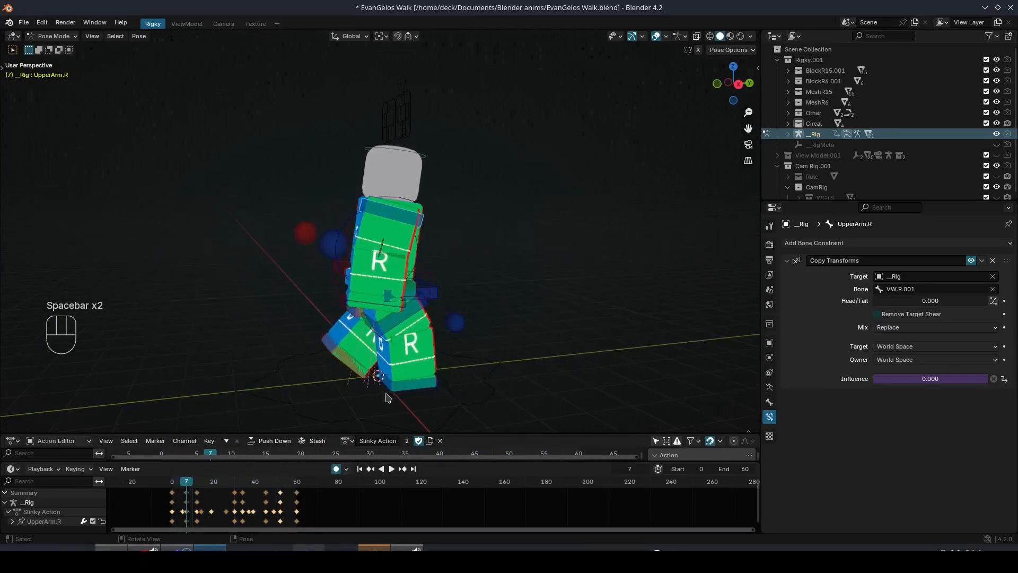
pyautogui.press('r')
pyautogui.click(517, 365)
pyautogui.press('g')
pyautogui.press('r')
pyautogui.press('z')
pyautogui.click(513, 372)
pyautogui.press('space')
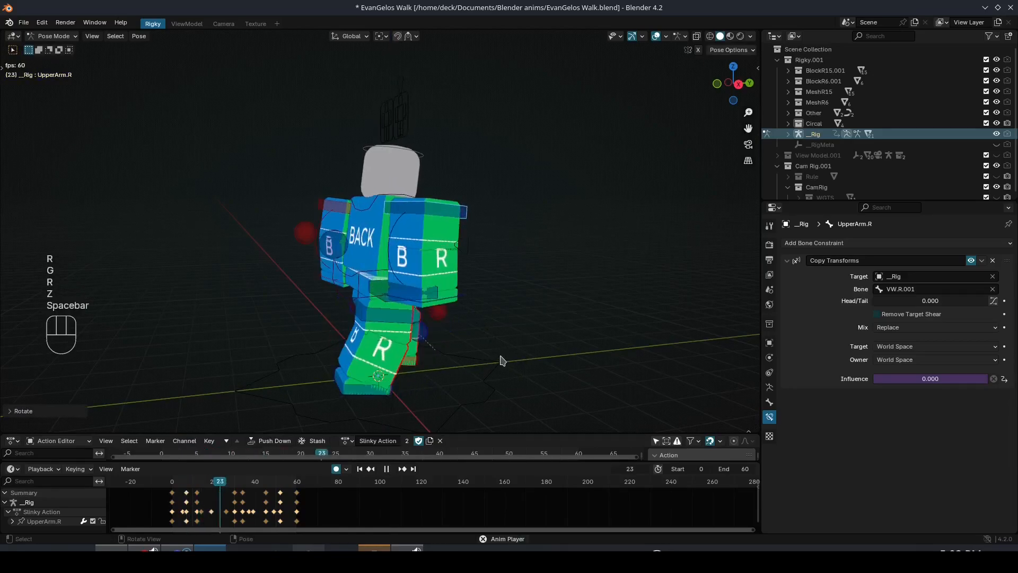
pyautogui.moveTo(501, 356); pyautogui.dragTo(436, 358, button='middle')
pyautogui.press('space')
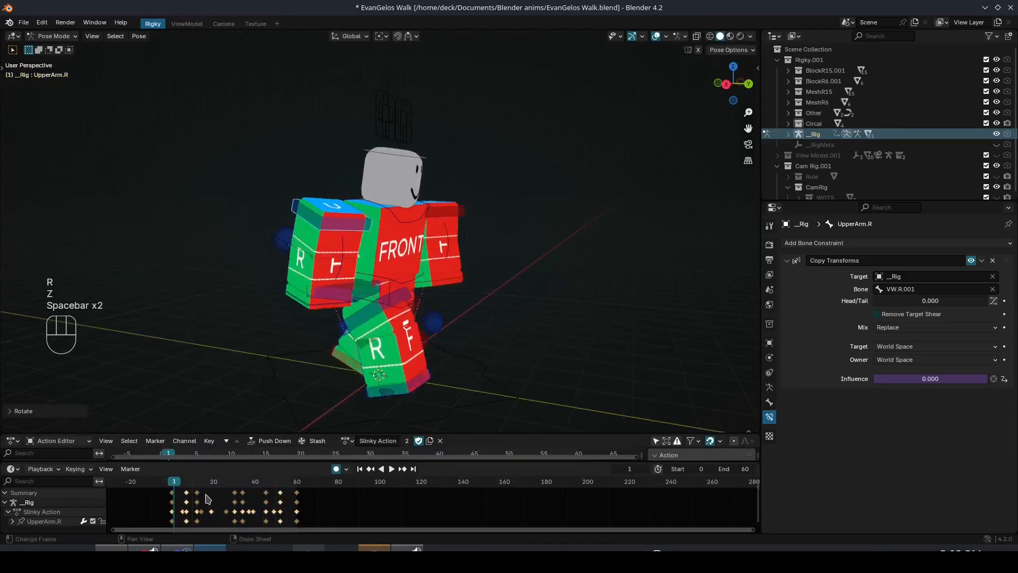
# Move the right upper arm's frame 12 keys to frame 15 and save the file
pyautogui.click(197, 493)
pyautogui.press('g')
pyautogui.click(206, 495)
pyautogui.press('space')
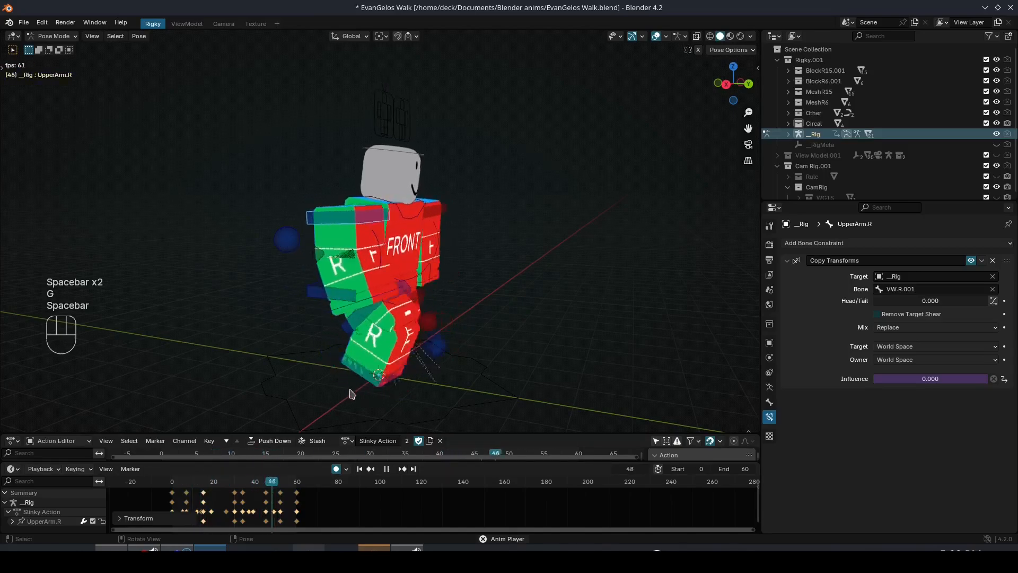
pyautogui.moveTo(395, 392); pyautogui.dragTo(223, 295, button='middle')
pyautogui.hotkey('ctrl', 's')
pyautogui.press('space')
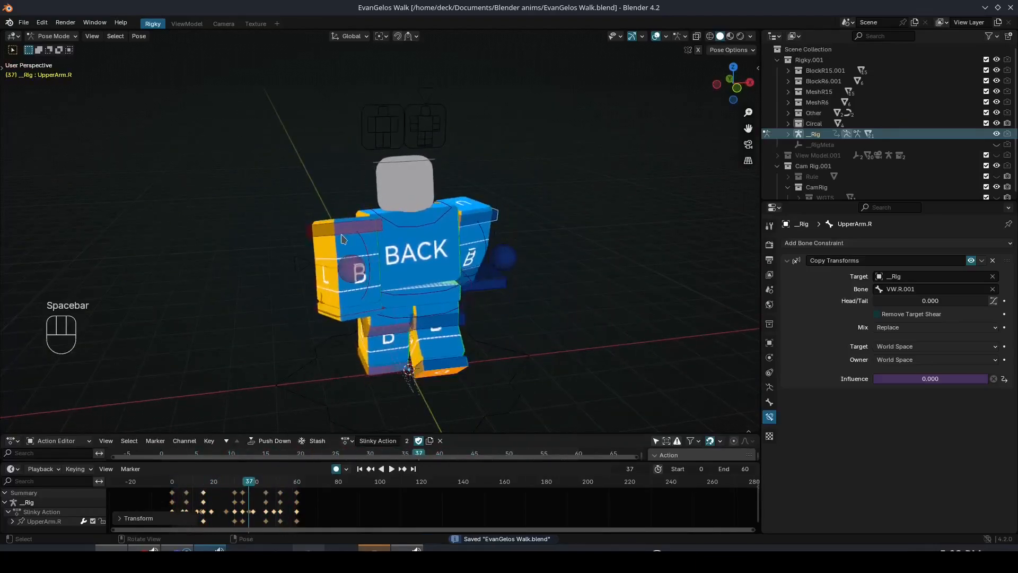
# At frame 12, rotate and reposition the left upper arm in the side view
pyautogui.click(350, 227)
pyautogui.press('space')
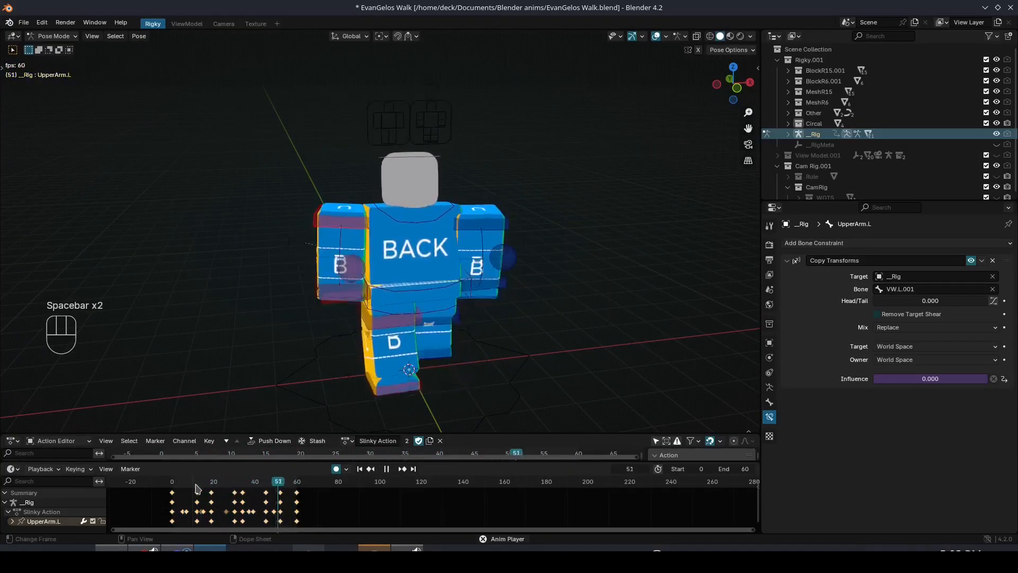
pyautogui.press('space')
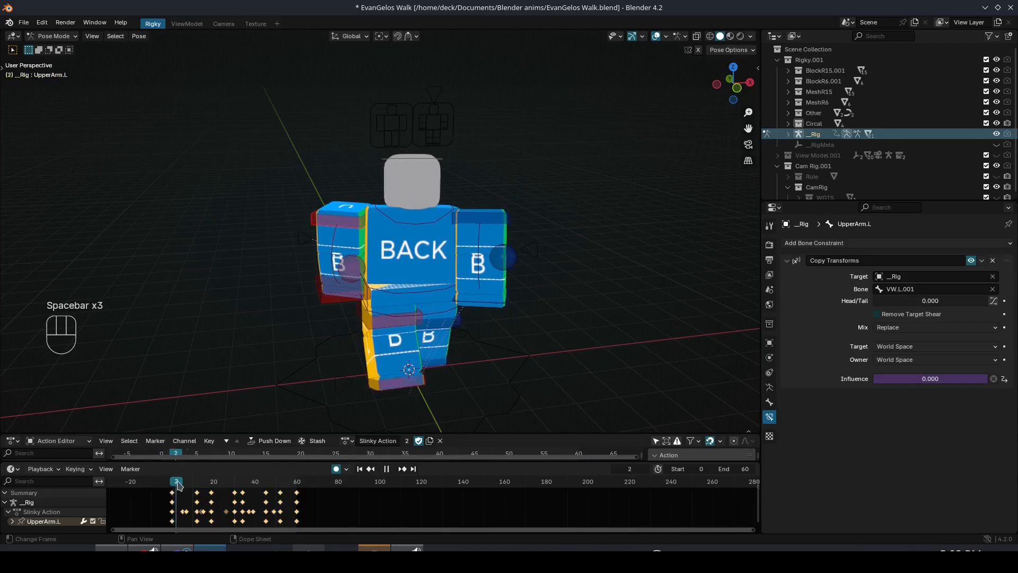
pyautogui.moveTo(196, 486); pyautogui.dragTo(198, 487)
pyautogui.moveTo(324, 374); pyautogui.dragTo(445, 366, button='middle')
pyautogui.press('r')
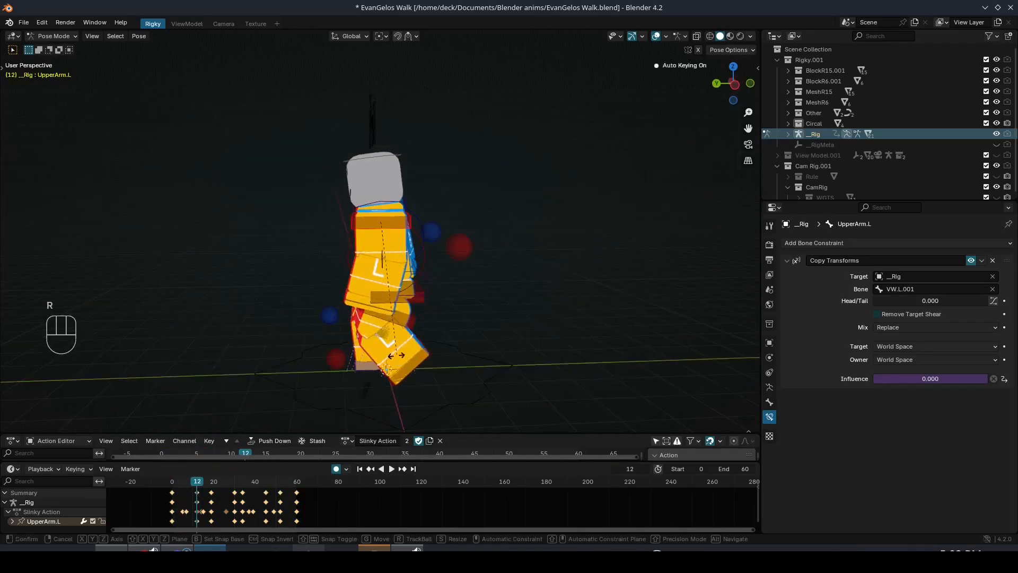
pyautogui.click(392, 359)
pyautogui.press('g')
pyautogui.click(392, 360)
pyautogui.press('space')
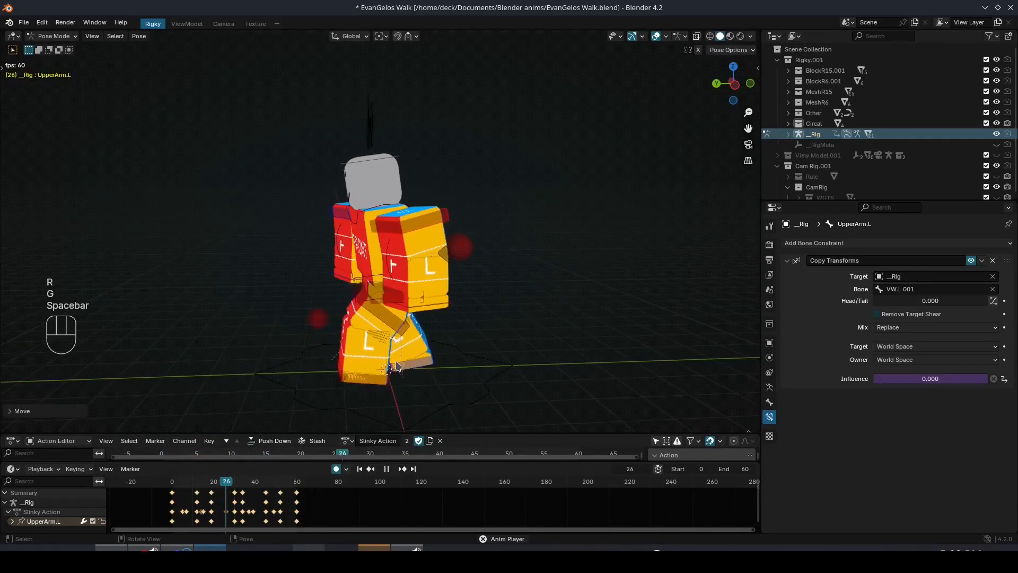
# Move the left upper arm's frame 19 keys to frame 22 and save the file
pyautogui.click(212, 497)
pyautogui.press('g')
pyautogui.click(220, 497)
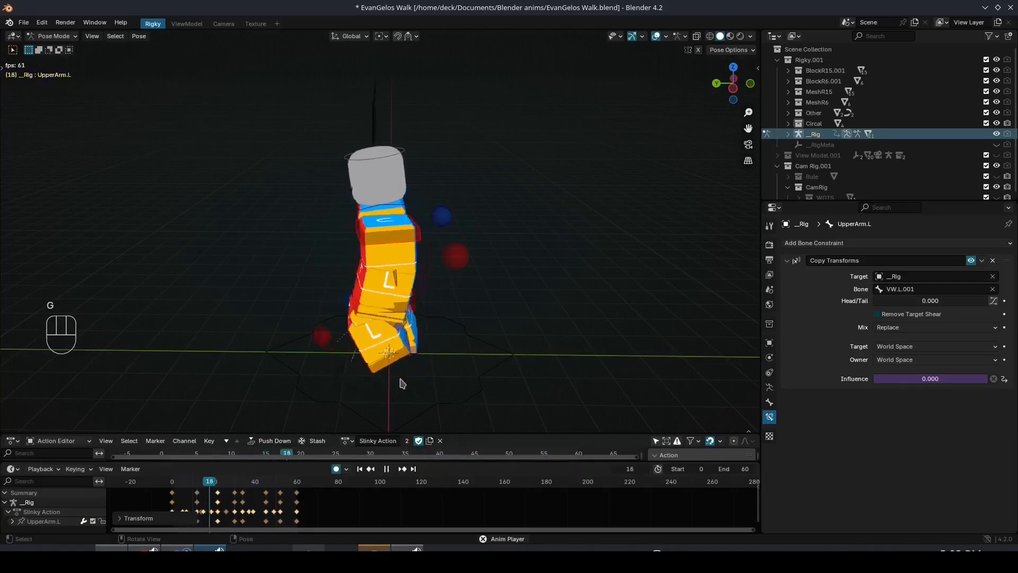
pyautogui.moveTo(402, 383); pyautogui.dragTo(243, 386, button='middle')
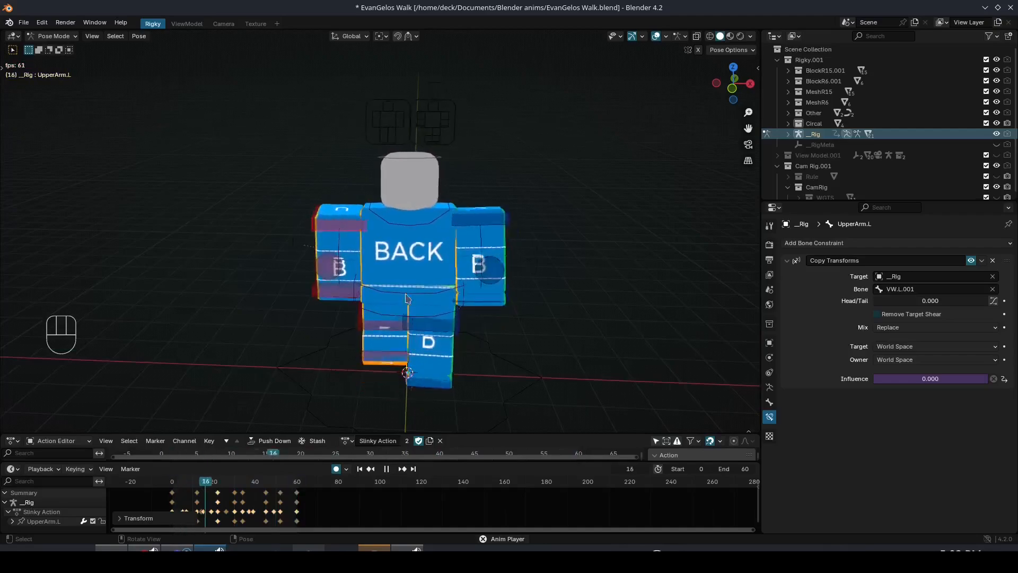
pyautogui.hotkey('ctrl', 's')
# Review the walk from the front without viewport overlays, and turn the overlays back on
pyautogui.moveTo(610, 114); pyautogui.dragTo(343, 309, button='middle')
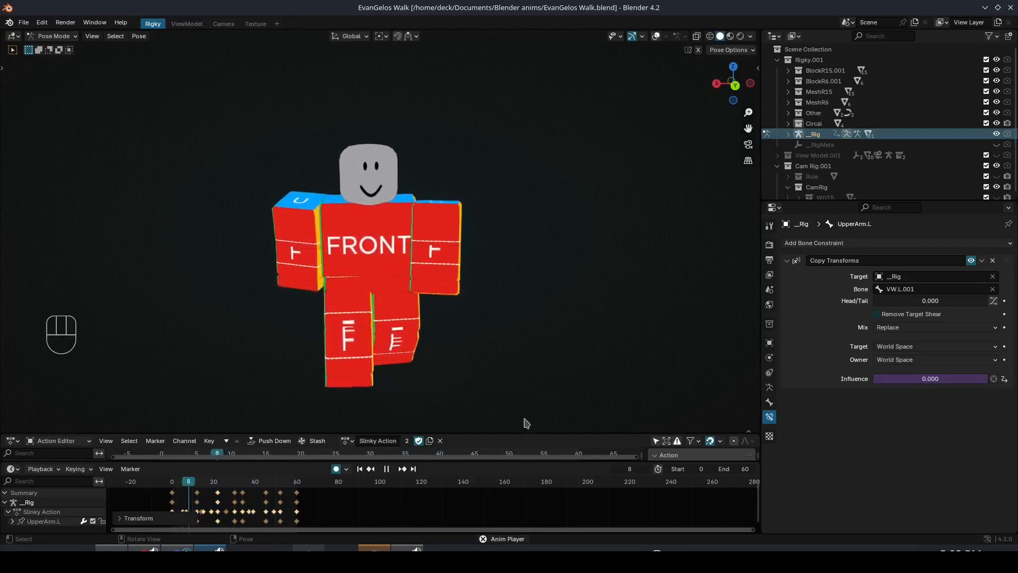
pyautogui.press('space')
pyautogui.click(658, 37)
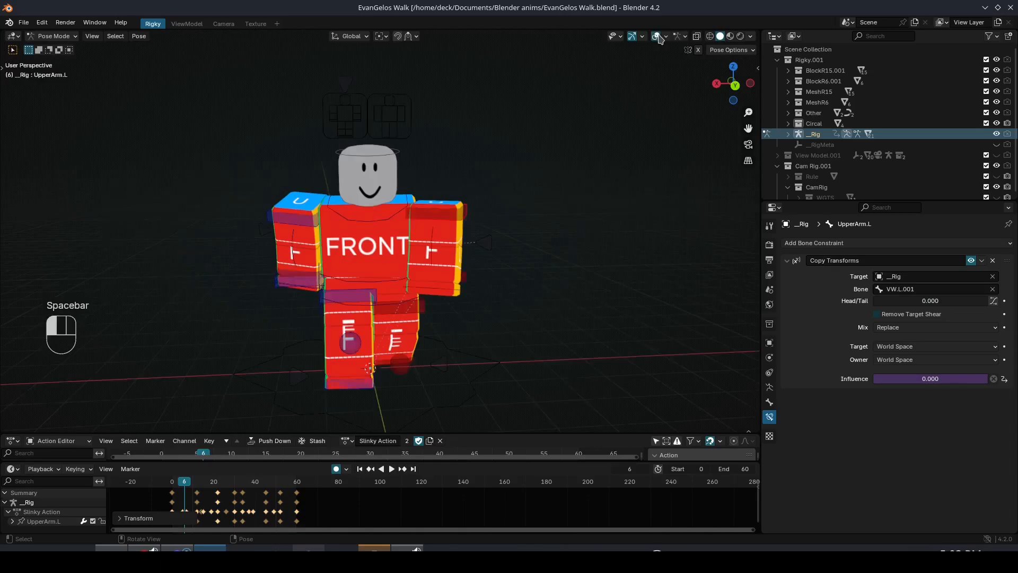
# Move the left lower arm's frame 34 keys to frame 38 and its frame 45 and 52 keys two frames earlier
pyautogui.click(433, 246)
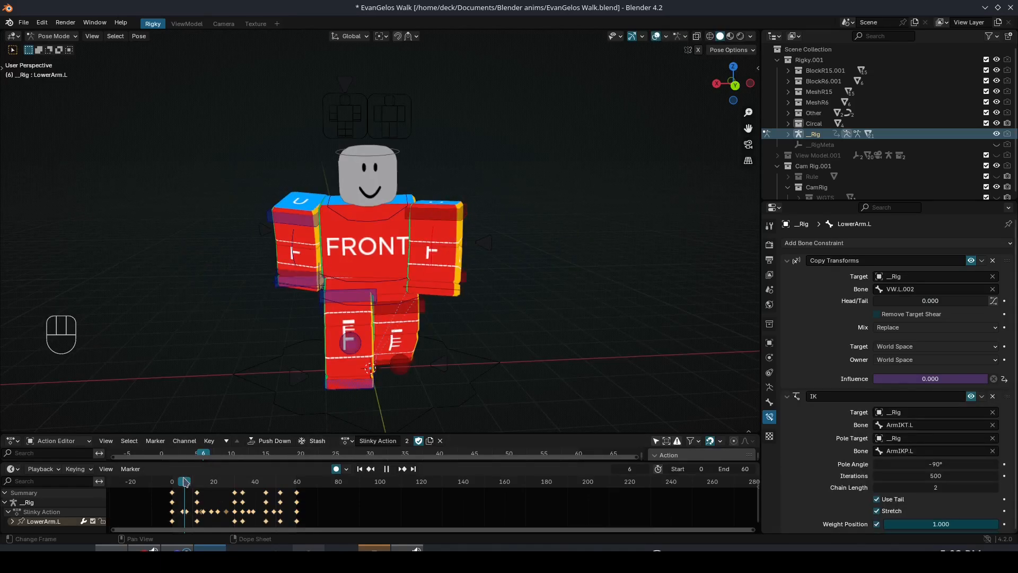
pyautogui.press('g')
pyautogui.click(252, 493)
pyautogui.press('space')
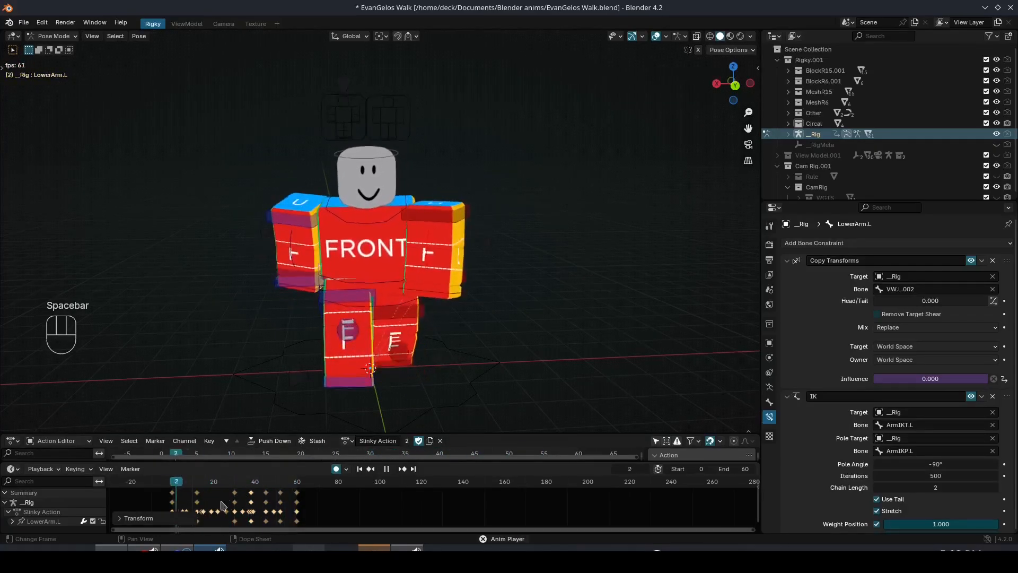
pyautogui.press('g')
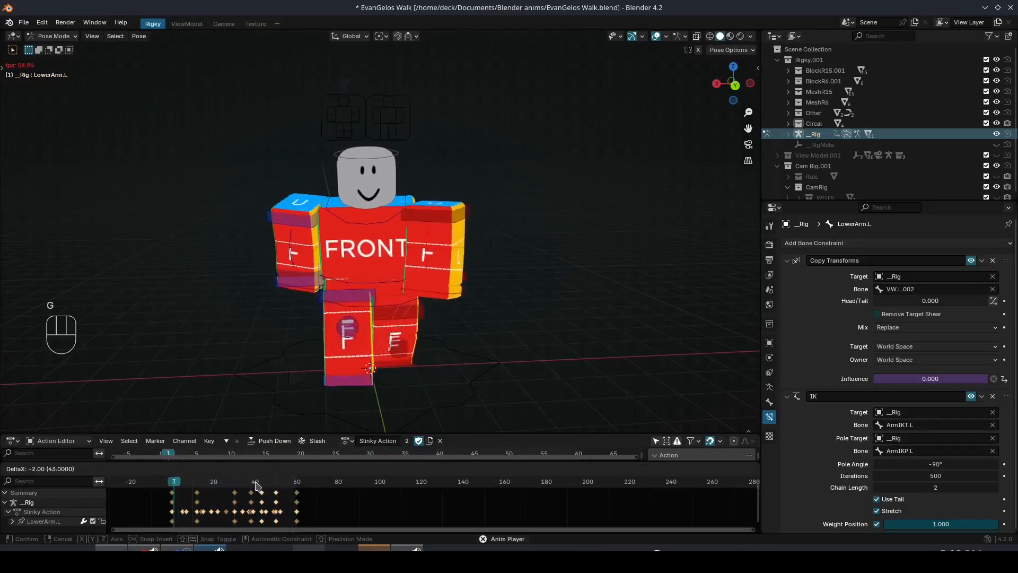
pyautogui.click(257, 485)
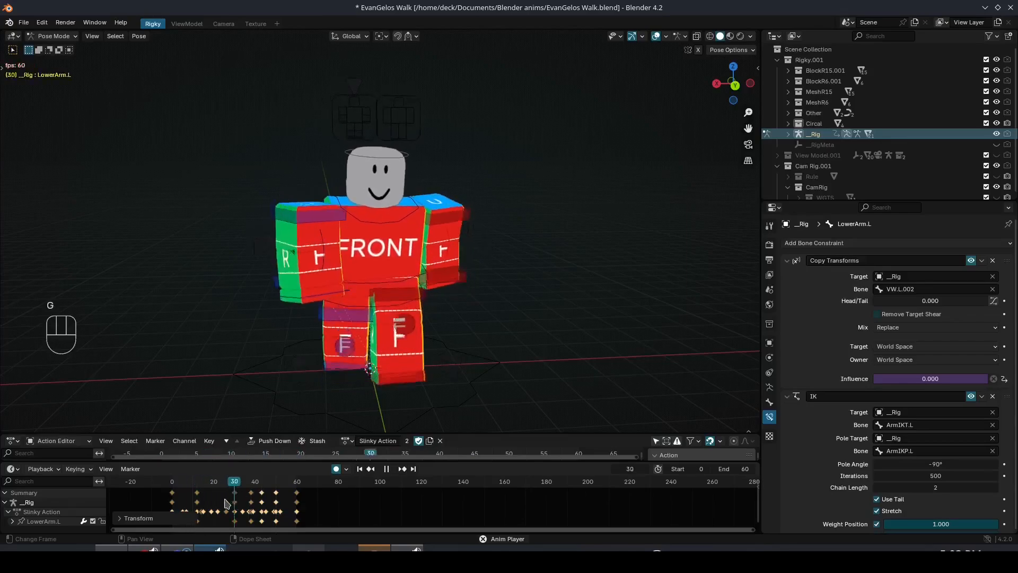
# Shift the left lower arm's keys between frames 30 and 50 three frames earlier, and return the last two sets to frames 43 and 50
pyautogui.press('g')
pyautogui.click(267, 489)
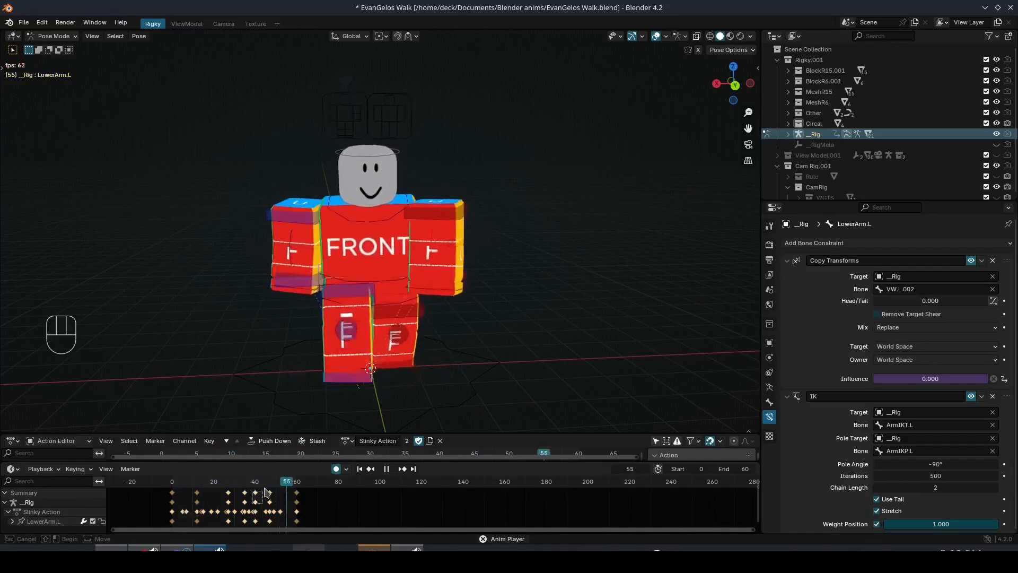
pyautogui.press('g')
pyautogui.click(284, 488)
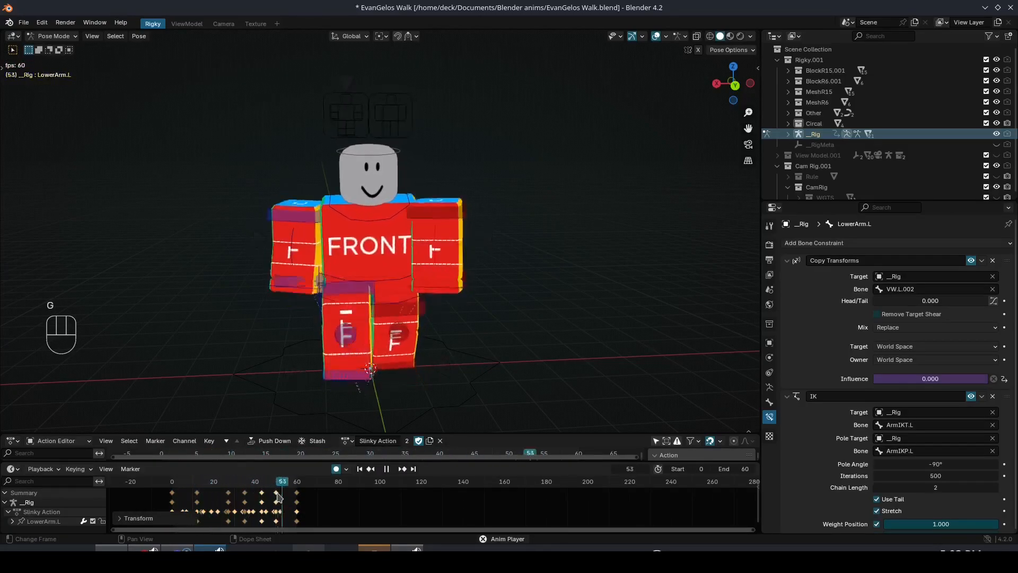
pyautogui.press('space')
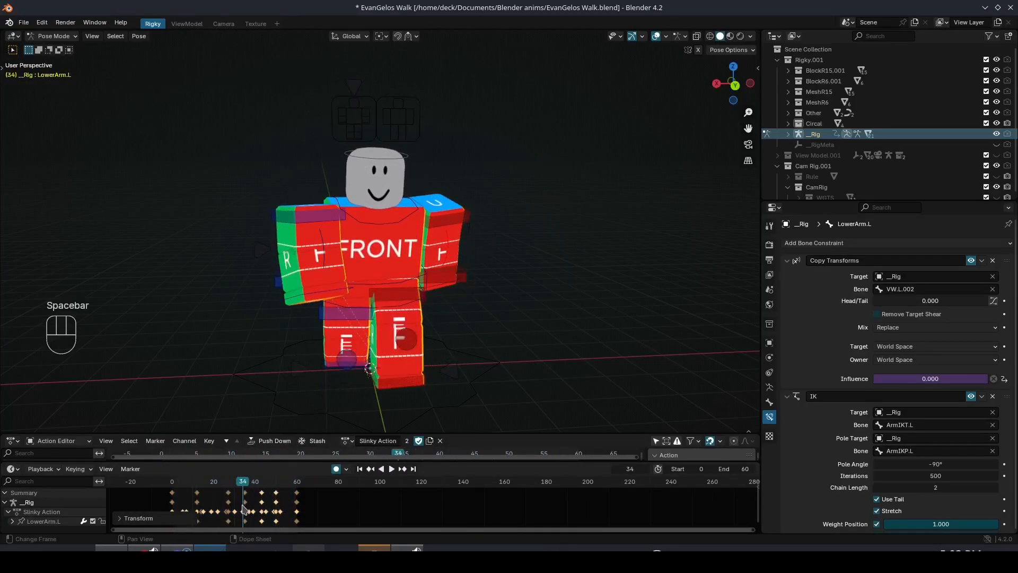
# Move the left lower arm's keys at frames 27, 35, 43 and 50 to frames 25, 32, 44 and 51
pyautogui.click(229, 494)
pyautogui.press('g')
pyautogui.click(223, 491)
pyautogui.moveTo(226, 482); pyautogui.dragTo(258, 482)
pyautogui.press('g')
pyautogui.click(238, 495)
pyautogui.press('g')
pyautogui.click(279, 495)
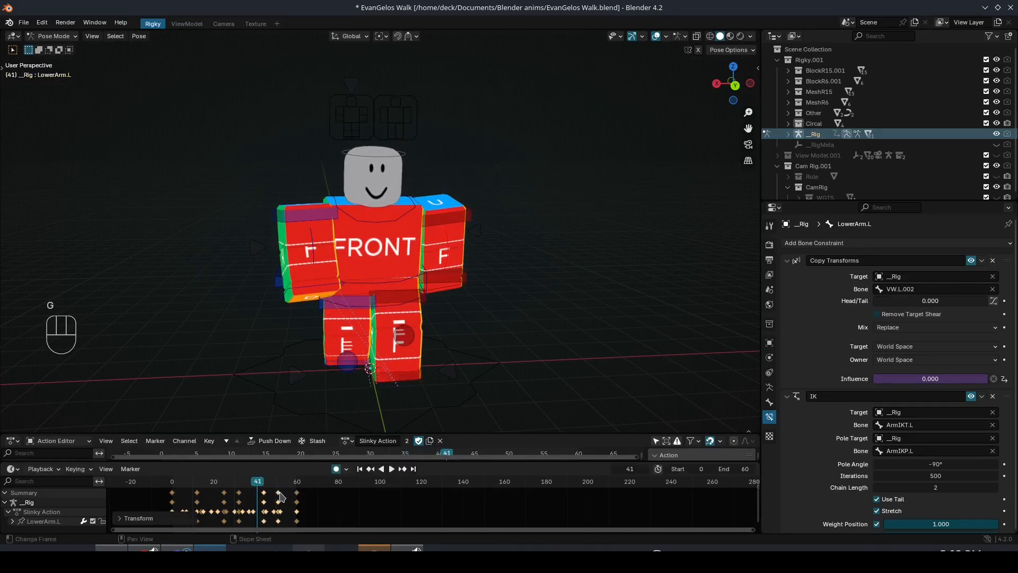
pyautogui.press('space')
pyautogui.moveTo(338, 388); pyautogui.dragTo(249, 386, button='middle')
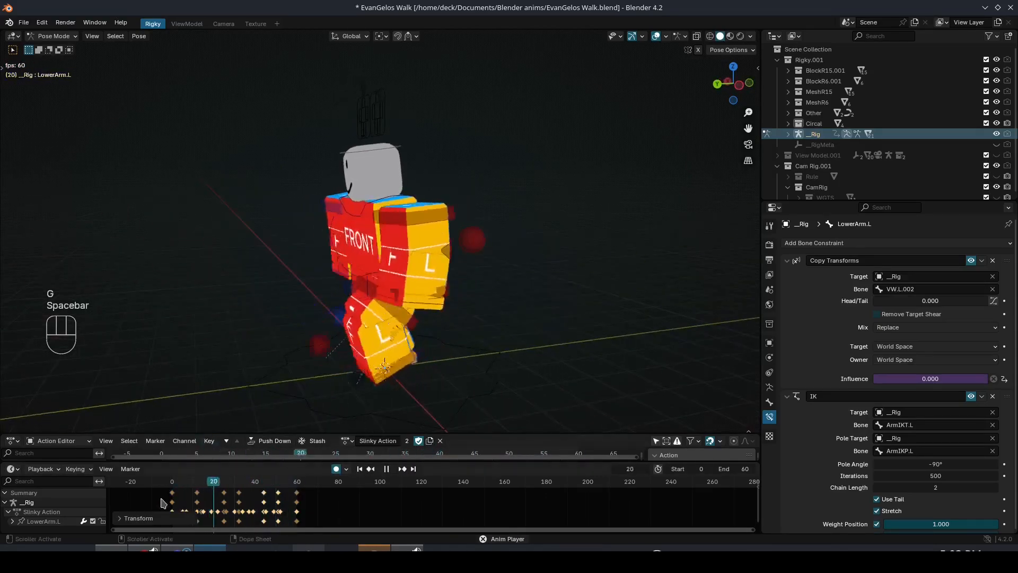
# At frame 12, reposition the left upper arm and rotate it about the Z axis
pyautogui.press('space')
pyautogui.click(178, 484)
pyautogui.moveTo(178, 484); pyautogui.dragTo(197, 483)
pyautogui.click(385, 227)
pyautogui.press('g')
pyautogui.press('r')
pyautogui.press('z')
pyautogui.click(380, 223)
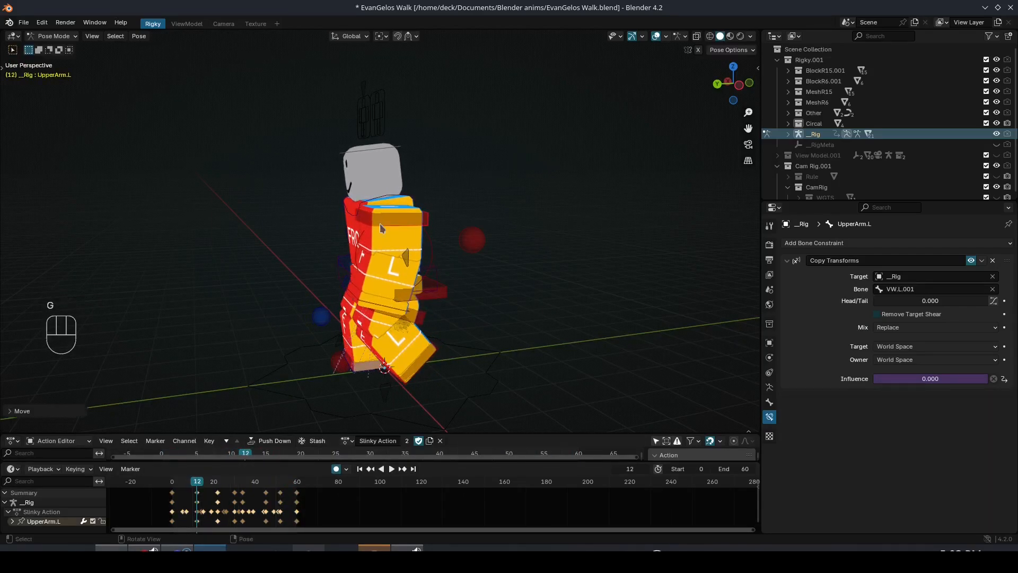
# Rotate the left lower arm at frame 12 and play the walk from behind
pyautogui.click(395, 270)
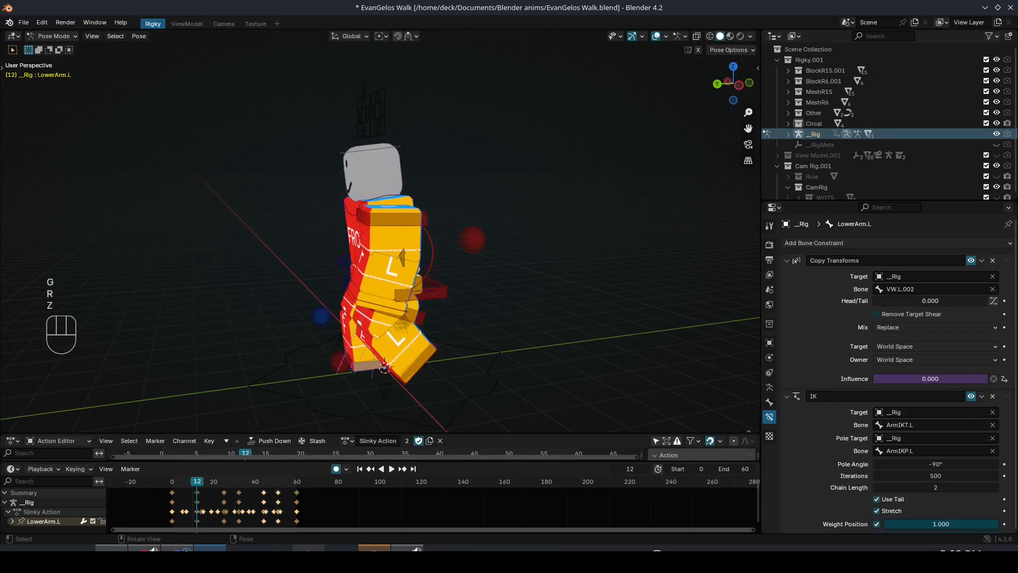
pyautogui.press('r')
pyautogui.click(454, 259)
pyautogui.press('space')
pyautogui.moveTo(478, 307); pyautogui.dragTo(330, 324, button='middle')
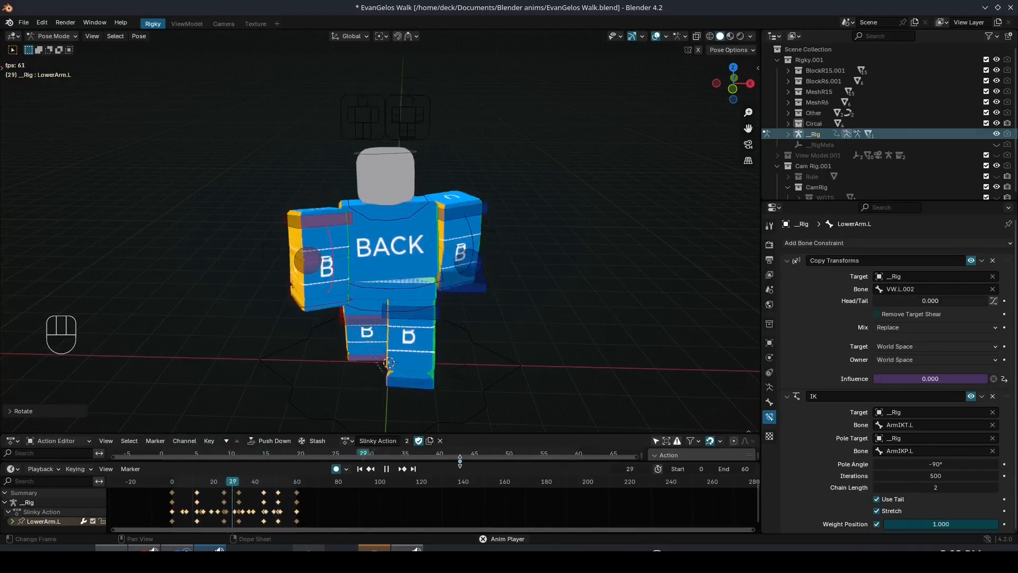
# Shift the rig's keys between frames 44 and 52 one frame earlier in the action summary
pyautogui.moveTo(470, 463); pyautogui.dragTo(466, 521)
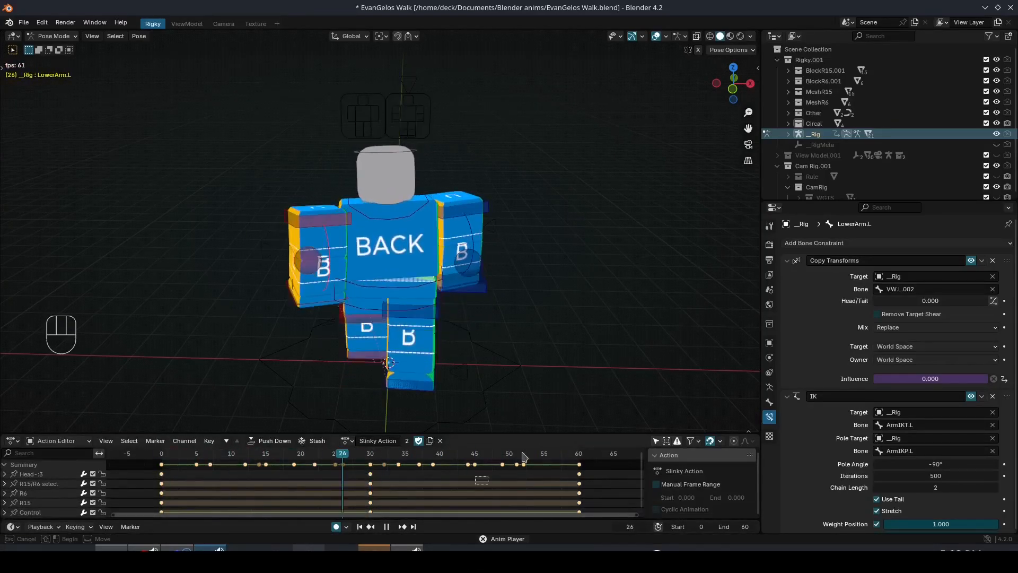
pyautogui.moveTo(449, 488); pyautogui.dragTo(543, 435)
pyautogui.press('g')
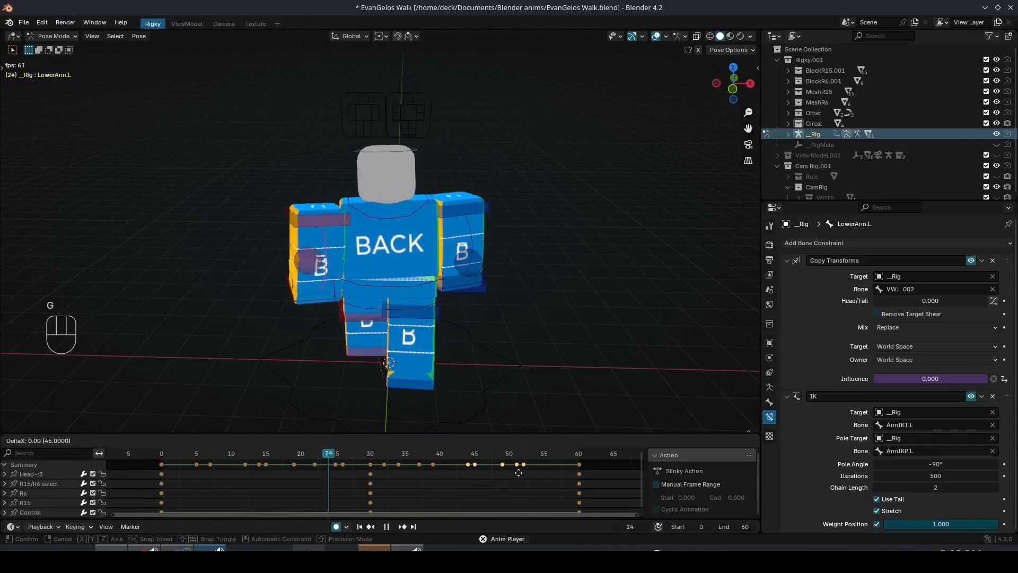
pyautogui.click(514, 472)
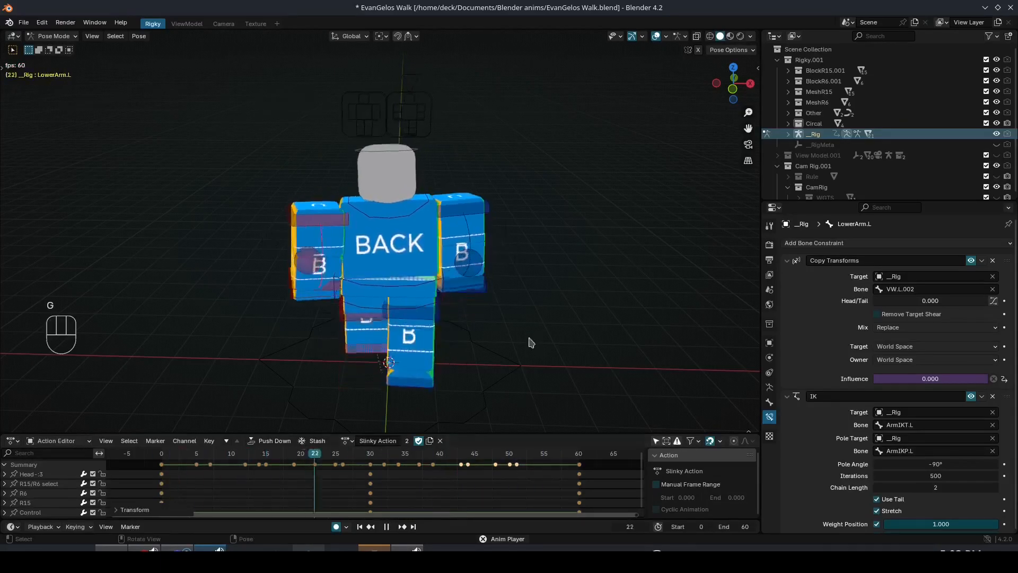
pyautogui.press('g')
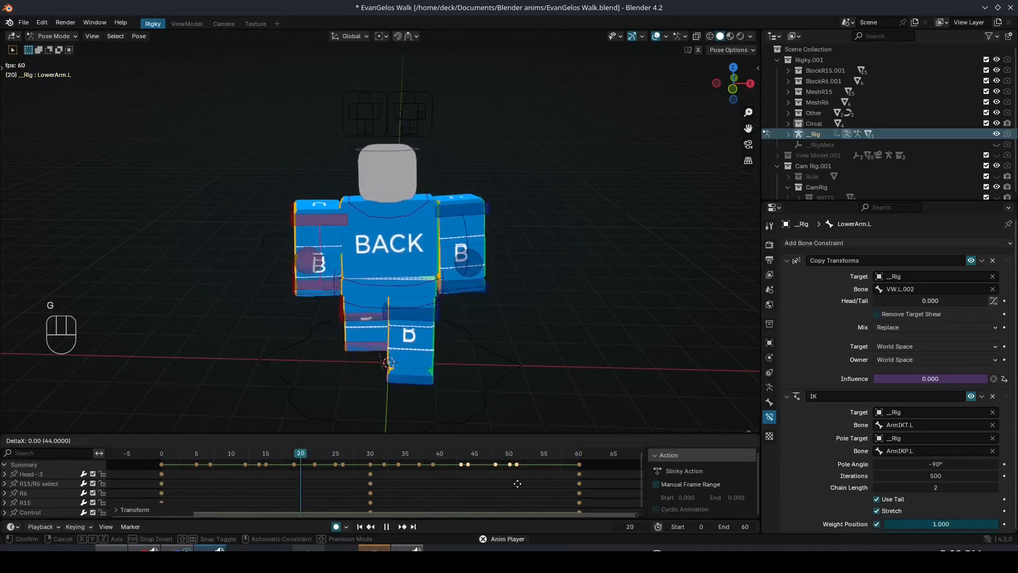
pyautogui.press('g')
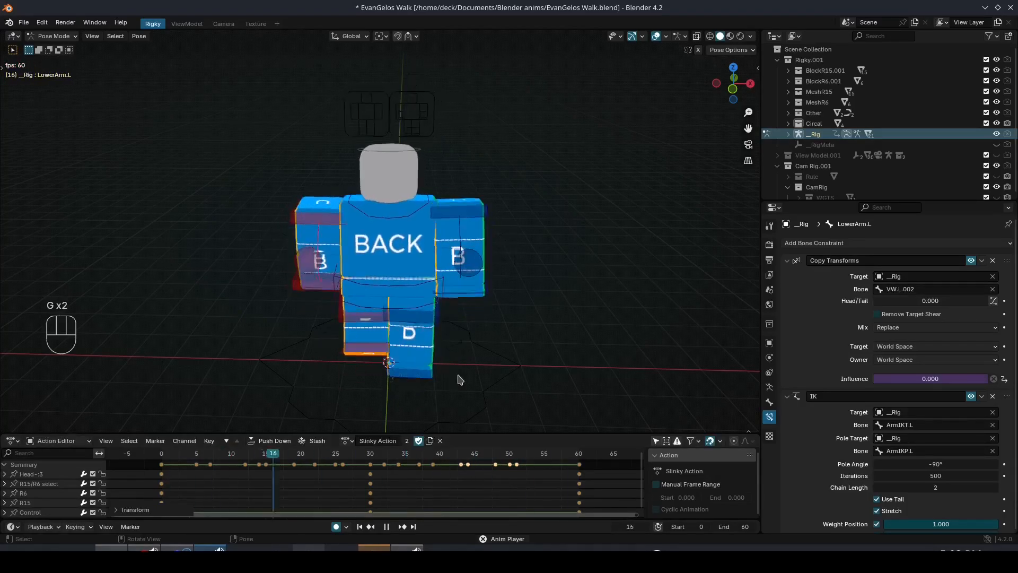
# Hide the viewport overlays, save the file and review the walk from several sides
pyautogui.moveTo(477, 403); pyautogui.dragTo(590, 321, button='middle')
pyautogui.click(656, 37)
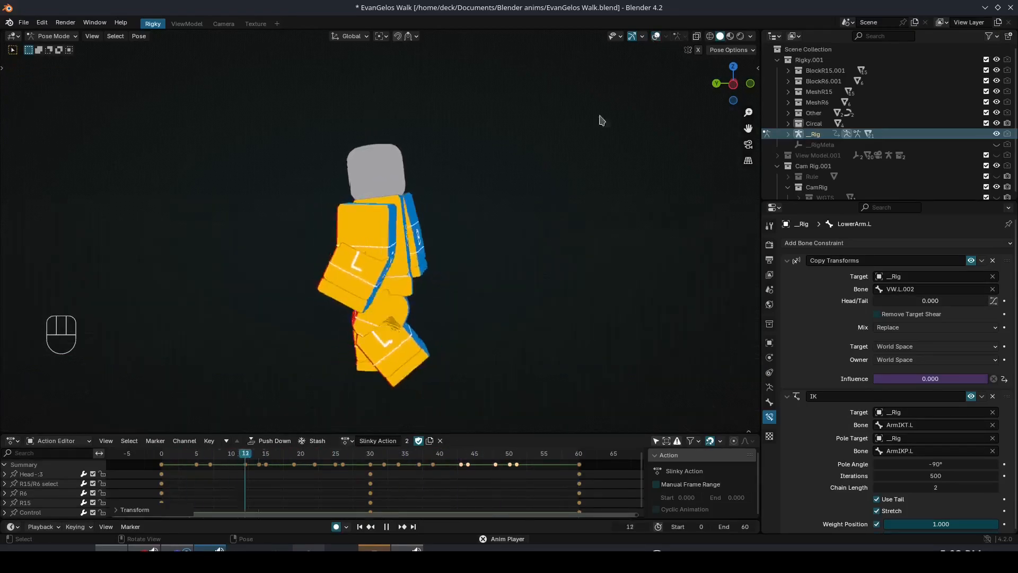
pyautogui.hotkey('ctrl', 's')
pyautogui.moveTo(444, 277); pyautogui.dragTo(434, 295, button='middle')
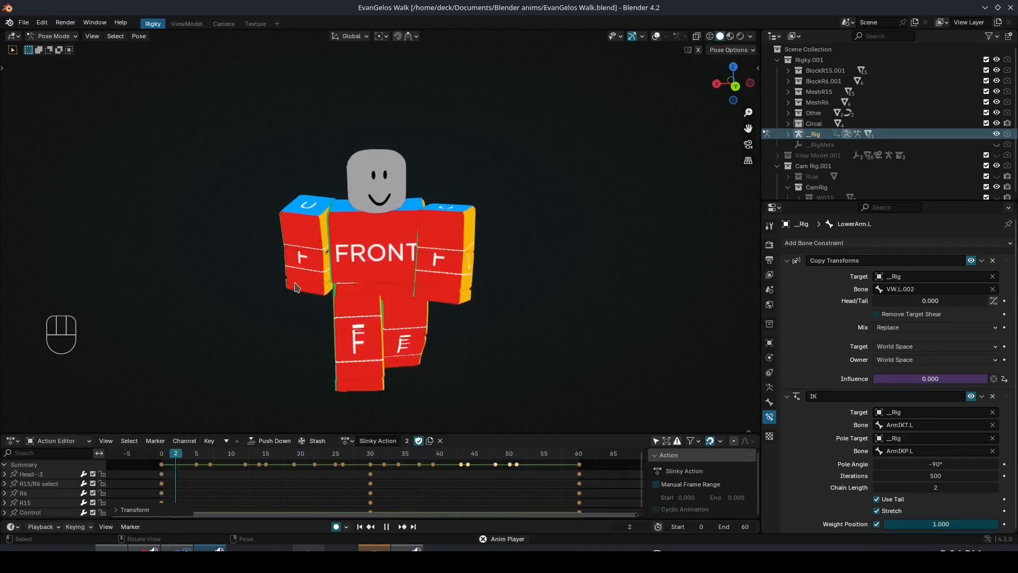
pyautogui.moveTo(296, 287); pyautogui.dragTo(459, 266, button='middle')
pyautogui.press('space')
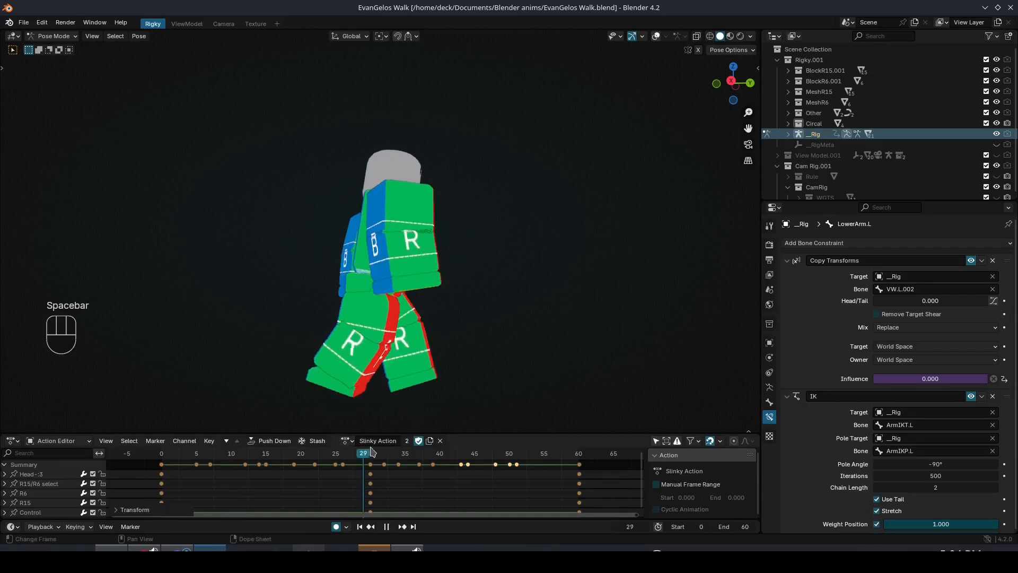
pyautogui.press('space')
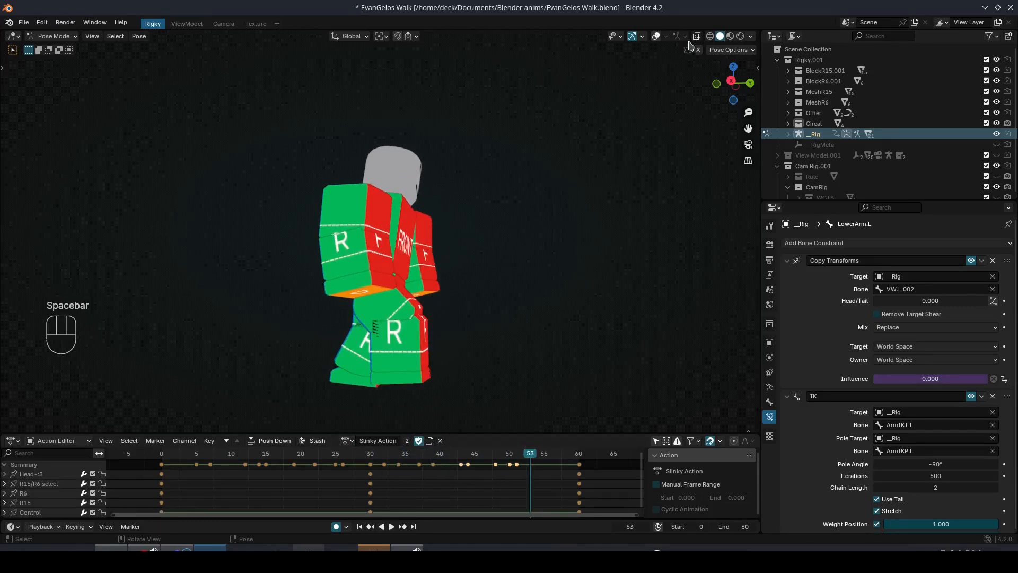
# Show the overlays again, then move and rotate the right leg IK target at frame 51 and play the walk
pyautogui.click(657, 37)
pyautogui.click(414, 378)
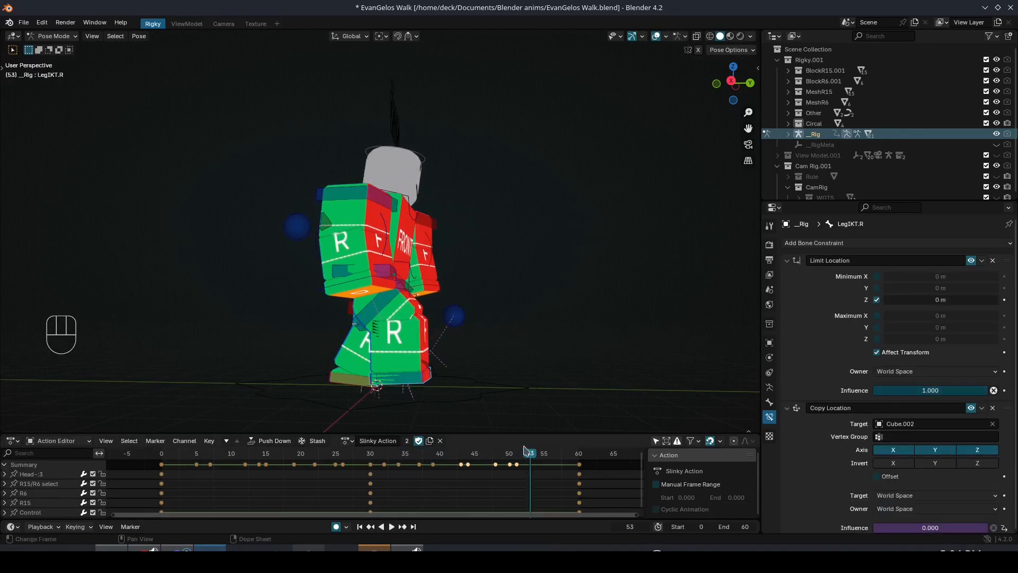
pyautogui.moveTo(544, 518); pyautogui.dragTo(551, 479)
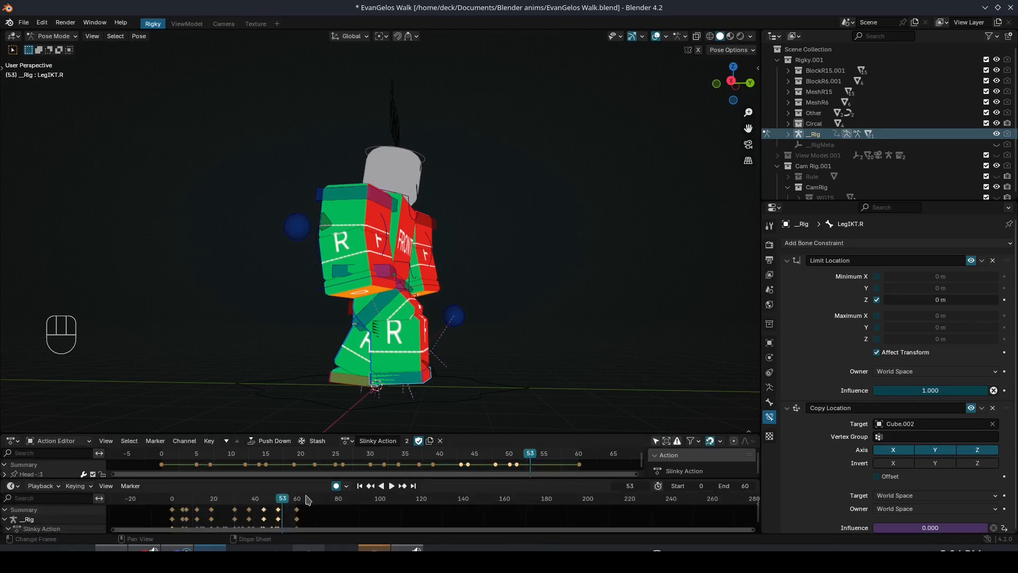
pyautogui.press('g')
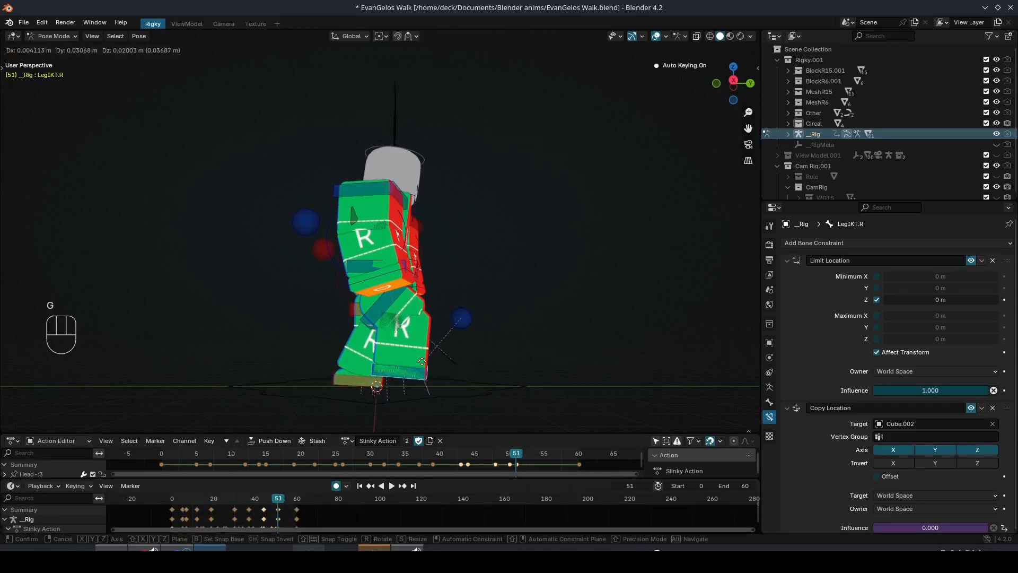
pyautogui.click(487, 378)
pyautogui.press('r')
pyautogui.click(488, 374)
pyautogui.press('space')
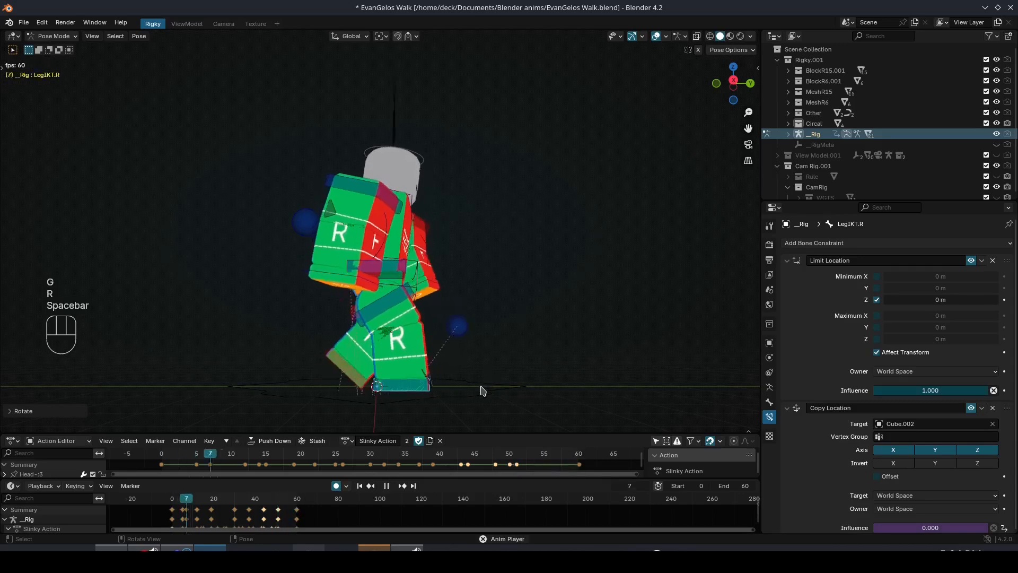
# Shift the right leg IK target's keys from frame 51 to 52 and adjust its position there along Z and Y
pyautogui.press('space')
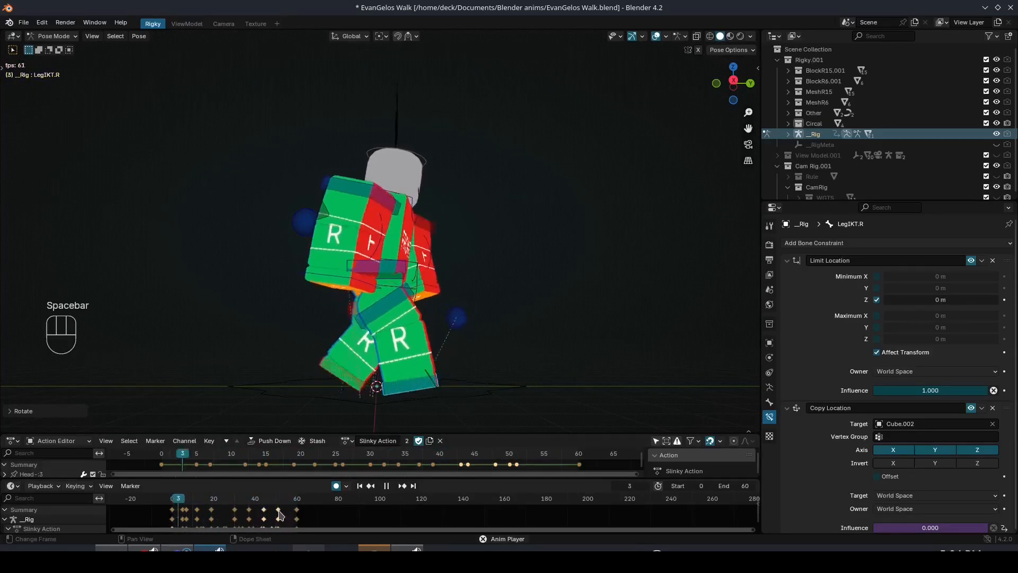
pyautogui.click(279, 503)
pyautogui.press('g')
pyautogui.press('z')
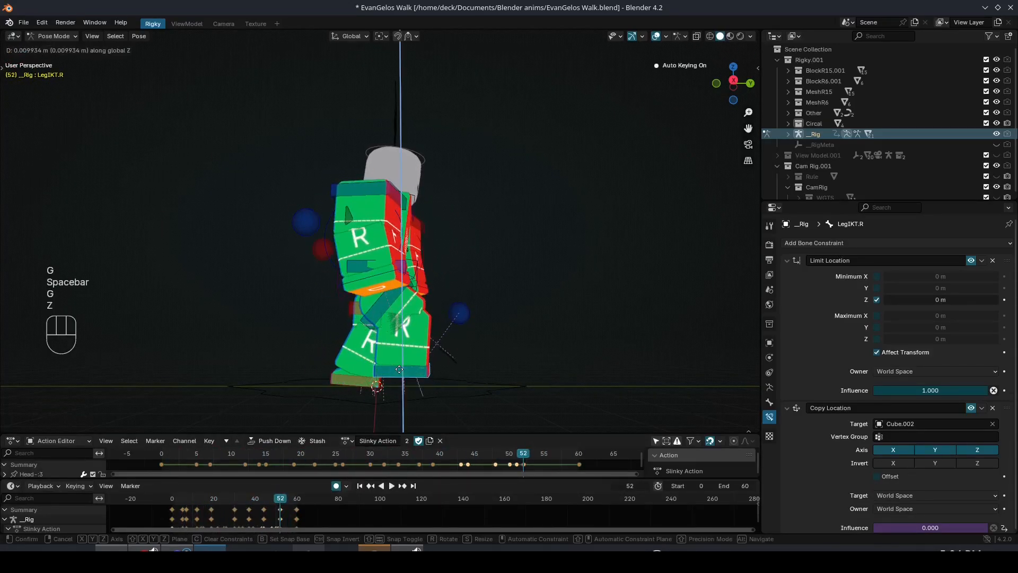
pyautogui.click(403, 375)
pyautogui.press('g')
pyautogui.press('y')
pyautogui.press('g')
pyautogui.press('z')
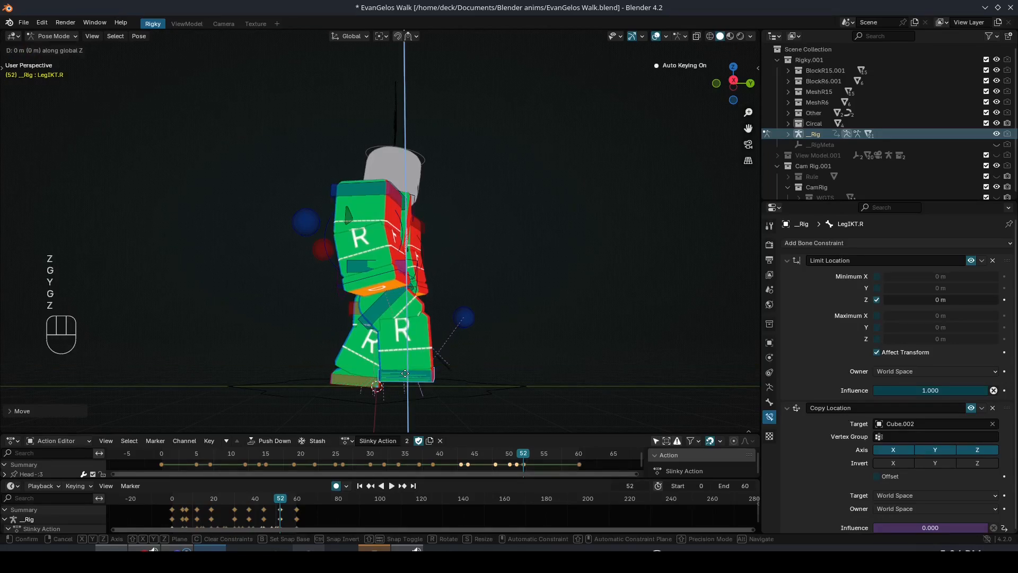
pyautogui.click(404, 373)
pyautogui.press('space')
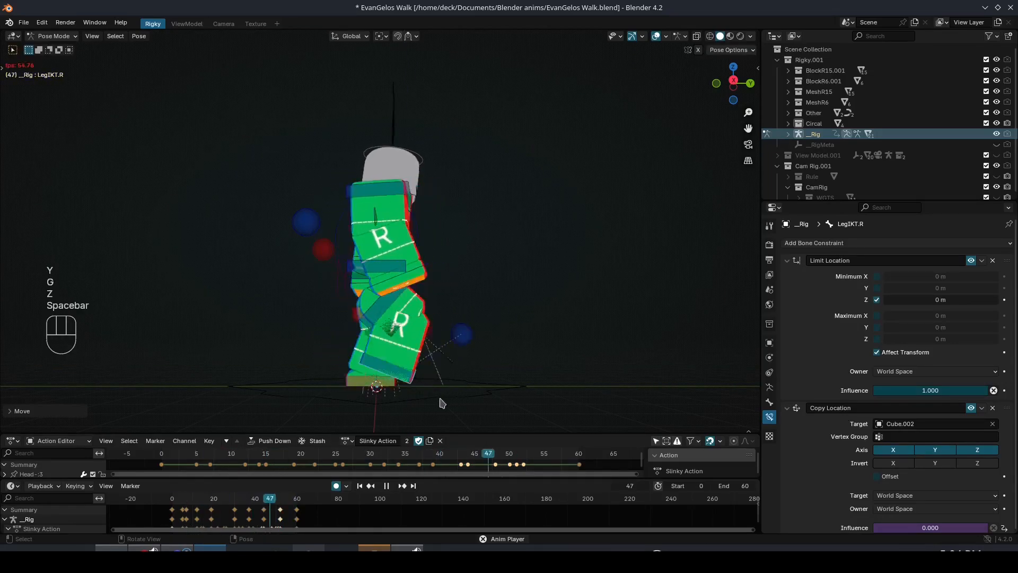
# Move the right leg IK target freely at frame 52 and play the walk
pyautogui.press('space')
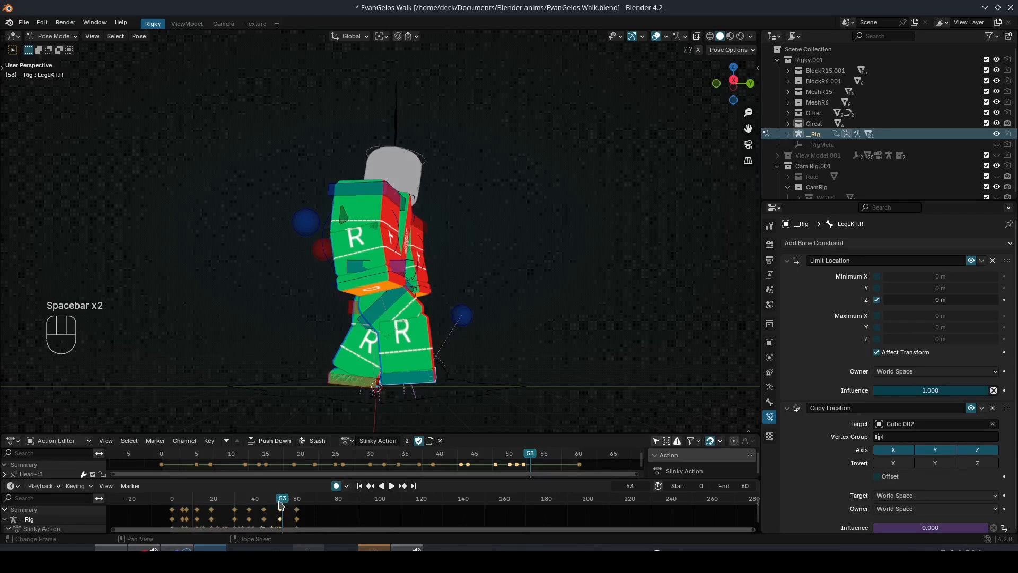
pyautogui.press('g')
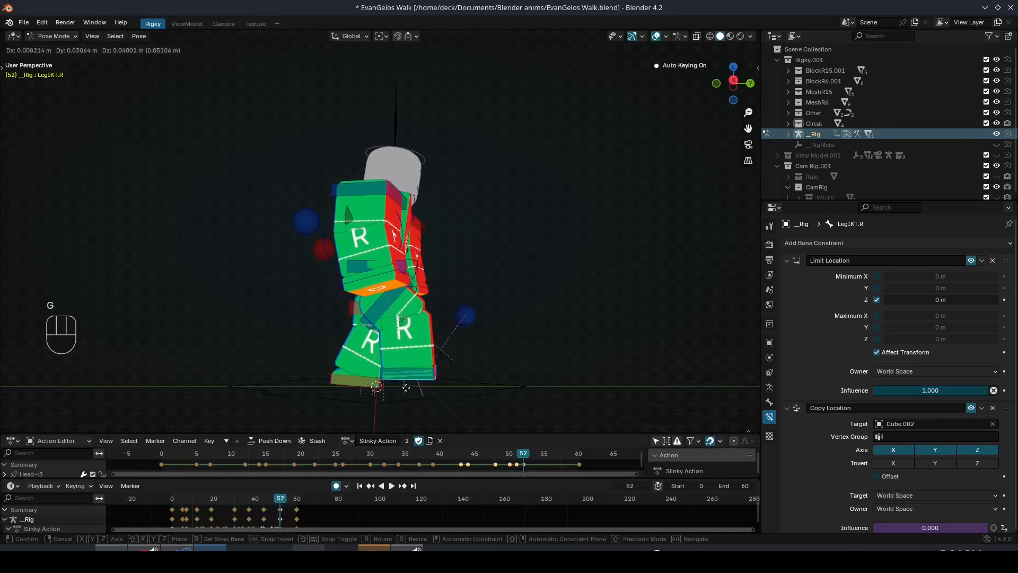
pyautogui.click(423, 394)
pyautogui.press('space')
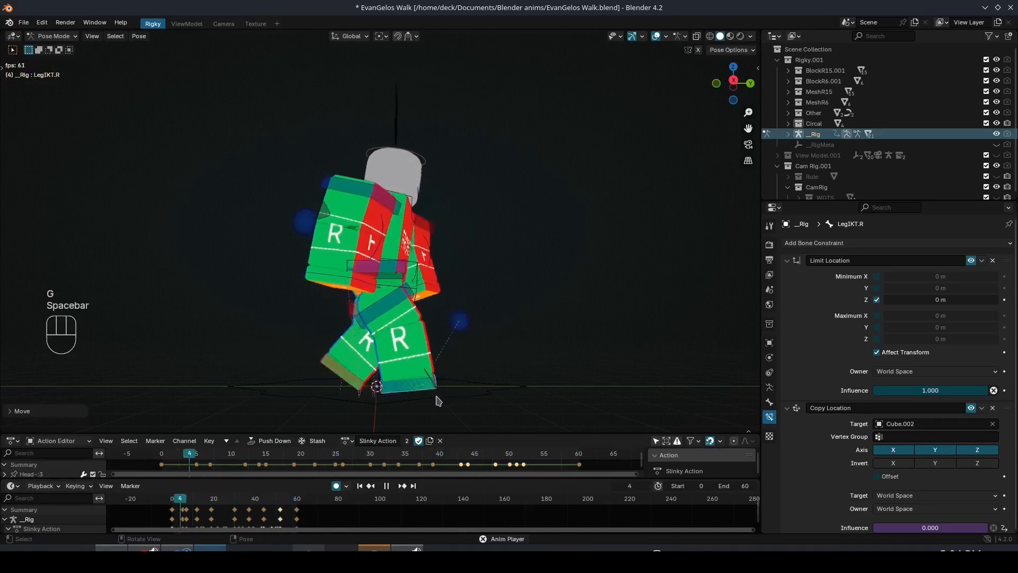
# Try to adjust the right leg IK target's keys at frame 44
pyautogui.press('space')
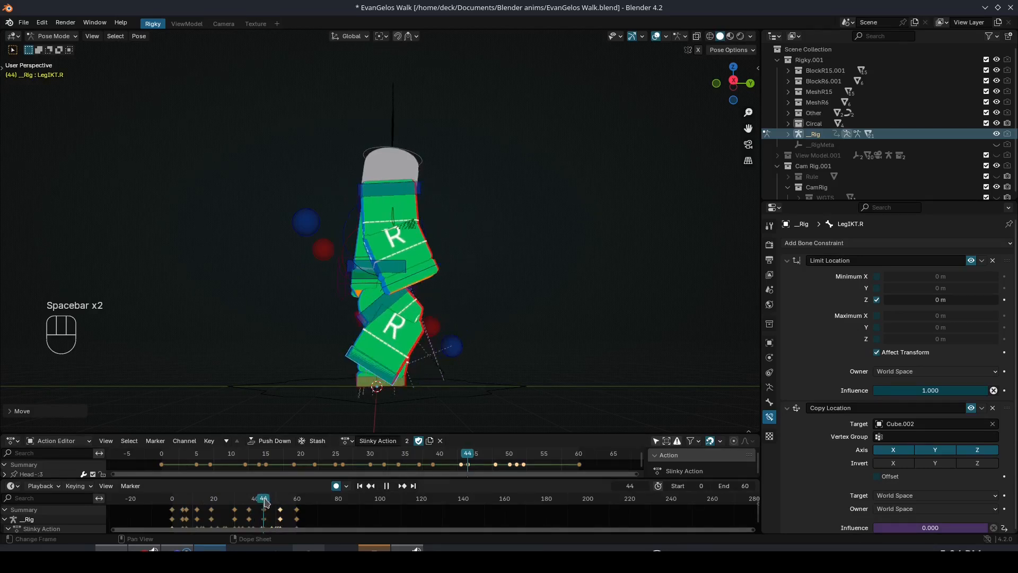
pyautogui.press('g')
pyautogui.moveTo(264, 501); pyautogui.dragTo(280, 502)
pyautogui.press('z')
pyautogui.click(267, 495)
pyautogui.click(266, 509)
pyautogui.press('g')
pyautogui.click(265, 509)
pyautogui.press('g')
pyautogui.click(265, 502)
# Move the right leg IK target slightly backward at frame 52, play the walk from the front and save the file
pyautogui.press('g')
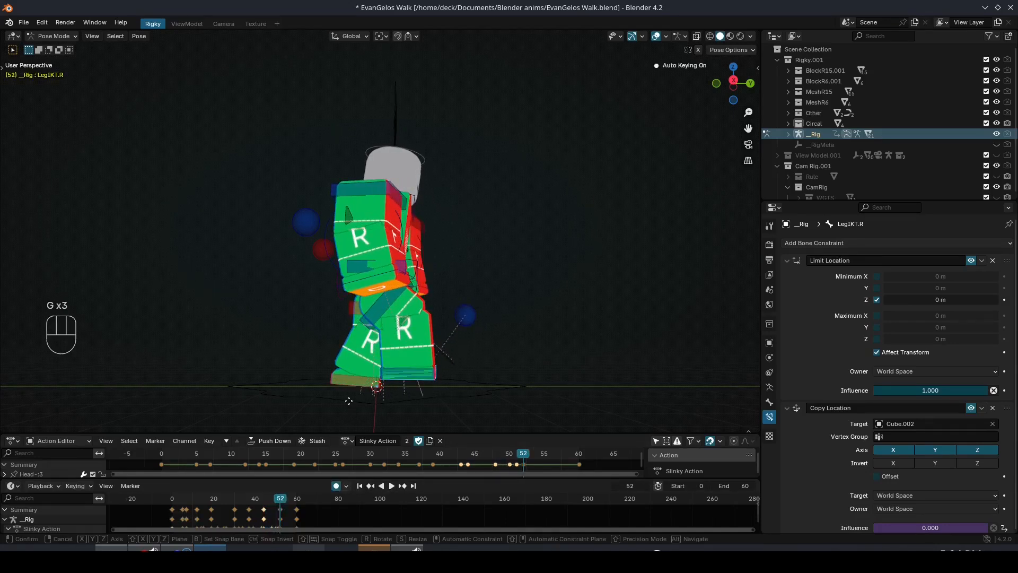
pyautogui.click(345, 403)
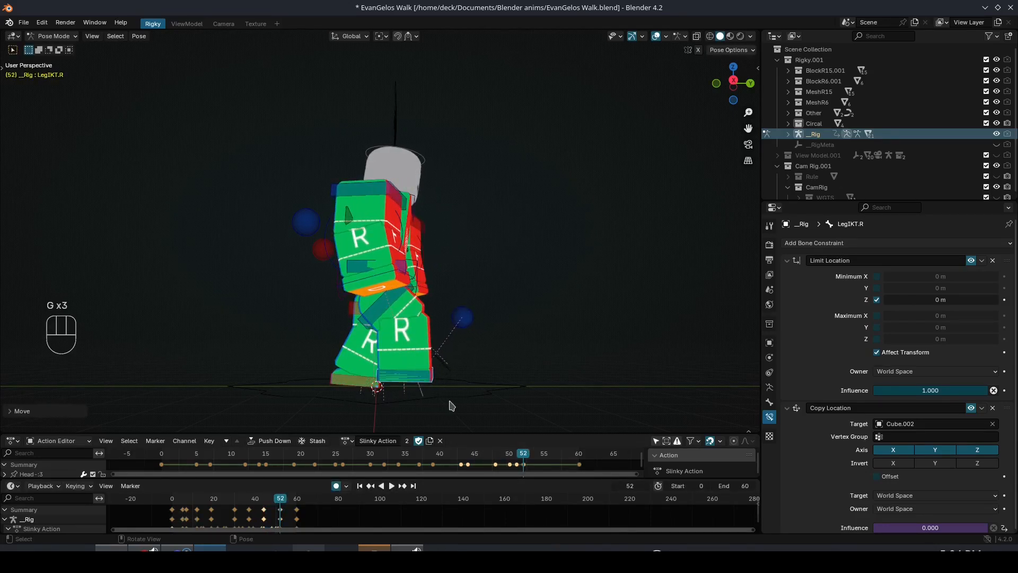
pyautogui.press('space')
pyautogui.moveTo(345, 403); pyautogui.dragTo(365, 385, button='middle')
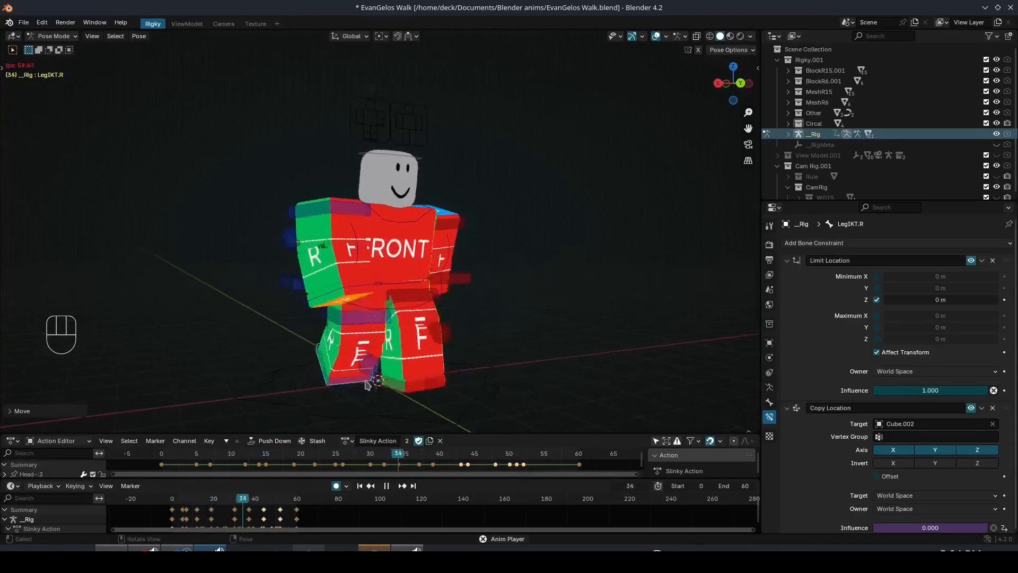
pyautogui.press('space')
pyautogui.hotkey('ctrl', 's')
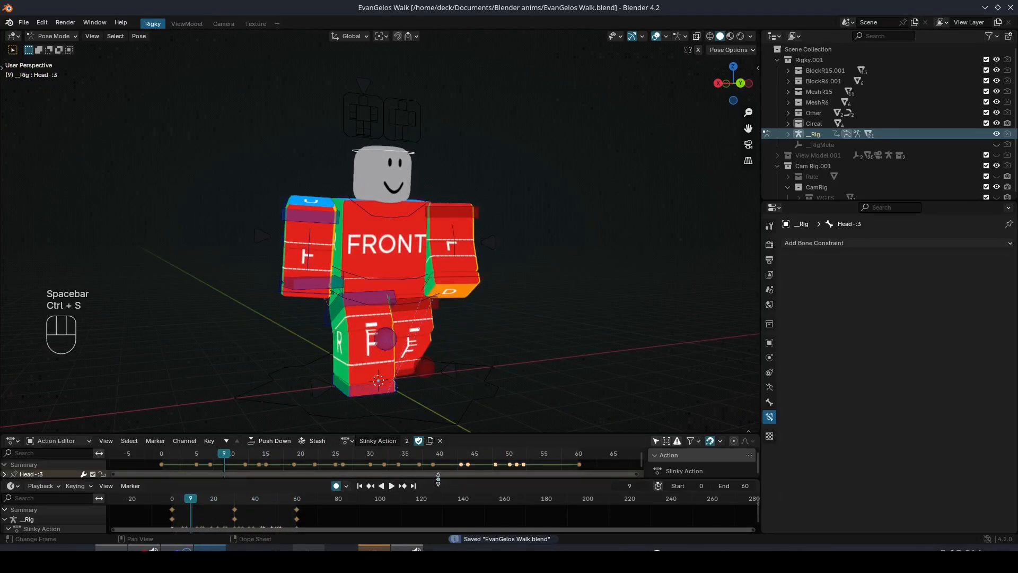
# Enlarge the action editor and rotate the head about the X axis at frame 0
pyautogui.moveTo(438, 480); pyautogui.dragTo(438, 520)
pyautogui.moveTo(147, 456); pyautogui.dragTo(139, 456)
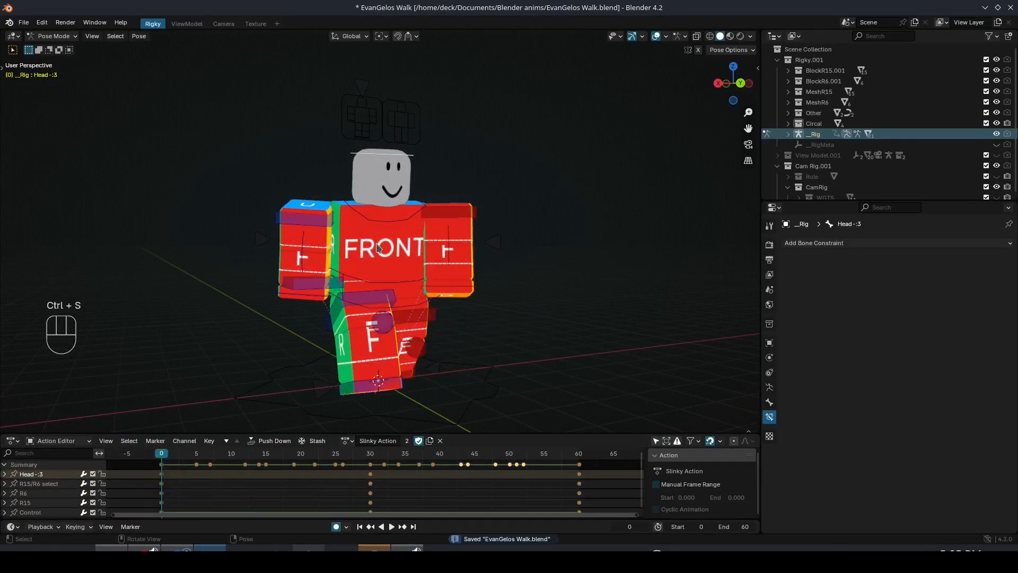
pyautogui.moveTo(477, 300); pyautogui.dragTo(339, 301, button='middle')
pyautogui.press('r')
pyautogui.press('x')
pyautogui.click(525, 305)
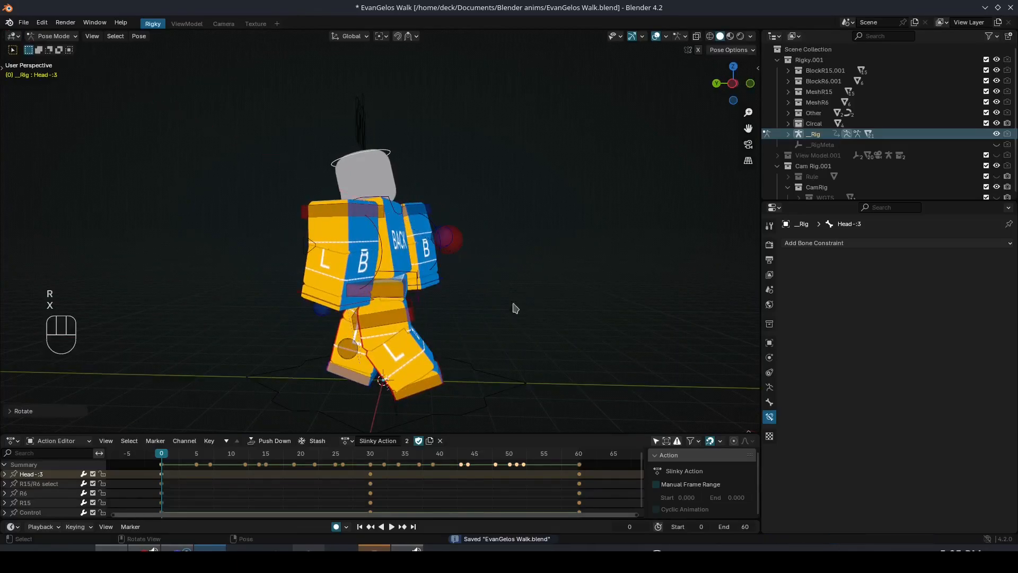
# Rotate the head about the X axis at frame 14
pyautogui.moveTo(467, 313); pyautogui.dragTo(580, 328, button='middle')
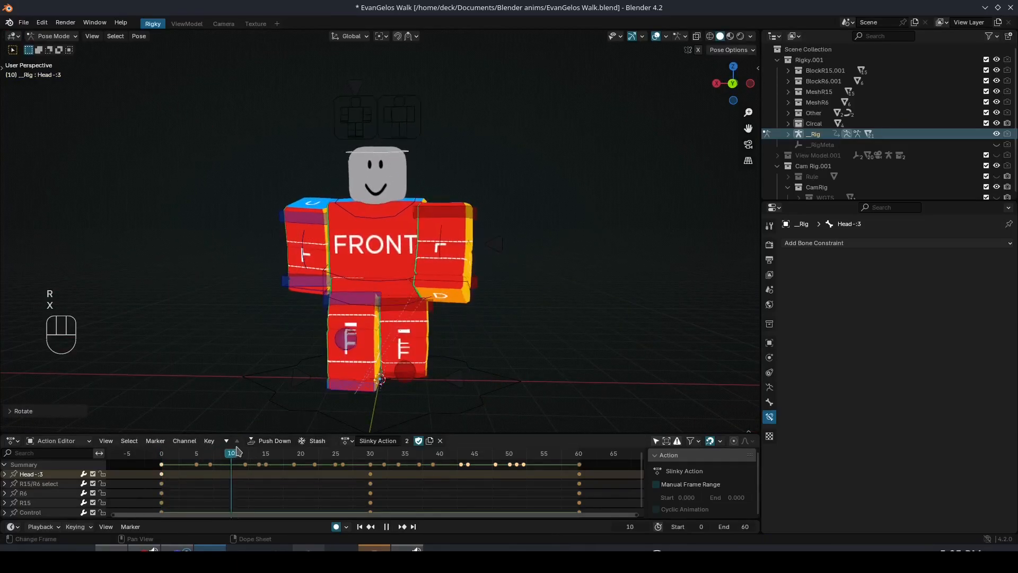
pyautogui.moveTo(255, 449); pyautogui.dragTo(259, 451)
pyautogui.moveTo(377, 347); pyautogui.dragTo(488, 295, button='middle')
pyautogui.press('r')
pyautogui.press('x')
pyautogui.click(472, 347)
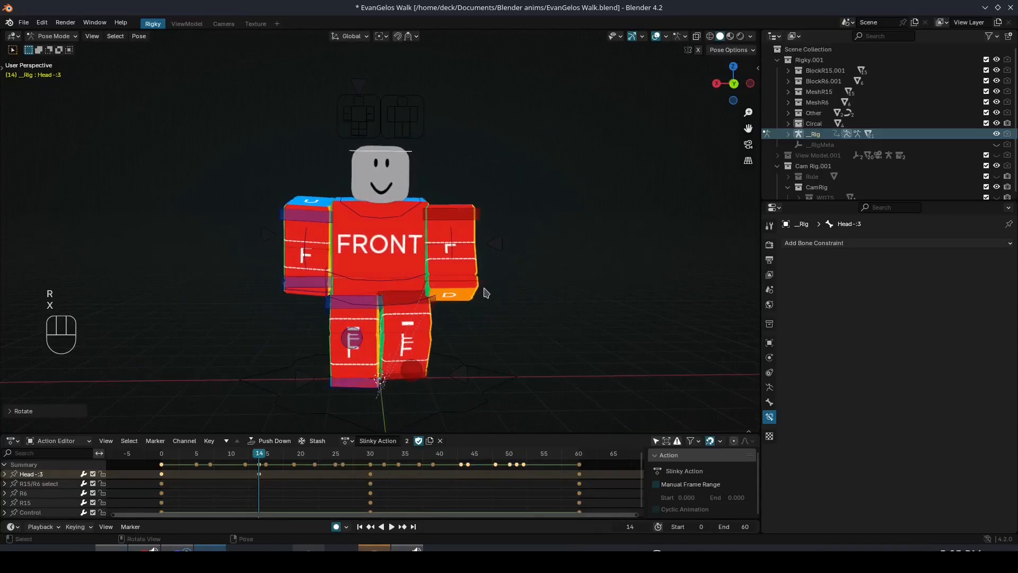
# Rotate the head at frame 30 from the front and side views, and save the file
pyautogui.moveTo(254, 455); pyautogui.dragTo(238, 457)
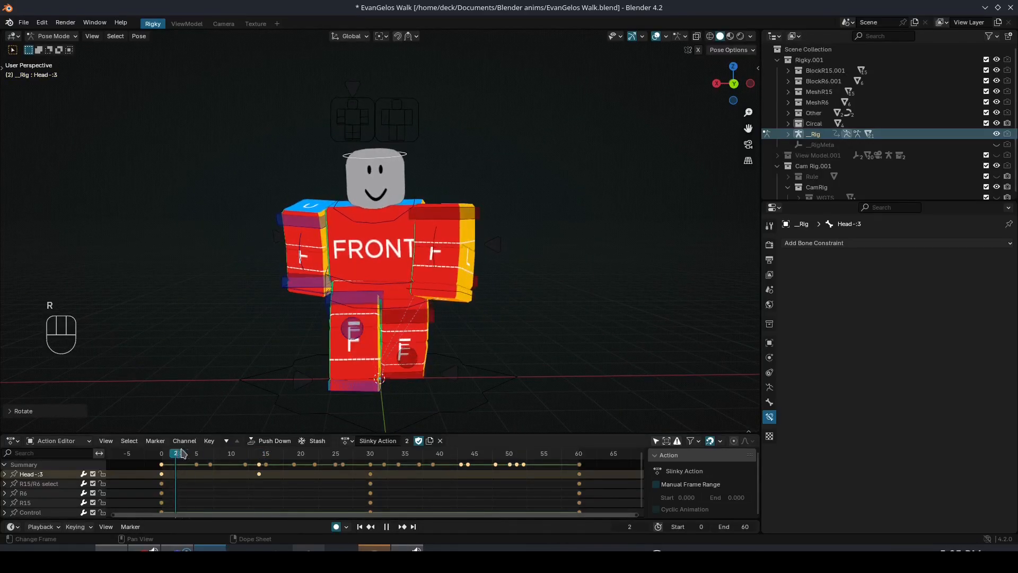
pyautogui.moveTo(356, 440); pyautogui.dragTo(372, 443)
pyautogui.press('r')
pyautogui.click(510, 288)
pyautogui.moveTo(445, 309); pyautogui.dragTo(543, 316, button='middle')
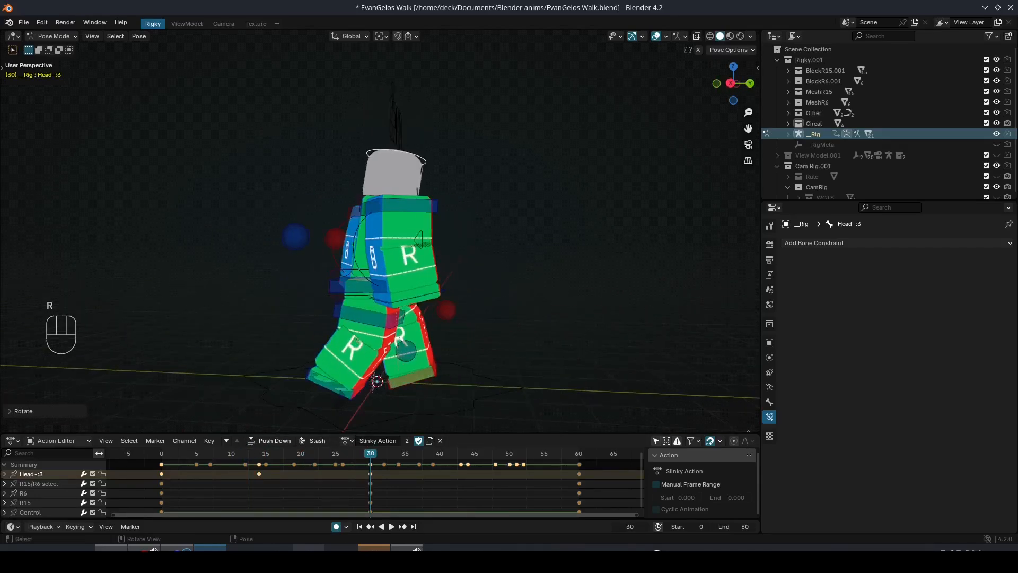
pyautogui.press('r')
pyautogui.hotkey('ctrl', 's')
# Rotate the head at frame 44 from several viewing angles
pyautogui.moveTo(387, 457); pyautogui.dragTo(467, 455)
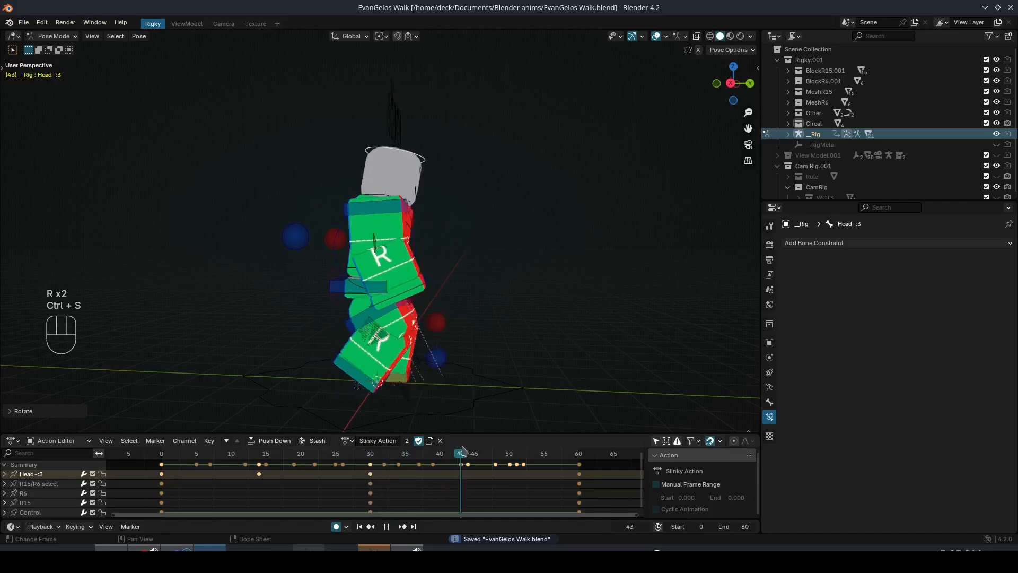
pyautogui.press('r')
pyautogui.click(503, 360)
pyautogui.moveTo(503, 360); pyautogui.dragTo(406, 345, button='middle')
pyautogui.press('r')
pyautogui.click(498, 356)
pyautogui.moveTo(499, 360); pyautogui.dragTo(505, 332, button='middle')
pyautogui.press('r')
pyautogui.click(512, 386)
# Rotate the head at frame 60 from the front and side views, and save the file
pyautogui.moveTo(468, 455); pyautogui.dragTo(572, 425)
pyautogui.press('r')
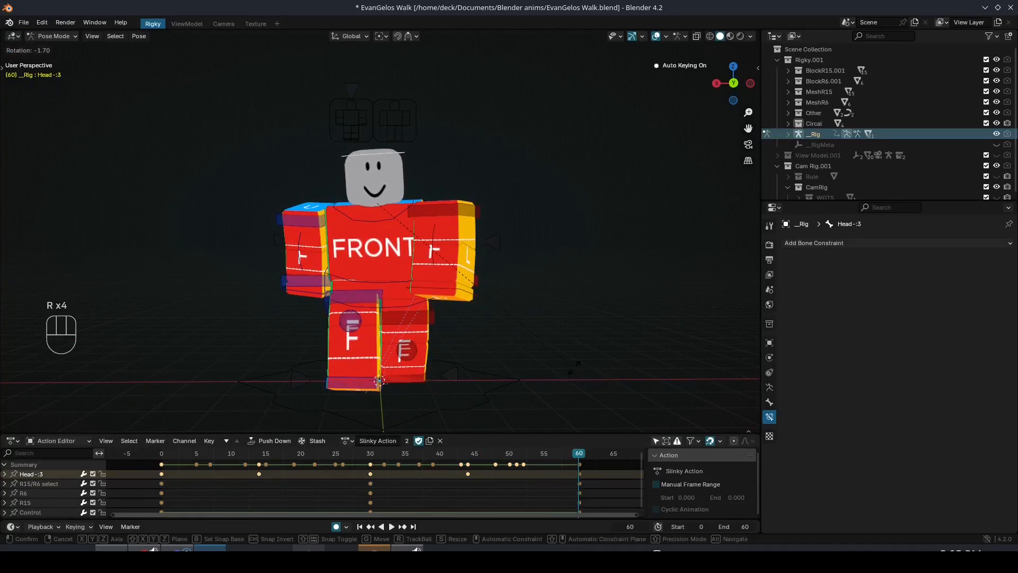
pyautogui.click(551, 377)
pyautogui.moveTo(551, 378); pyautogui.dragTo(411, 376, button='middle')
pyautogui.press('r')
pyautogui.click(486, 365)
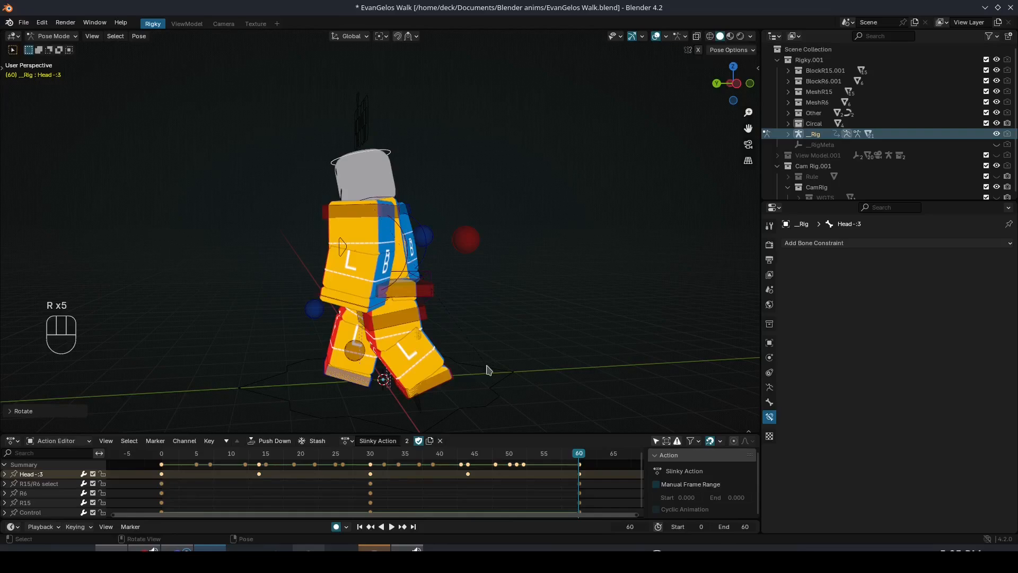
pyautogui.moveTo(486, 364); pyautogui.dragTo(600, 371, button='middle')
pyautogui.hotkey('ctrl', 's')
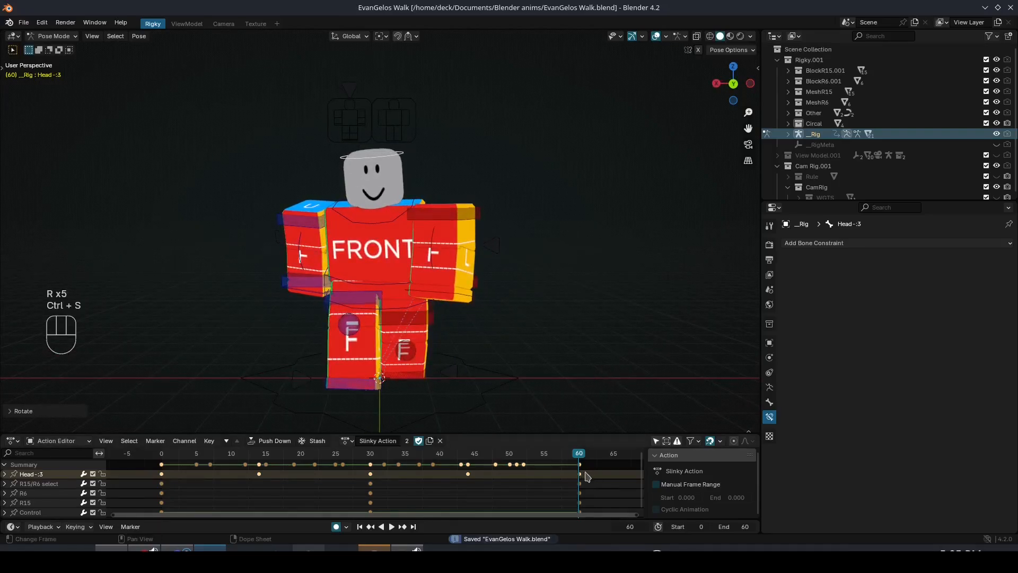
# Copy the head pose at frame 60 onto frame 0, save the file, and play the walk from the side
pyautogui.click(161, 458)
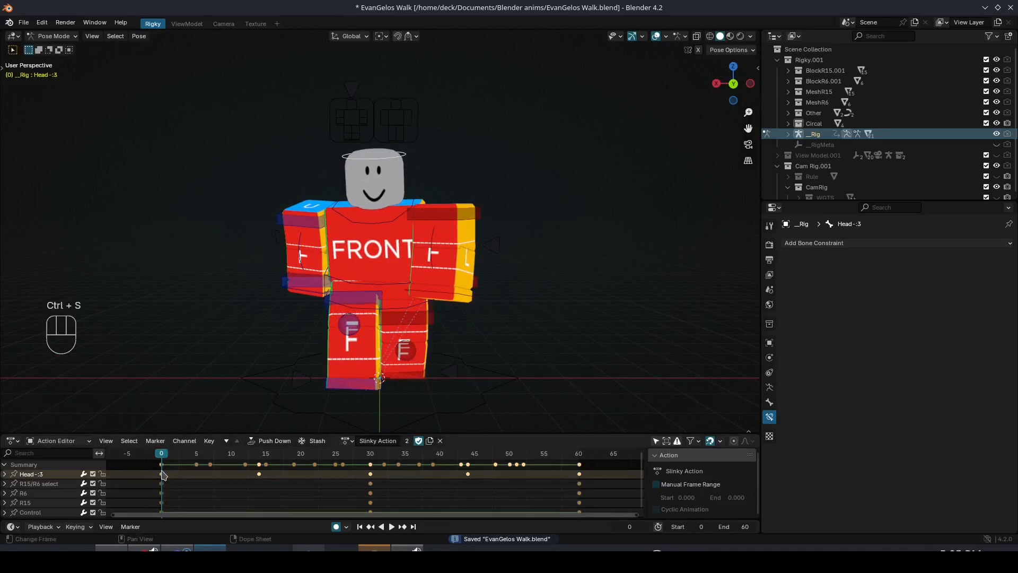
pyautogui.click(583, 454)
pyautogui.click(580, 453)
pyautogui.click(580, 464)
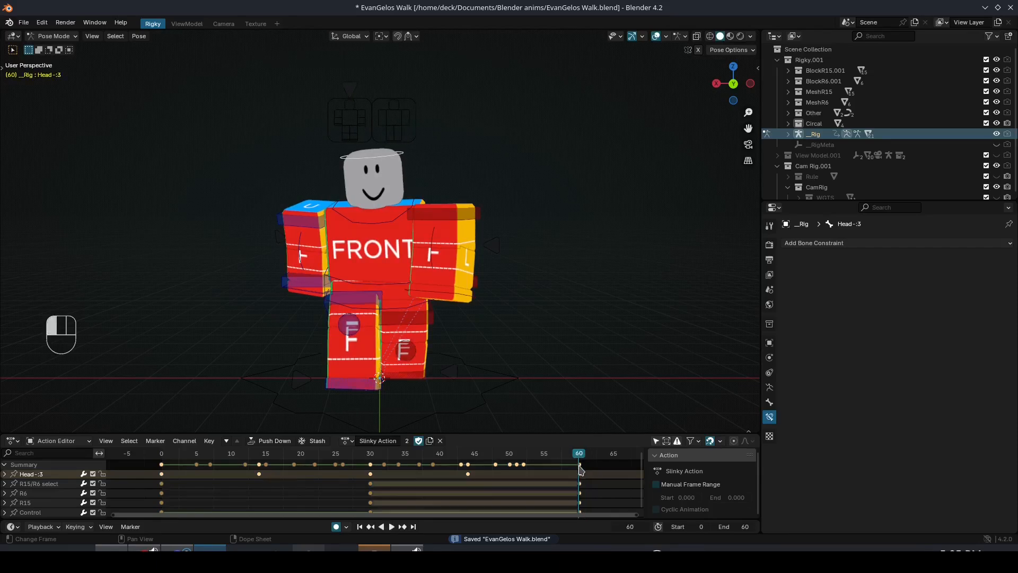
pyautogui.click(411, 174)
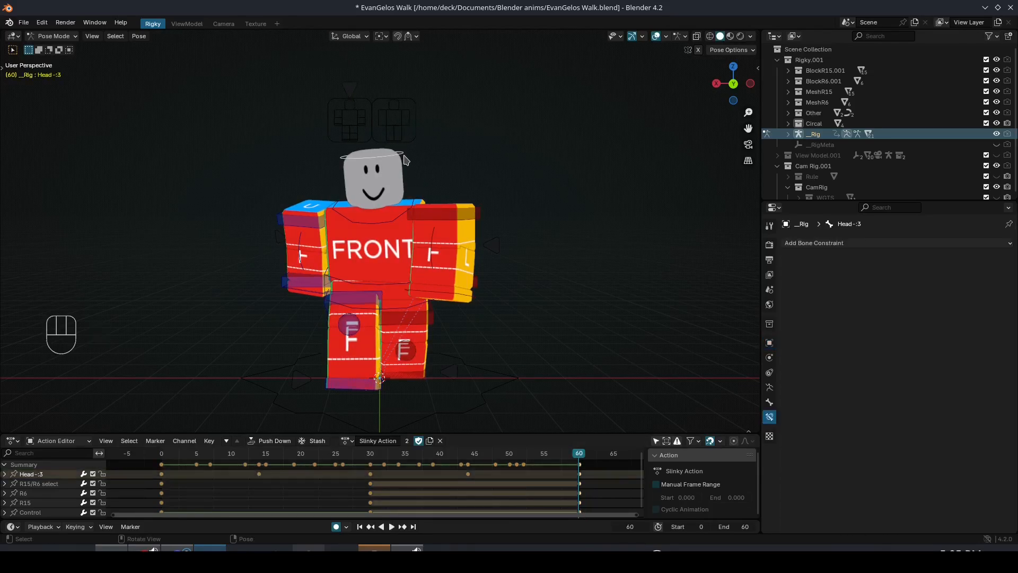
pyautogui.hotkey('ctrl', 'c')
pyautogui.click(156, 456)
pyautogui.hotkey('ctrl', 'v')
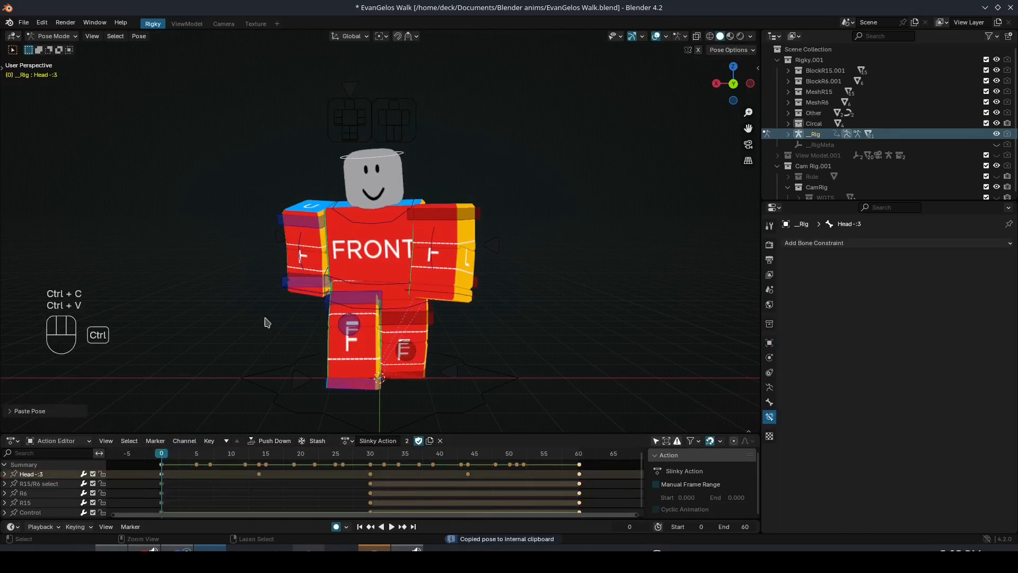
pyautogui.press('space')
pyautogui.moveTo(517, 264); pyautogui.dragTo(399, 268, button='middle')
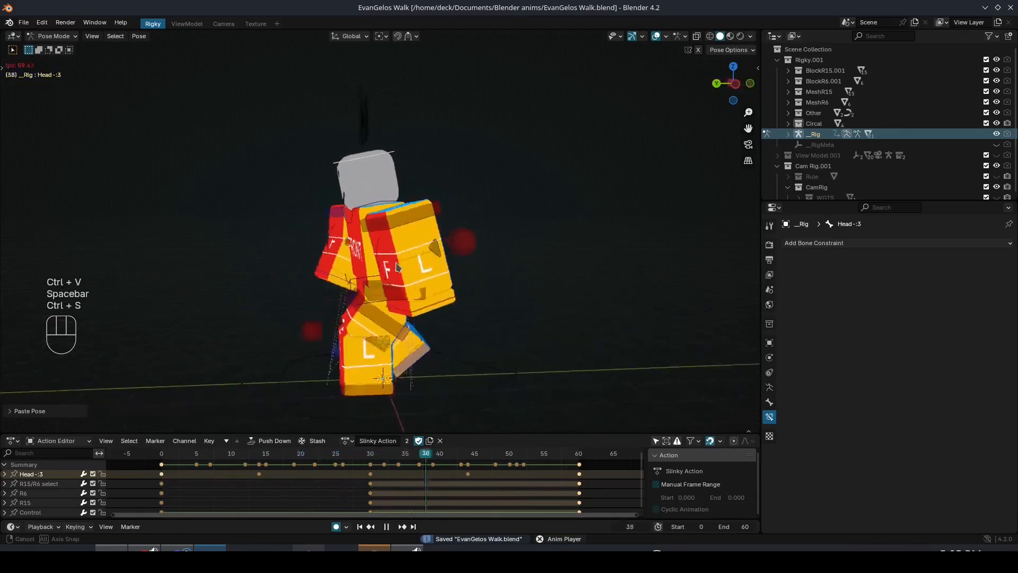
# Make all the walk's F-curves cyclic, set the playback end frame to 59, and save the file
pyautogui.press('a')
pyautogui.hotkey('shift', 'e')
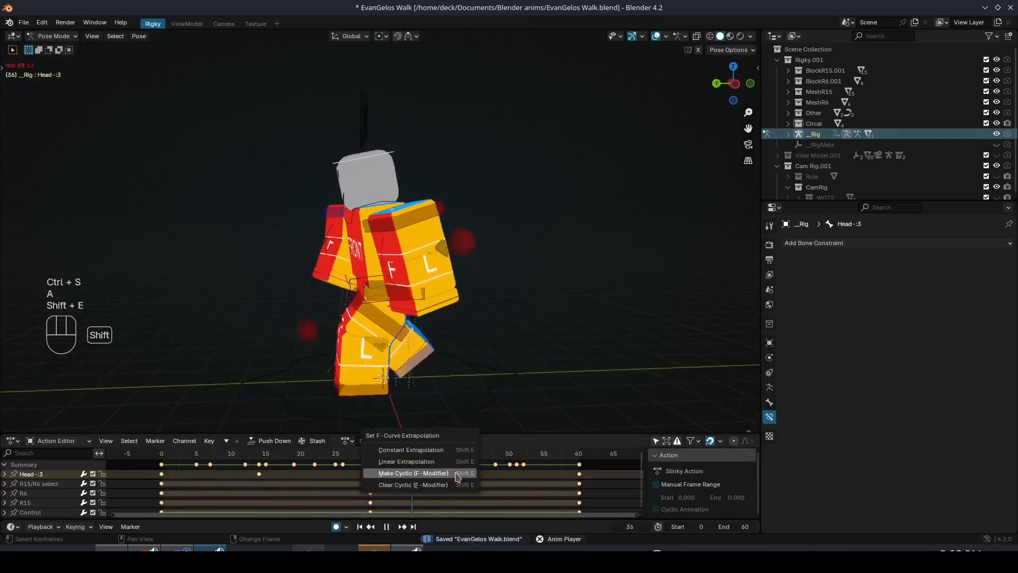
pyautogui.click(414, 473)
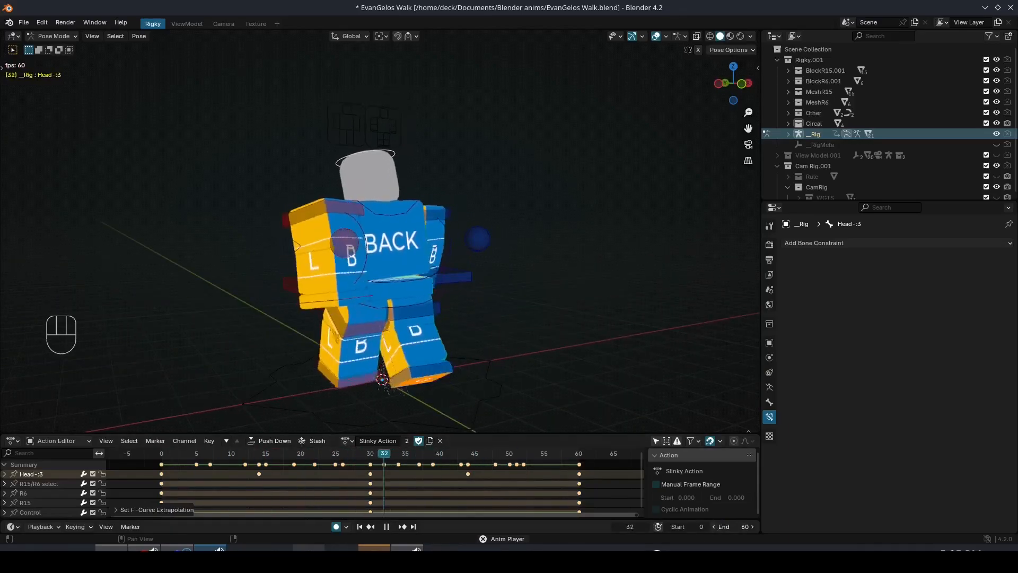
pyautogui.moveTo(510, 371); pyautogui.dragTo(652, 64, button='middle')
pyautogui.hotkey('ctrl', 's')
# Hide the viewport overlays and review the looping walk from around the character
pyautogui.click(656, 36)
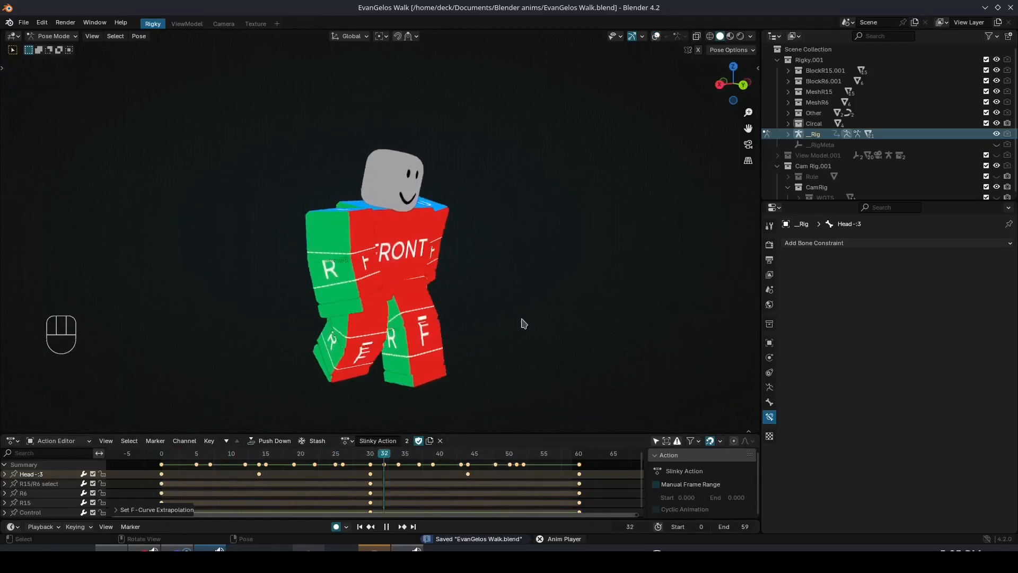
pyautogui.moveTo(523, 323); pyautogui.dragTo(654, 323, button='middle')
pyautogui.hotkey('ctrl', 's')
pyautogui.hotkey('ctrl', 's')
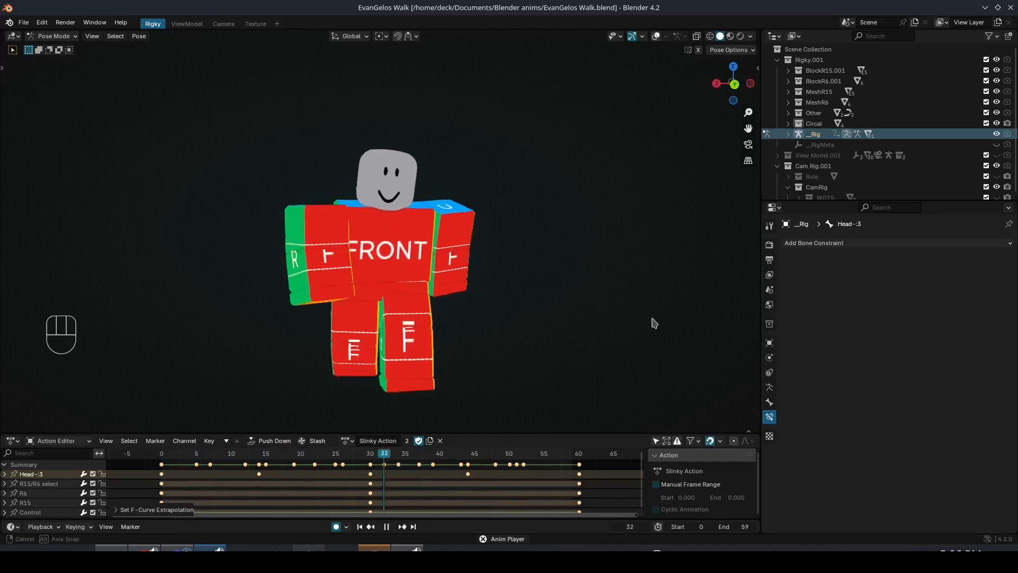
pyautogui.press('space')
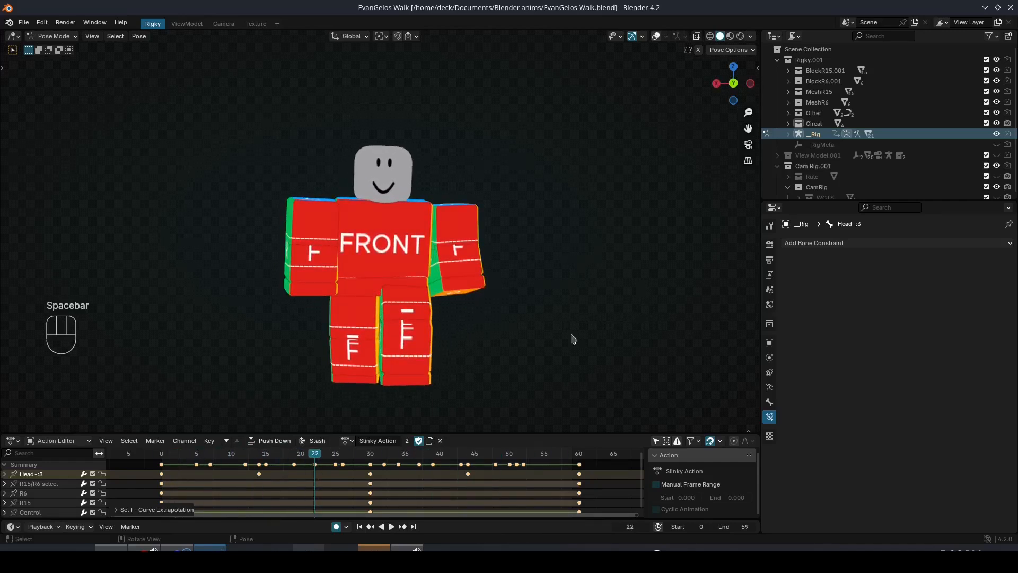
# Show the overlays again and check the head motion at frame 14 and in playback
pyautogui.click(657, 36)
pyautogui.click(258, 460)
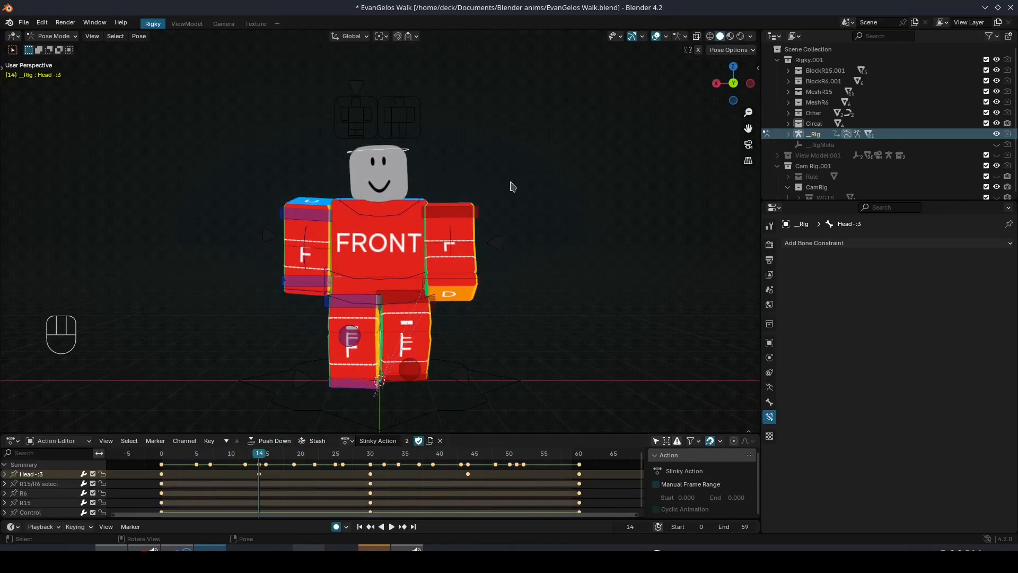
pyautogui.press('space')
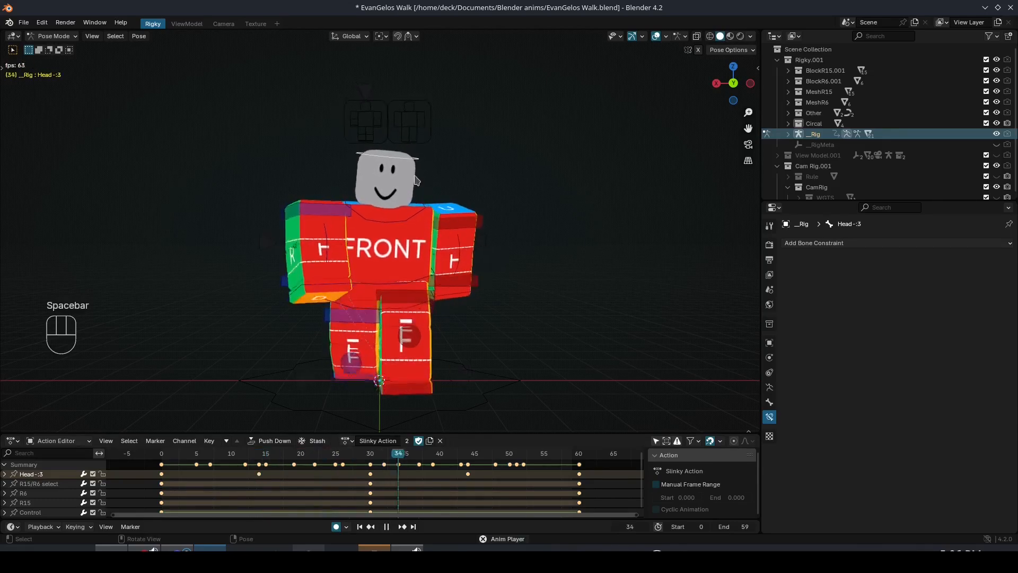
pyautogui.press('space')
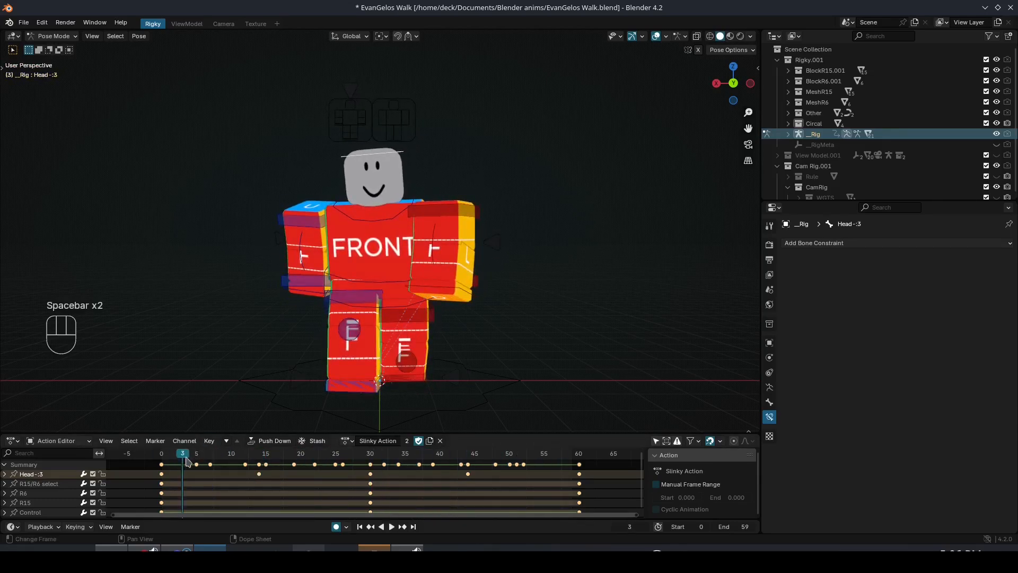
# Try a slight head rotation at frame 0, undo it, and replay the walk from the front
pyautogui.press('r')
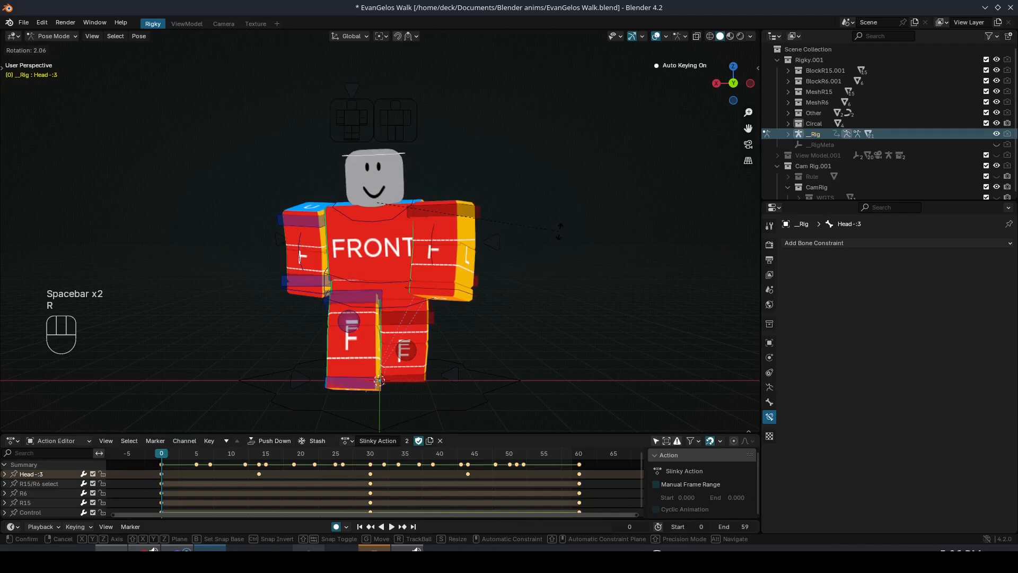
pyautogui.click(560, 230)
pyautogui.hotkey('ctrl', 's')
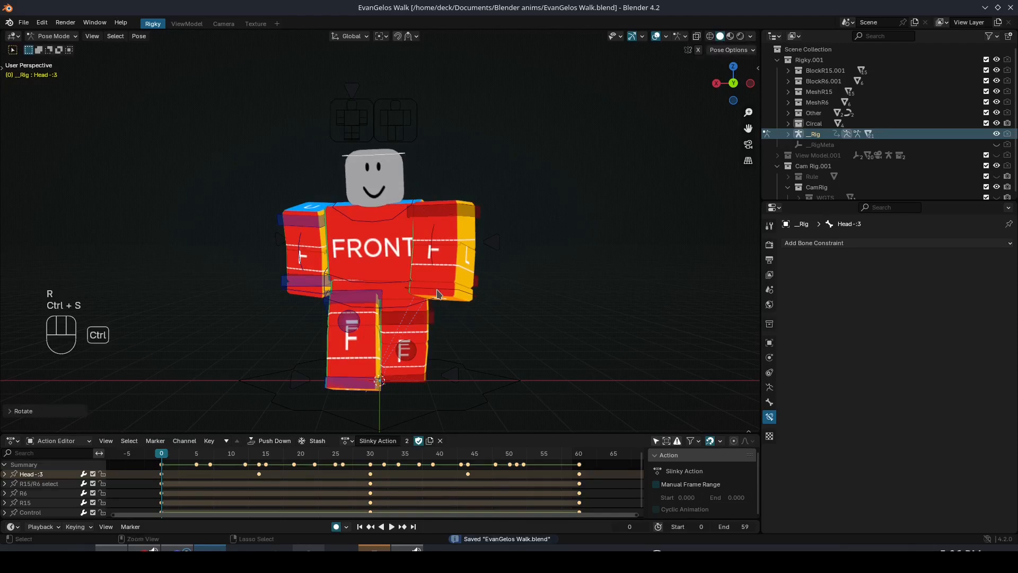
pyautogui.hotkey('ctrl', 'z')
pyautogui.press('space')
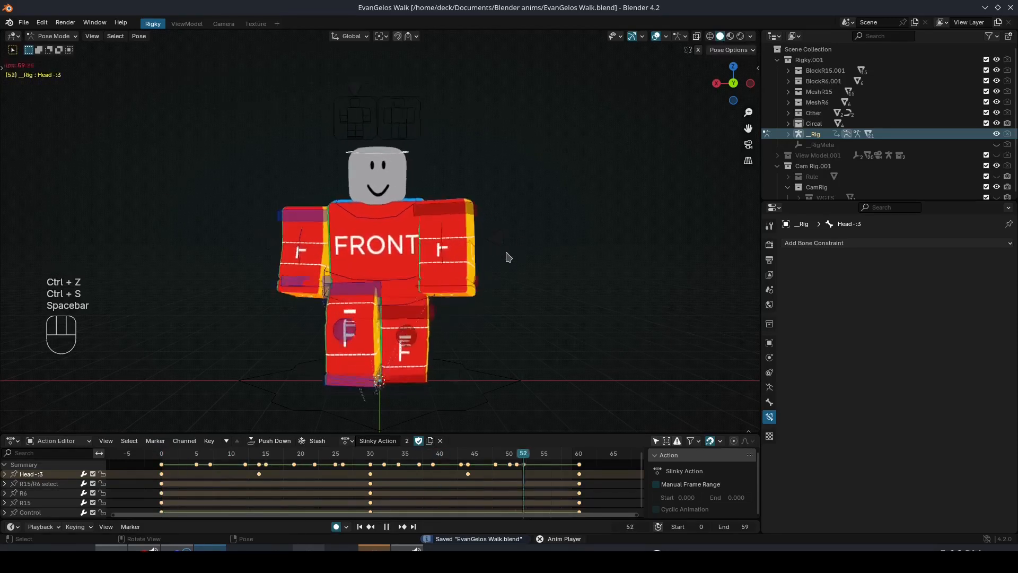
pyautogui.moveTo(504, 257)
pyautogui.mouseDown(button='middle')
pyautogui.moveTo(481, 258)
pyautogui.moveTo(491, 256)
pyautogui.mouseUp(button='middle')
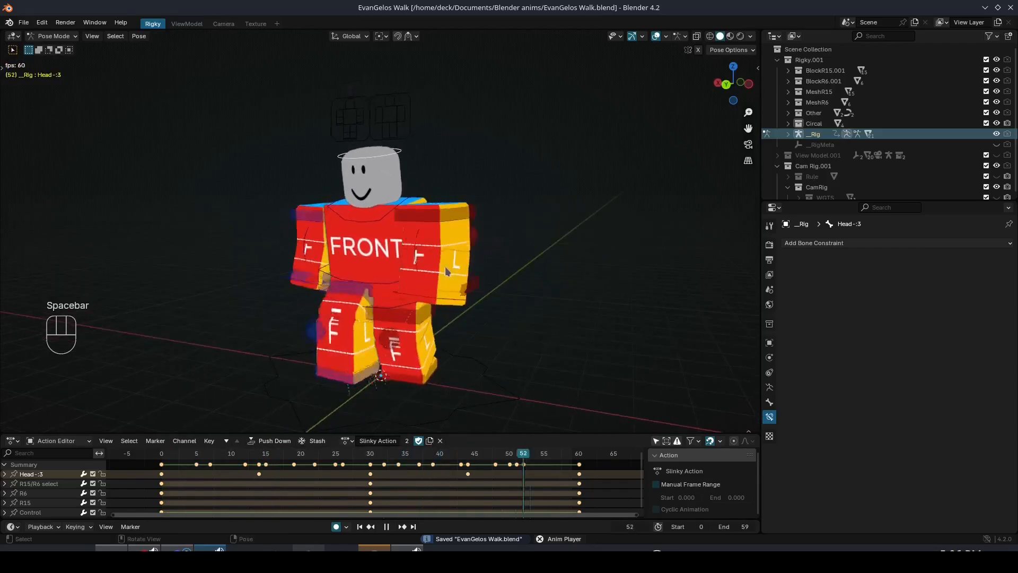
# Enlarge the timeline and rotate the left lower arm at frame 50 from the side view
pyautogui.press('space')
pyautogui.click(448, 268)
pyautogui.moveTo(560, 518); pyautogui.dragTo(560, 471)
pyautogui.click(276, 490)
pyautogui.moveTo(319, 419); pyautogui.dragTo(349, 316, button='middle')
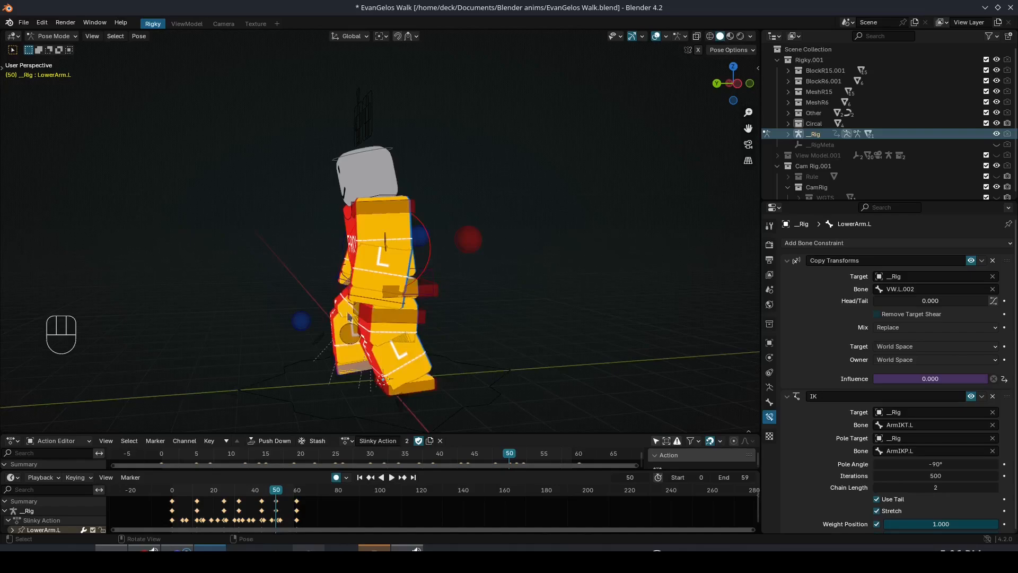
pyautogui.press('r')
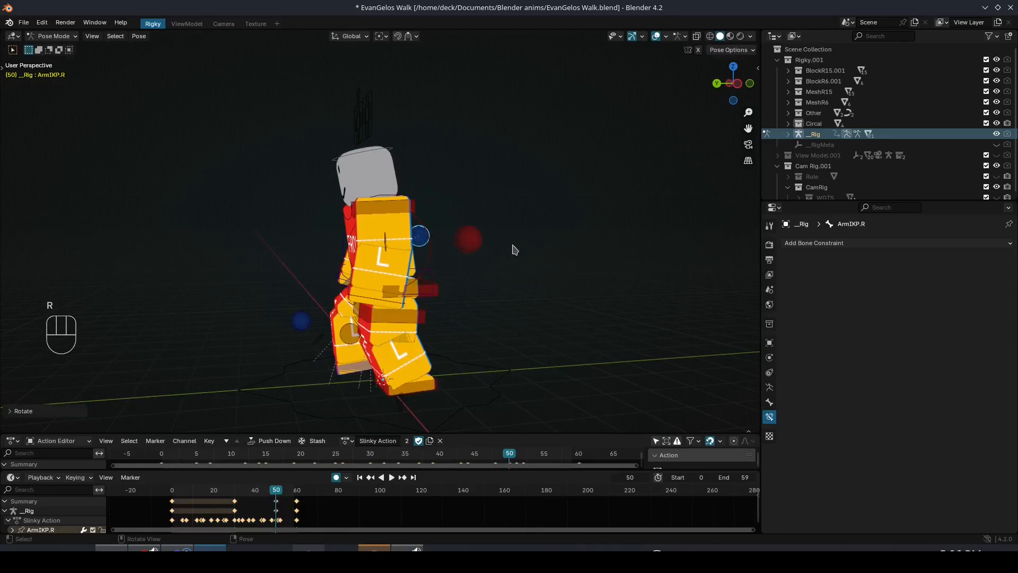
pyautogui.hotkey('ctrl', 'z')
pyautogui.press('r')
pyautogui.click(488, 253)
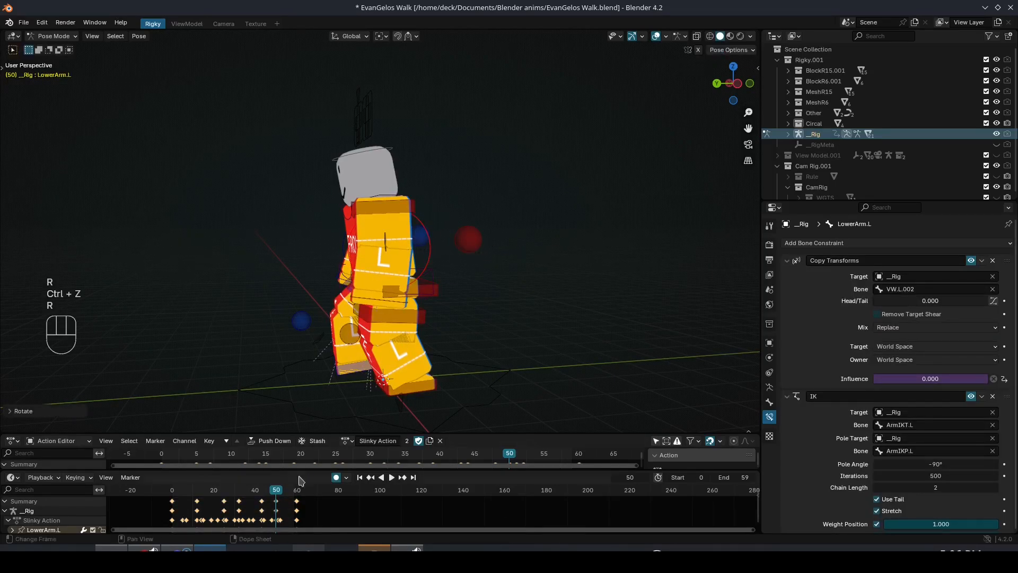
# Check the left arm's swing in playback and rotate the left lower arm at frame 60
pyautogui.moveTo(279, 491); pyautogui.dragTo(262, 492)
pyautogui.press('space')
pyautogui.press('space')
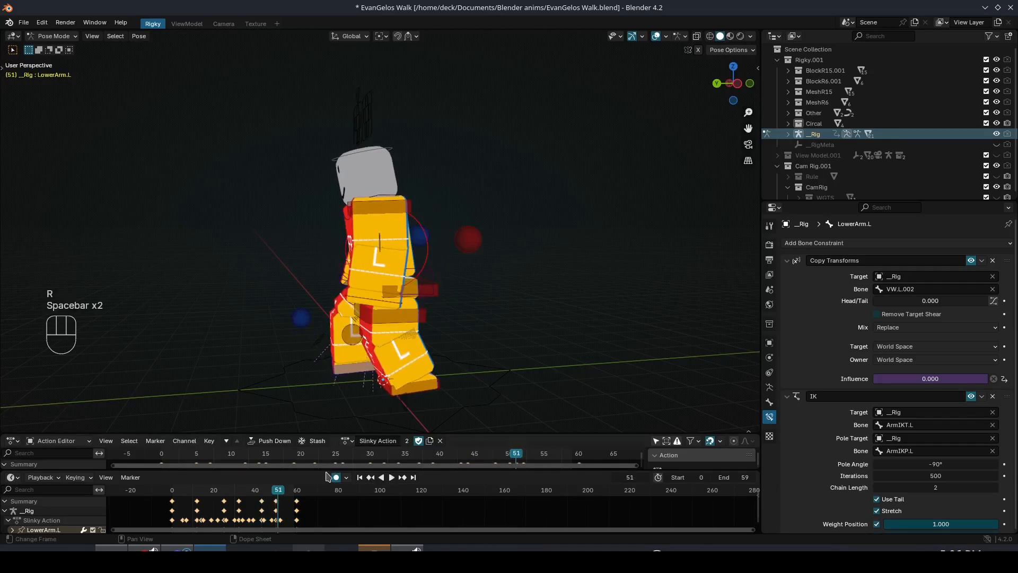
pyautogui.click(298, 493)
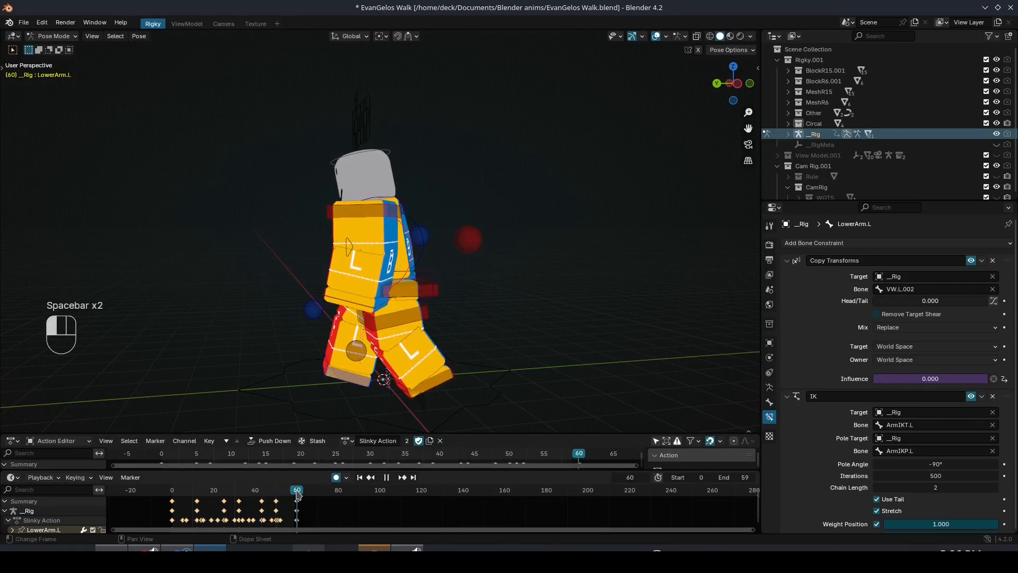
pyautogui.moveTo(402, 360); pyautogui.dragTo(415, 361, button='middle')
pyautogui.press('r')
pyautogui.click(414, 361)
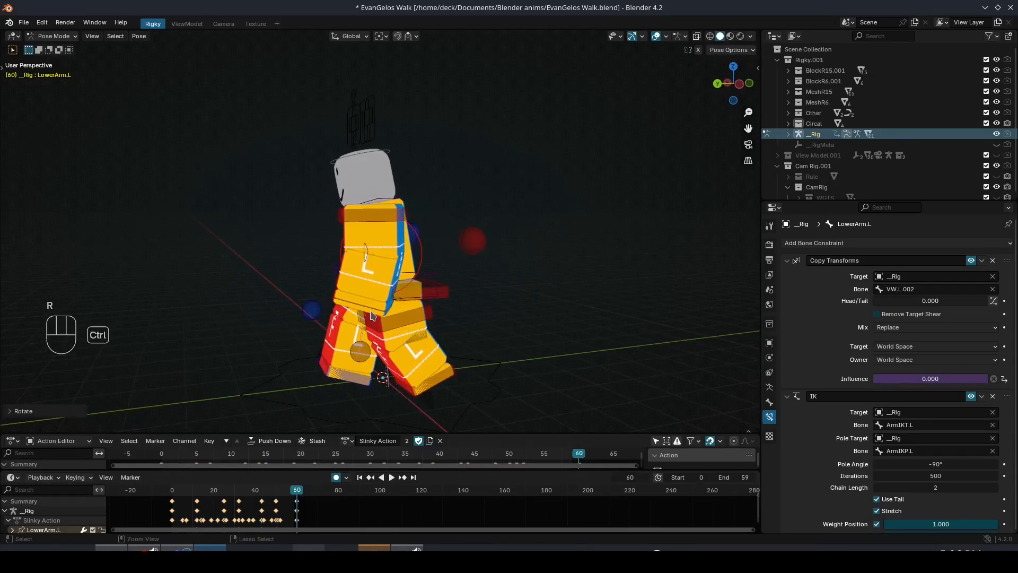
# Copy the left lower arm's pose from frame 60 onto frame 0, play the walk, and save the file
pyautogui.hotkey('ctrl', 'c')
pyautogui.click(175, 488)
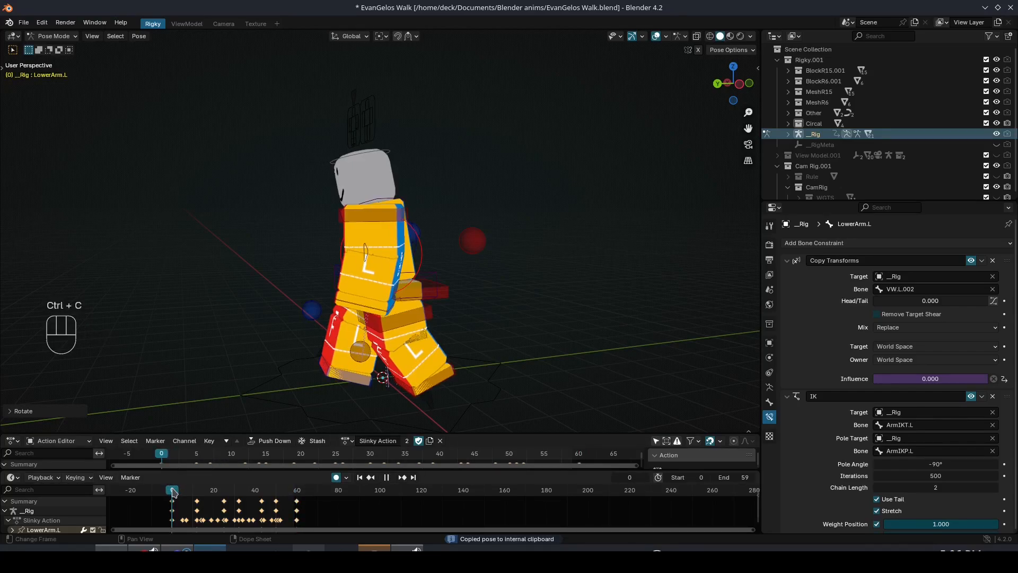
pyautogui.hotkey('ctrl', 'v')
pyautogui.press('space')
pyautogui.moveTo(311, 353); pyautogui.dragTo(498, 334, button='middle')
pyautogui.hotkey('ctrl', 's')
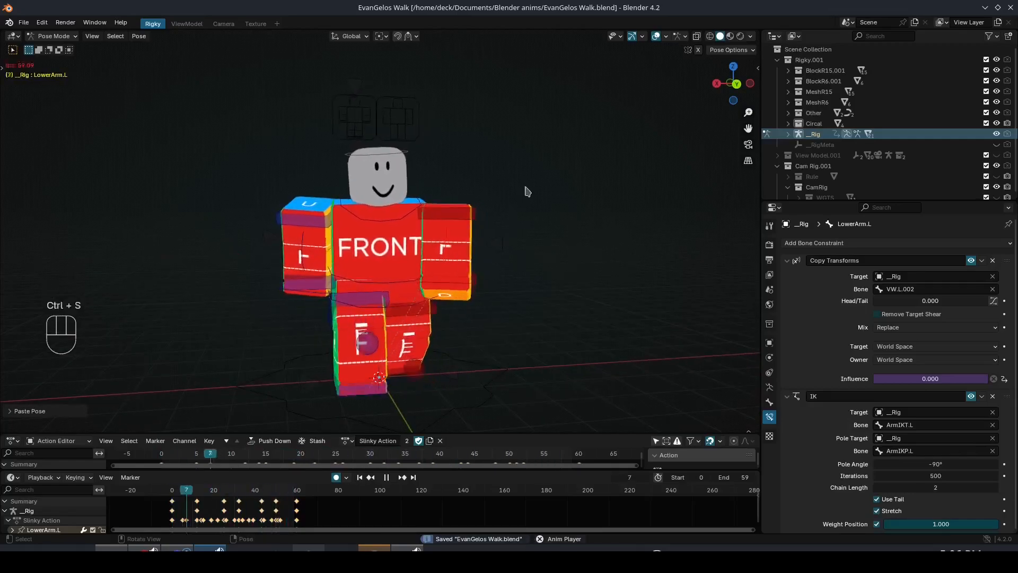
# Hide the overlays, shrink the timeline, and review the looping walk in a maximized viewport before restoring the layout
pyautogui.click(657, 38)
pyautogui.moveTo(453, 472); pyautogui.dragTo(453, 568)
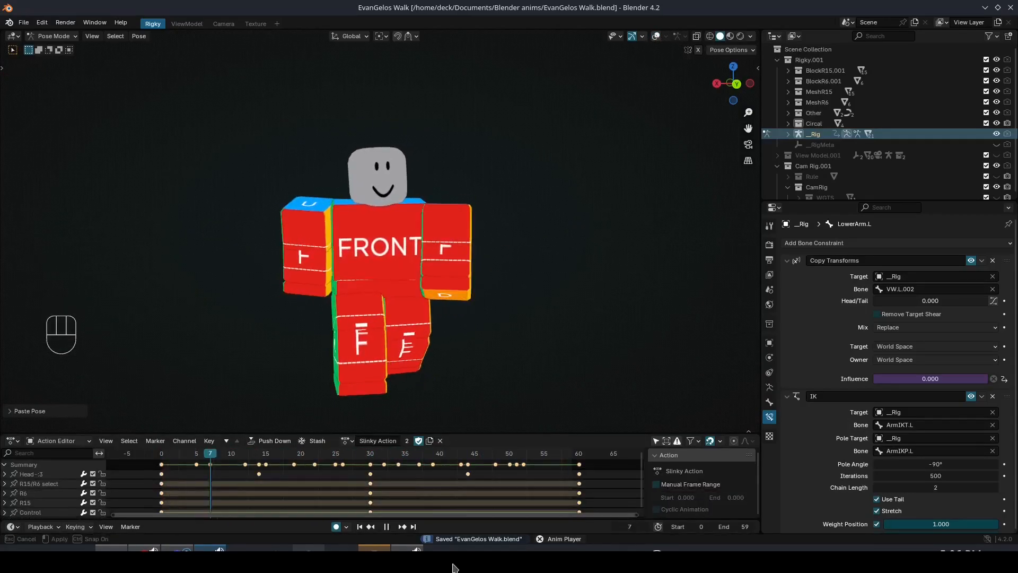
pyautogui.moveTo(450, 356); pyautogui.dragTo(740, 400, button='middle')
pyautogui.hotkey('ctrl', 'space')
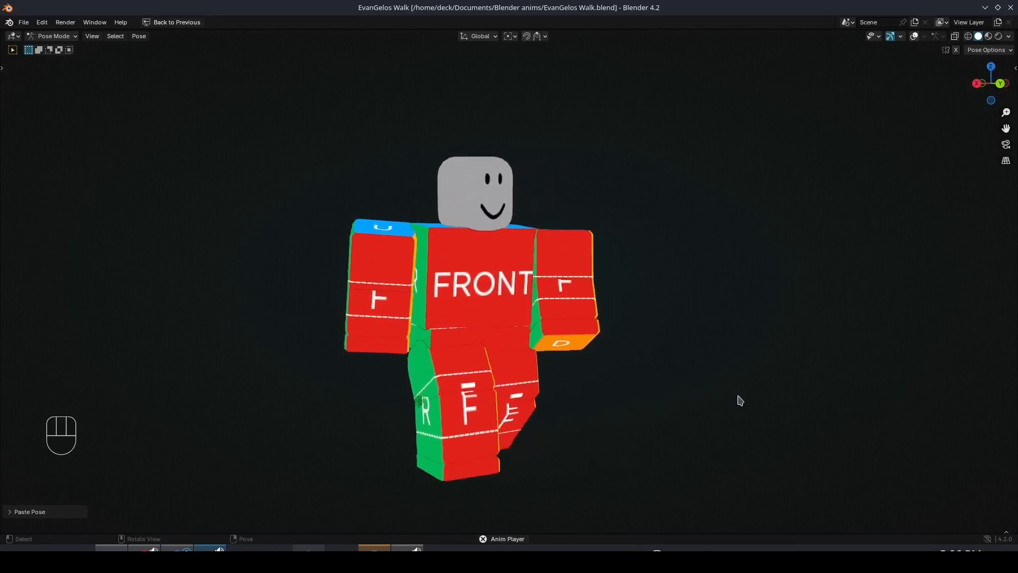
pyautogui.press('n')
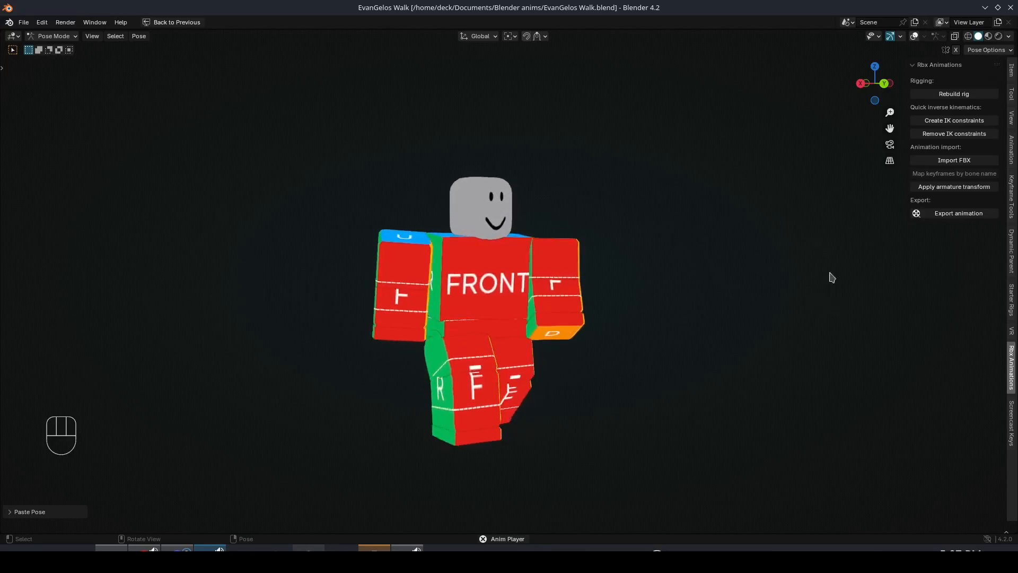
pyautogui.press('n')
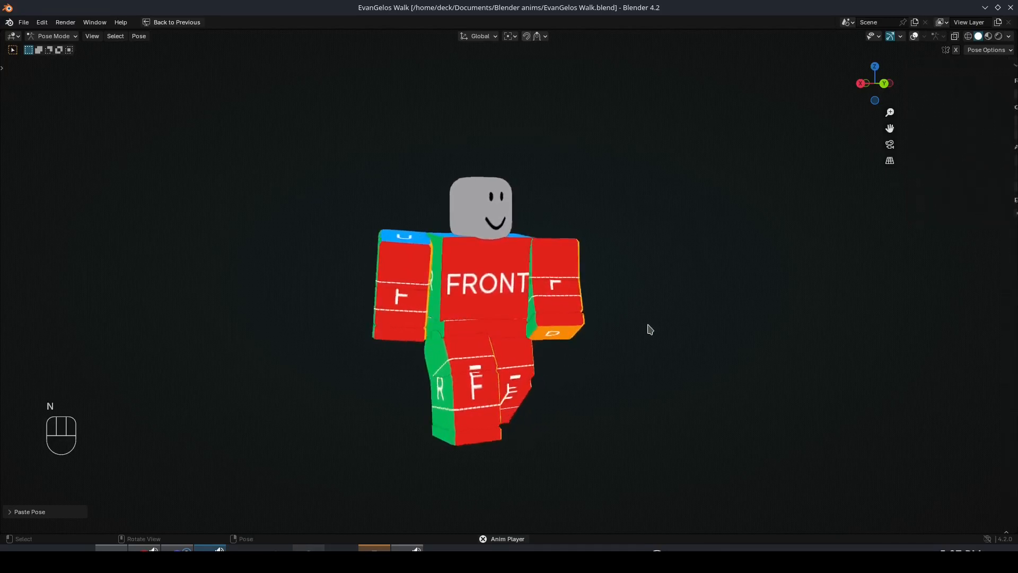
pyautogui.hotkey('ctrl', 'space')
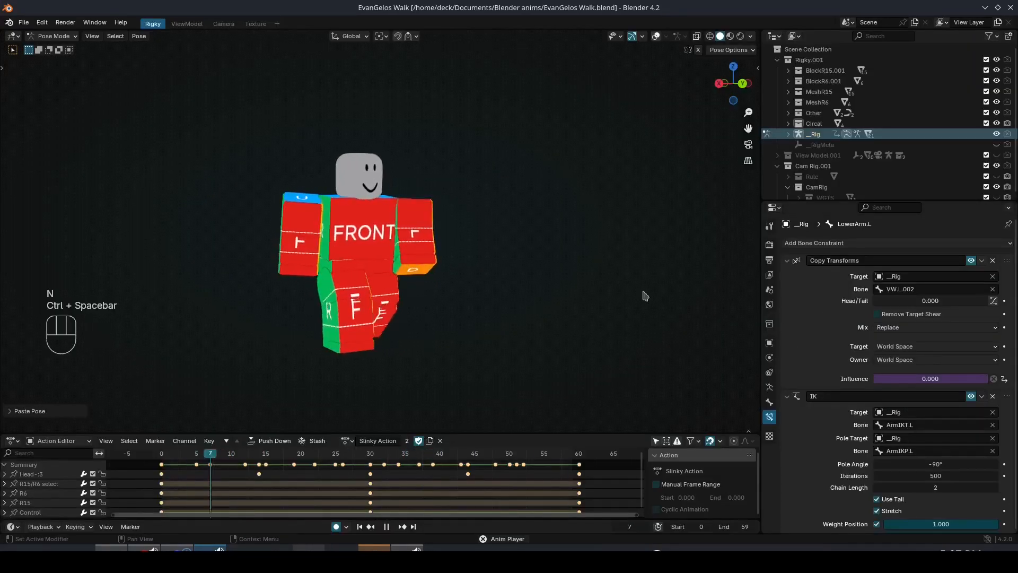
pyautogui.hotkey('ctrl', 'Tab')
pyautogui.hotkey('ctrl', 'Tab')
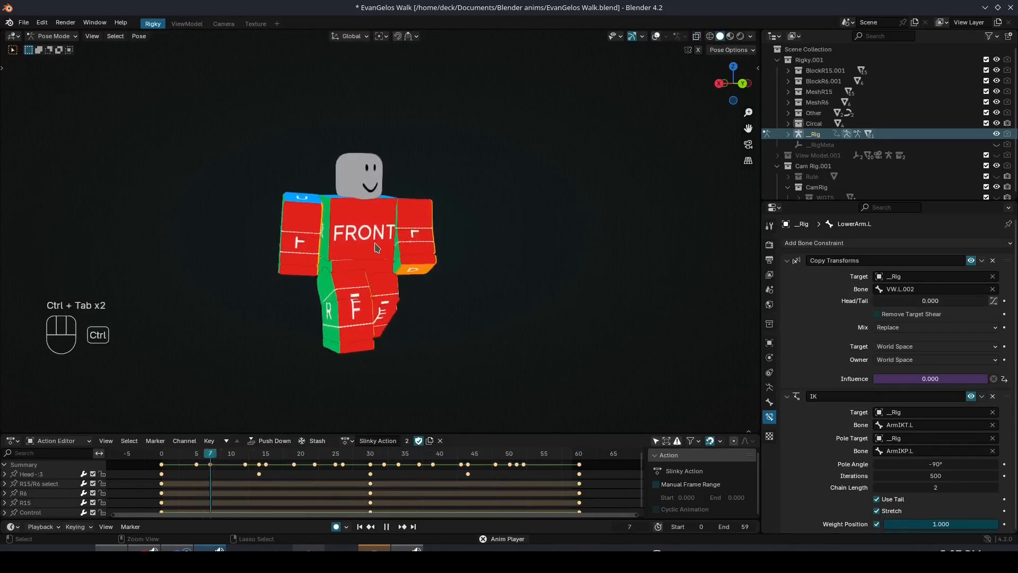
# Show the overlays, slide the R15/R6 selector along X to preview the R15 body, return it to R6, and save the file
pyautogui.click(655, 35)
pyautogui.scroll(2, 278, 220)
pyautogui.press('space')
pyautogui.moveTo(412, 301); pyautogui.dragTo(388, 176, button='middle')
pyautogui.click(375, 142)
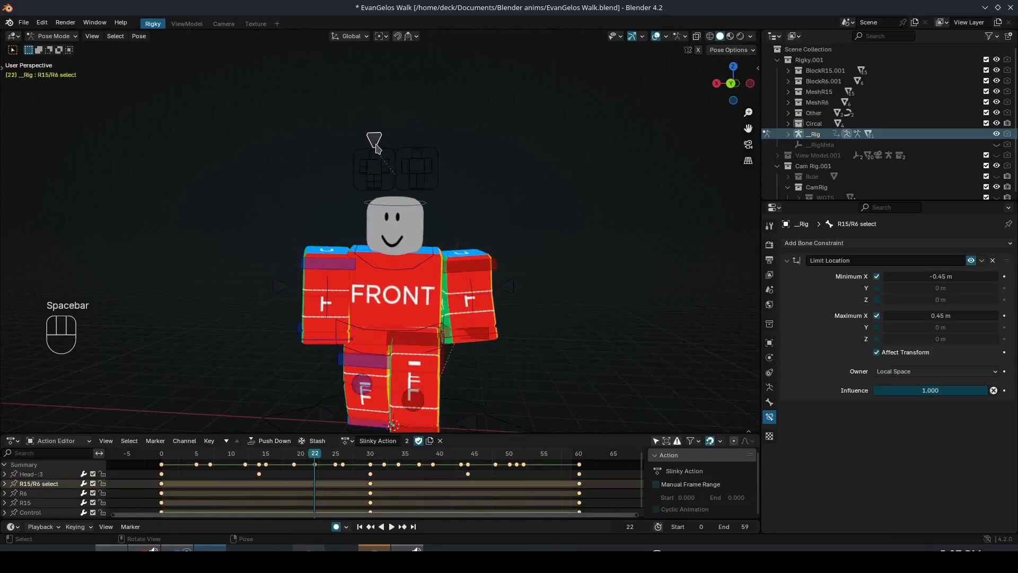
pyautogui.press('g')
pyautogui.press('x')
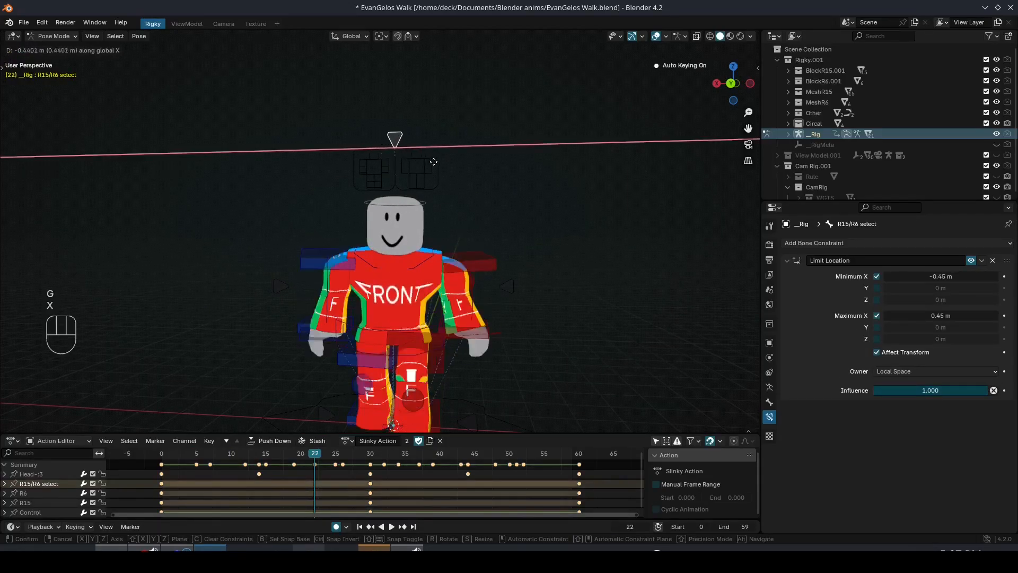
pyautogui.click(407, 159)
pyautogui.hotkey('ctrl', 's')
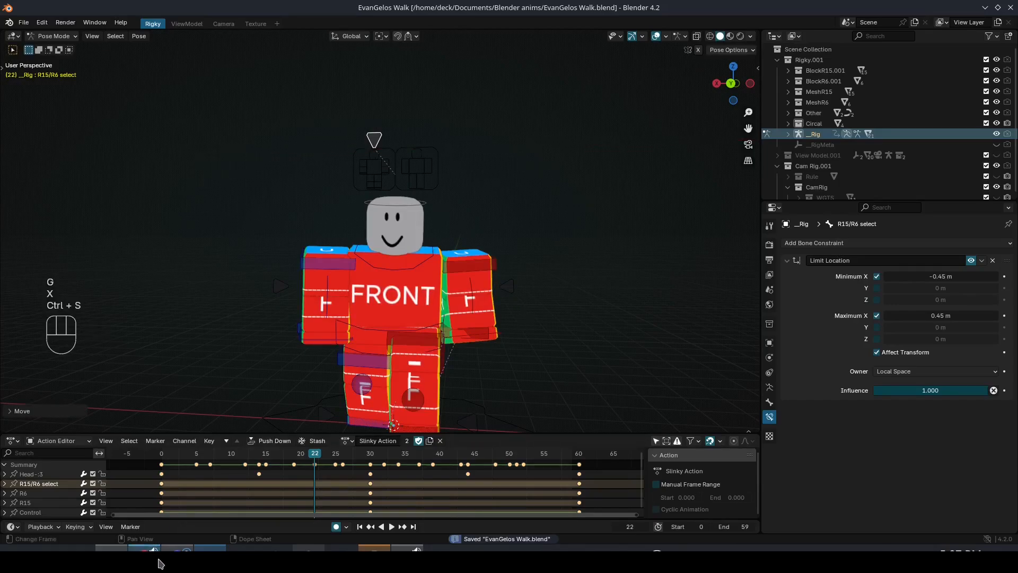
# Try rotating the upper torso bone at frame 22 and undo the rotation
pyautogui.moveTo(440, 265); pyautogui.dragTo(486, 277, button='middle')
pyautogui.click(404, 272)
pyautogui.press('r')
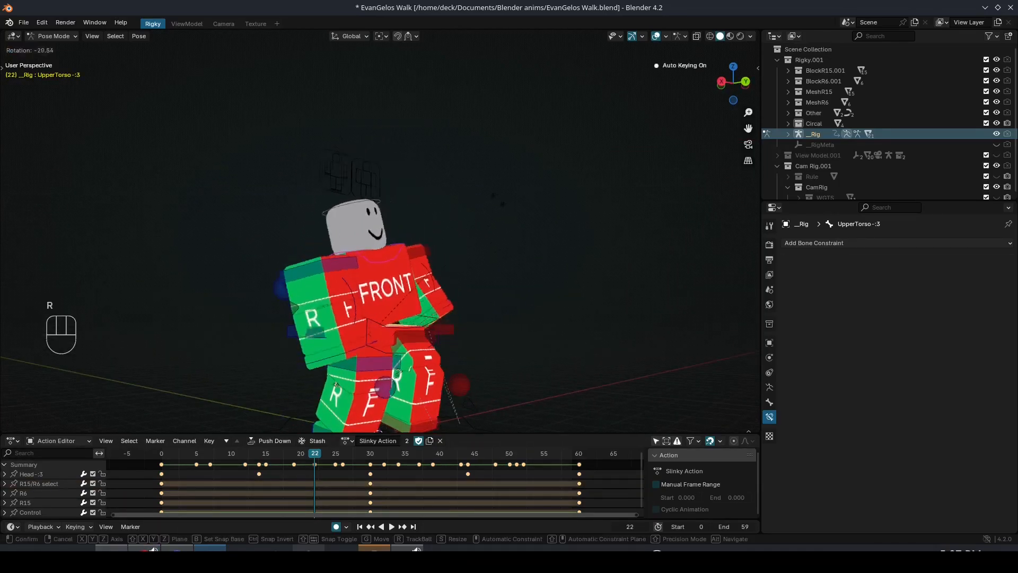
pyautogui.click(529, 232)
pyautogui.hotkey('ctrl', 'z')
# Try rotating the left upper arm and neighbouring arm bones, undoing each rotation
pyautogui.moveTo(556, 341); pyautogui.dragTo(439, 347, button='middle')
pyautogui.moveTo(504, 300); pyautogui.dragTo(461, 309, button='middle')
pyautogui.click(471, 306)
pyautogui.press('r')
pyautogui.click(460, 307)
pyautogui.hotkey('ctrl', 'z')
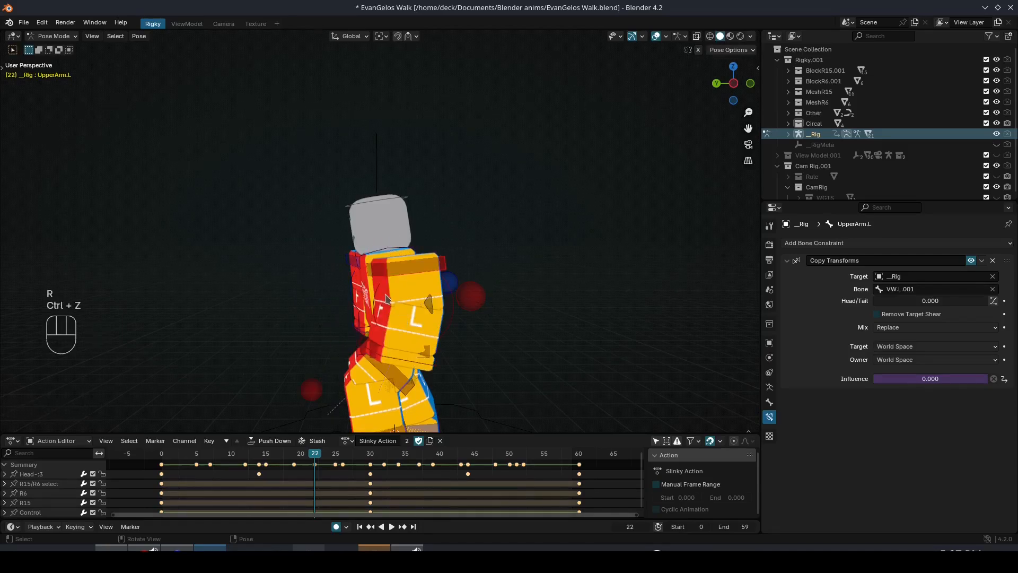
pyautogui.click(457, 309)
pyautogui.press('r')
pyautogui.click(457, 309)
# Try sliding the left arm's IK switch control along Z and undo the move
pyautogui.click(470, 297)
pyautogui.moveTo(470, 297); pyautogui.dragTo(509, 318, button='middle')
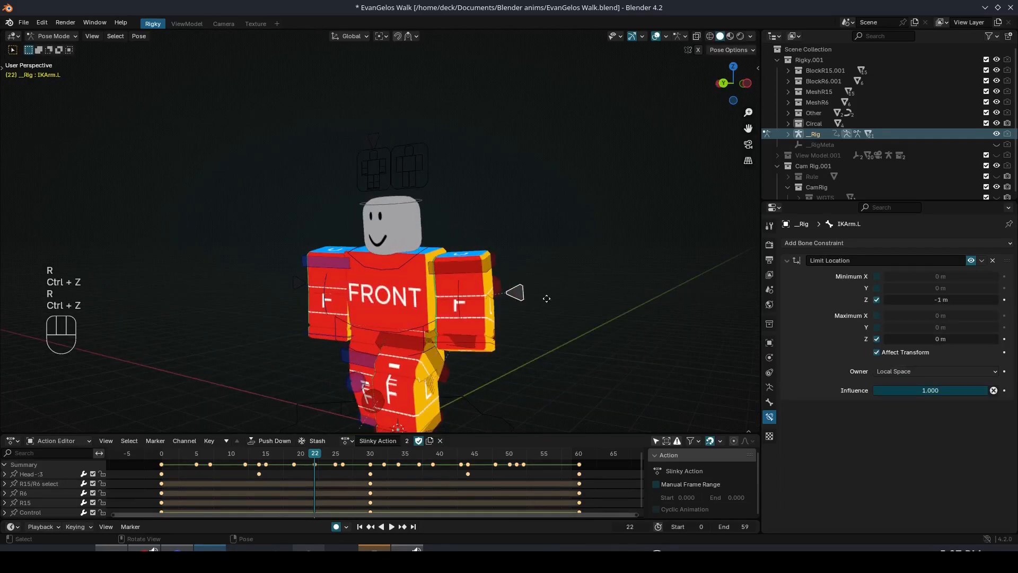
pyautogui.press('g')
pyautogui.press('z')
pyautogui.click(531, 368)
pyautogui.hotkey('ctrl', 'z')
# Try moving the left leg's IK pole control and undo the move
pyautogui.moveTo(532, 378); pyautogui.dragTo(428, 349, button='middle')
pyautogui.click(457, 335)
pyautogui.press('g')
pyautogui.click(386, 348)
pyautogui.hotkey('ctrl', 'z')
# Move the left leg's IK pole control freely two more times, undoing each move and saving the file in between
pyautogui.press('g')
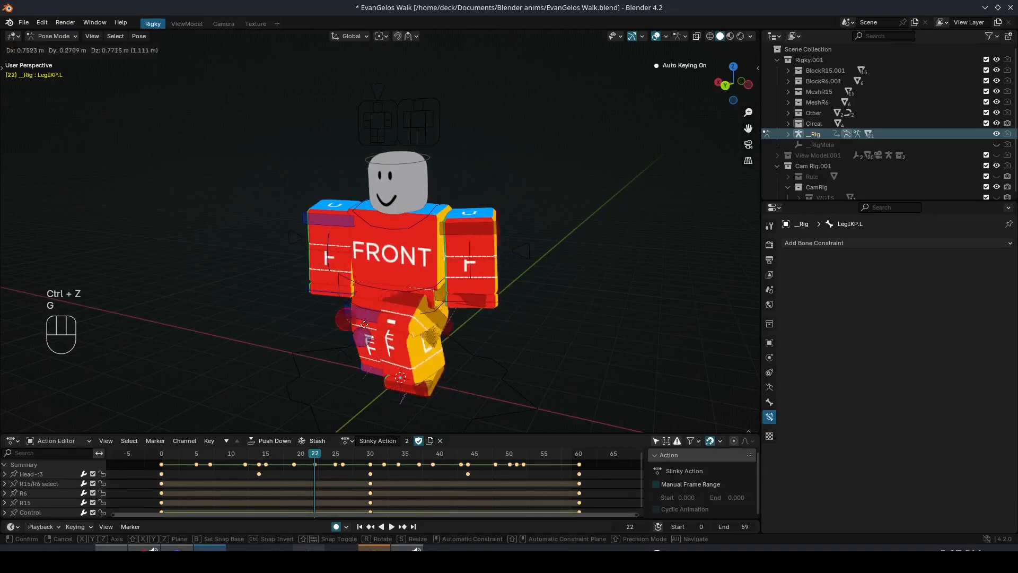
pyautogui.click(356, 317)
pyautogui.hotkey('ctrl', 's')
pyautogui.moveTo(371, 327); pyautogui.dragTo(462, 340, button='middle')
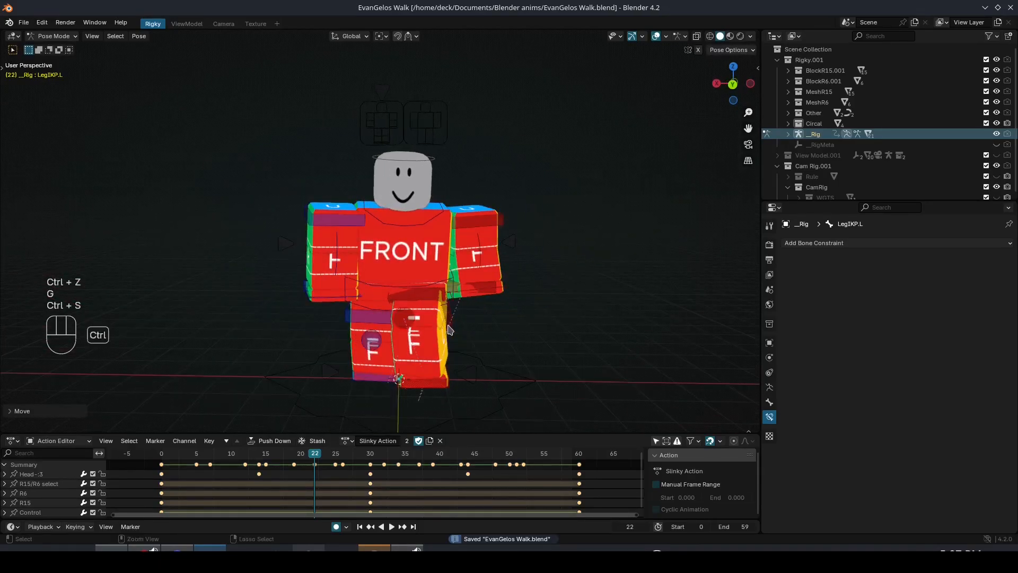
pyautogui.hotkey('ctrl', 'z')
pyautogui.hotkey('ctrl', 's')
pyautogui.press('g')
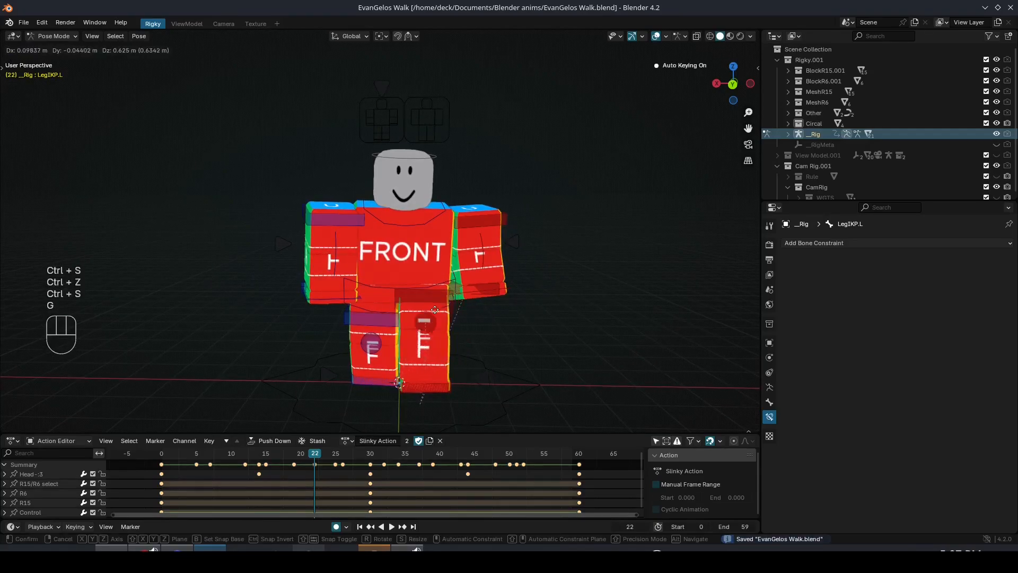
pyautogui.click(435, 312)
pyautogui.hotkey('ctrl', 'z')
# Try raising the right foot's IK target along Z and undo the move
pyautogui.moveTo(457, 330); pyautogui.dragTo(400, 347, button='middle')
pyautogui.click(354, 391)
pyautogui.press('g')
pyautogui.press('z')
pyautogui.click(367, 310)
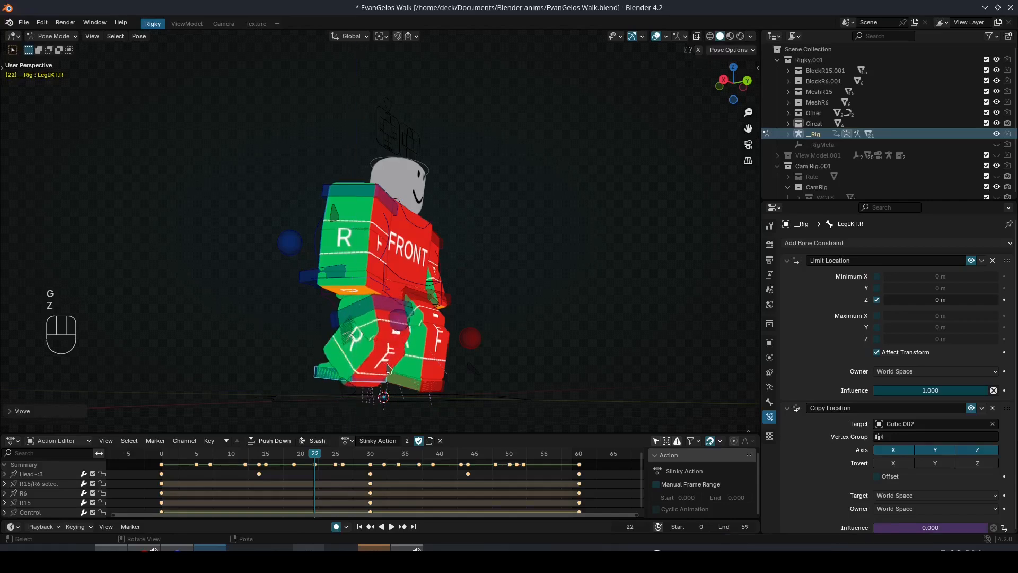
pyautogui.hotkey('ctrl', 'z')
# Try moving another right leg control along Z and undo the move
pyautogui.click(367, 309)
pyautogui.press('g')
pyautogui.press('z')
pyautogui.click(371, 318)
pyautogui.hotkey('ctrl', 'z')
# Reveal the rig's hidden bones, try moving the revealed selection, and undo the move
pyautogui.moveTo(444, 340); pyautogui.dragTo(367, 354, button='middle')
pyautogui.hotkey('alt', 'h')
pyautogui.moveTo(445, 283); pyautogui.dragTo(416, 296, button='middle')
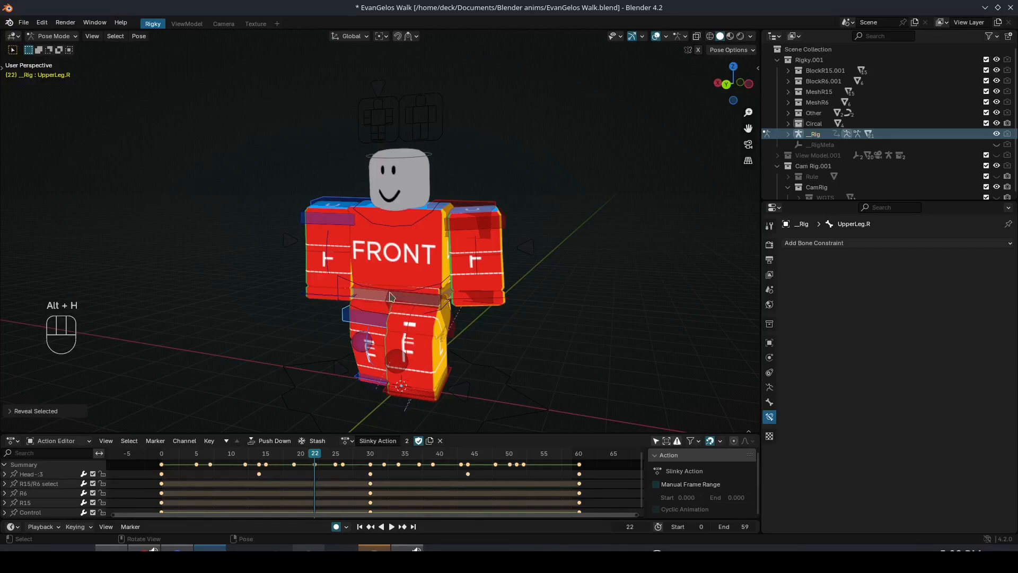
pyautogui.press('g')
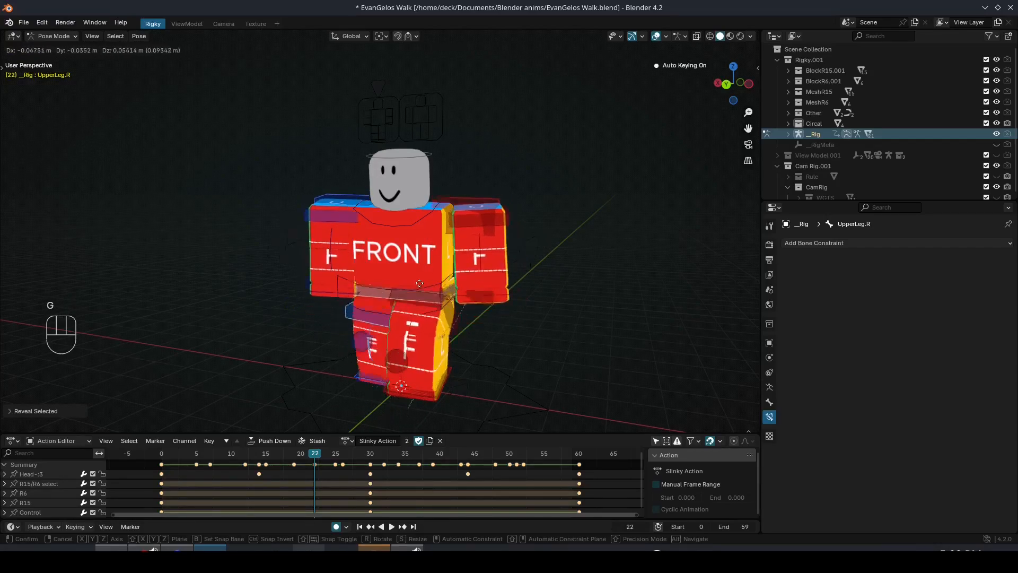
pyautogui.click(401, 306)
pyautogui.hotkey('ctrl', 'z')
# Try rotating the left upper arm and the left shoulder bone, undoing each rotation
pyautogui.moveTo(401, 310); pyautogui.dragTo(460, 247, button='middle')
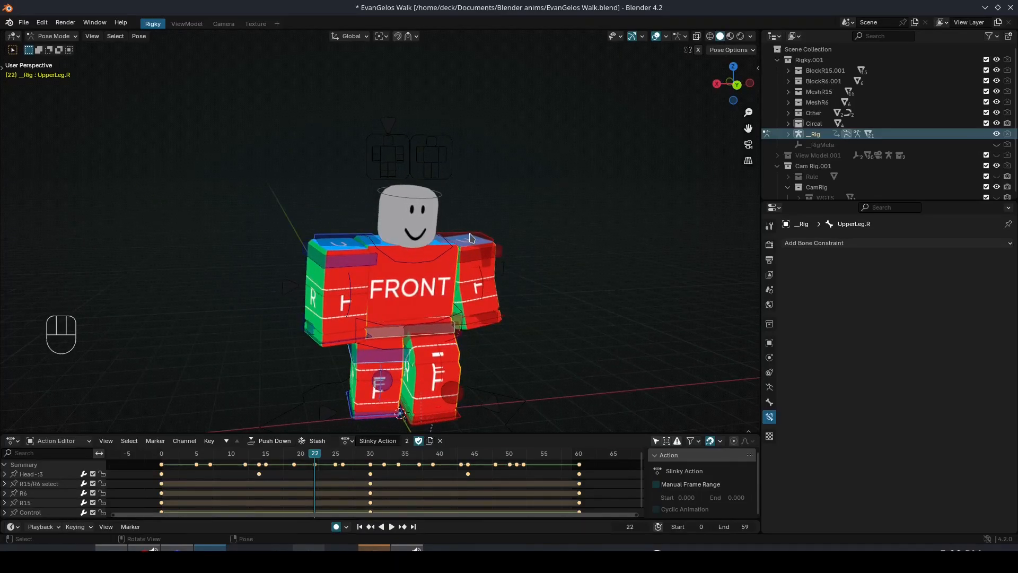
pyautogui.moveTo(520, 257); pyautogui.dragTo(480, 287, button='middle')
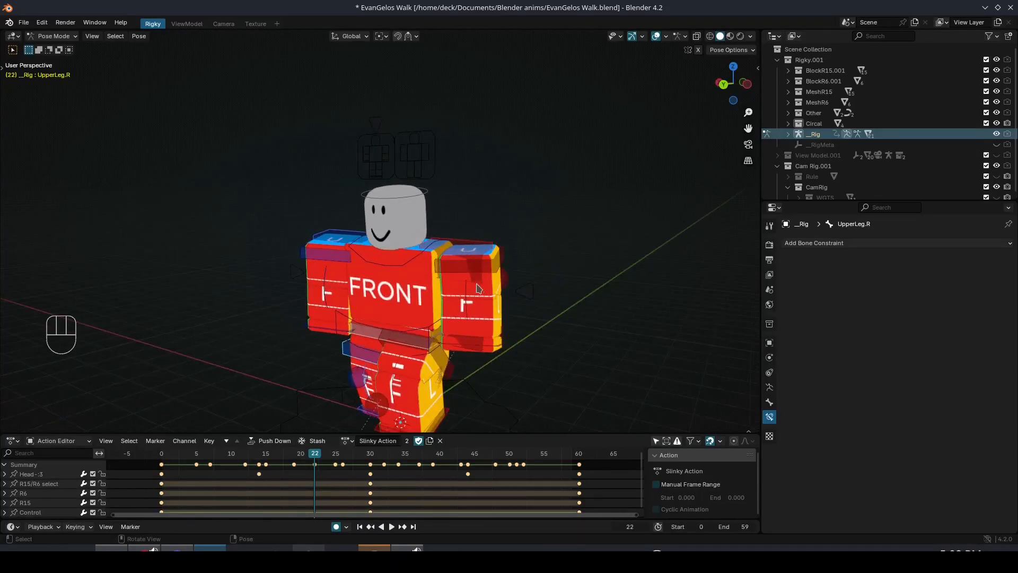
pyautogui.click(510, 268)
pyautogui.press('r')
pyautogui.hotkey('ctrl', 'z')
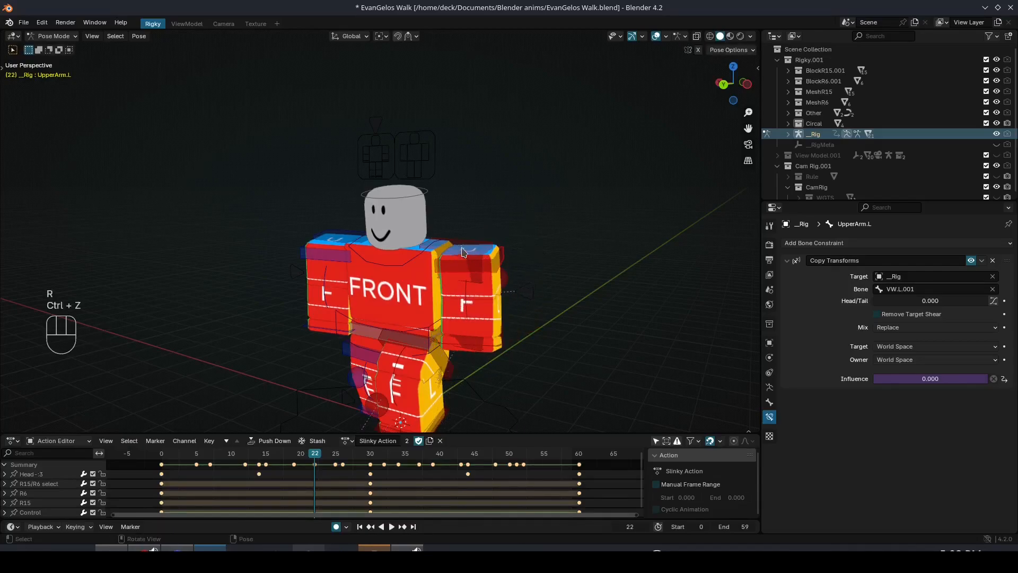
pyautogui.click(537, 260)
pyautogui.press('r')
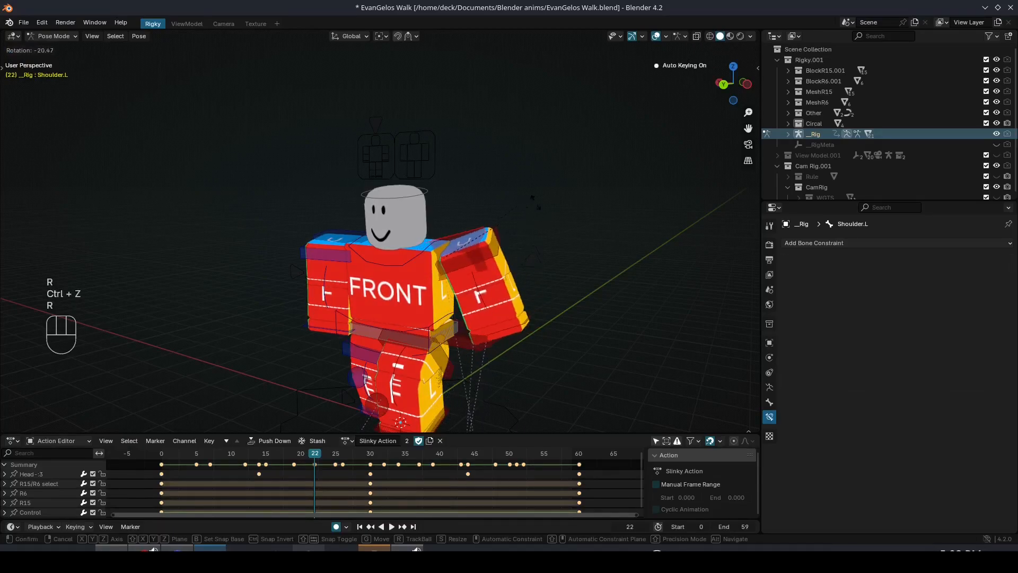
pyautogui.hotkey('ctrl', 'z')
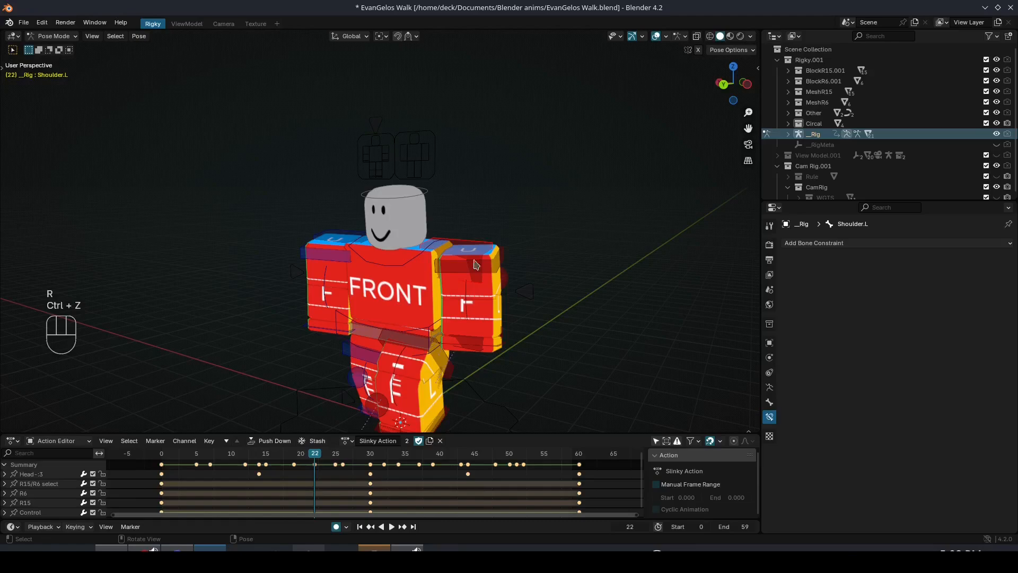
# Try rotating the right hand bone and undo the rotation
pyautogui.moveTo(476, 264); pyautogui.dragTo(515, 265, button='middle')
pyautogui.click(373, 341)
pyautogui.press('r')
pyautogui.click(513, 310)
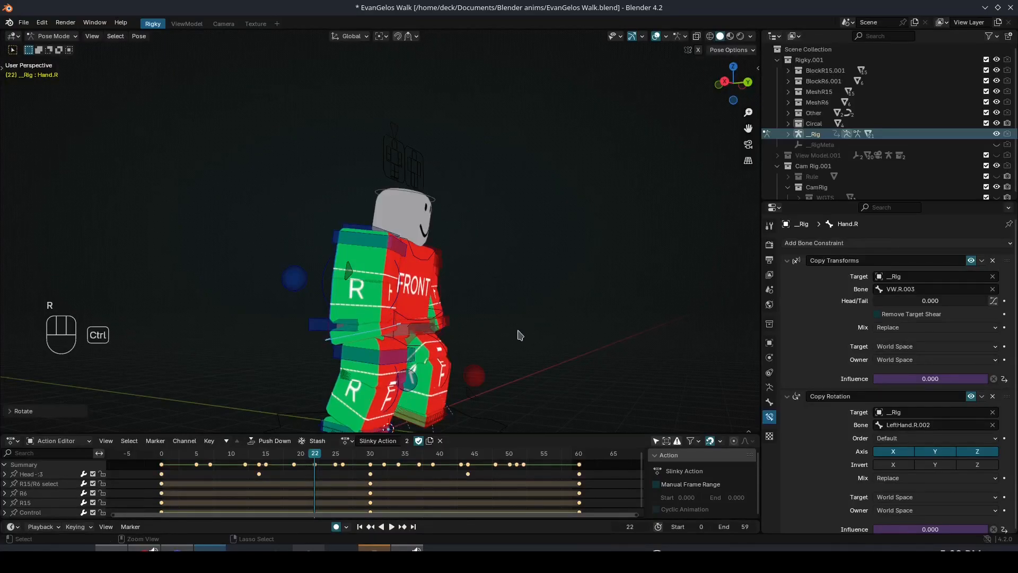
pyautogui.hotkey('ctrl', 'z')
# Try sliding the right leg's IK switch control along Z, undo the move, and save the file
pyautogui.moveTo(516, 333); pyautogui.dragTo(511, 307, button='middle')
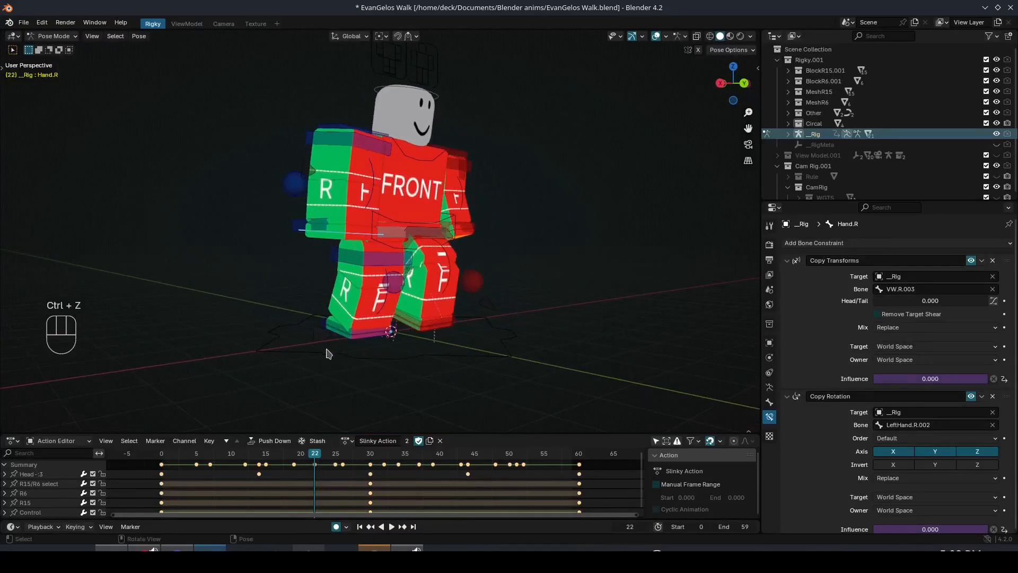
pyautogui.click(318, 328)
pyautogui.press('g')
pyautogui.press('z')
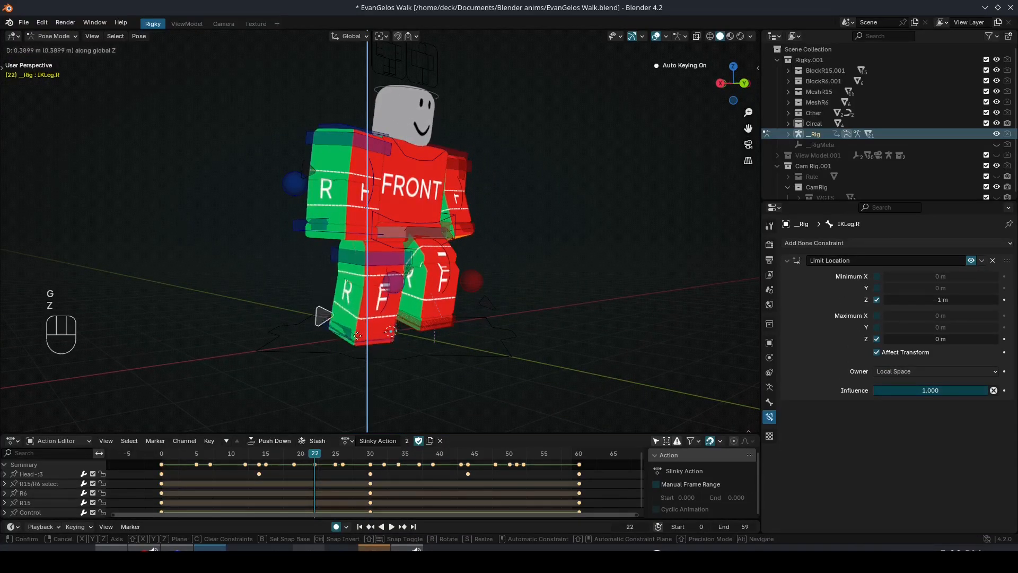
pyautogui.click(357, 336)
pyautogui.hotkey('ctrl', 'z')
pyautogui.moveTo(419, 334); pyautogui.dragTo(357, 331, button='middle')
pyautogui.hotkey('ctrl', 's')
# Try rotating the head bone and undo the rotation
pyautogui.keyDown('shift'); pyautogui.moveTo(427, 99); pyautogui.dragTo(416, 197, button='middle'); pyautogui.keyUp('shift')
pyautogui.click(439, 218)
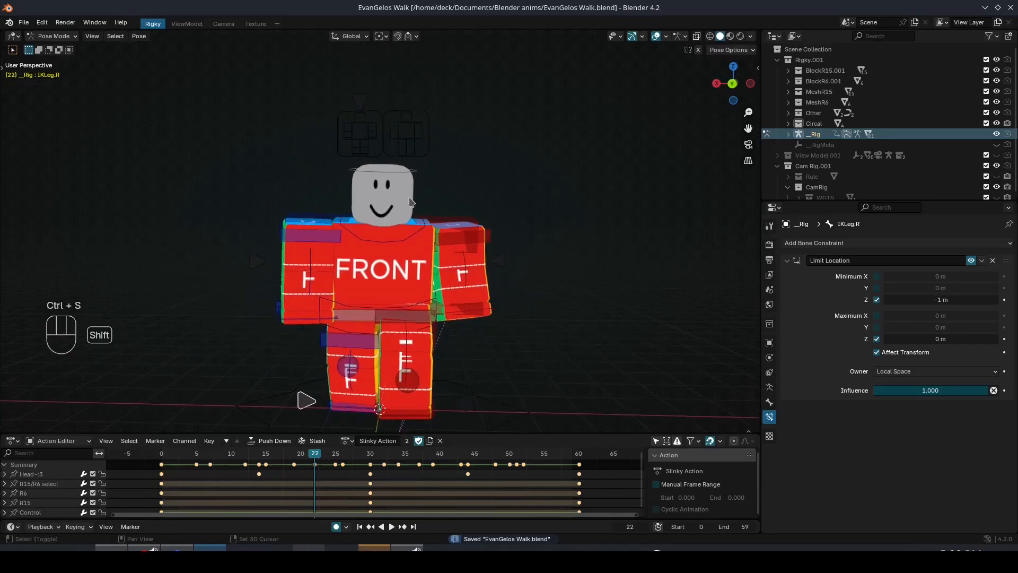
pyautogui.press('r')
pyautogui.click(516, 168)
pyautogui.hotkey('ctrl', 'z')
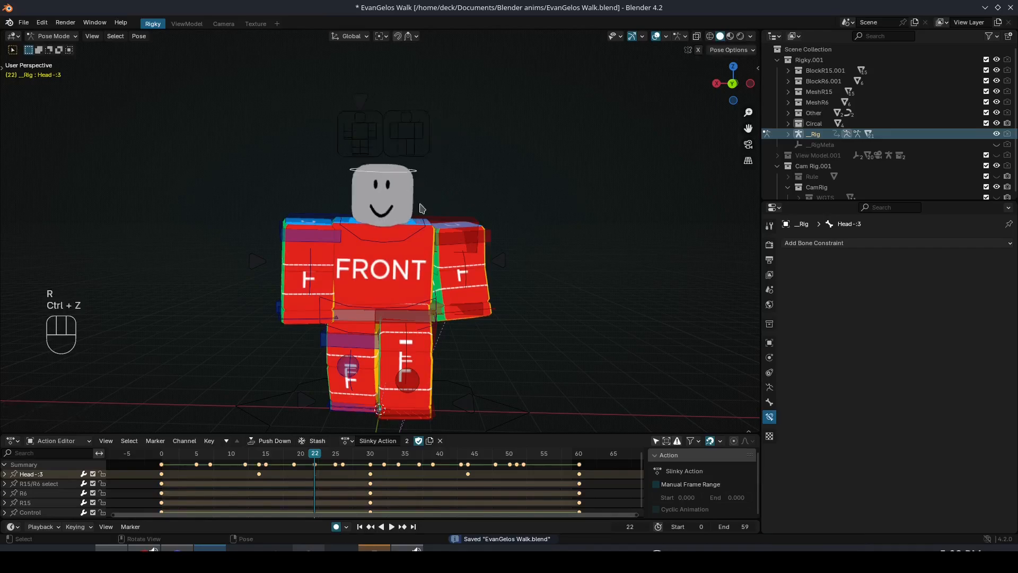
# Slide the R15/R6 selector along X to preview the R6 body and return it to R15
pyautogui.moveTo(421, 209); pyautogui.dragTo(450, 253, button='middle')
pyautogui.click(386, 139)
pyautogui.moveTo(419, 187); pyautogui.dragTo(402, 150, button='middle')
pyautogui.click(374, 107)
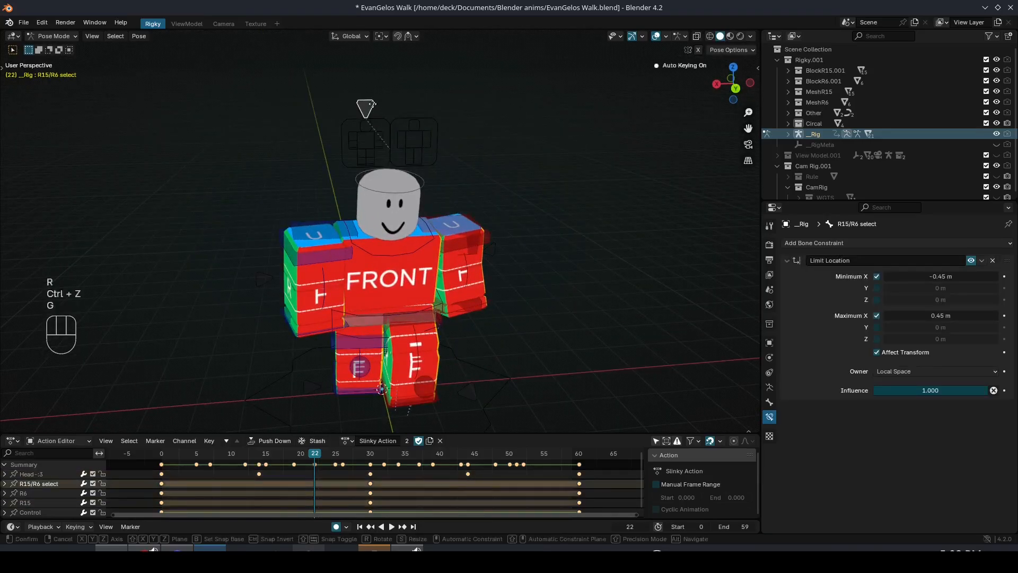
pyautogui.press('g')
pyautogui.press('x')
pyautogui.click(455, 175)
pyautogui.moveTo(477, 268); pyautogui.dragTo(543, 243, button='middle')
pyautogui.moveTo(401, 291); pyautogui.dragTo(540, 228, button='middle')
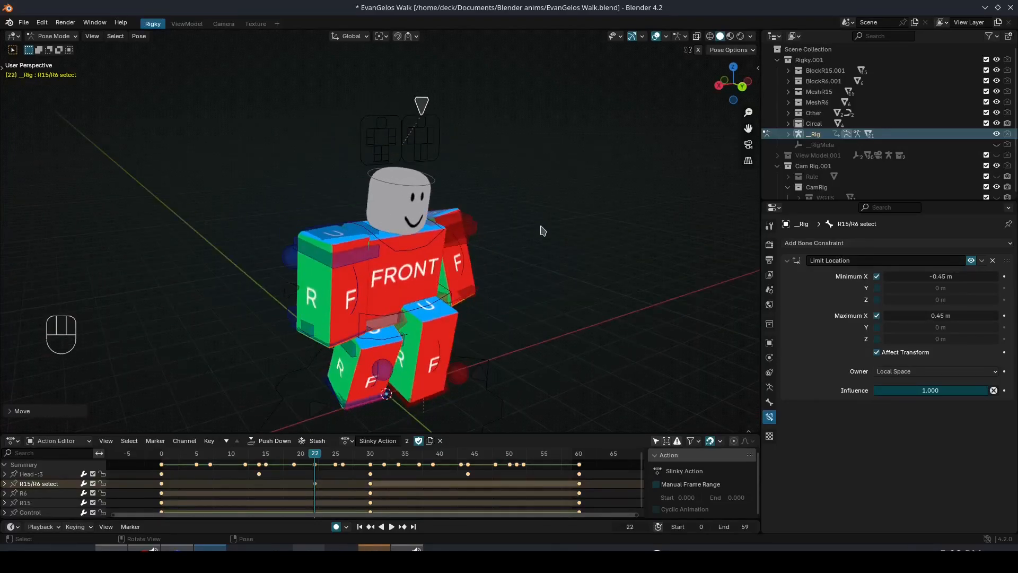
# Switch the rig to Object Mode, select the head mesh, and open its material settings
pyautogui.hotkey('ctrl', 'Tab')
pyautogui.click(448, 301)
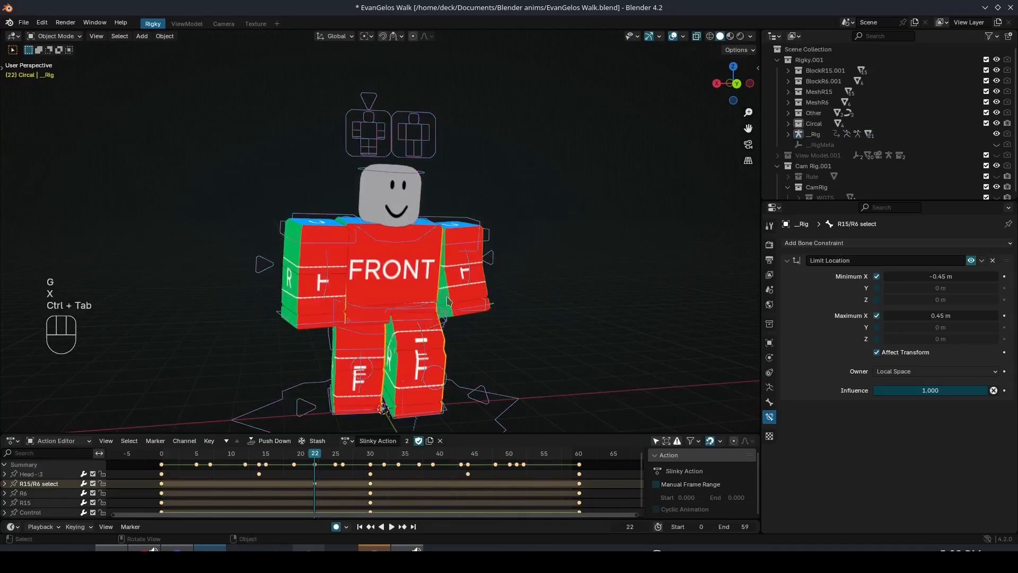
pyautogui.hotkey('ctrl', 'Tab')
pyautogui.hotkey('ctrl', 'Tab')
pyautogui.click(419, 192)
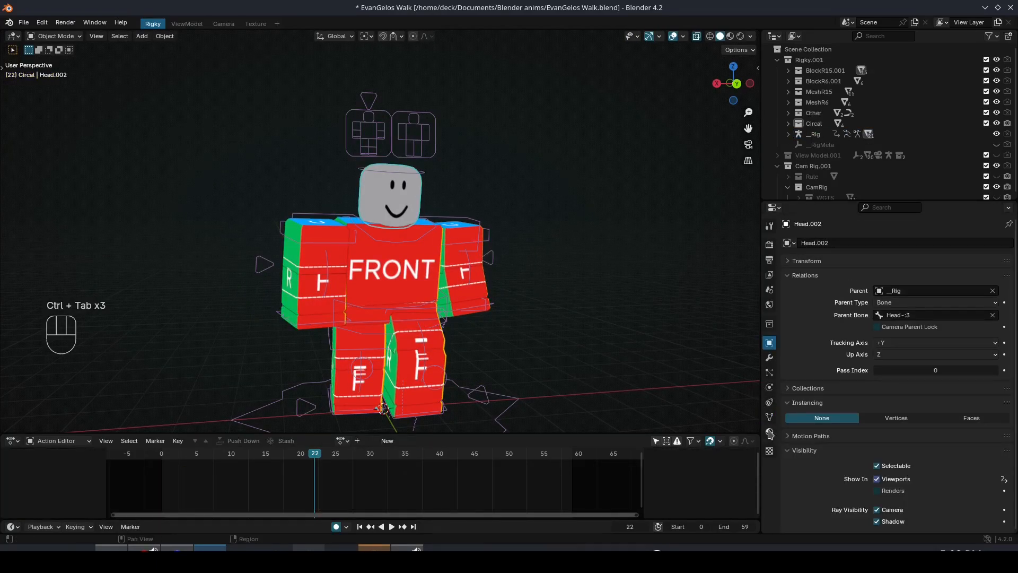
pyautogui.click(768, 432)
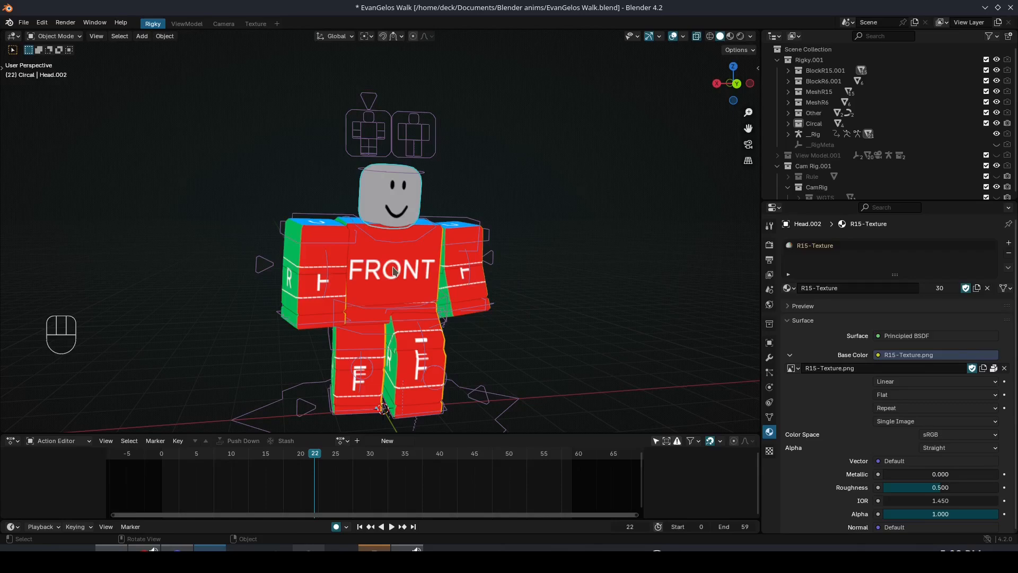
# Add the upper torso mesh to the selection and save the file
pyautogui.keyDown('shift'); pyautogui.click(347, 262); pyautogui.keyUp('shift')
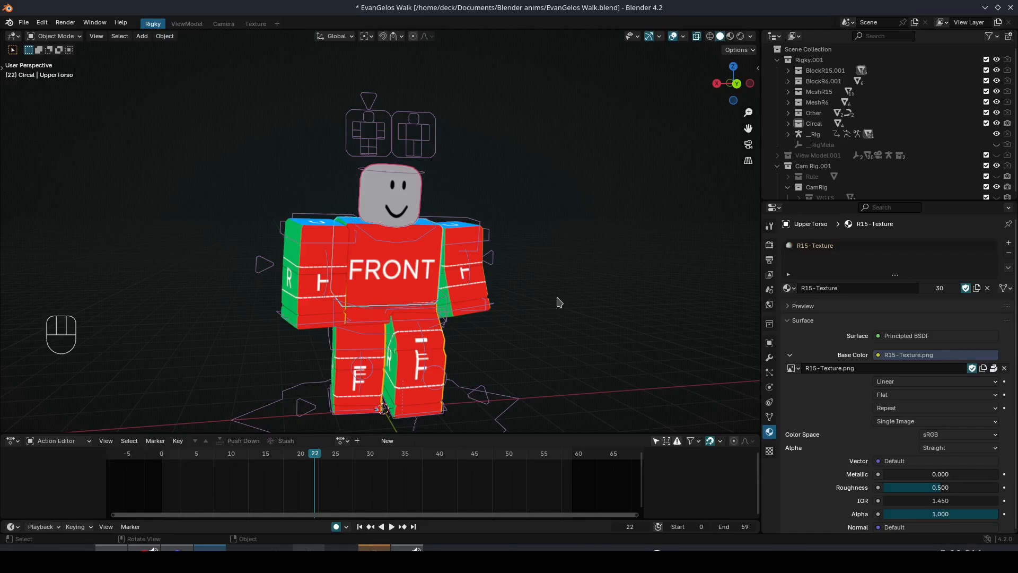
pyautogui.moveTo(564, 315); pyautogui.dragTo(586, 318, button='middle')
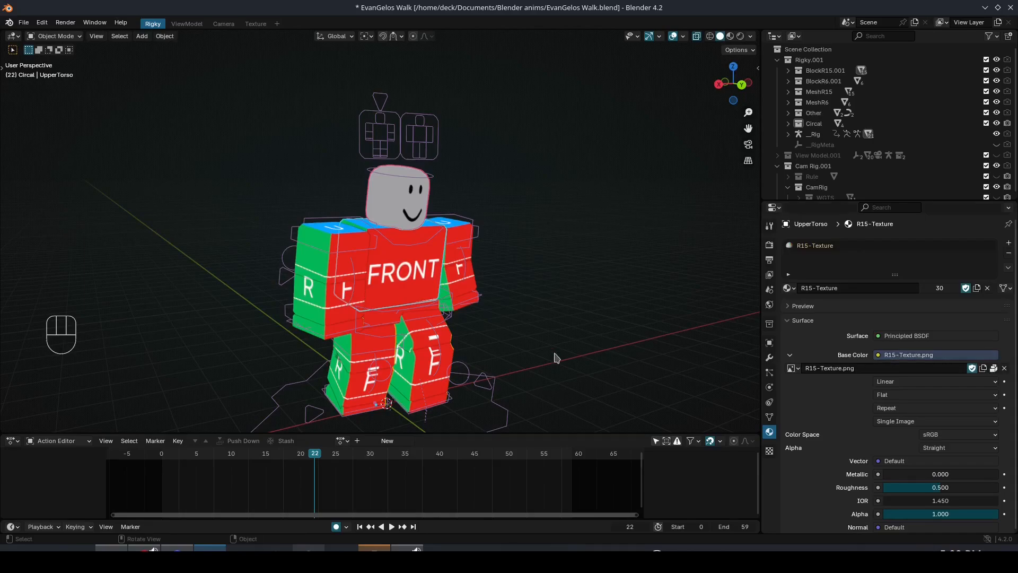
pyautogui.hotkey('ctrl', 's')
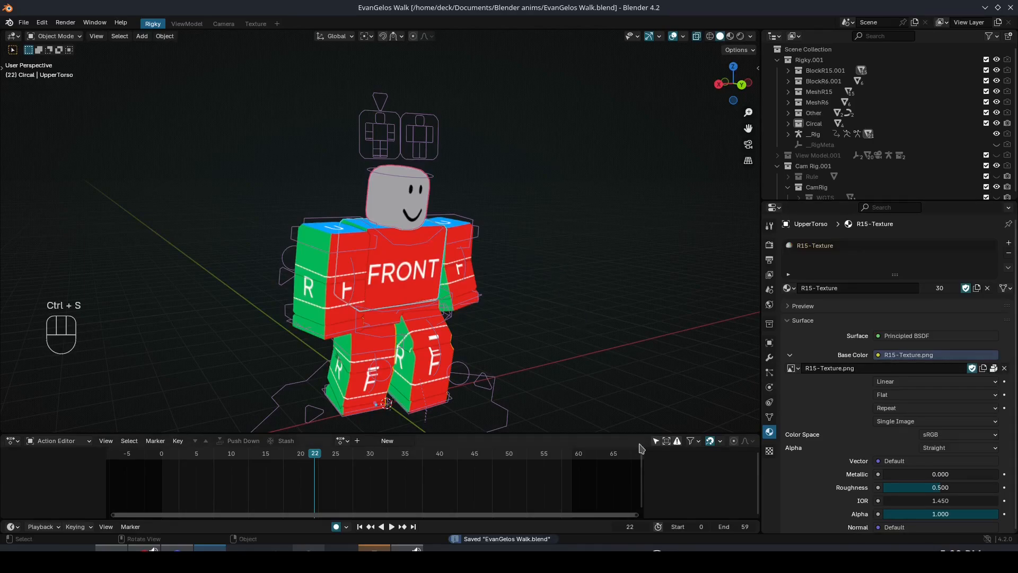
# Select only the head mesh, unlink R15-Texture.png from its base color, and set the base color input to Image Texture
pyautogui.click(630, 343)
pyautogui.click(426, 194)
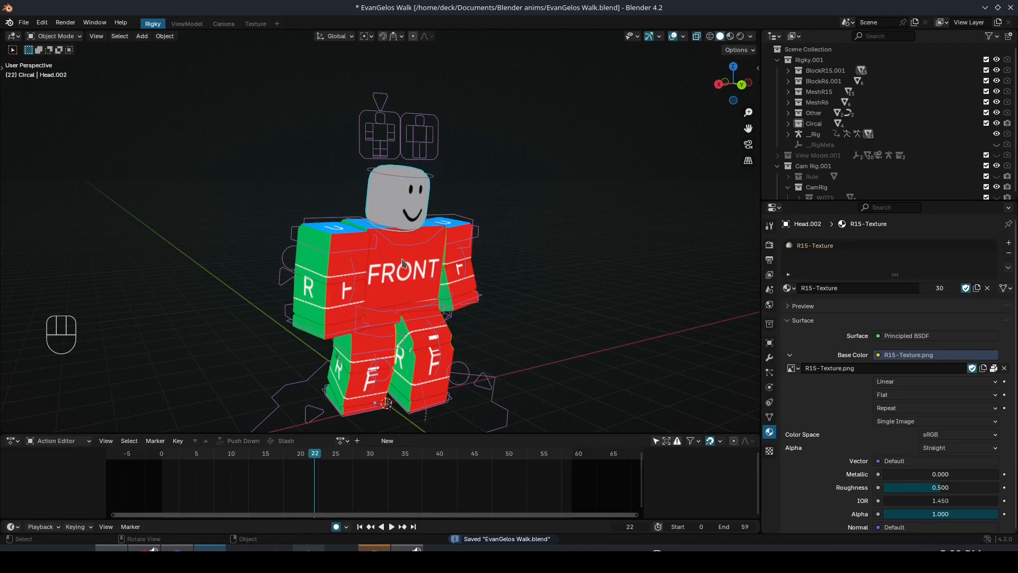
pyautogui.click(1003, 369)
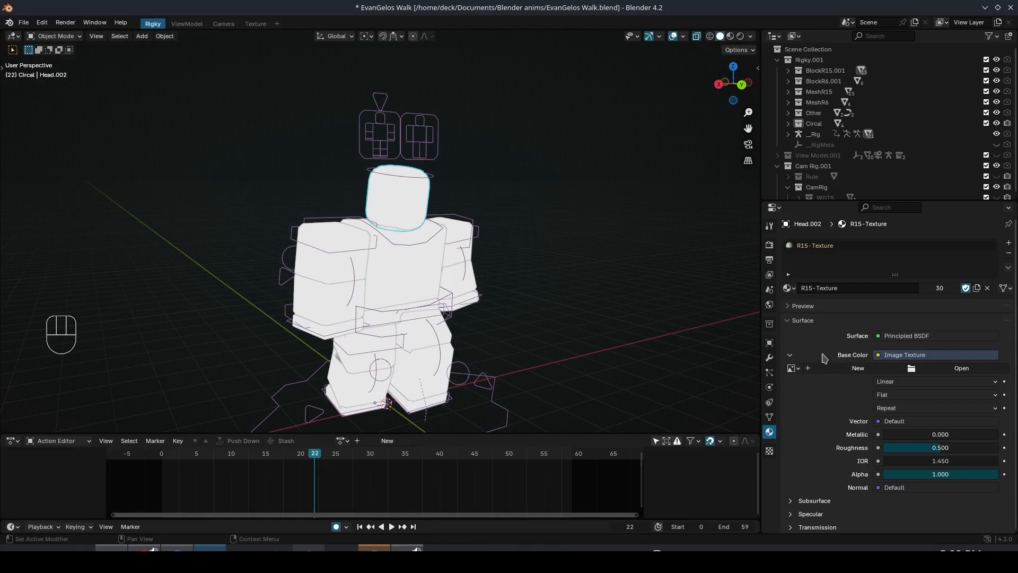
pyautogui.click(895, 357)
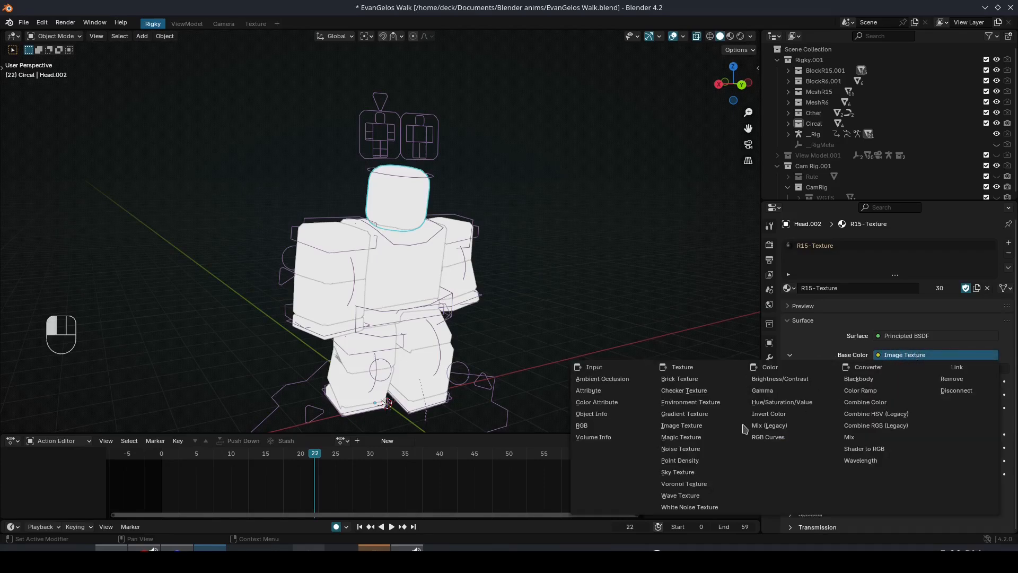
pyautogui.click(689, 426)
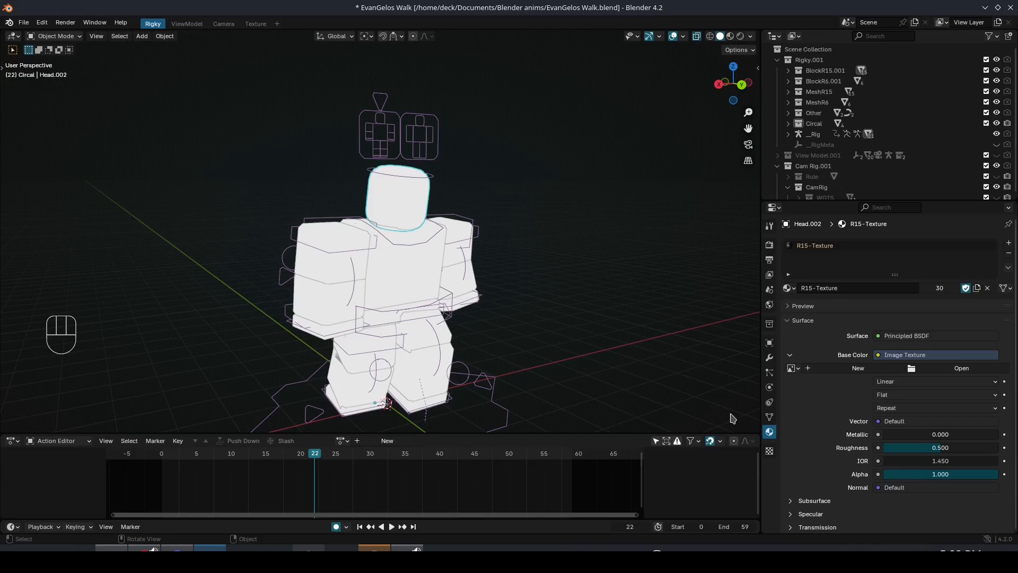
# Browse the Downloads, Pictures, Documents and Desktop folders for a texture image, and close the file browser without loading one
pyautogui.click(954, 368)
pyautogui.click(274, 228)
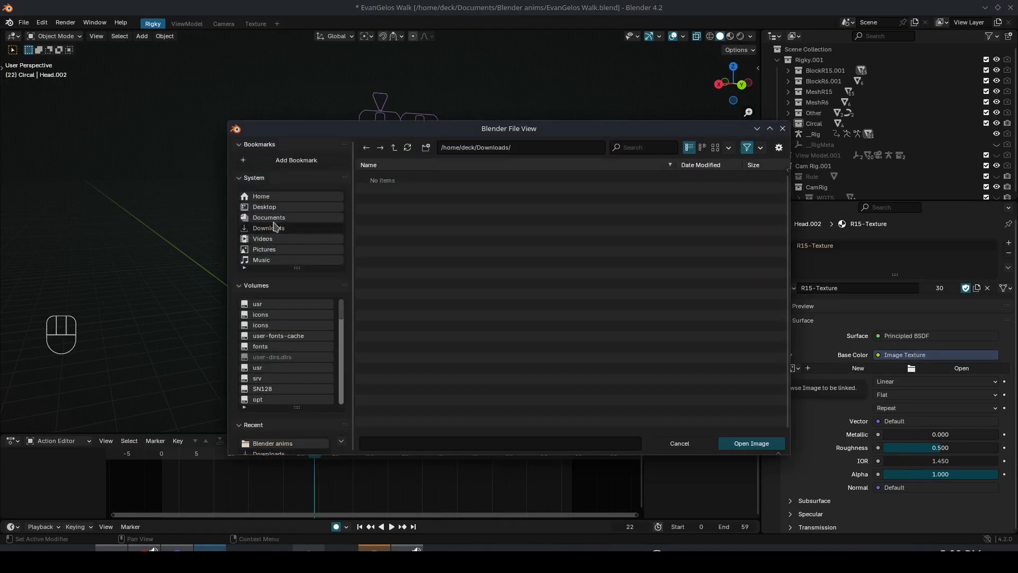
pyautogui.click(283, 250)
pyautogui.click(275, 218)
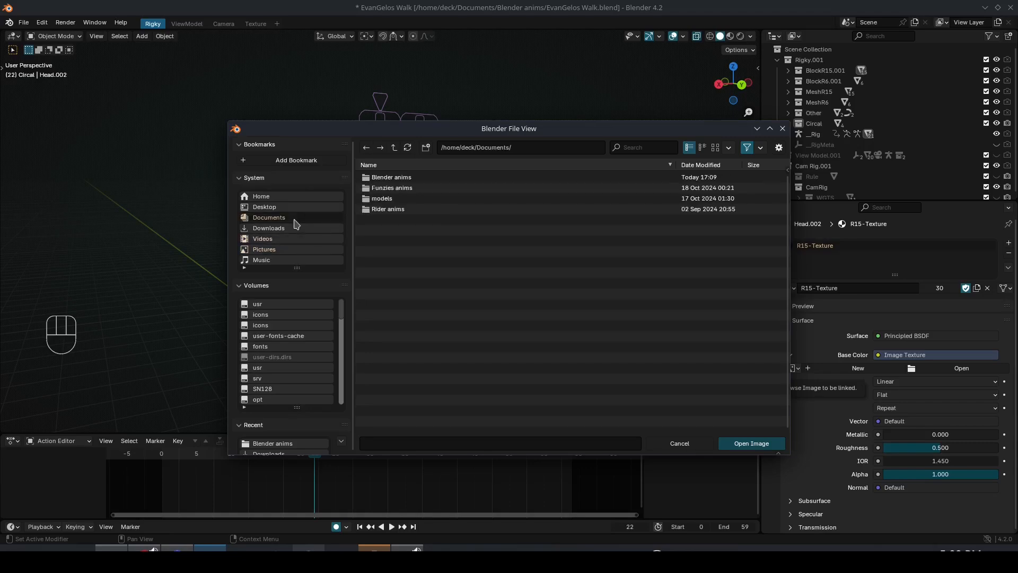
pyautogui.click(296, 228)
pyautogui.click(291, 218)
pyautogui.click(303, 208)
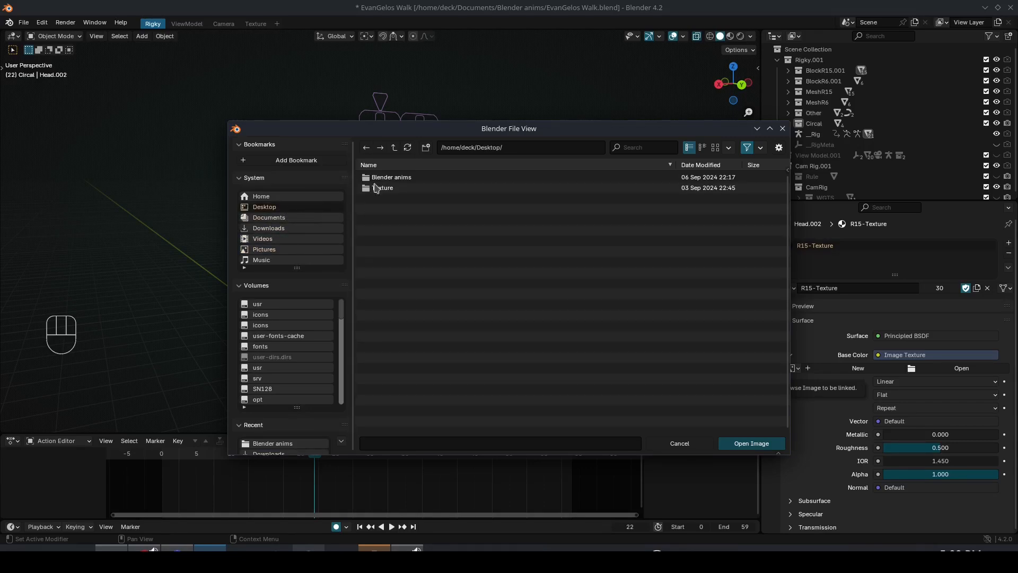
pyautogui.click(783, 129)
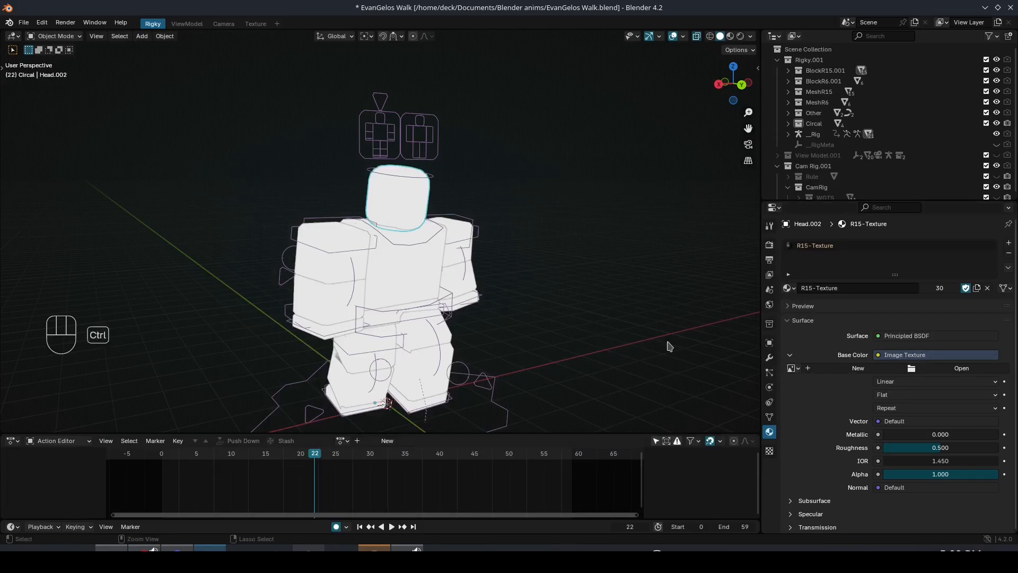
# Undo the head material changes so R15-Texture.png is linked to the base color again, and save the file
pyautogui.hotkey('ctrl', 'z')
pyautogui.moveTo(516, 309); pyautogui.dragTo(582, 246, button='middle')
pyautogui.hotkey('ctrl', 's')
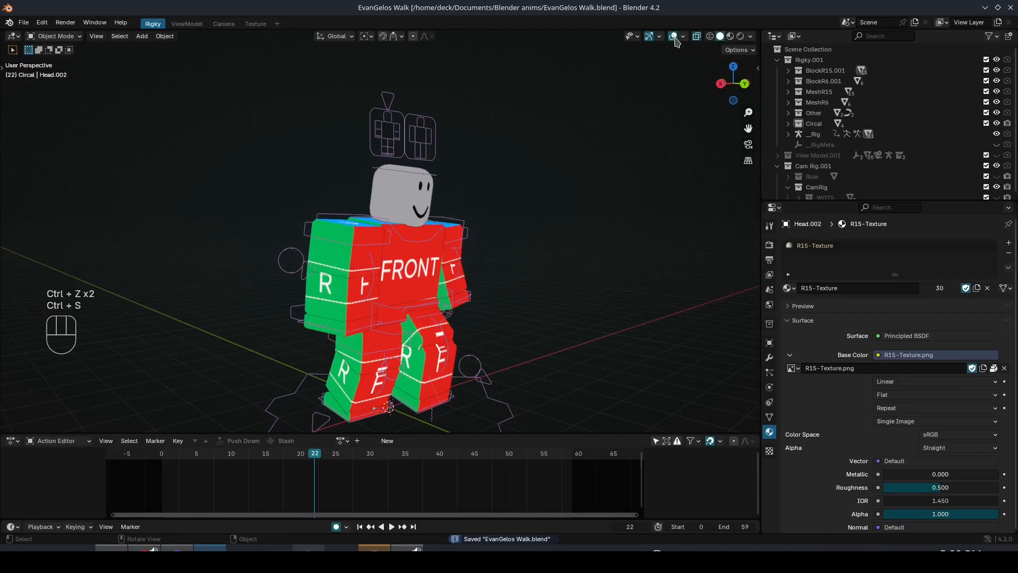
# Turn the Face Orientation overlay on to preview it on the rig, and switch it back off
pyautogui.click(683, 36)
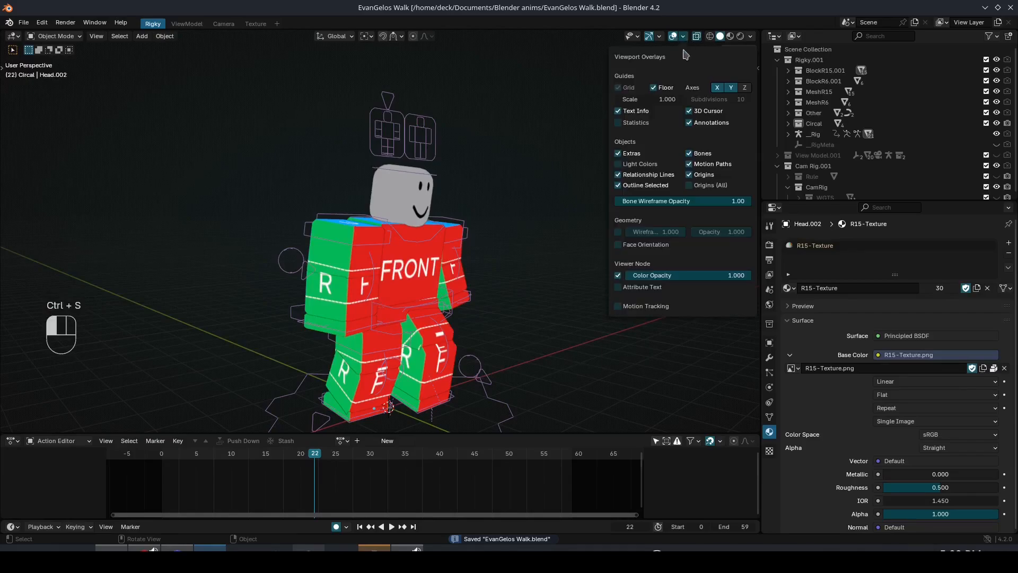
pyautogui.click(618, 245)
pyautogui.click(619, 245)
pyautogui.click(618, 245)
pyautogui.click(618, 245)
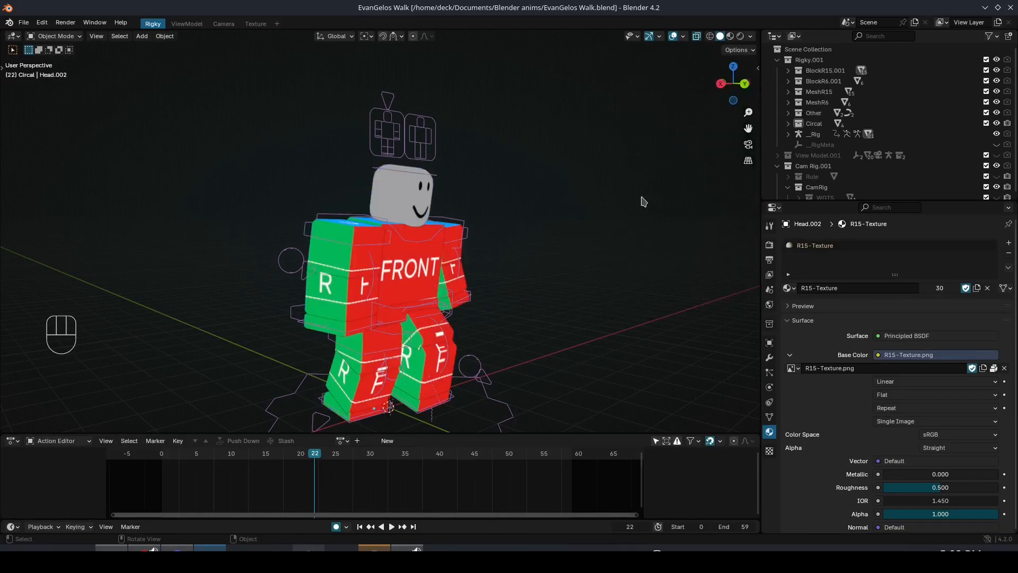
# Keep the viewport in Solid shading and toggle the Relationship Lines and Motion Paths overlays
pyautogui.press('z')
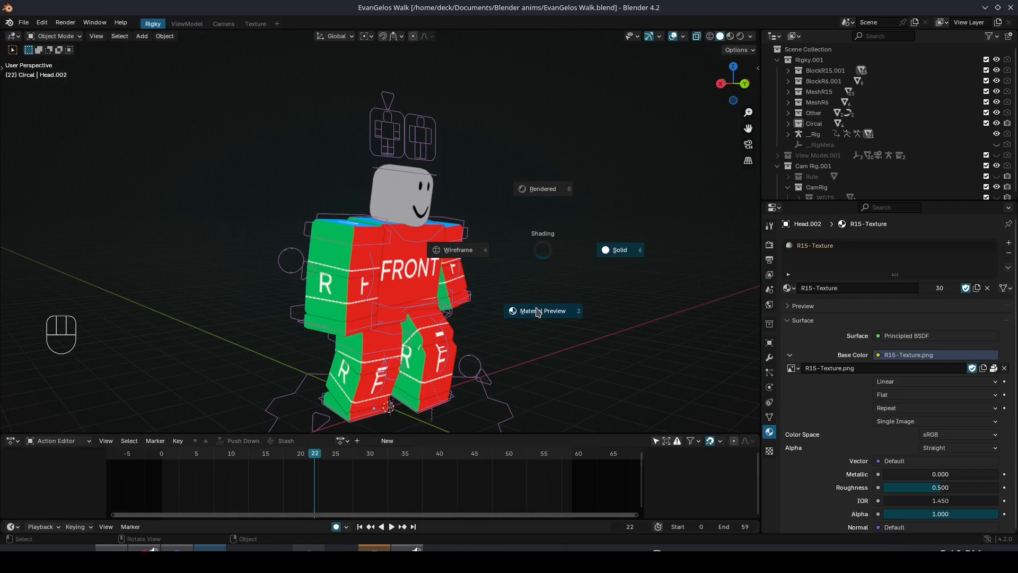
pyautogui.click(642, 251)
pyautogui.click(682, 39)
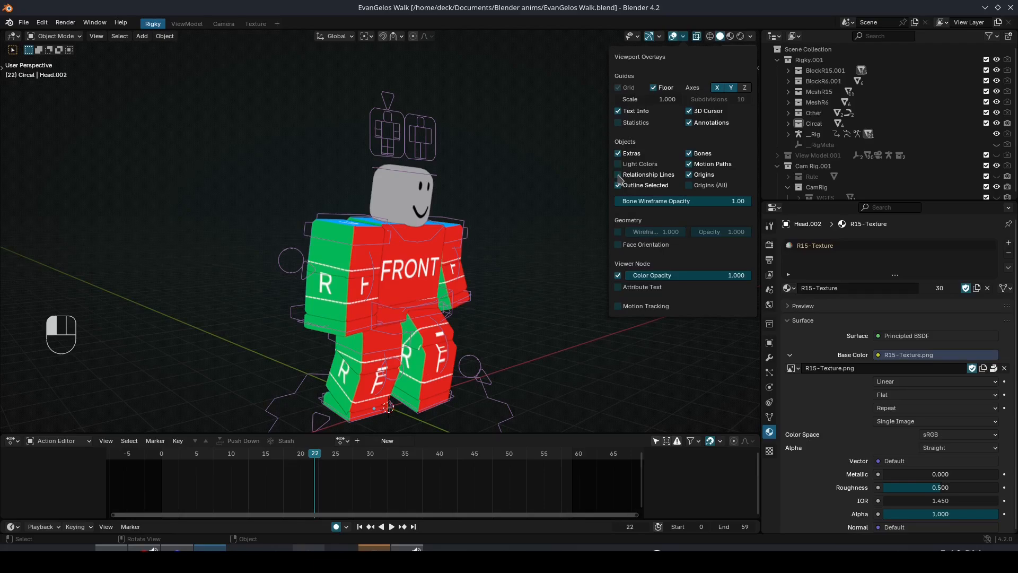
pyautogui.click(684, 37)
pyautogui.click(689, 163)
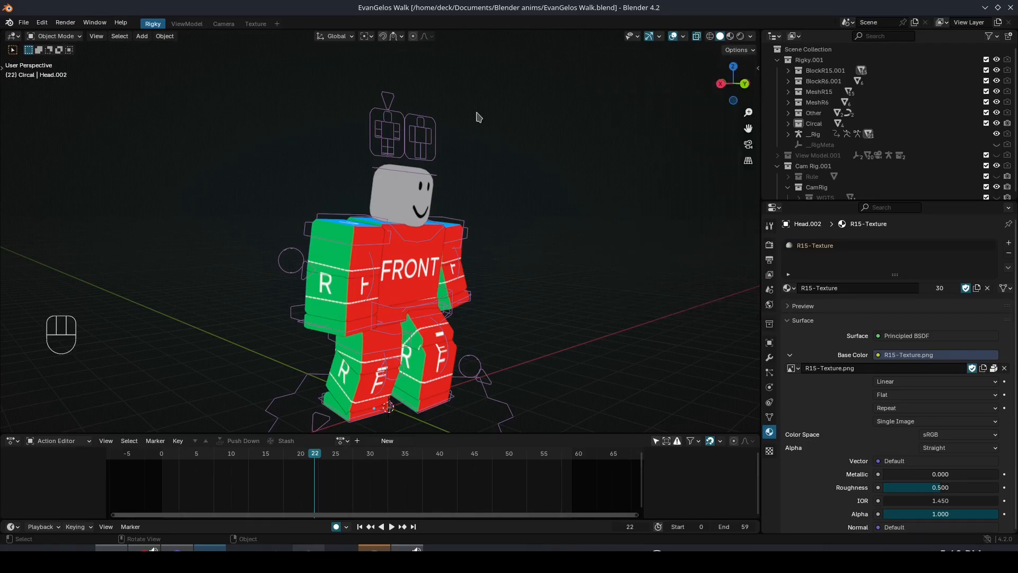
pyautogui.moveTo(549, 213); pyautogui.dragTo(492, 246, button='middle')
pyautogui.hotkey('ctrl', 'Tab')
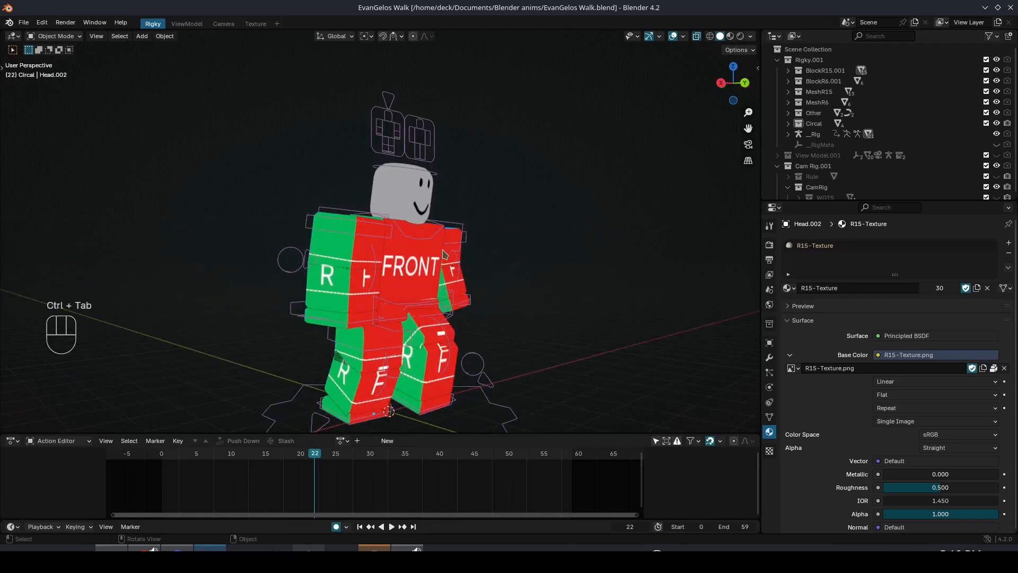
pyautogui.press('Tab')
pyautogui.press('Tab')
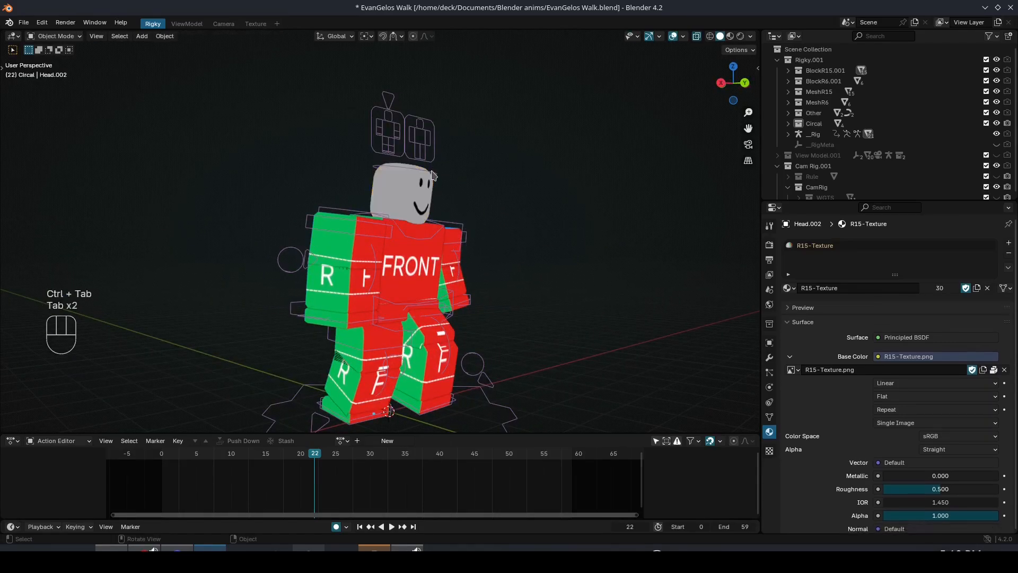
# Select the __Rig armature and switch it to Pose Mode
pyautogui.click(433, 140)
pyautogui.press('Tab')
pyautogui.moveTo(448, 232); pyautogui.dragTo(479, 234, button='middle')
pyautogui.press('Tab')
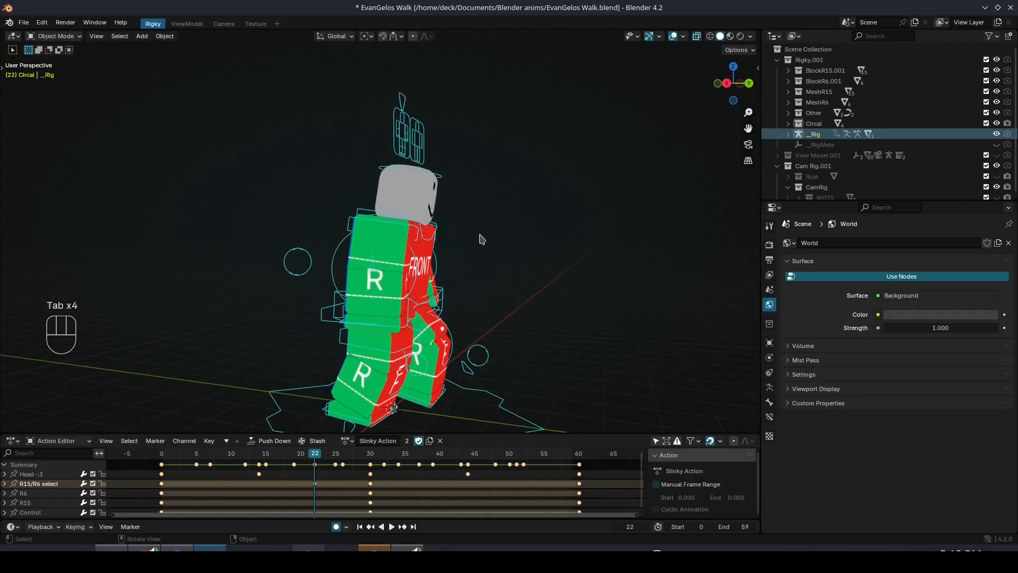
pyautogui.hotkey('ctrl', 'Tab')
pyautogui.moveTo(437, 274); pyautogui.dragTo(389, 238, button='middle')
pyautogui.click(388, 238)
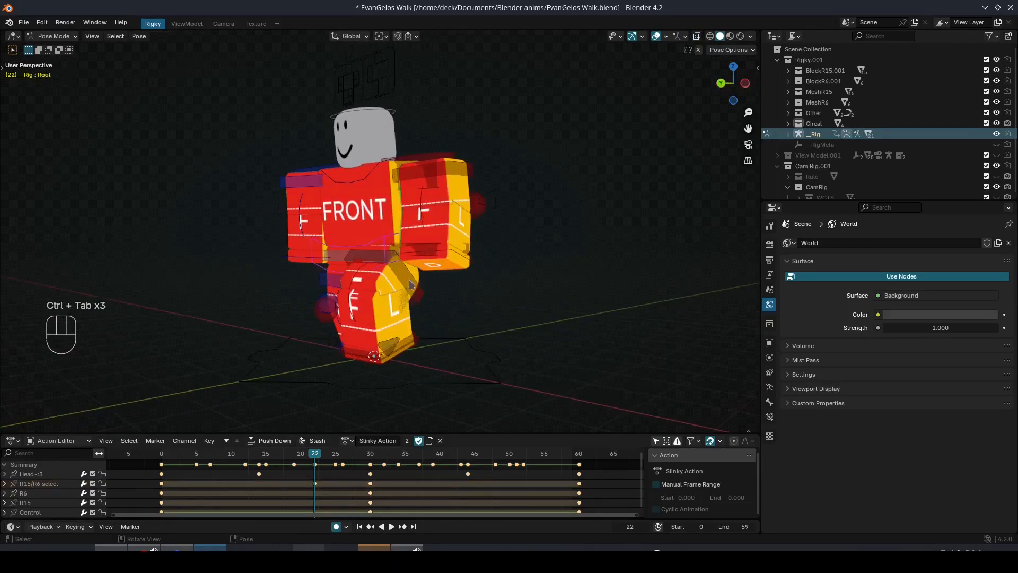
# Calculate the left upper arm bone's motion path with In Range display, Scene Frame Range and Heads as bake location
pyautogui.scroll(2, 427, 283)
pyautogui.moveTo(427, 282); pyautogui.dragTo(426, 169, button='middle')
pyautogui.click(443, 146)
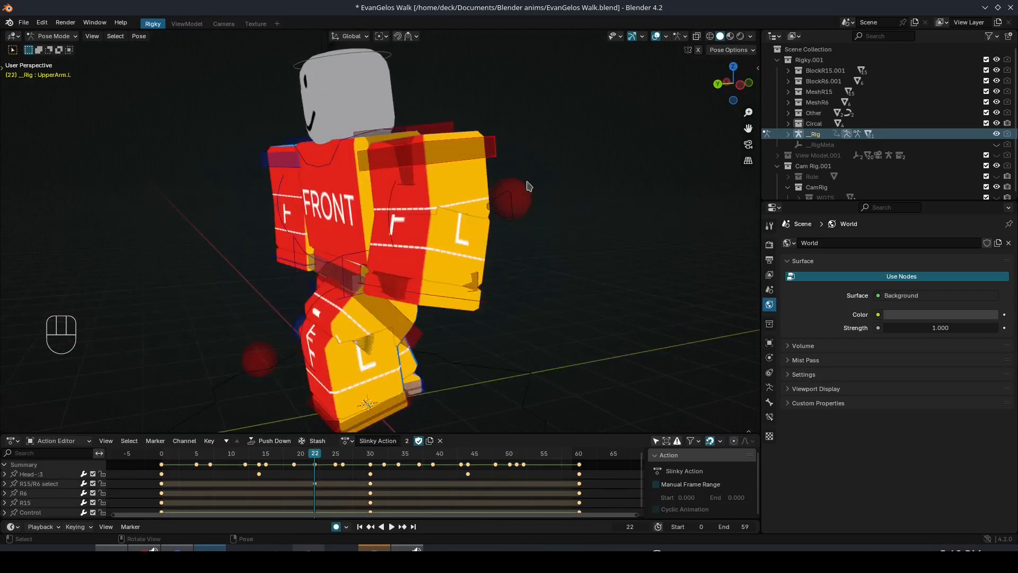
pyautogui.rightClick(443, 146)
pyautogui.click(443, 280)
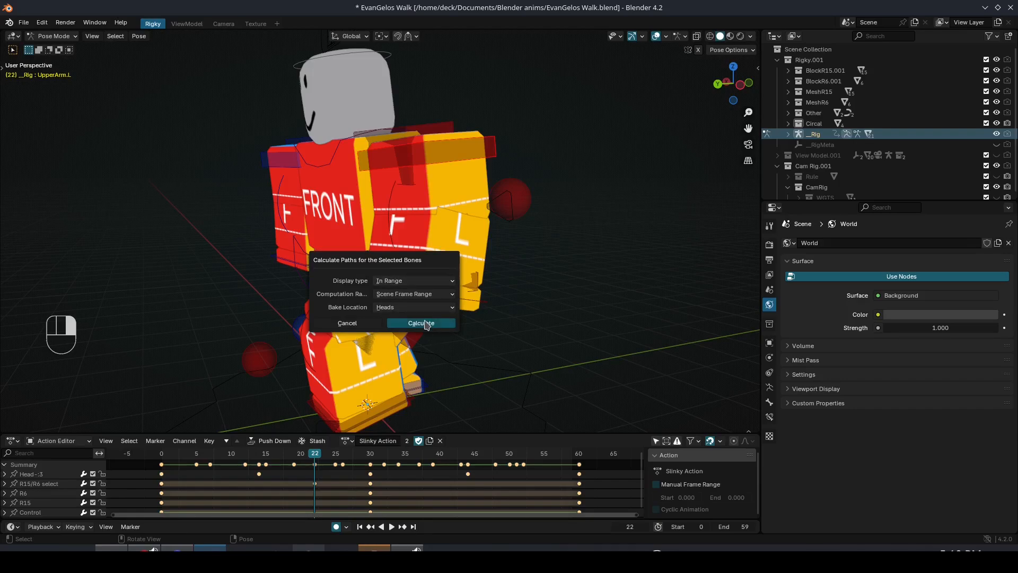
pyautogui.click(427, 324)
# Play the walk animation to examine the left upper arm's motion path up close
pyautogui.press('space')
pyautogui.scroll(4, 370, 202)
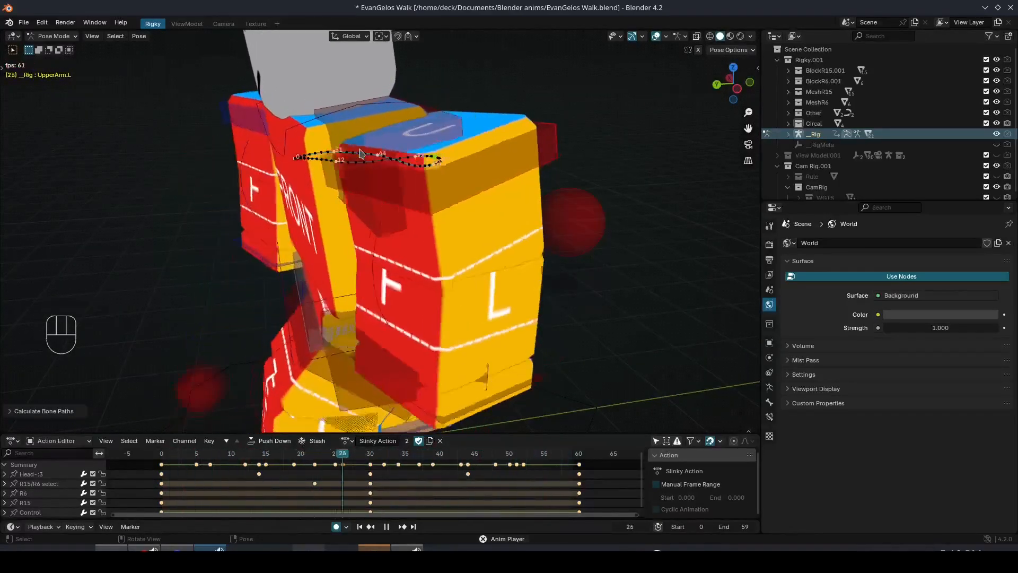
pyautogui.press('space')
# At frame 7, move the left upper arm bone slightly along the Z axis, replay the walk, and save the file
pyautogui.moveTo(189, 457); pyautogui.dragTo(210, 457)
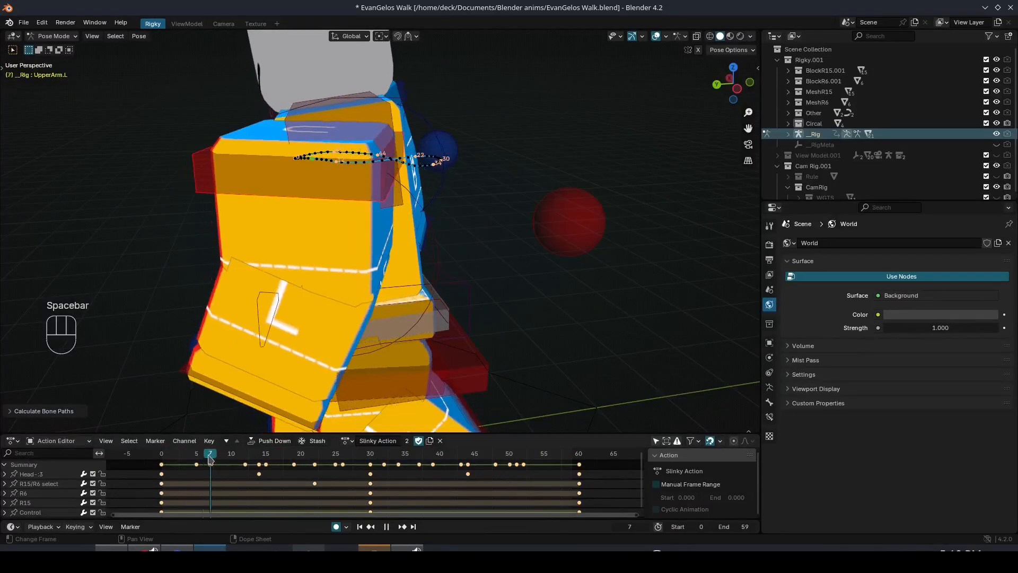
pyautogui.press('g')
pyautogui.press('z')
pyautogui.click(309, 318)
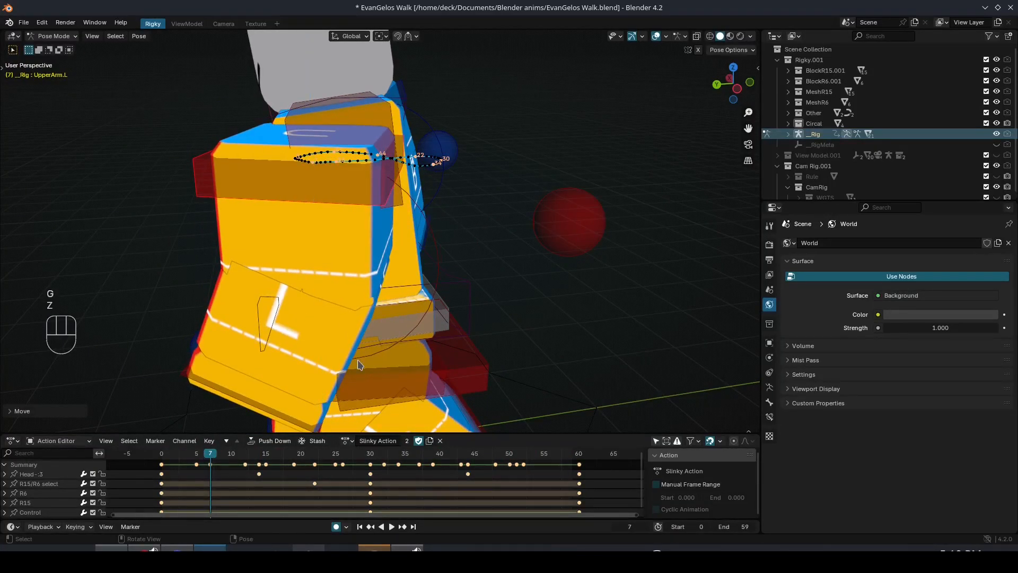
pyautogui.press('space')
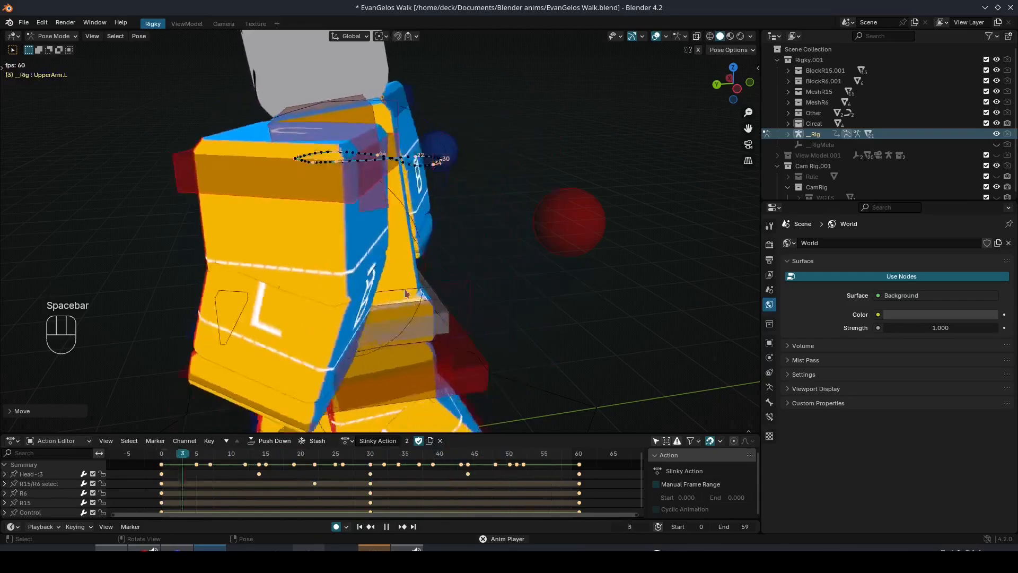
pyautogui.hotkey('ctrl', 's')
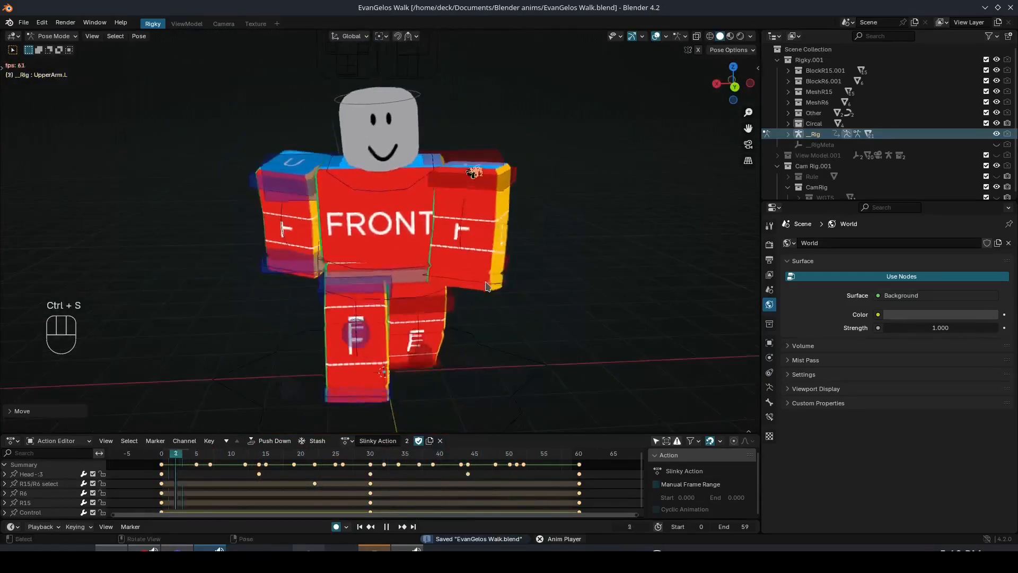
# Stop playback at frame 38, clear the calculated bone motion paths, and save the file
pyautogui.moveTo(482, 280); pyautogui.dragTo(472, 203, button='middle')
pyautogui.press('space')
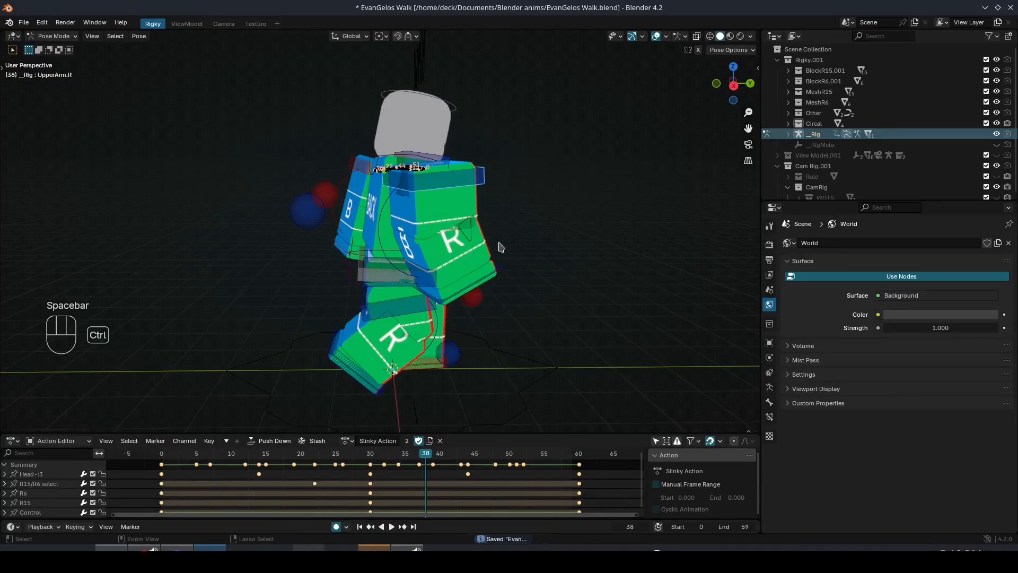
pyautogui.rightClick(504, 268)
pyautogui.click(518, 234)
pyautogui.moveTo(521, 235); pyautogui.dragTo(577, 163, button='middle')
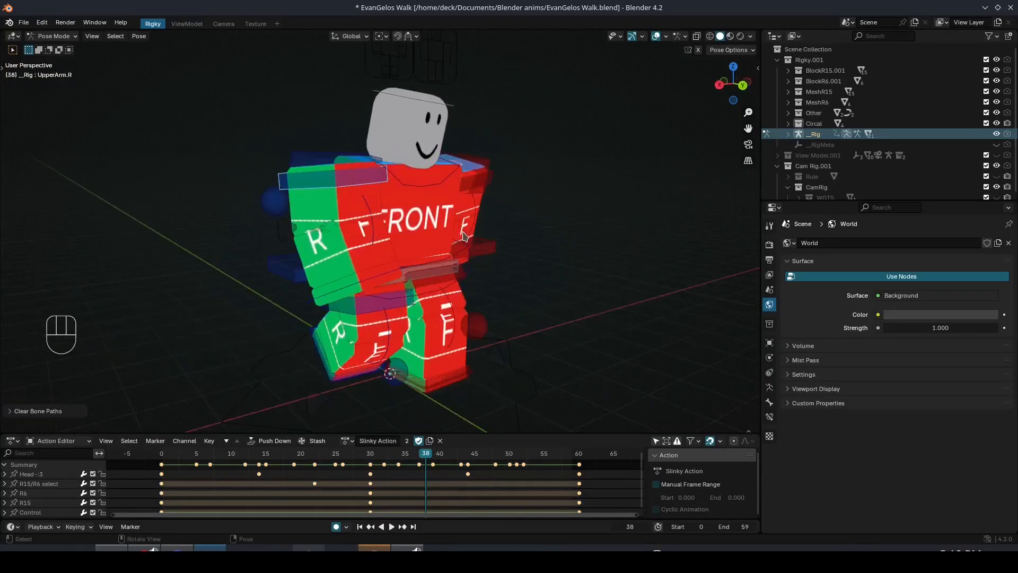
pyautogui.hotkey('ctrl', 's')
# Hide all viewport overlays and play the walk animation without the rig controls
pyautogui.click(656, 36)
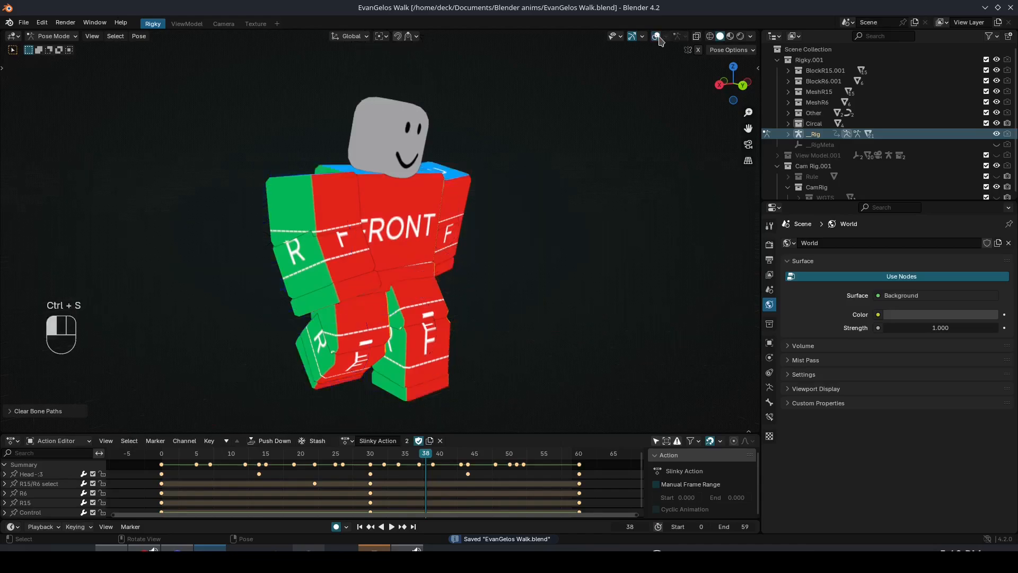
pyautogui.press('space')
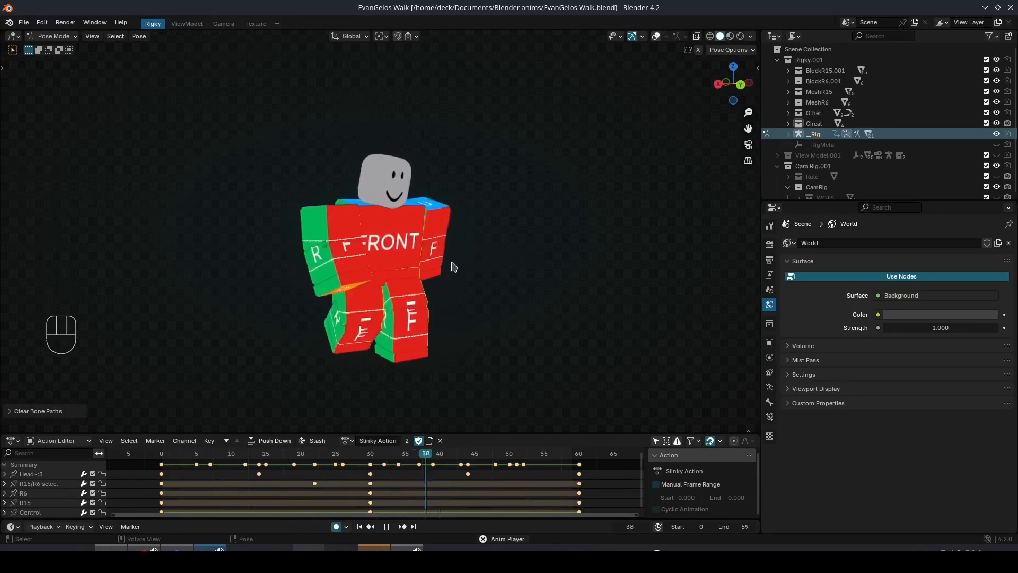
pyautogui.moveTo(470, 266); pyautogui.dragTo(444, 333, button='middle')
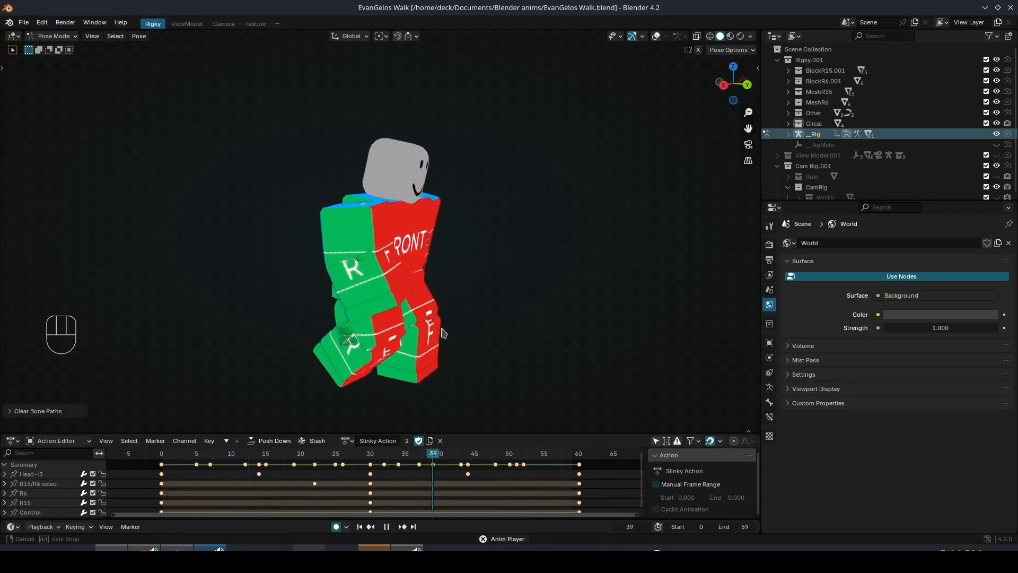